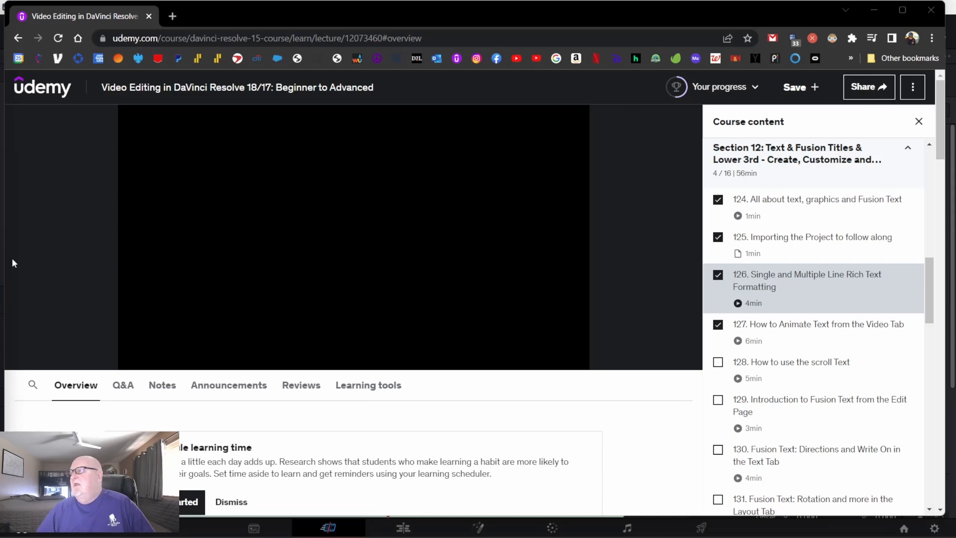
Step: Switch to DaVinci Resolve and show the First Movie timeline on the Edit page with the Inspector hidden
mouse_move(235, 276)
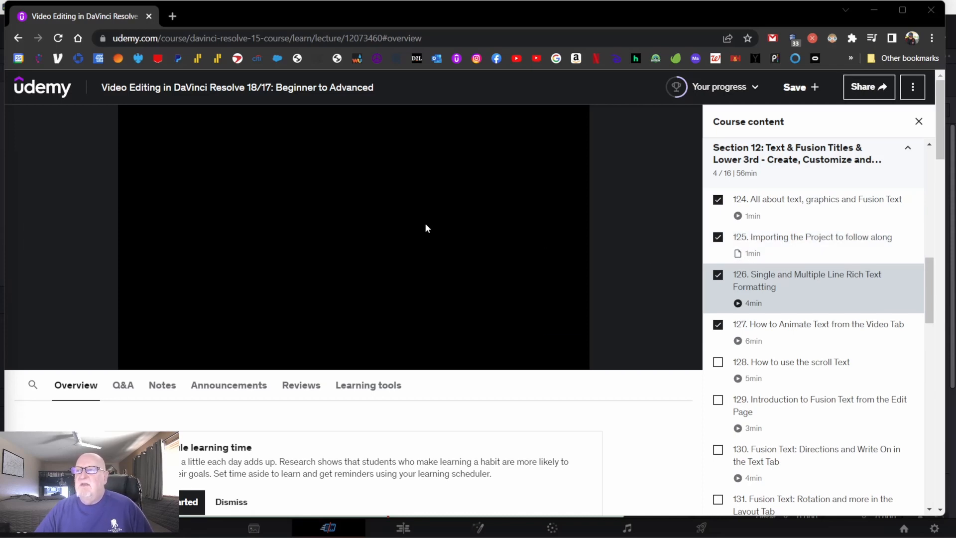
mouse_move(415, 228)
mouse_move(414, 248)
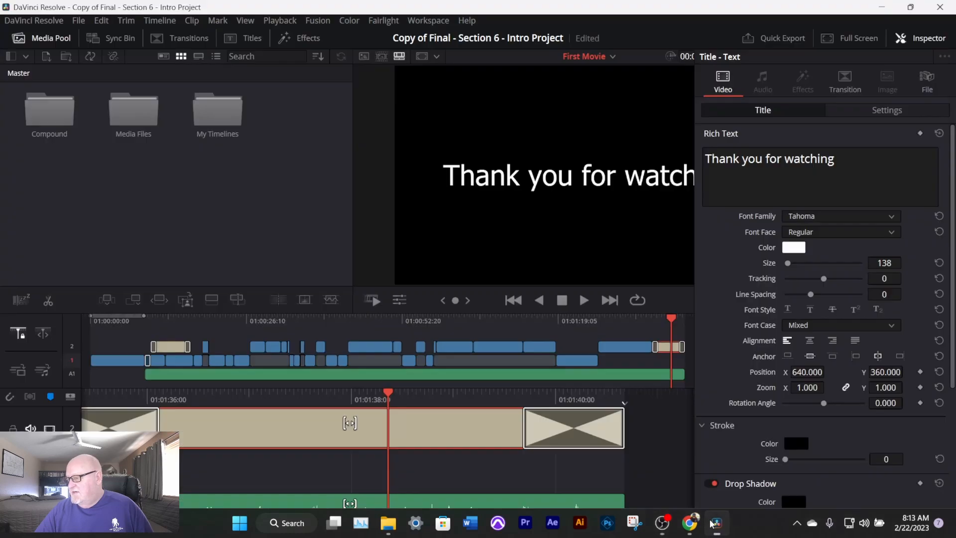
left_click(714, 523)
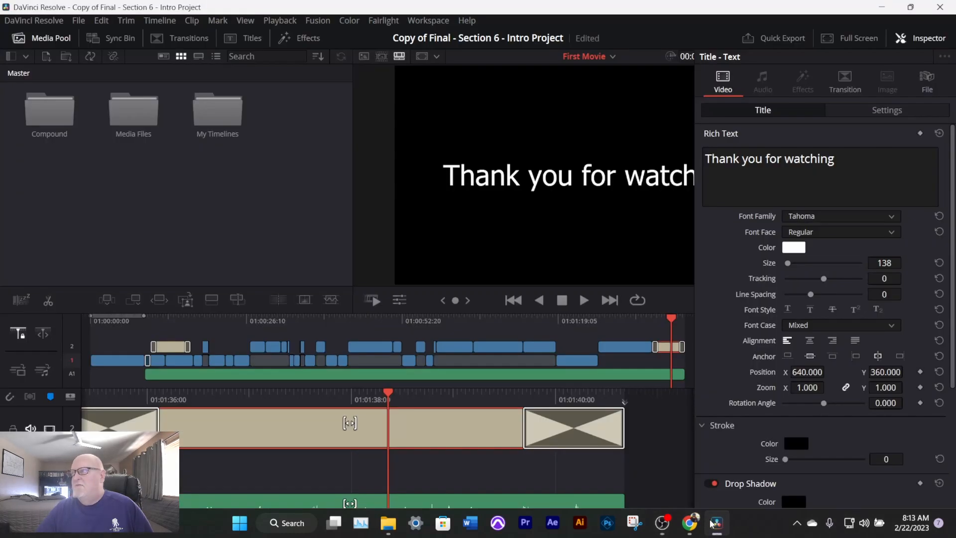
left_click(927, 40)
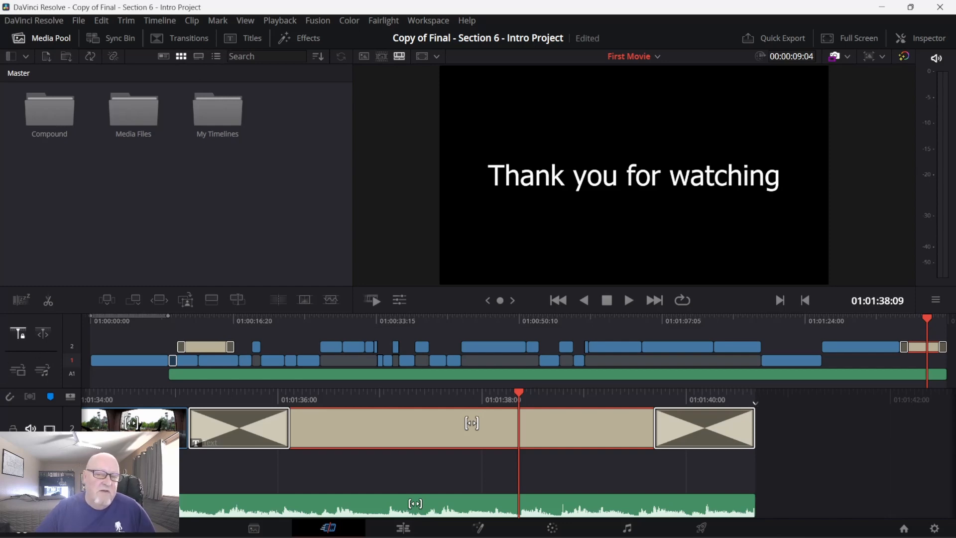
key("shift+4")
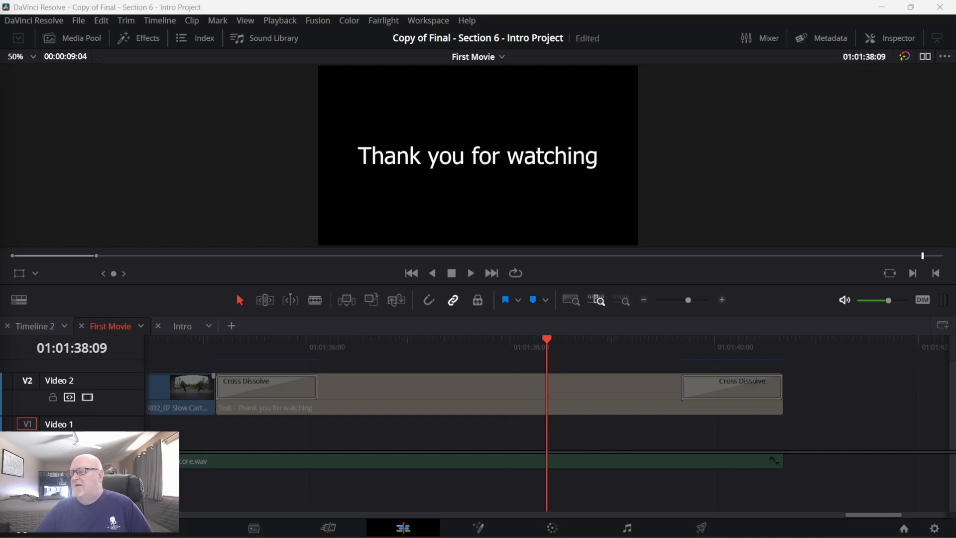
Step: Mark the range of the "Thank you for watching" title clip on Video 2 and delete the Cross Dissolves at both its ends
left_click(349, 387)
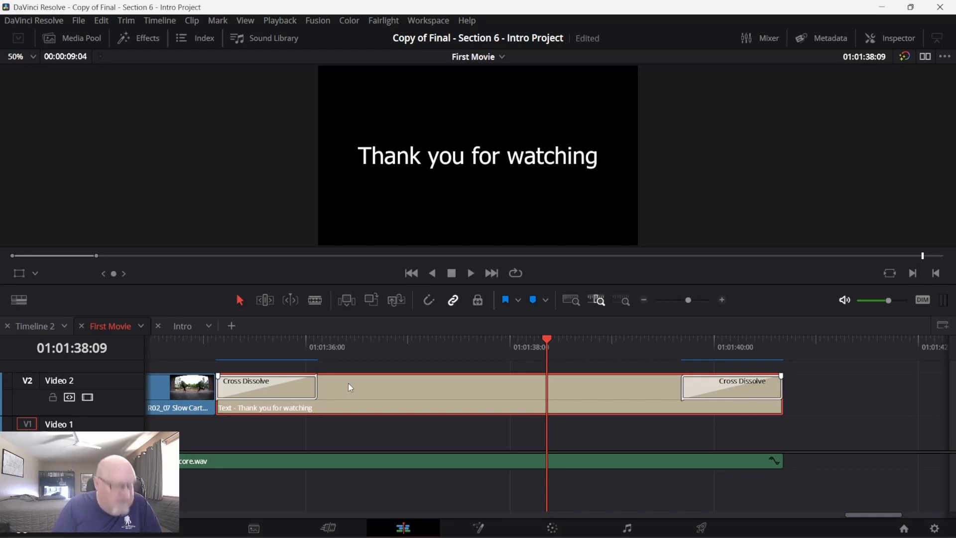
key("x")
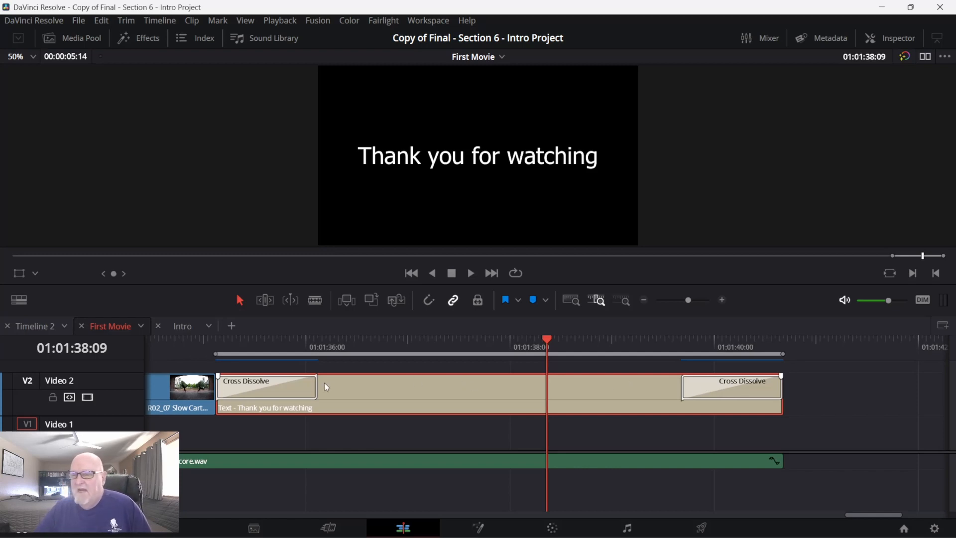
left_click(279, 393)
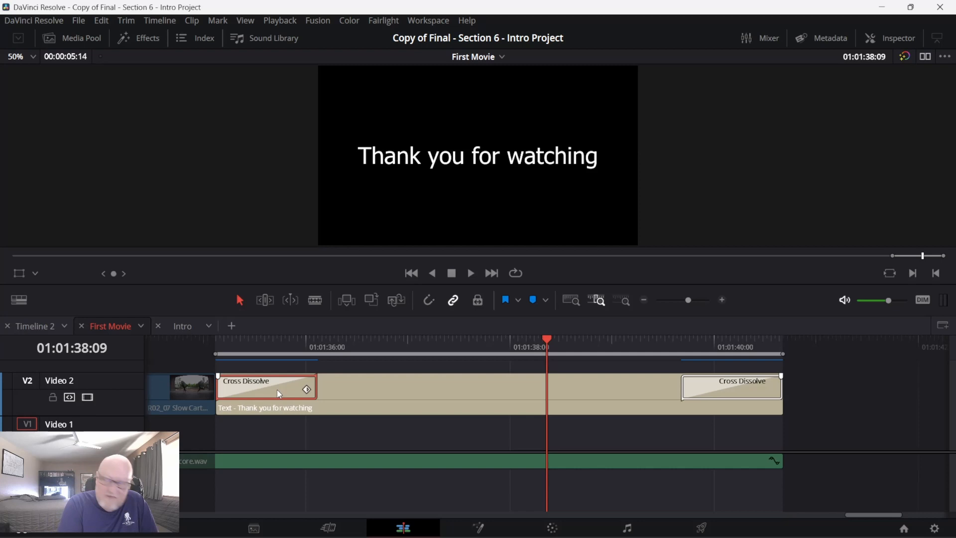
key("Delete")
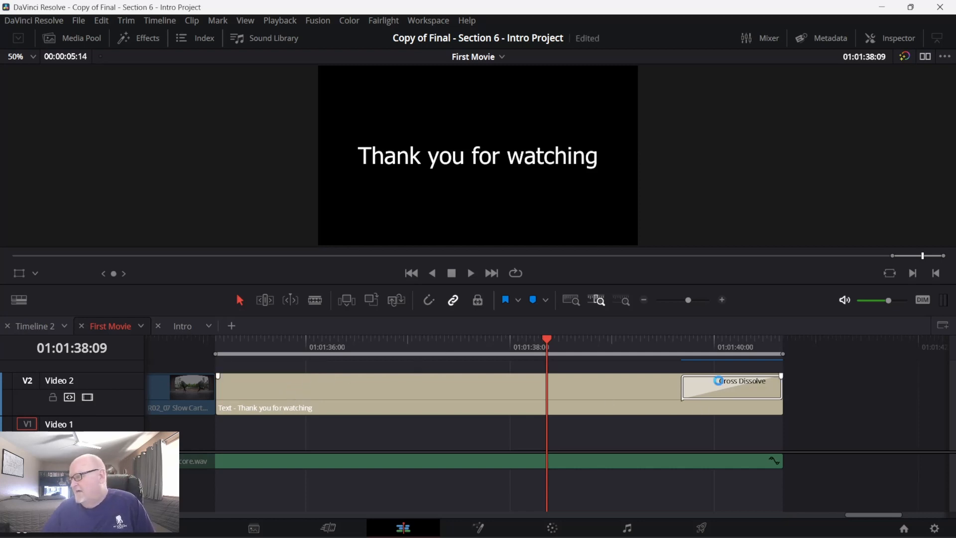
left_click(720, 382)
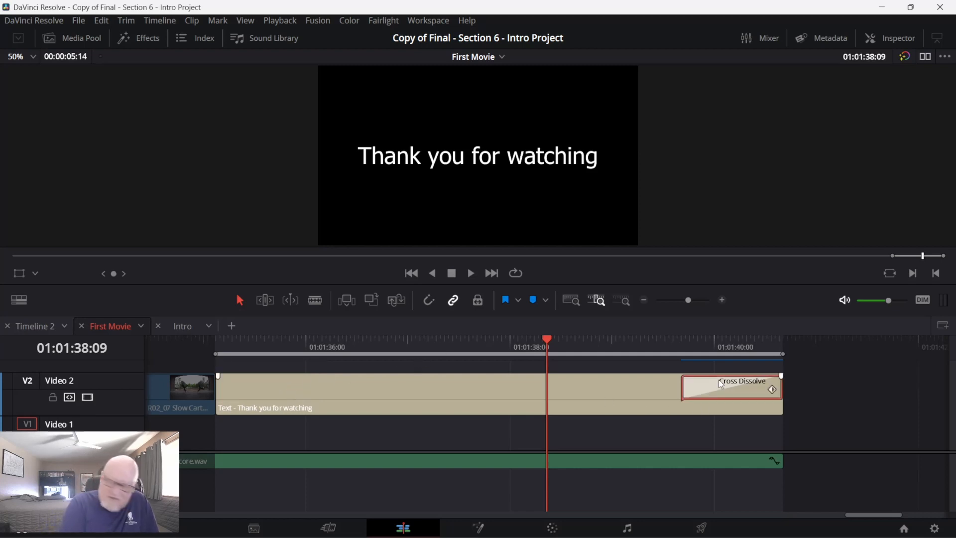
key("Delete")
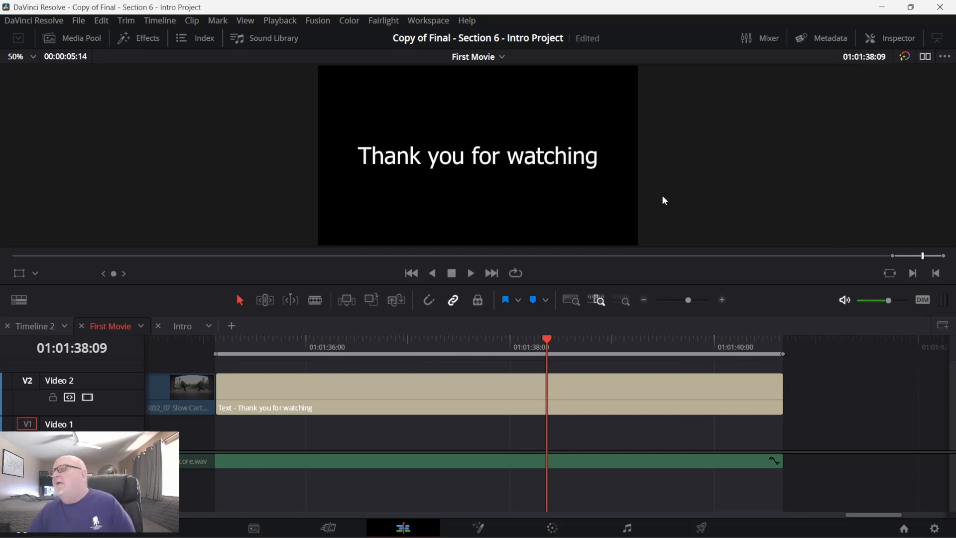
Step: Insert the line "DaVinci 18" above "Thank you for watching" in the title clip's rich text
left_click(551, 384)
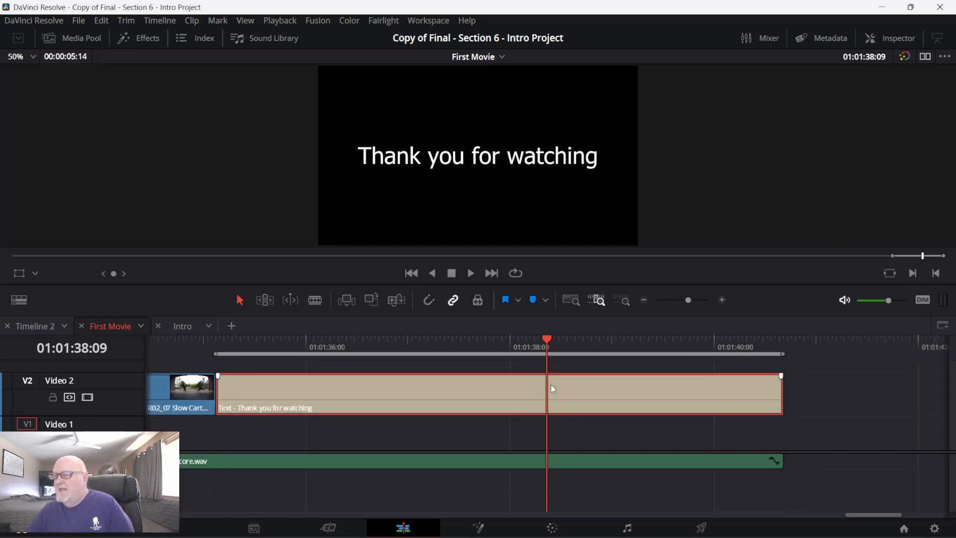
left_click(894, 34)
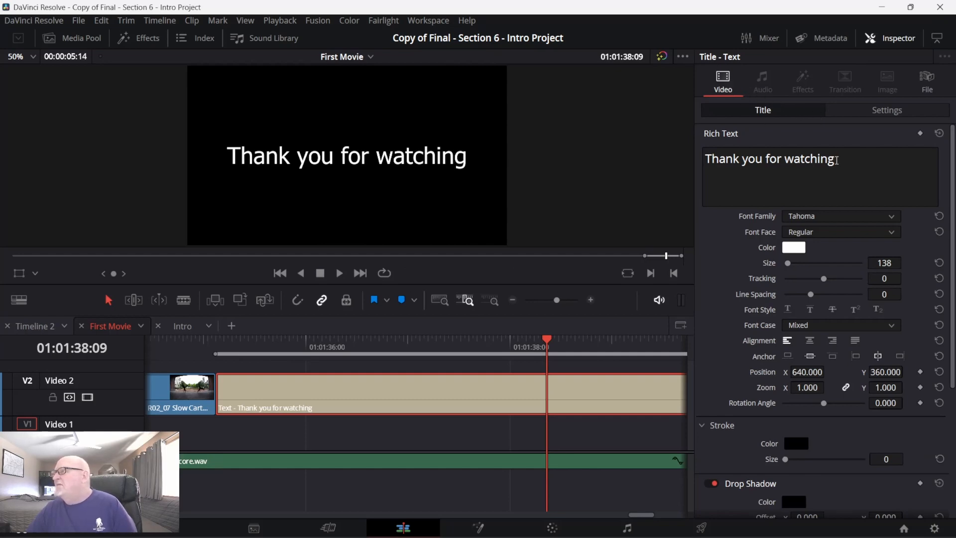
left_click(707, 158)
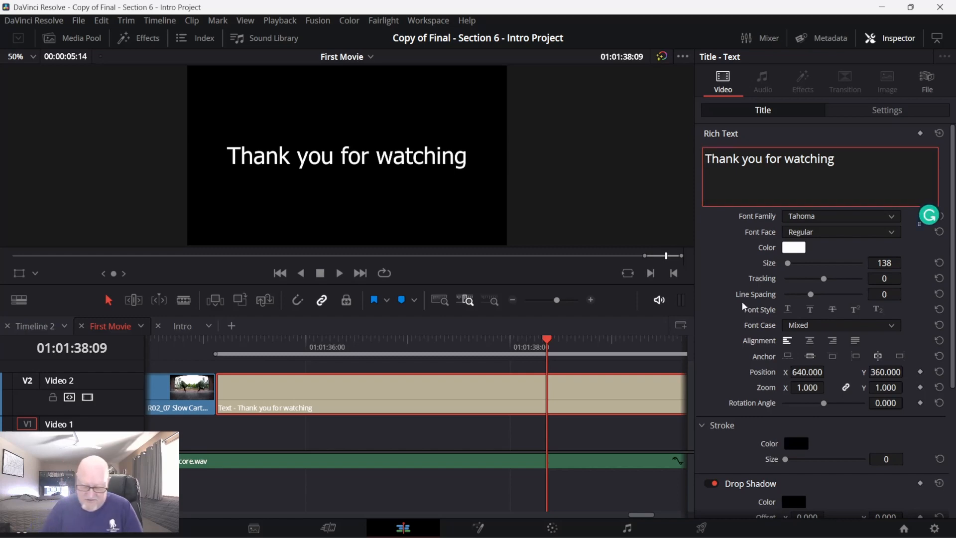
key("Return")
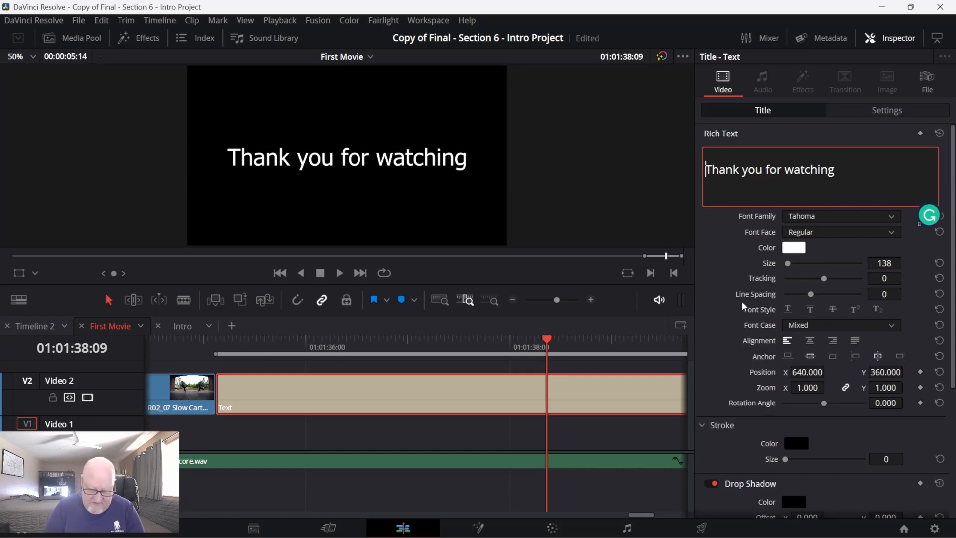
key("Up")
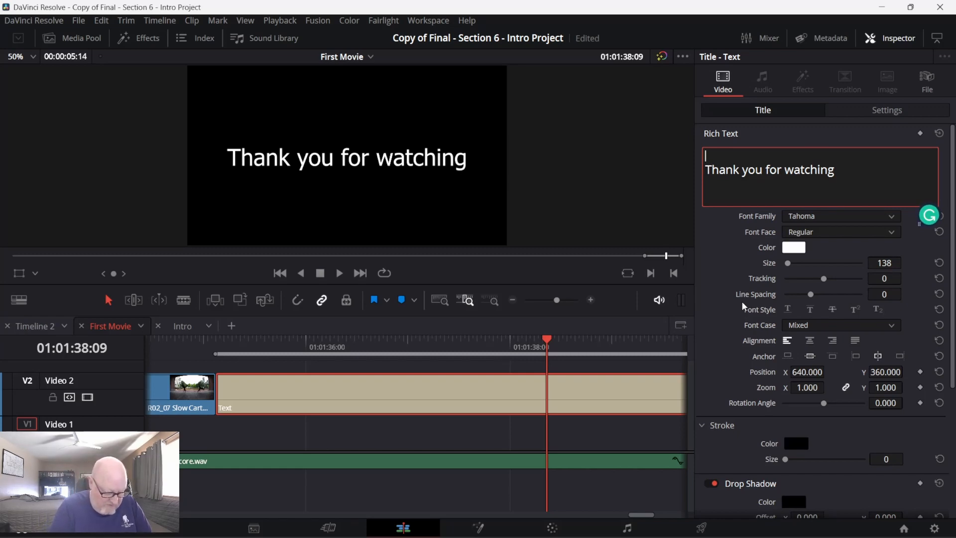
type("DaV")
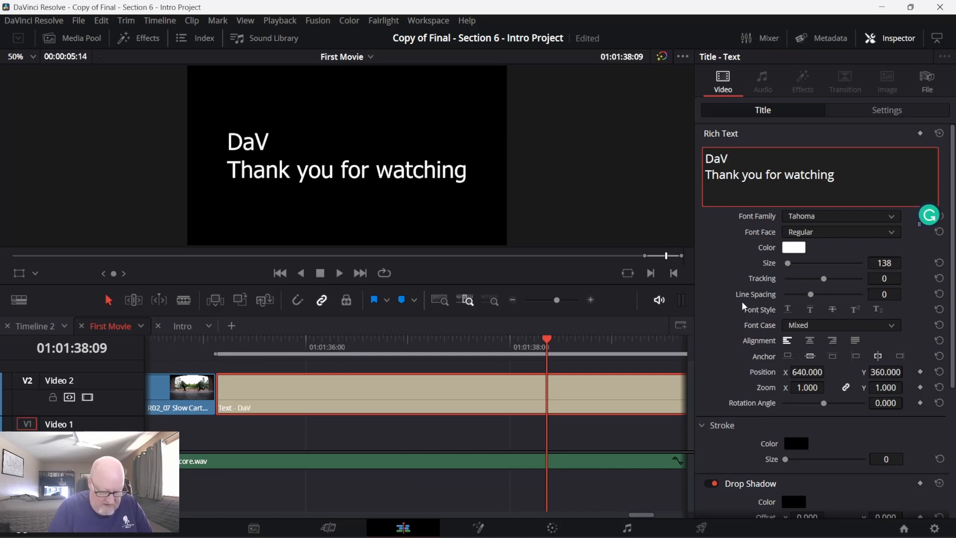
type("i")
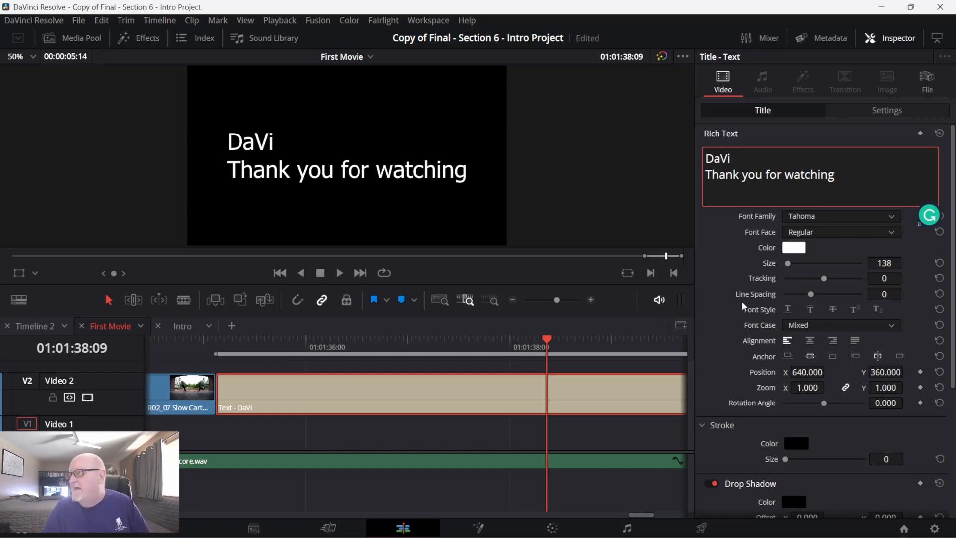
type("nc")
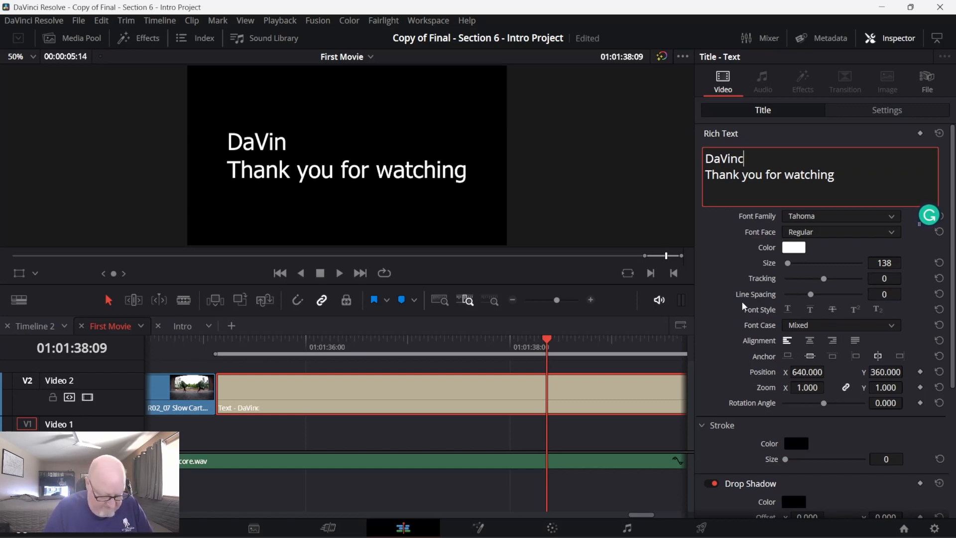
type("i 18")
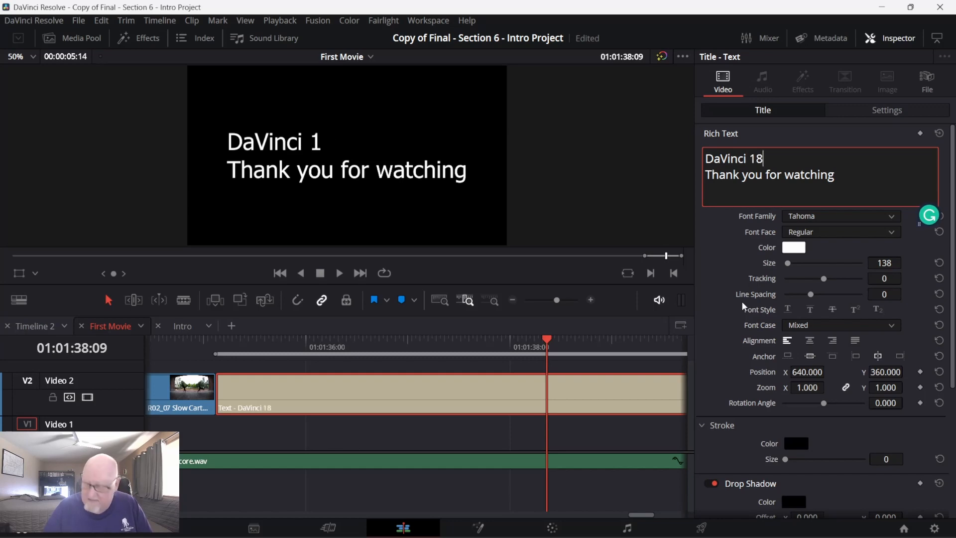
key("Home")
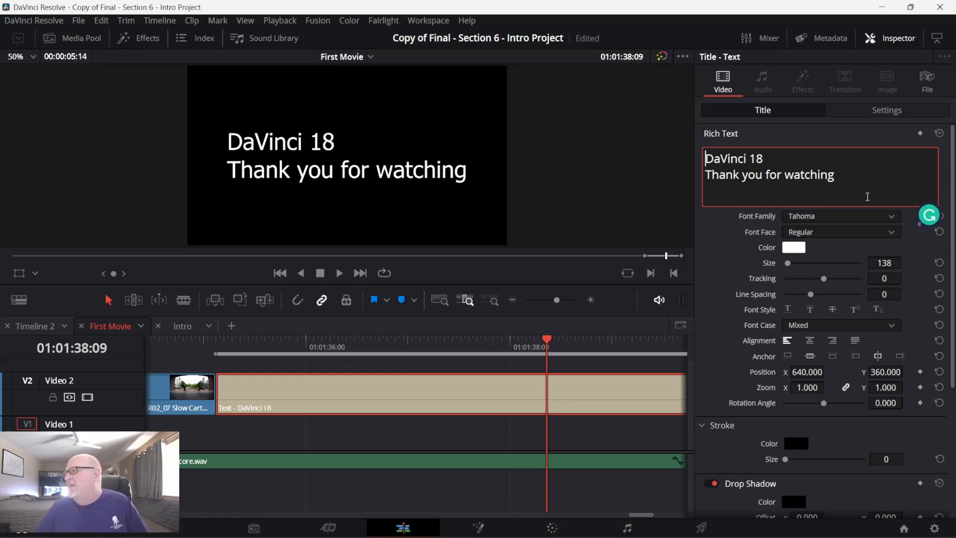
Step: Add a third line below "Thank you for watching" reading "By" followed by the author's name
left_click(843, 173)
key("Return")
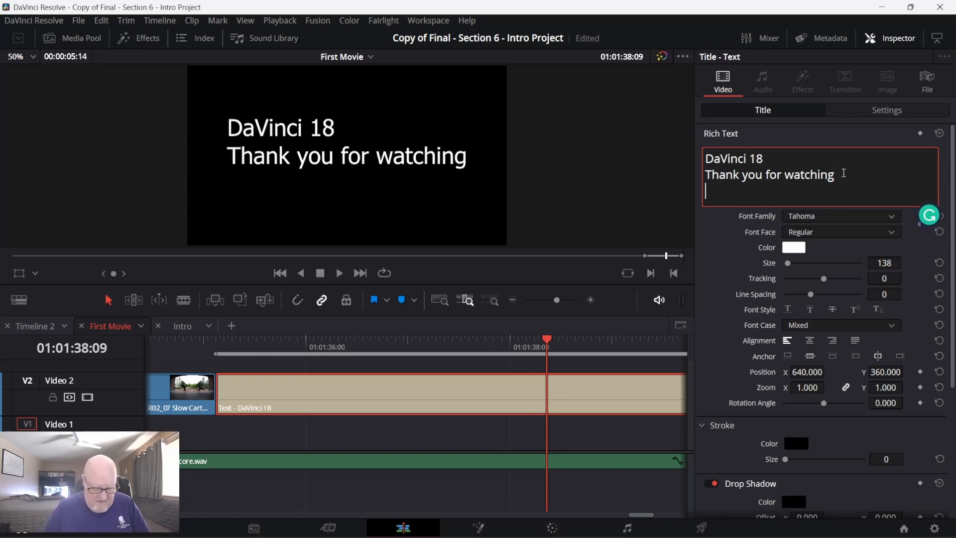
type("B")
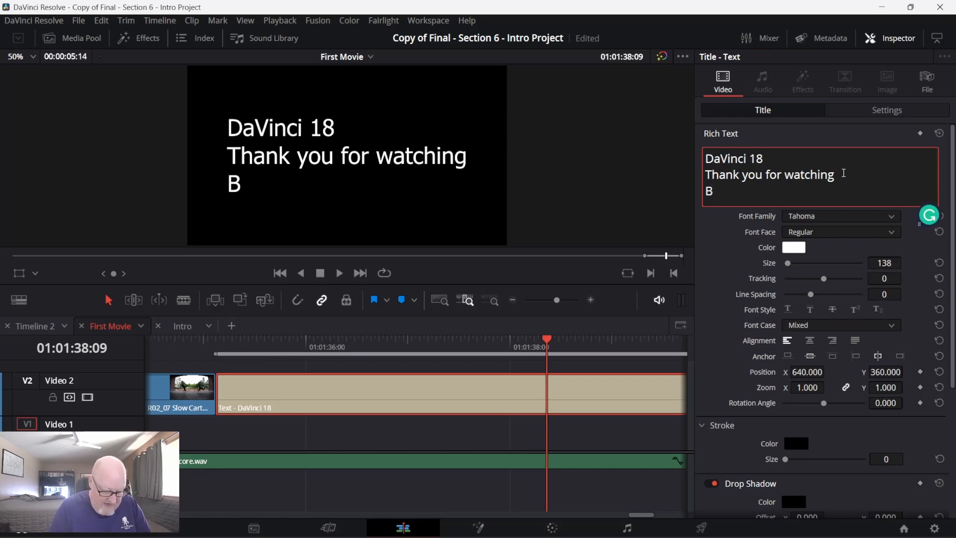
type("y C")
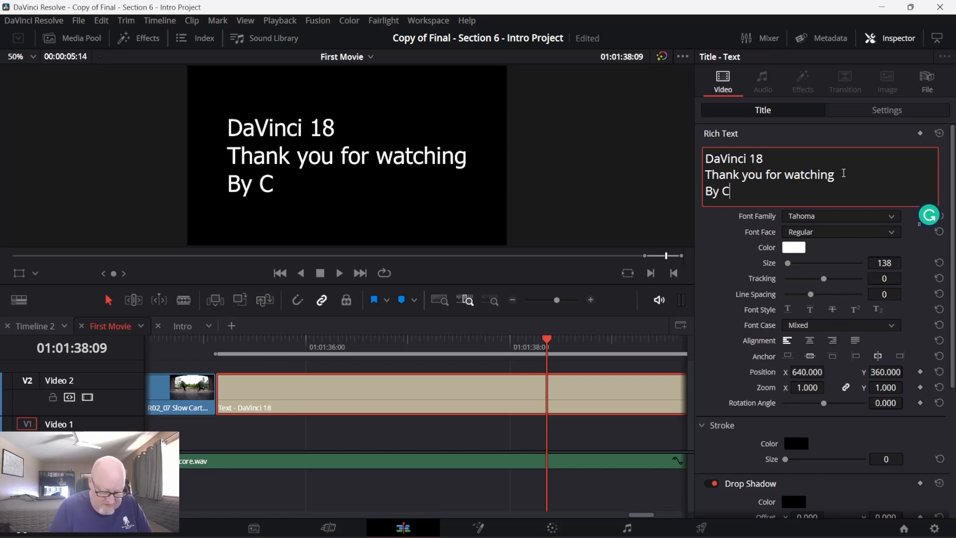
type("J Gi")
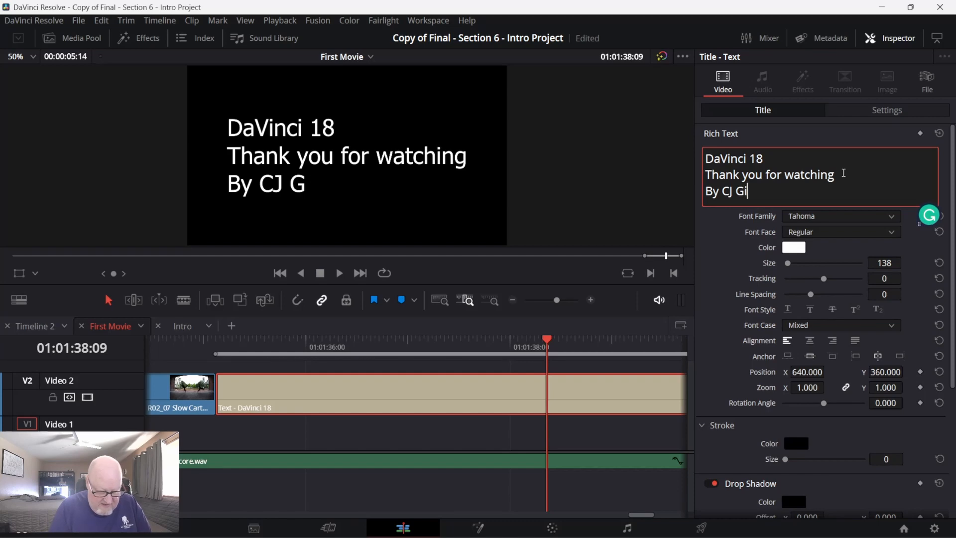
type("erhart")
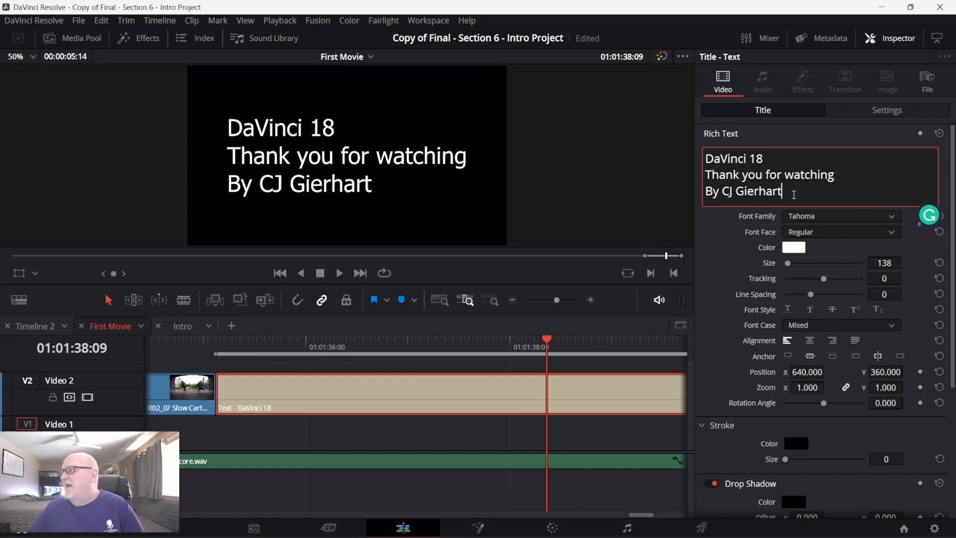
Step: Center-align all three lines of the title and set their line spacing to 79
left_click_drag(794, 192, 692, 158)
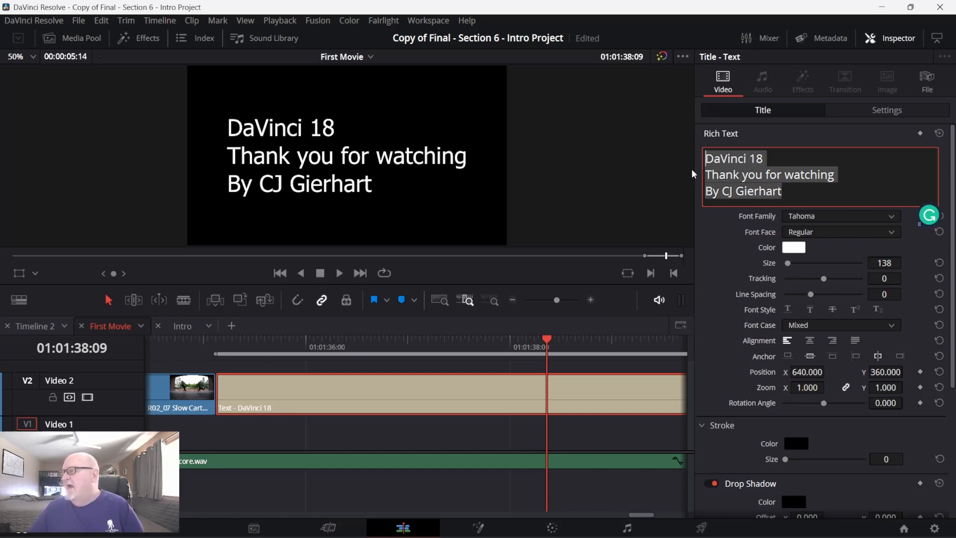
left_click(808, 341)
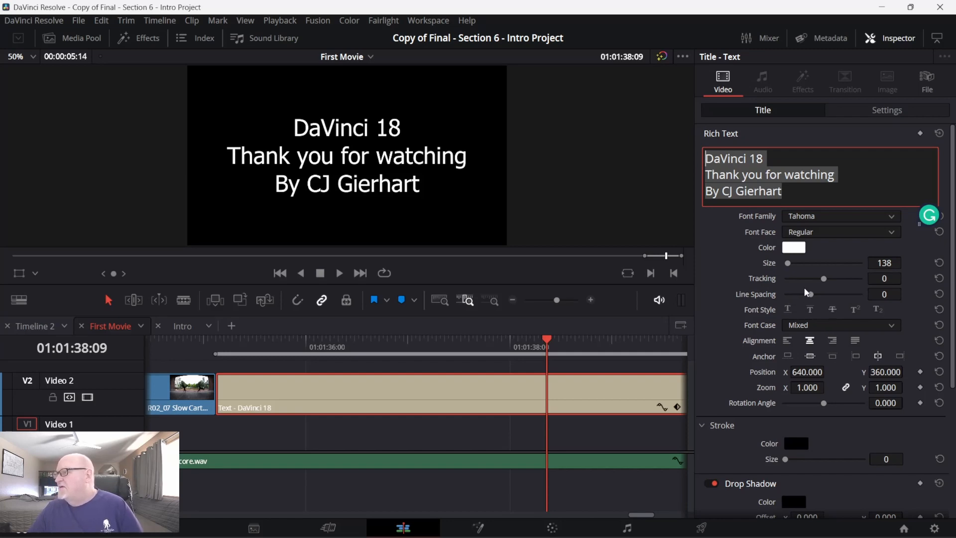
left_click(847, 174)
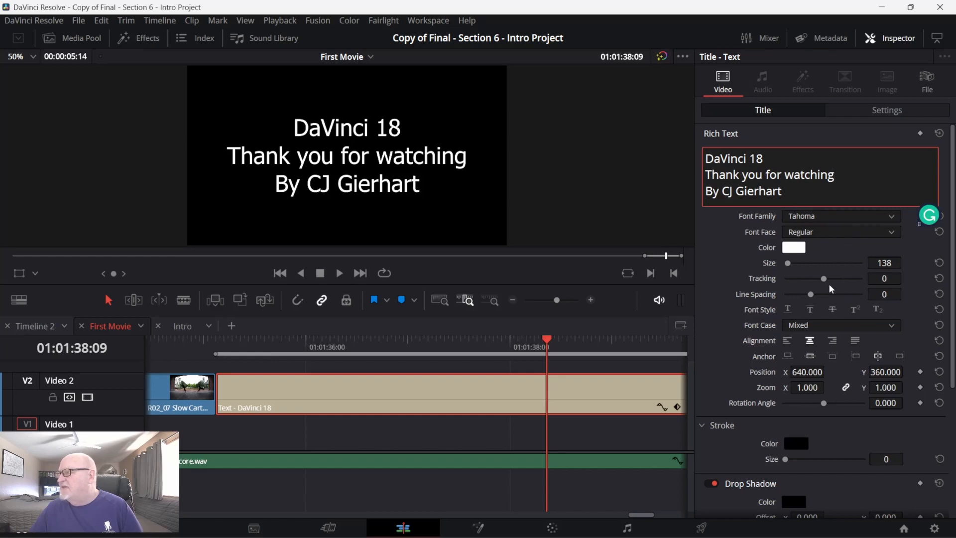
left_click_drag(808, 292, 822, 298)
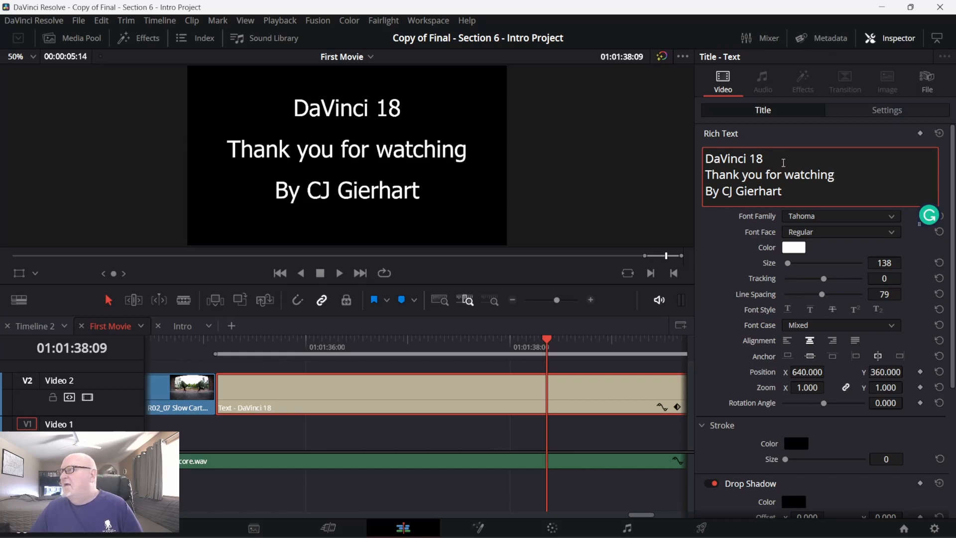
Step: Color only the "Thank you for watching" line yellow (#ffff00) and select the title in the viewer
left_click_drag(850, 173, 704, 181)
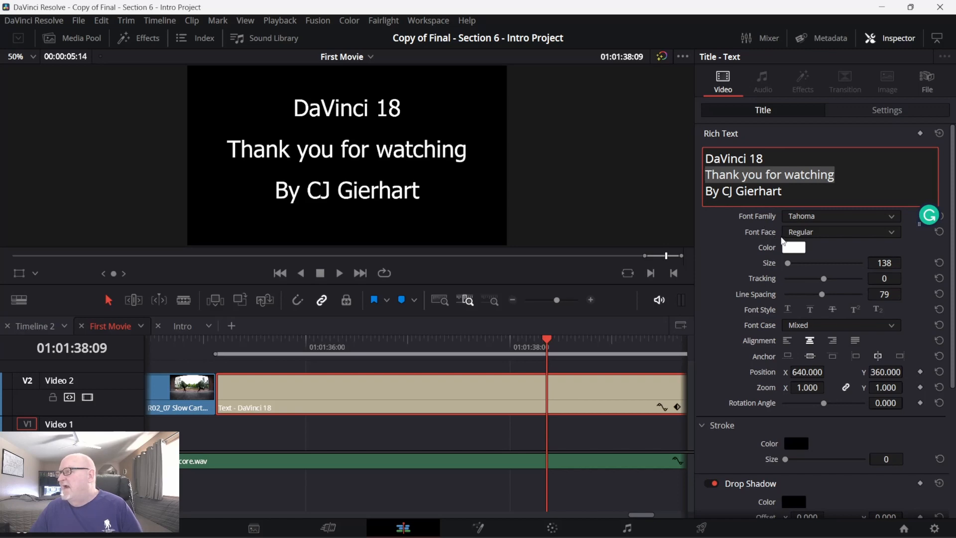
left_click(802, 248)
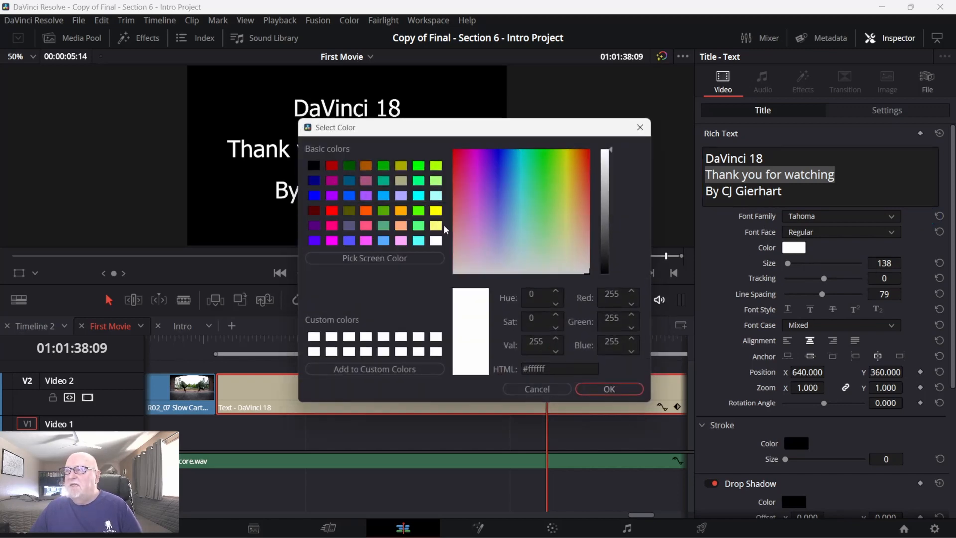
left_click(436, 211)
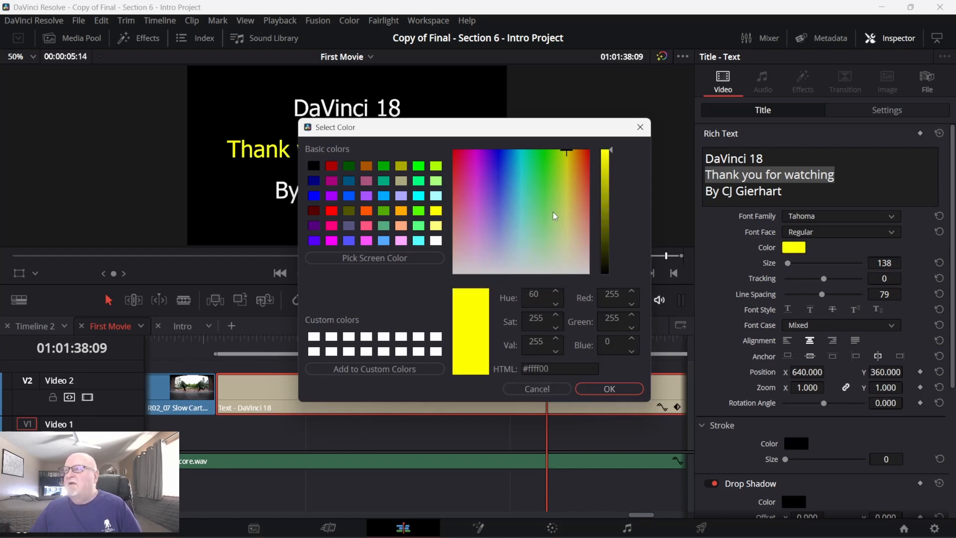
left_click(607, 389)
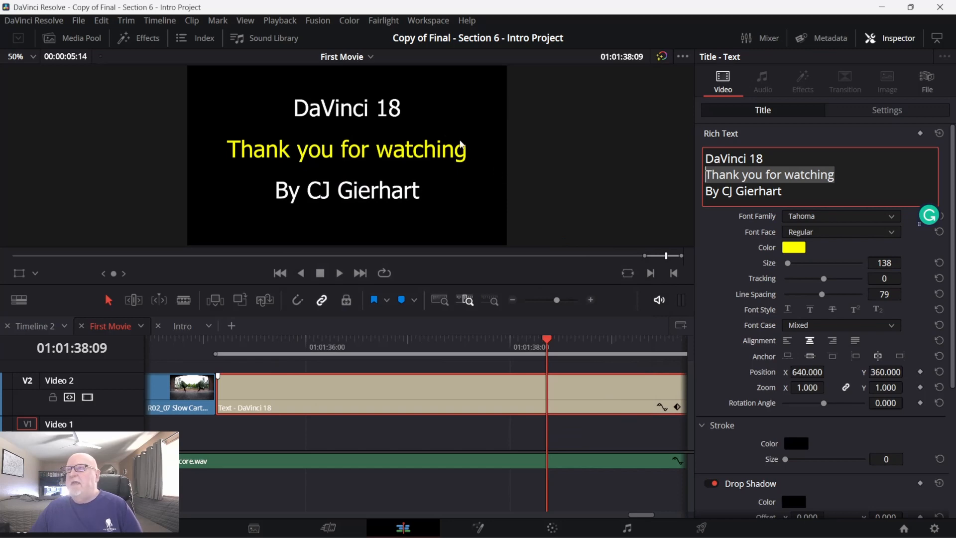
left_click(408, 103)
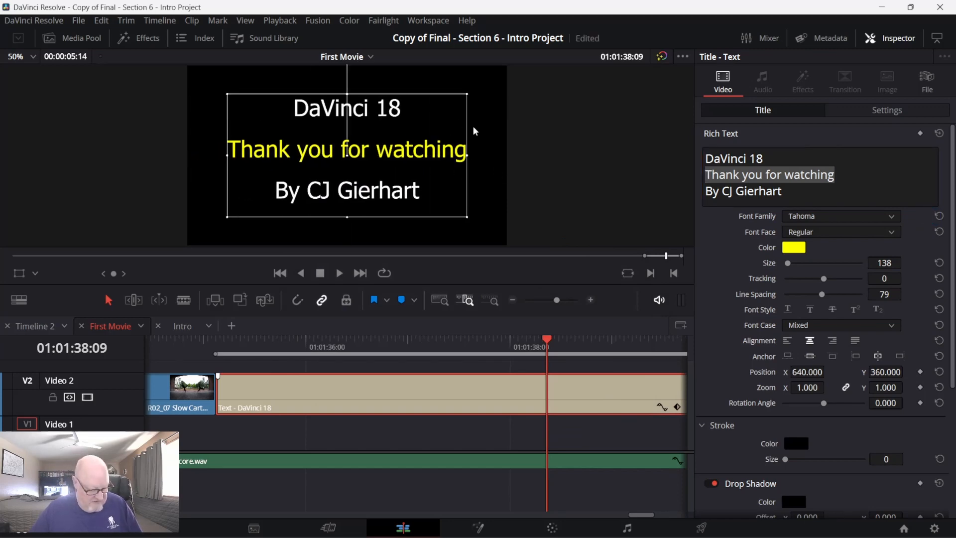
Step: Undo the yellow coloring of the "Thank you for watching" line and restore it, keeping the text centered
key("ctrl+z")
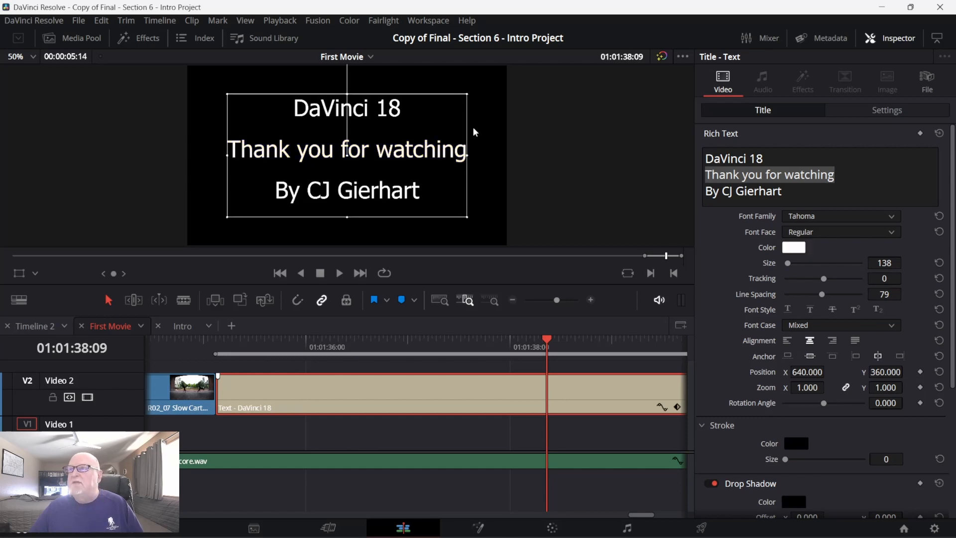
key("ctrl+s")
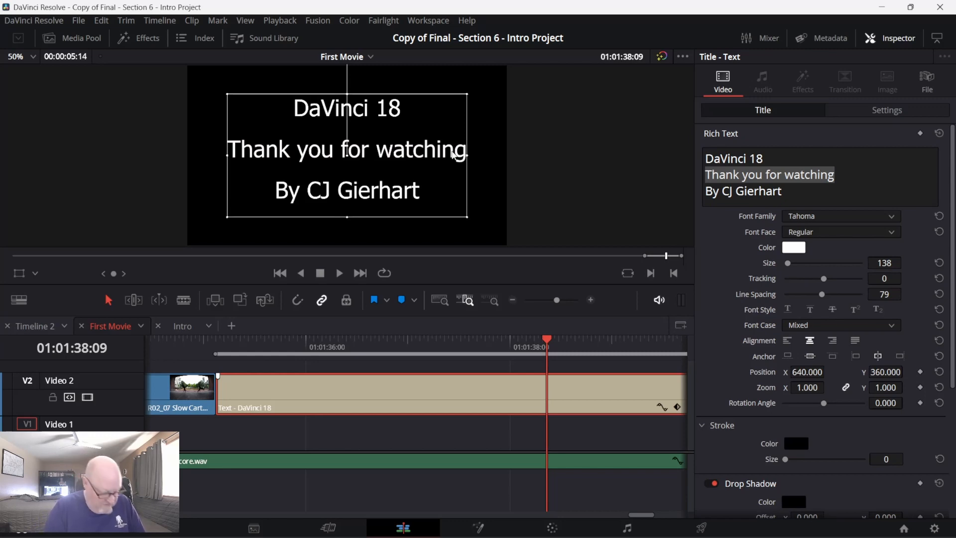
key("ctrl+z")
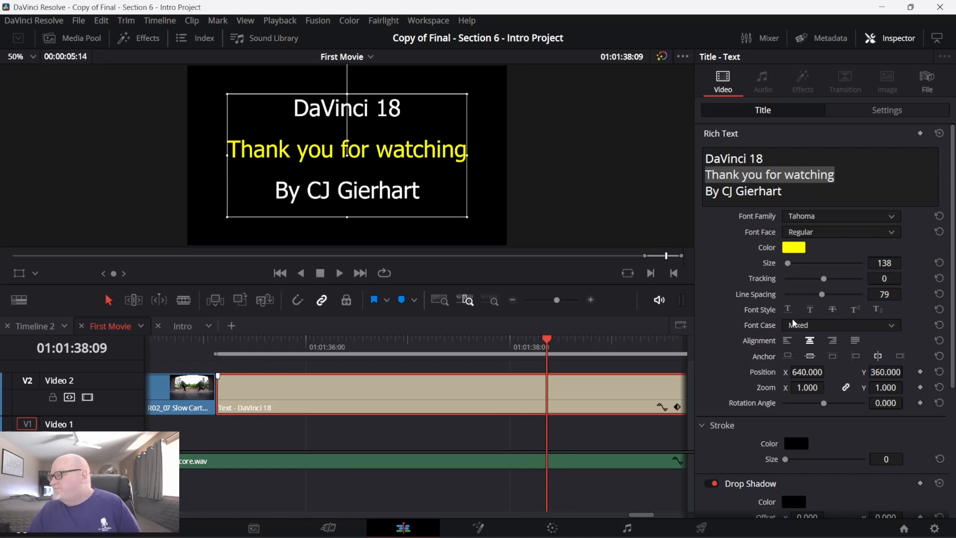
left_click(810, 340)
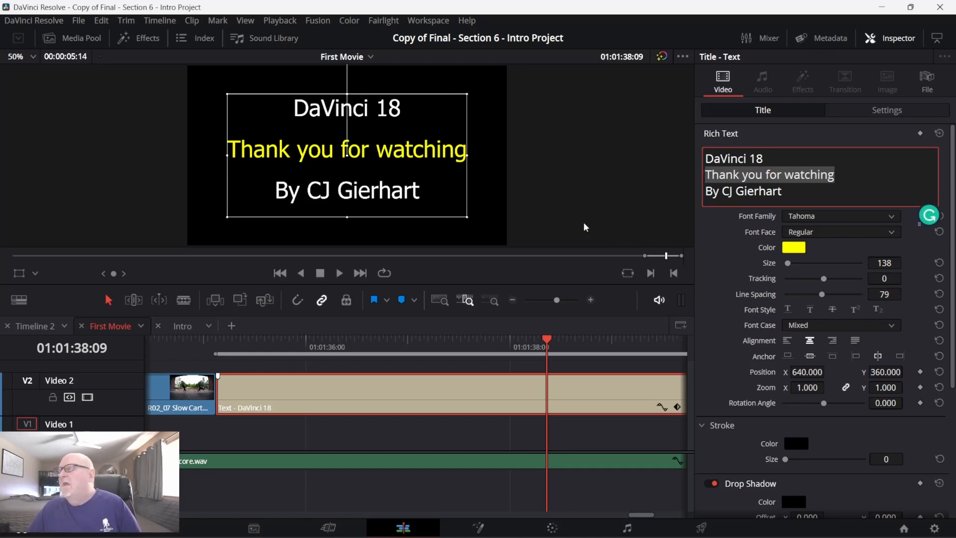
Step: Change the font family of only the "DaVinci 18" line to Calibri
left_click(775, 155)
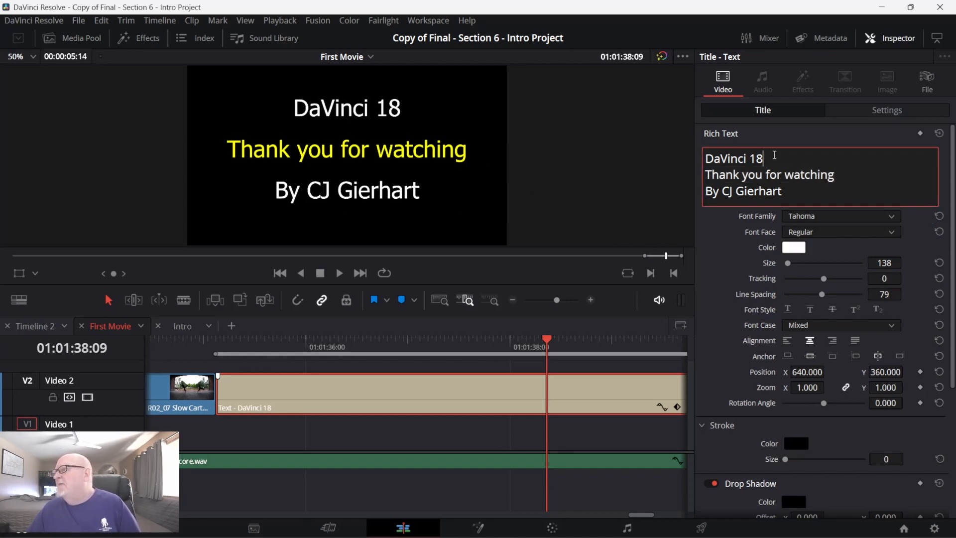
left_click_drag(774, 155, 698, 159)
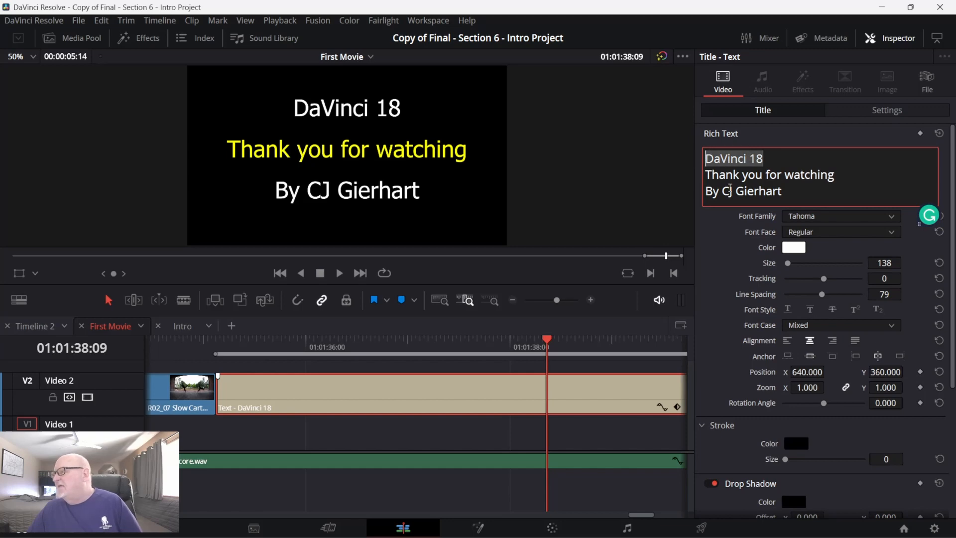
left_click(888, 217)
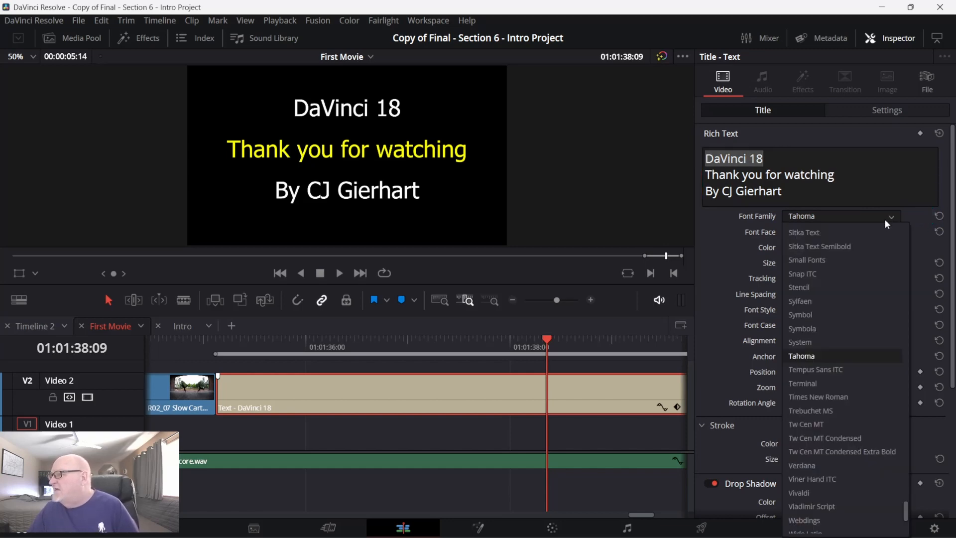
scroll(868, 285, "up", 4)
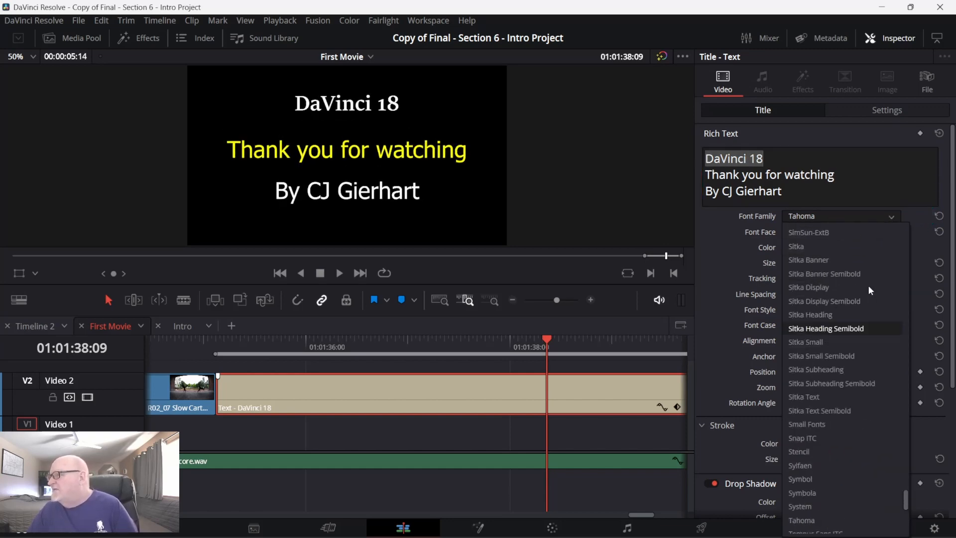
scroll(868, 285, "up", 7)
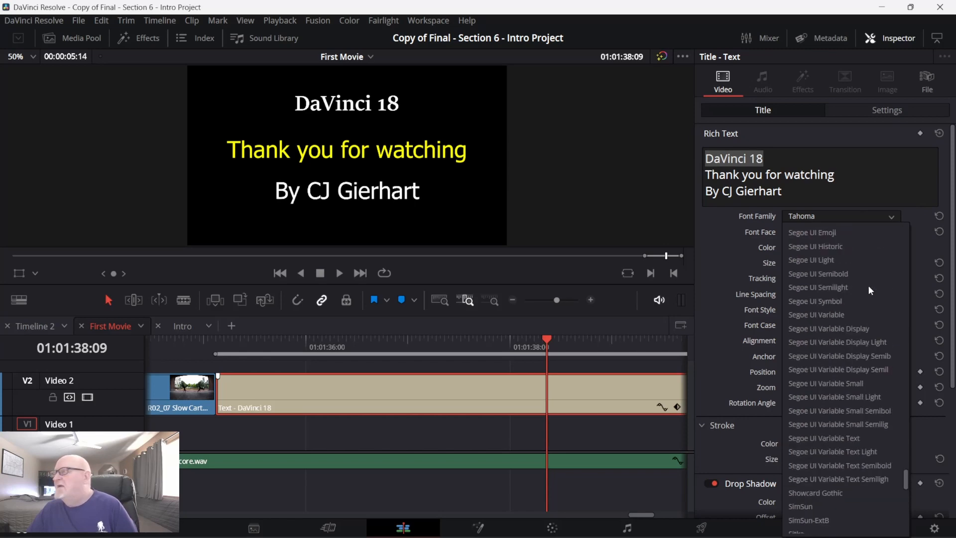
scroll(868, 285, "up", 20)
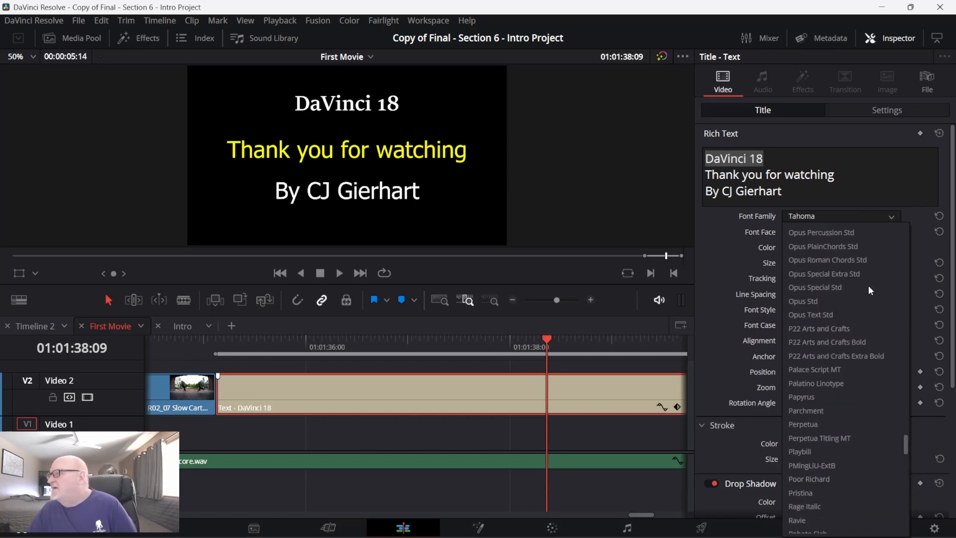
scroll(868, 289, "up", 20)
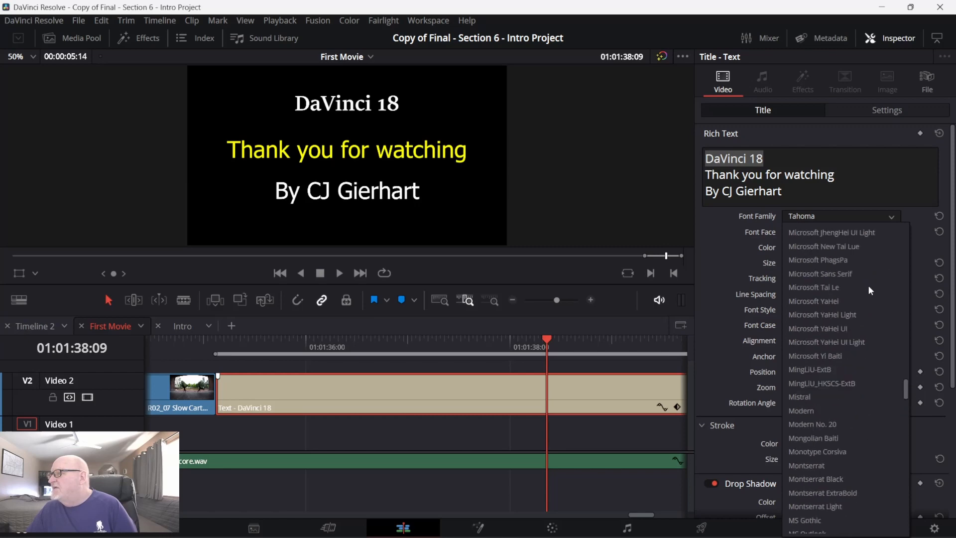
scroll(869, 288, "up", 20)
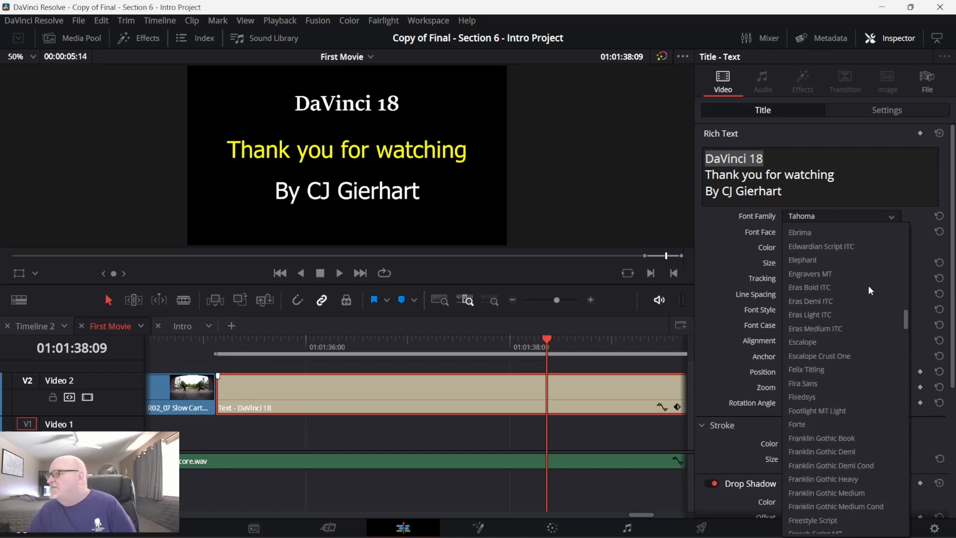
scroll(868, 285, "up", 15)
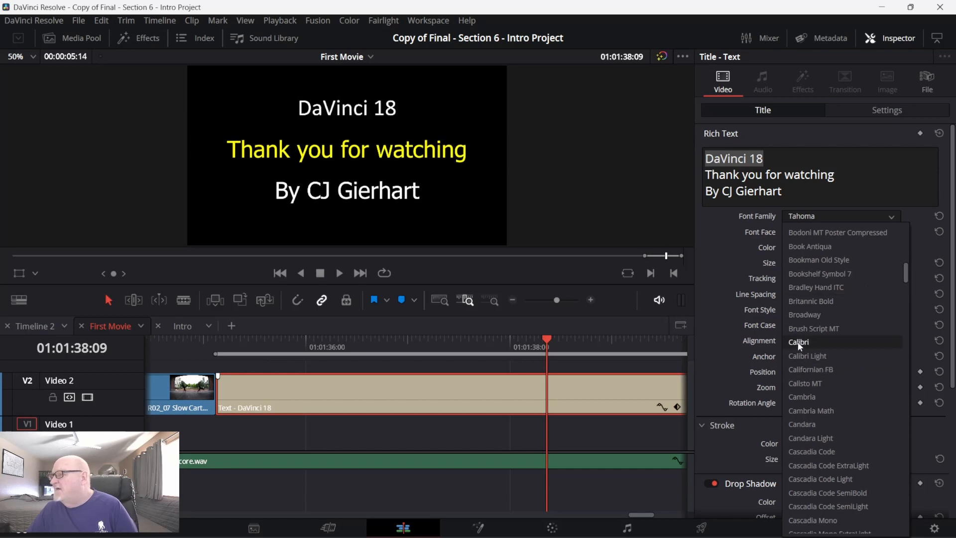
left_click(799, 342)
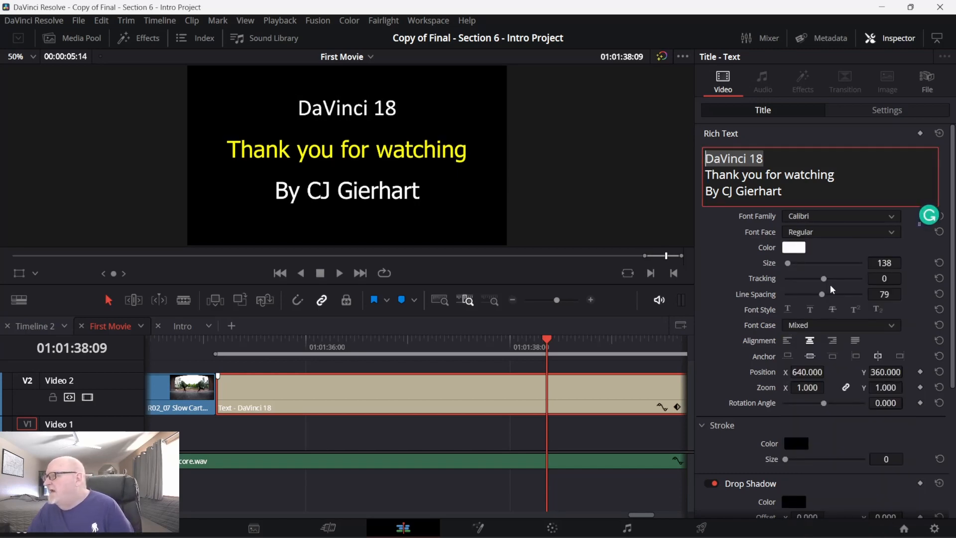
Step: Give the "DaVinci 18" line a size of 267, tracking of 28 and line spacing of -4
left_click_drag(825, 278, 790, 263)
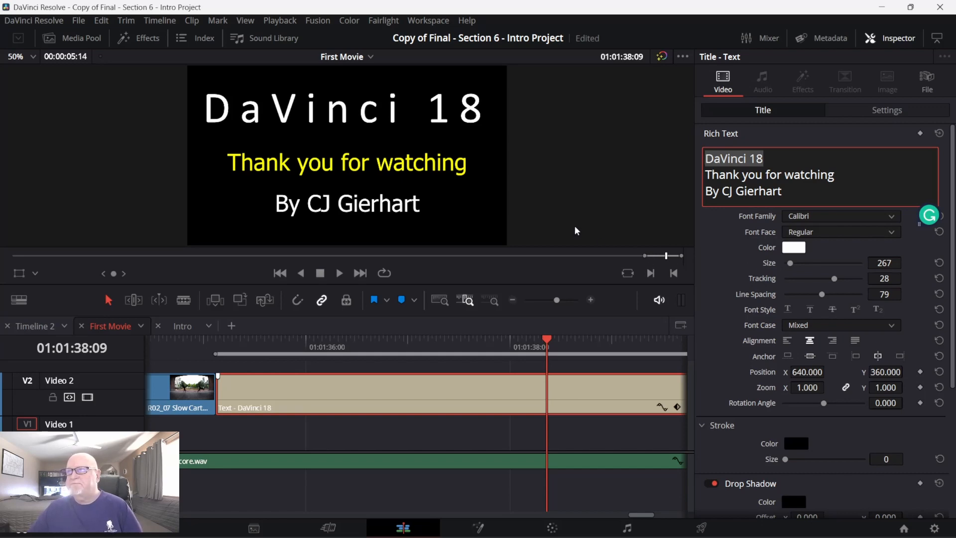
left_click_drag(822, 295, 810, 295)
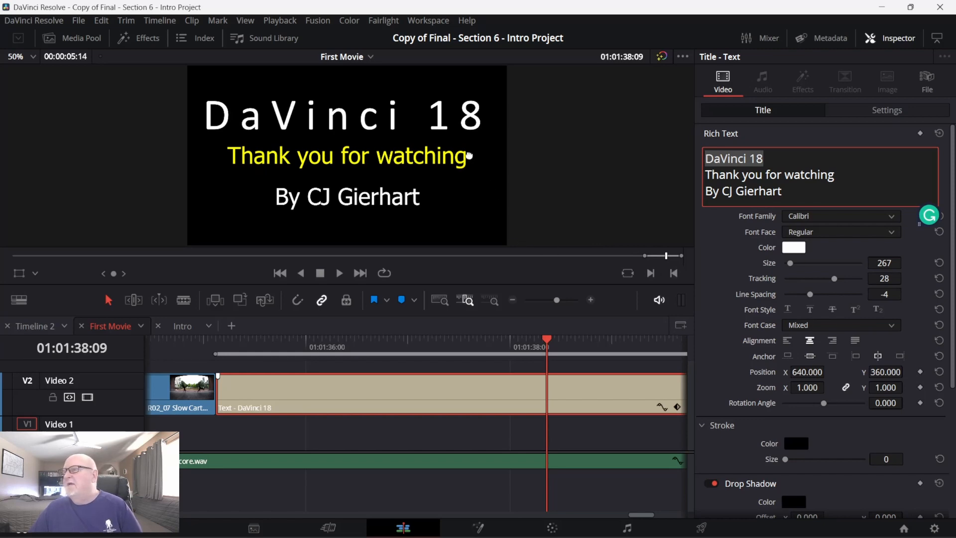
left_click_drag(467, 158, 443, 156)
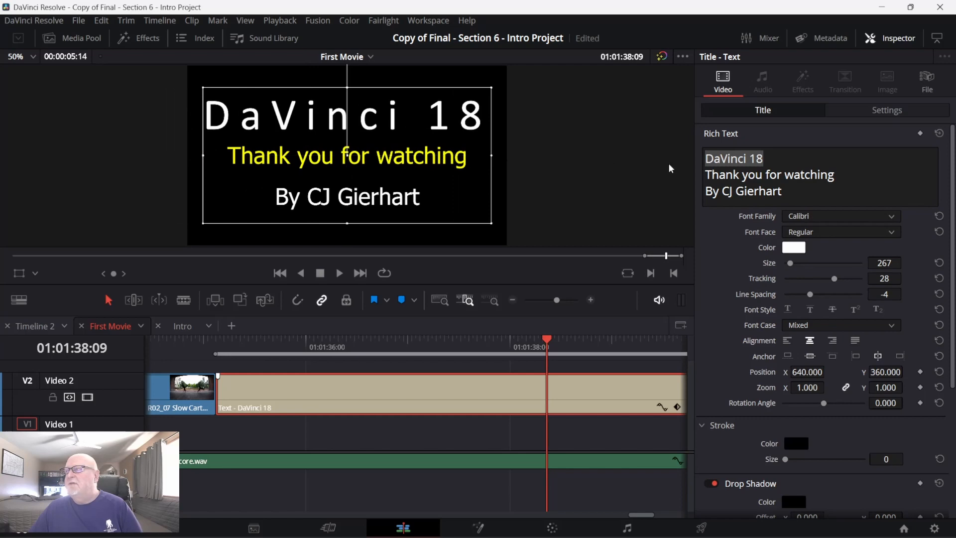
Step: Set the "Thank you for watching" line to size 134 with the Bold font face
left_click(757, 173)
triple_click(757, 173)
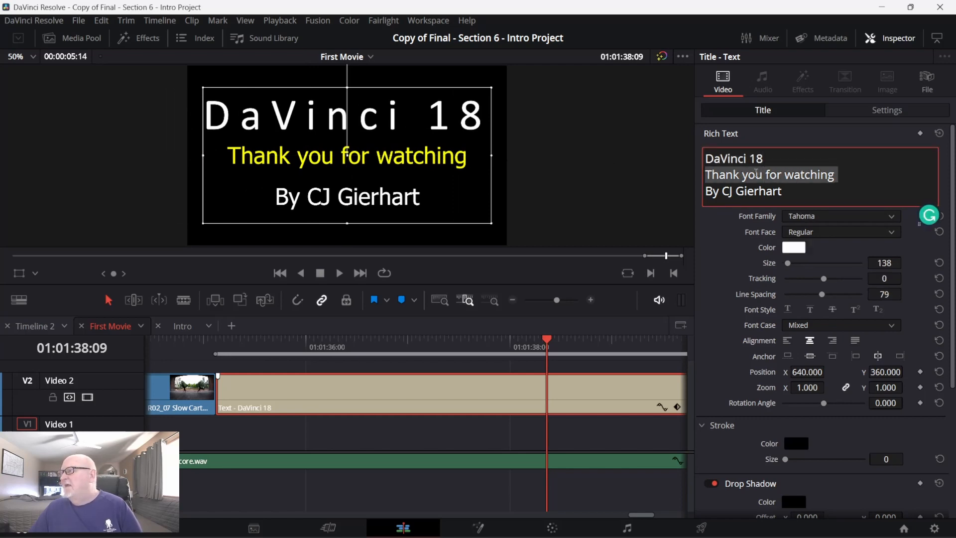
left_click_drag(854, 168, 701, 179)
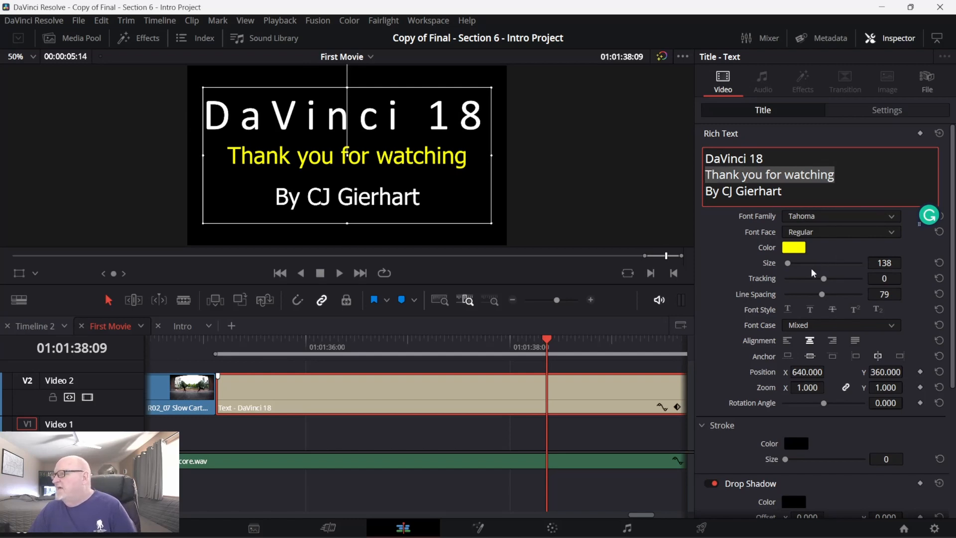
left_click_drag(788, 263, 788, 265)
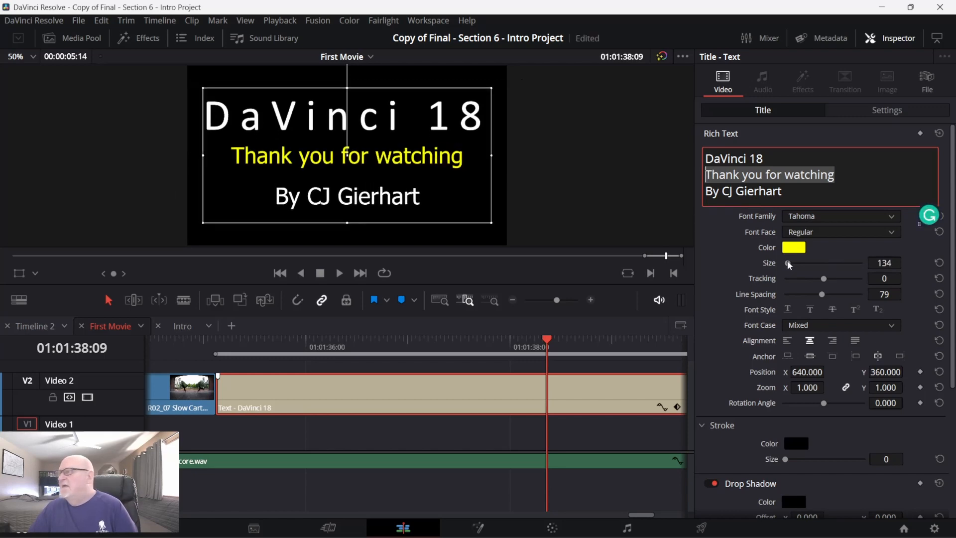
left_click(893, 230)
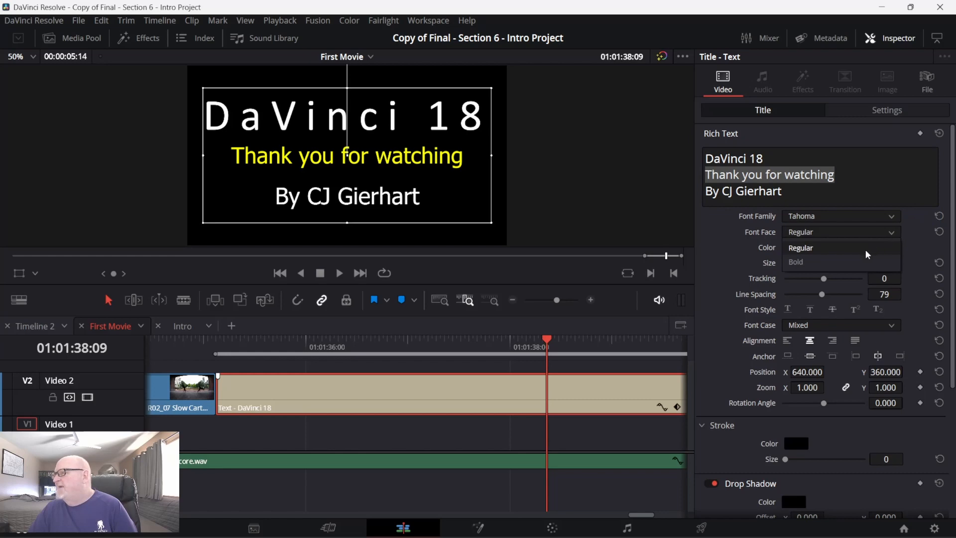
left_click(858, 263)
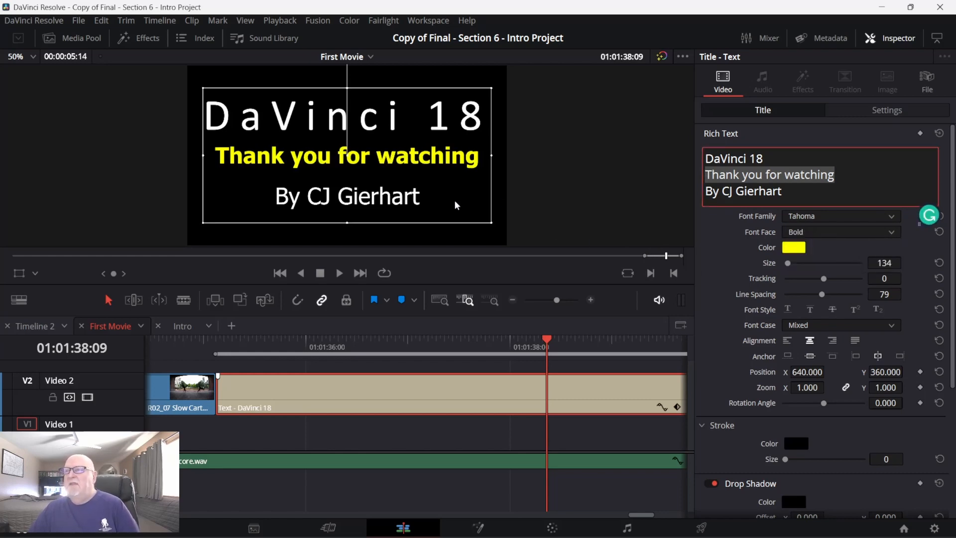
Step: Set the tracking of the third line, the "By" author credit, to 11 and its size to 70
left_click_drag(784, 192, 719, 192)
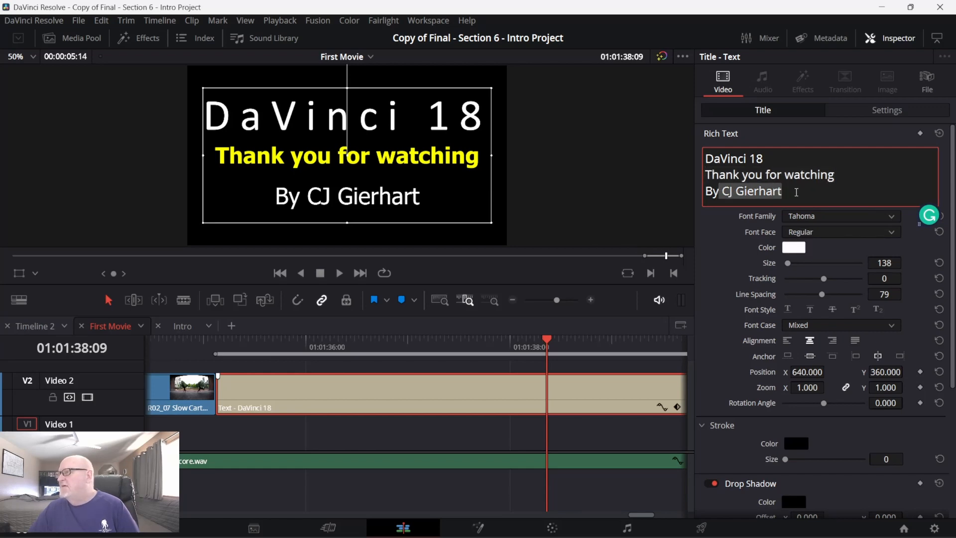
left_click_drag(795, 192, 704, 191)
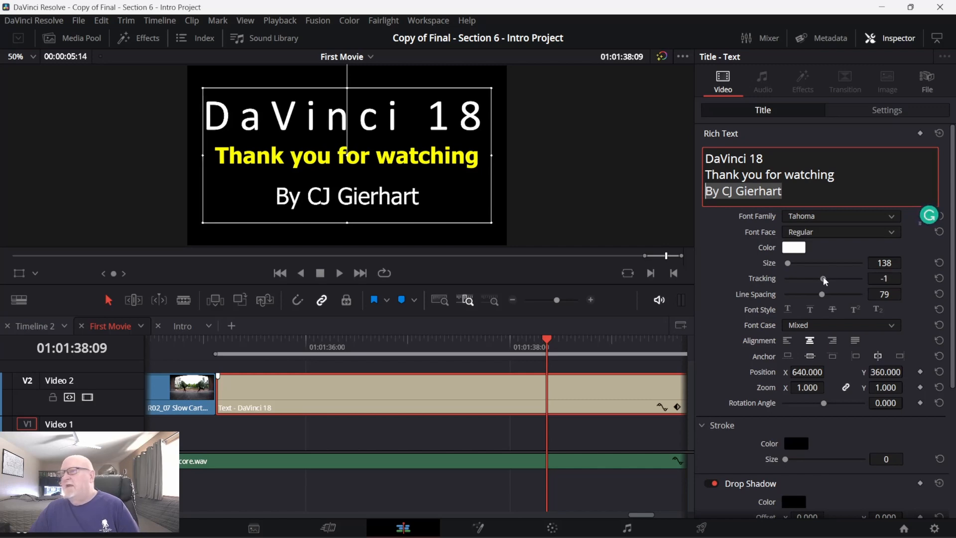
left_click_drag(824, 278, 827, 279)
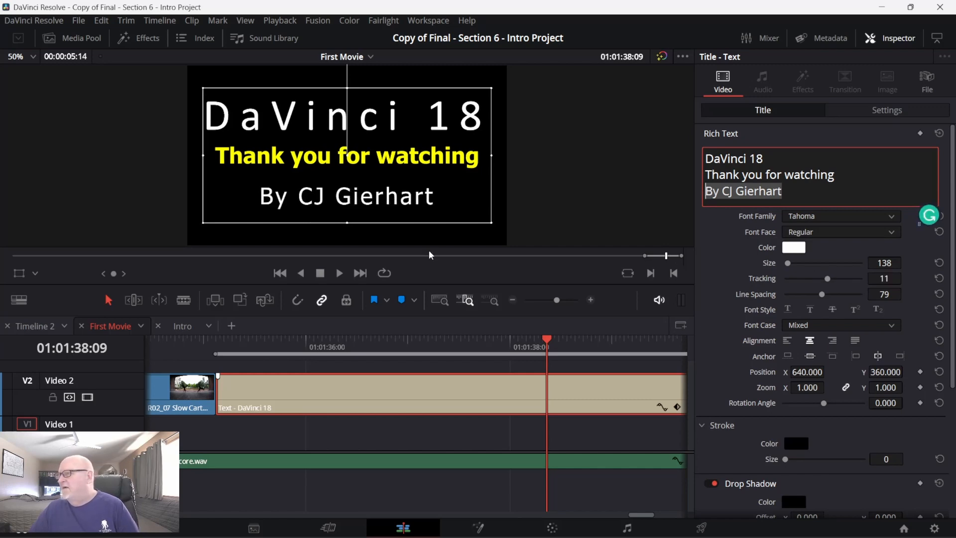
left_click(429, 195)
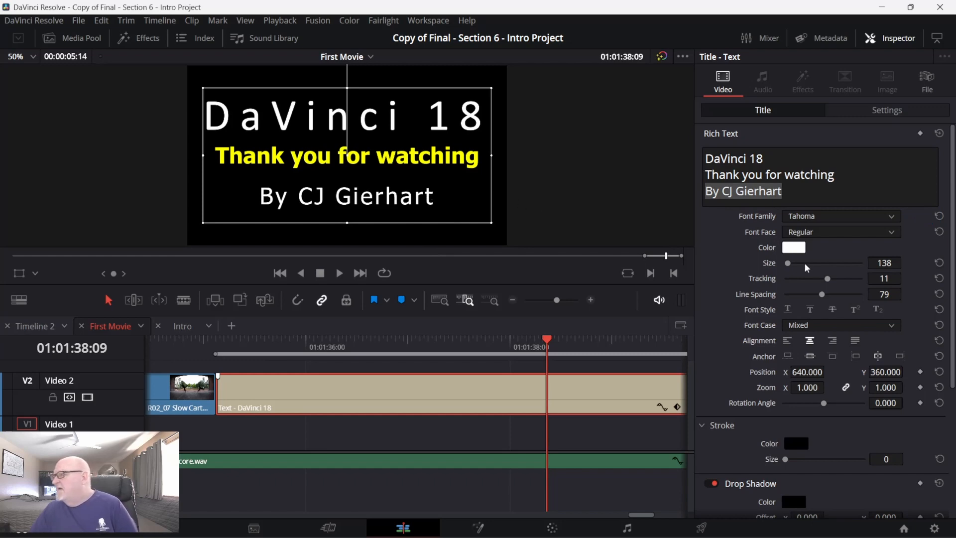
left_click_drag(892, 260, 857, 260)
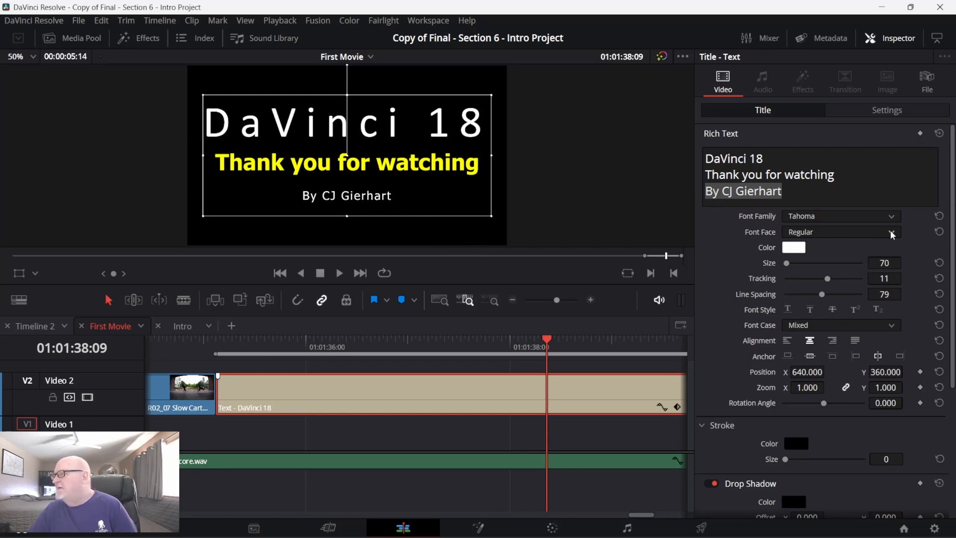
Step: Change the font family of the "By" author line to Calibri
left_click(892, 216)
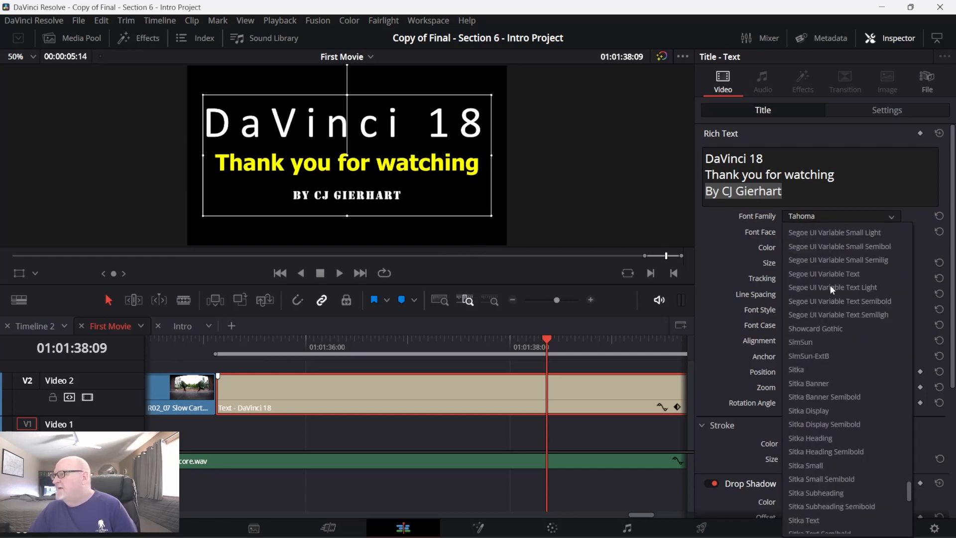
scroll(830, 285, "up", 15)
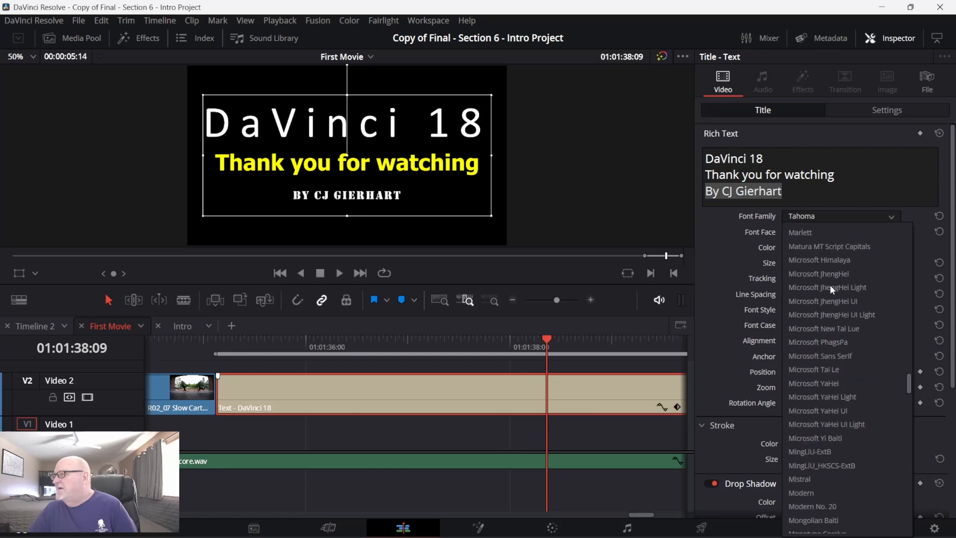
scroll(829, 285, "up", 20)
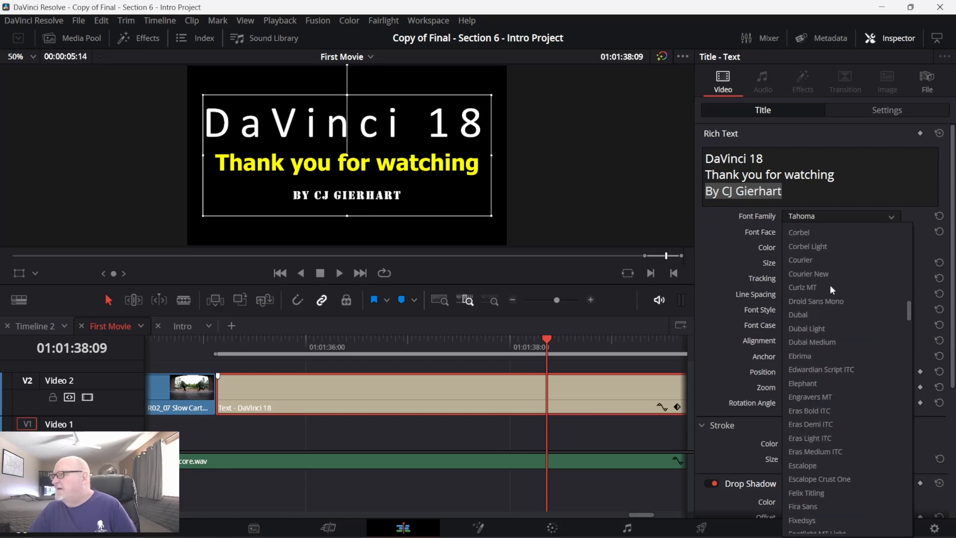
scroll(830, 284, "up", 12)
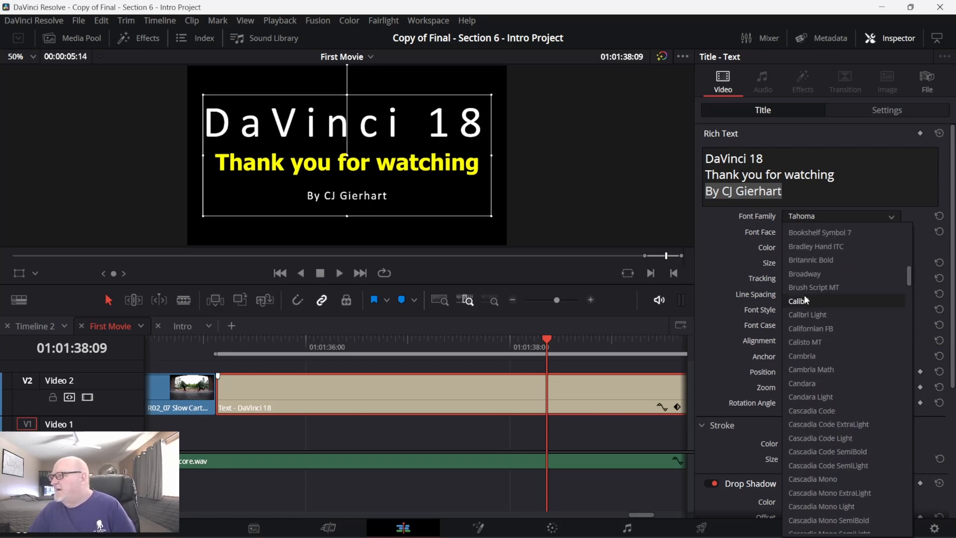
left_click(805, 301)
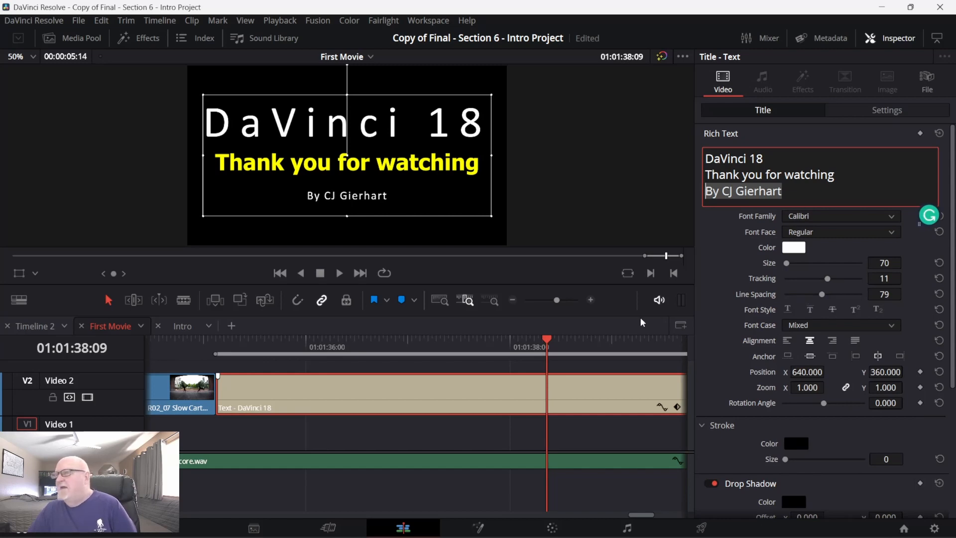
Step: Try left alignment on the "By" author line and return it to center alignment
left_click(789, 340)
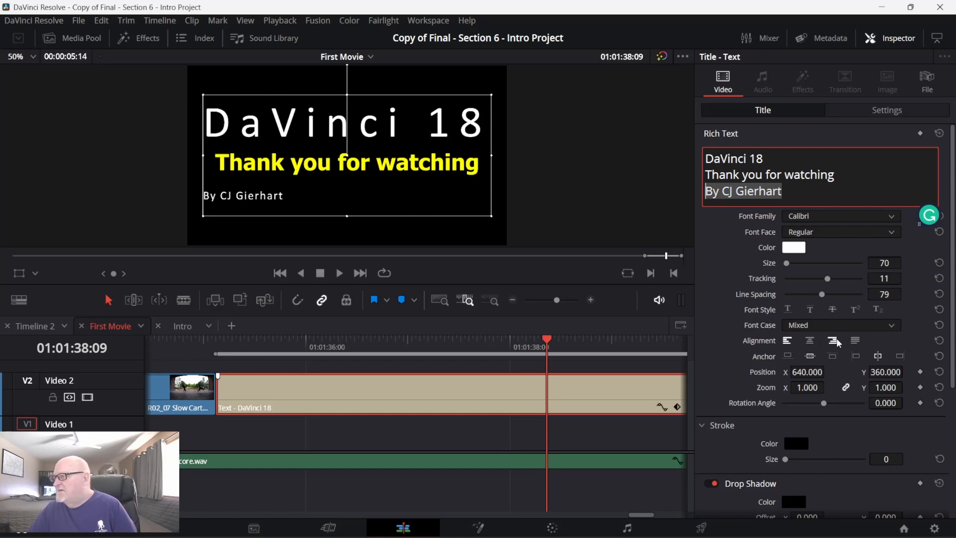
left_click(811, 340)
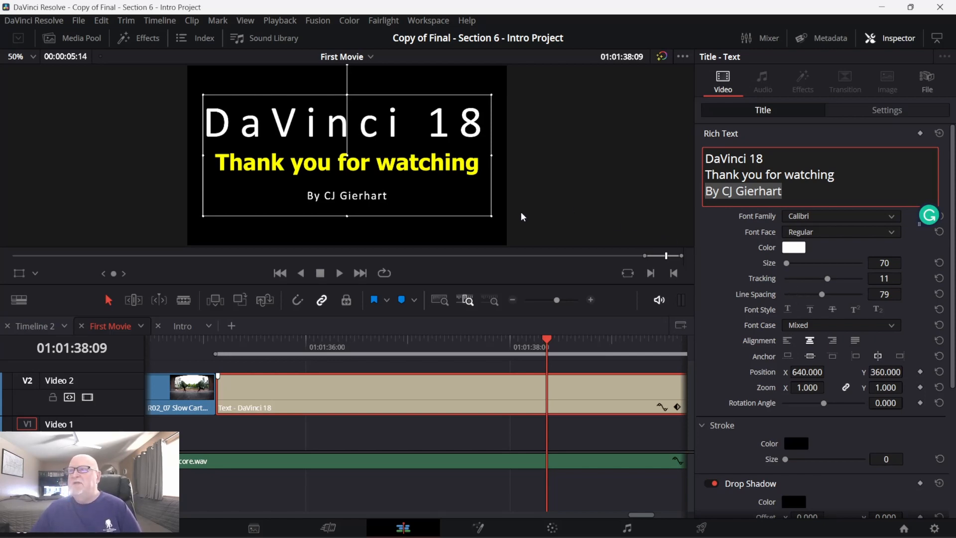
left_click(809, 193)
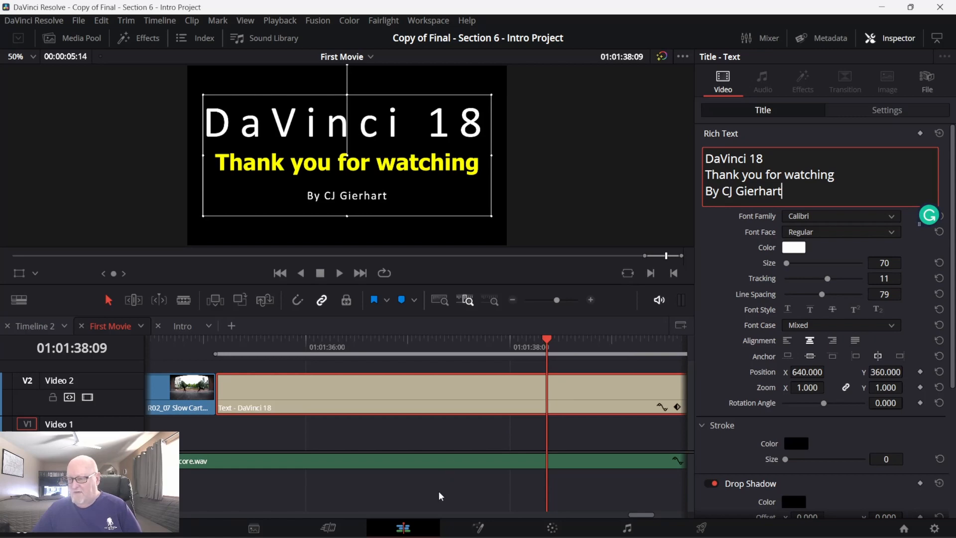
Step: Frame the whole closing title clip in the timeline and show its transform and cropping settings
left_click(635, 512)
left_click_drag(636, 512, 641, 513)
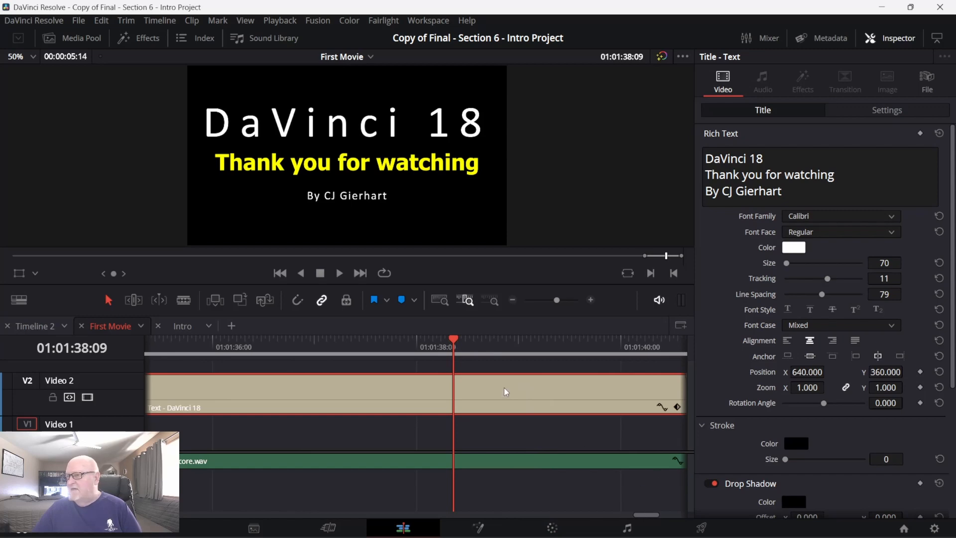
left_click(489, 299)
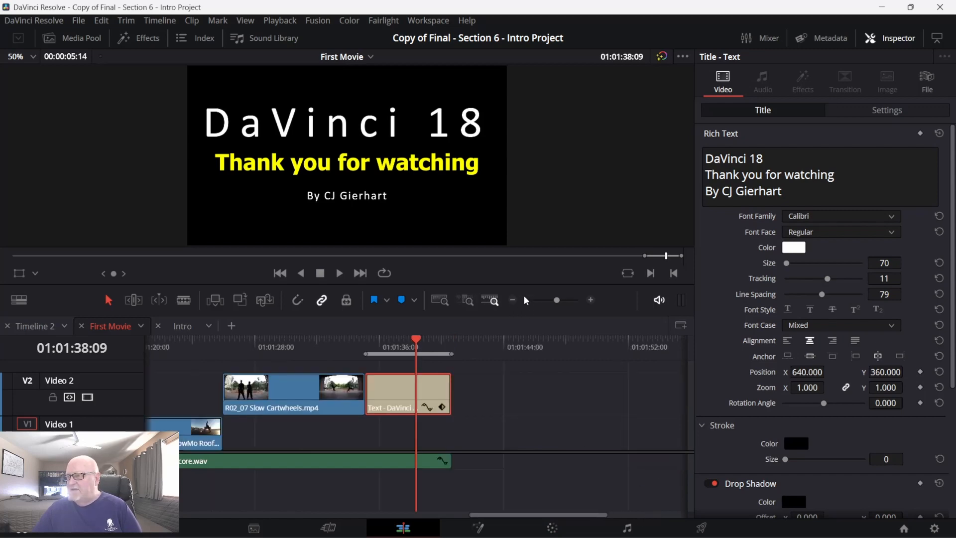
left_click(591, 301)
left_click(590, 300)
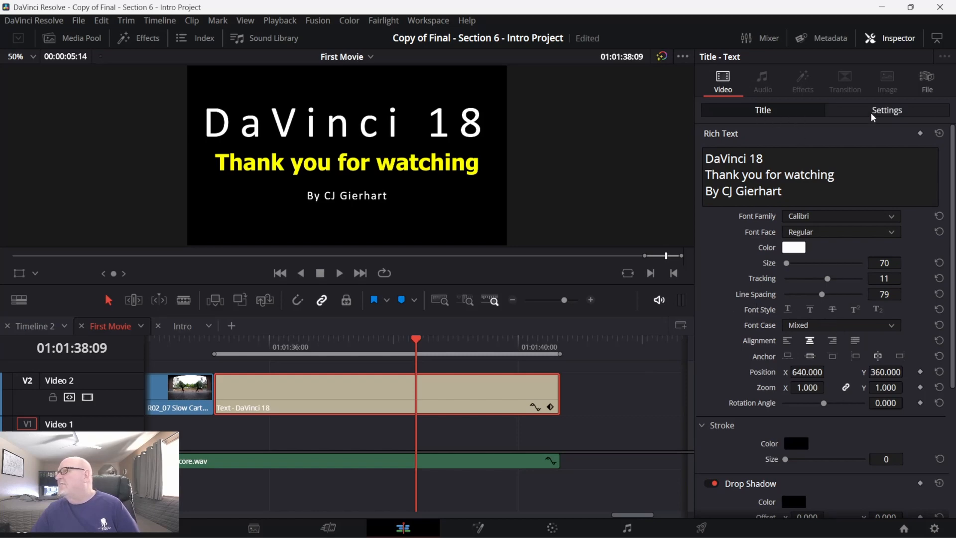
left_click(884, 112)
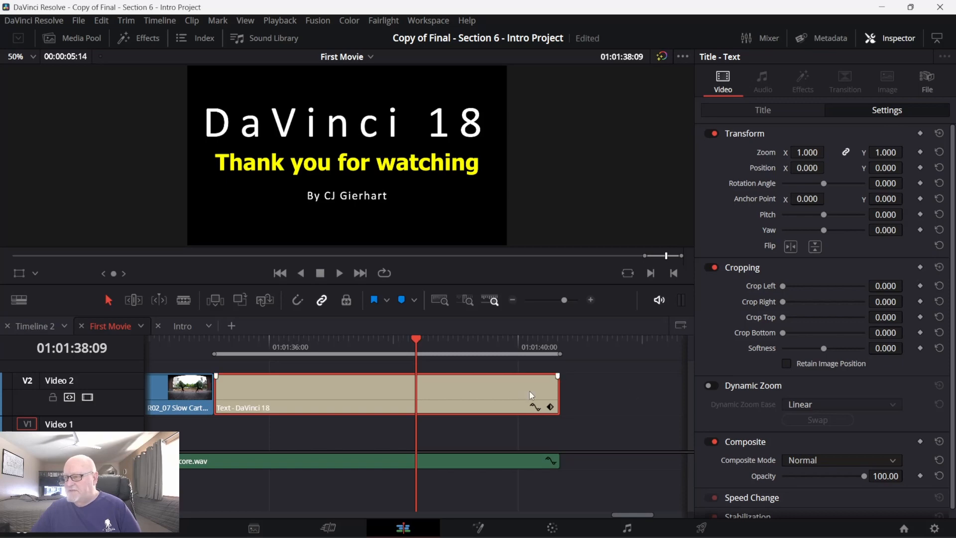
Step: Try a cropping keyframe on the title clip, show its curve and keyframe tracks, and remove the keyframe
left_click(534, 407)
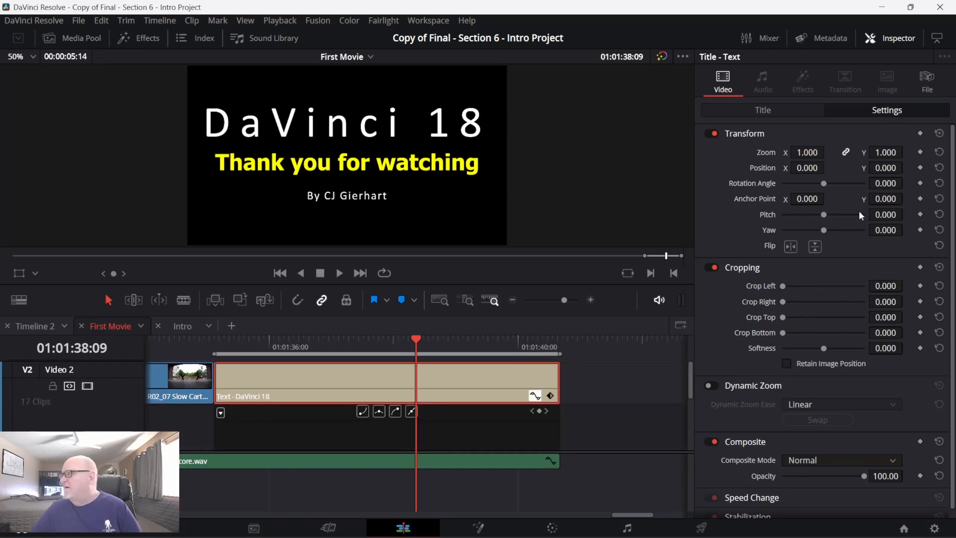
left_click(918, 131)
left_click(918, 130)
left_click(920, 268)
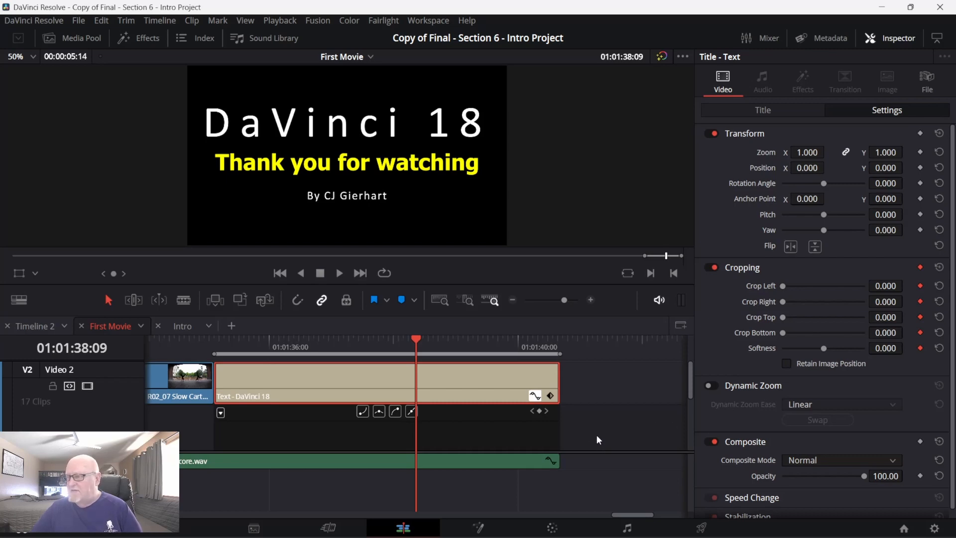
left_click(535, 395)
left_click(550, 395)
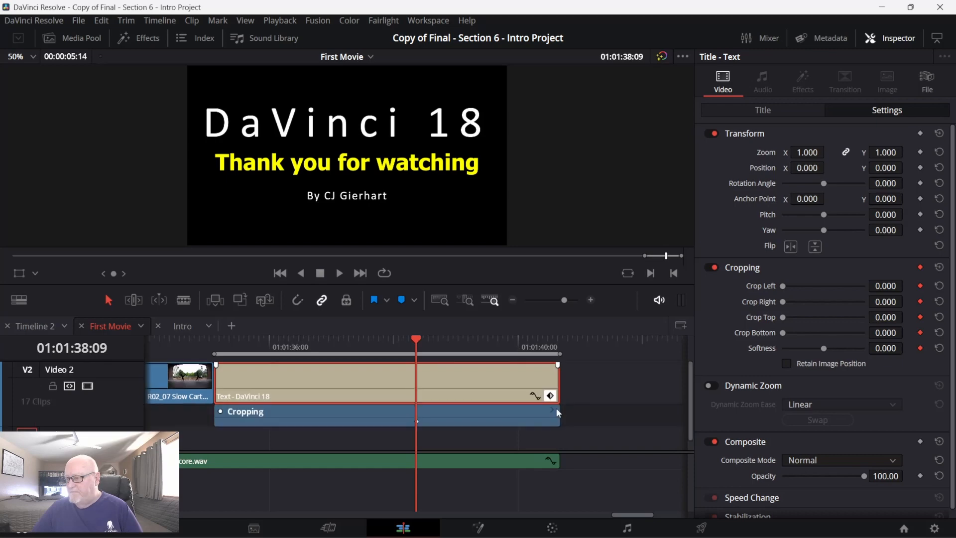
left_click(550, 395)
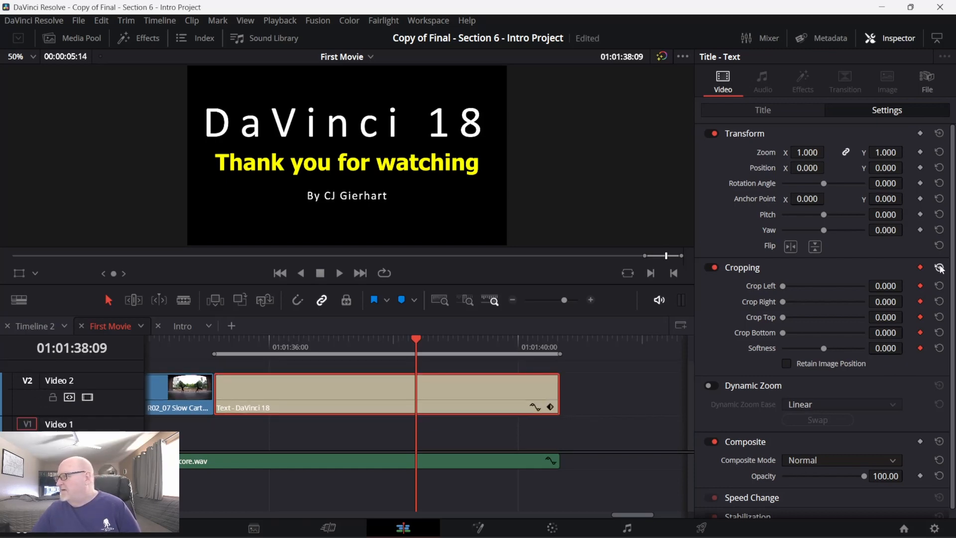
left_click(920, 267)
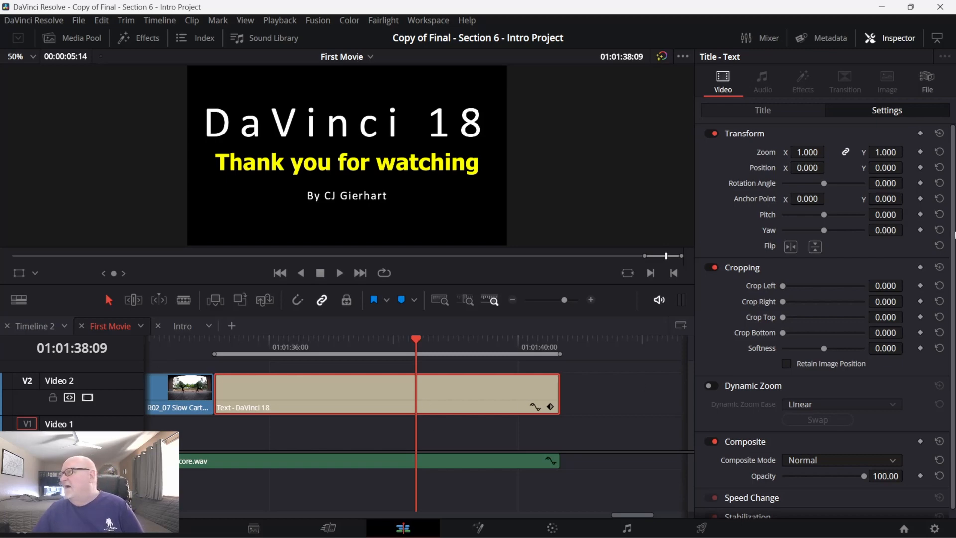
left_click(847, 134)
left_click(847, 134)
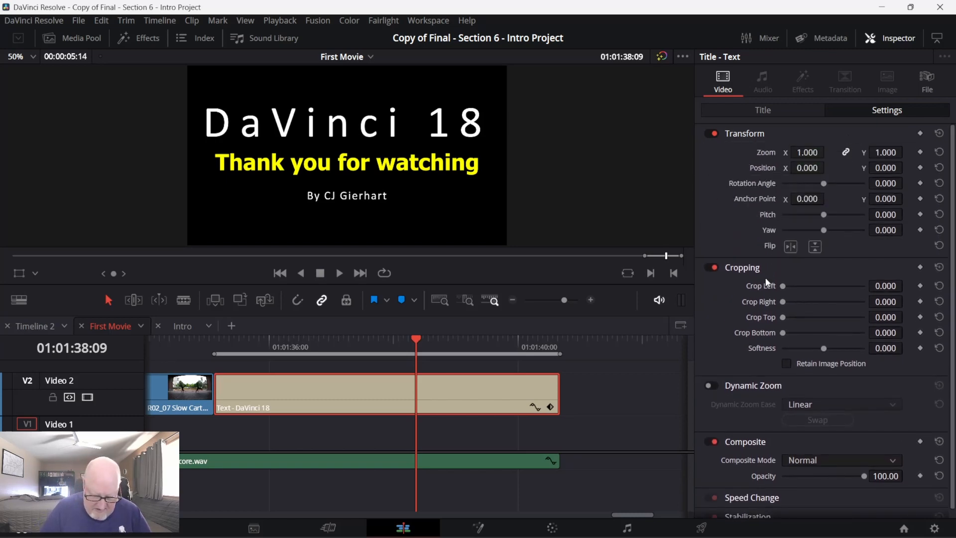
Step: Add a position keyframe one second into the title clip, at 01:01:36:03, with the viewer's transform controls turned on
key("Up")
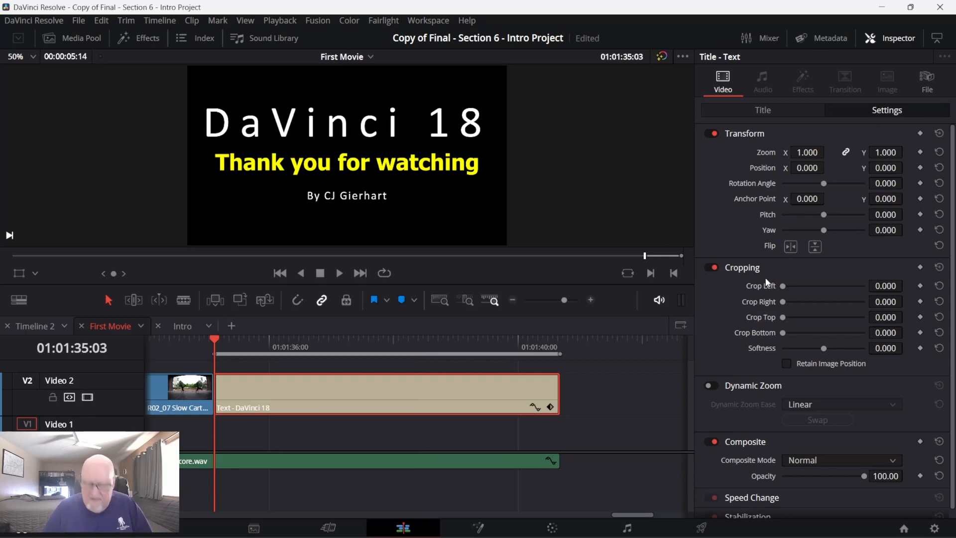
key("shift+Right")
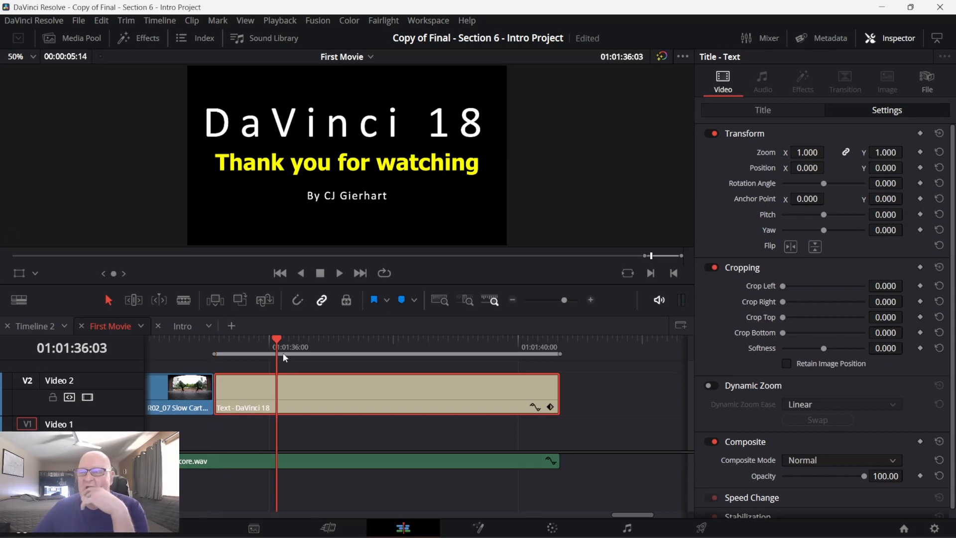
key("shift+Left")
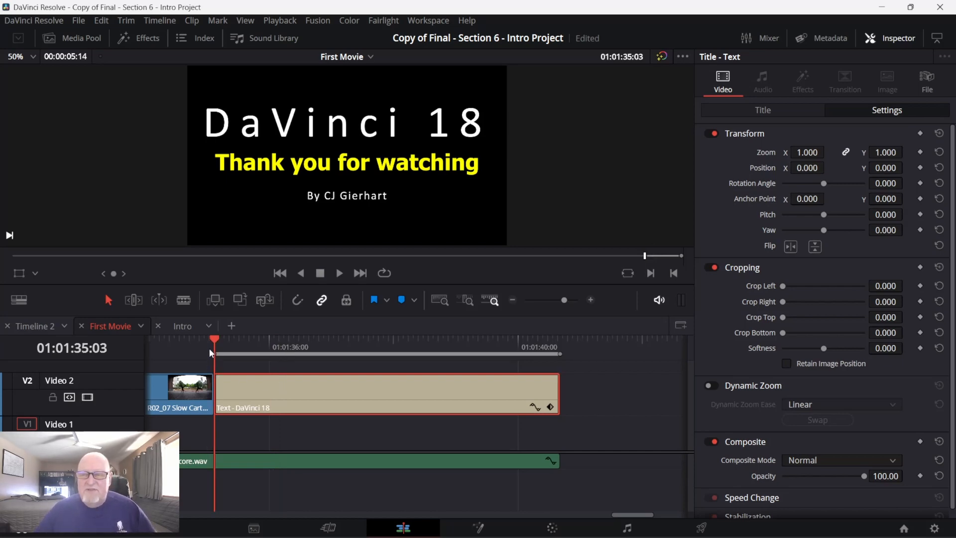
left_click_drag(215, 340, 217, 406)
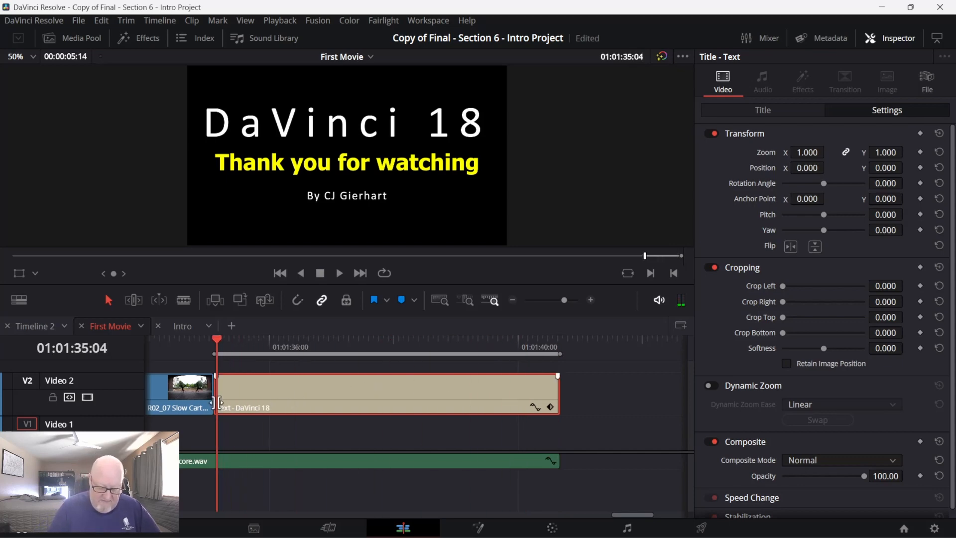
key("Left")
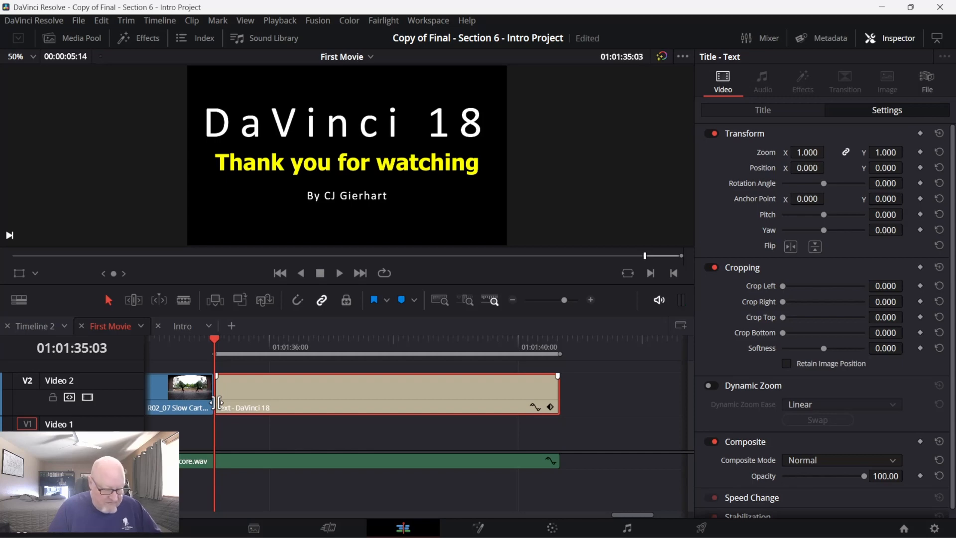
key("shift+Right")
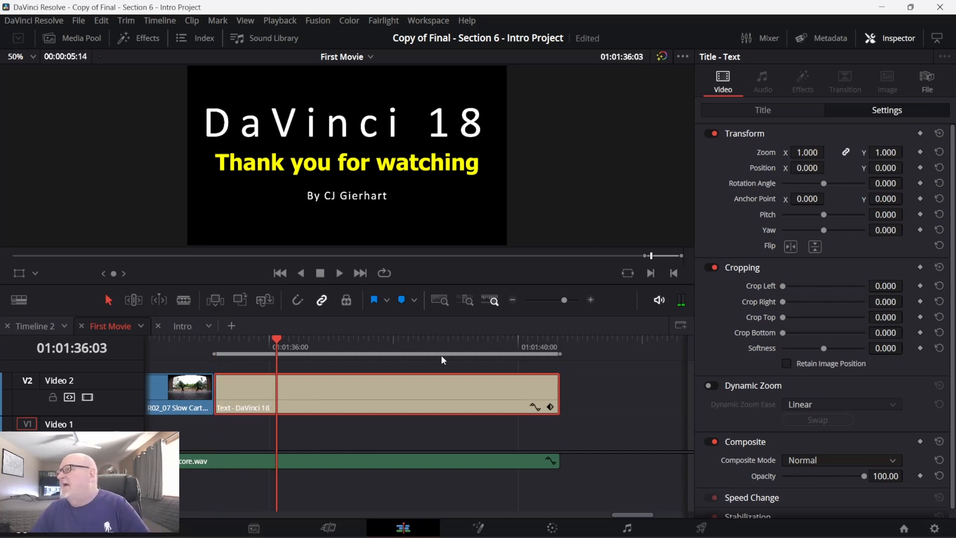
left_click(18, 273)
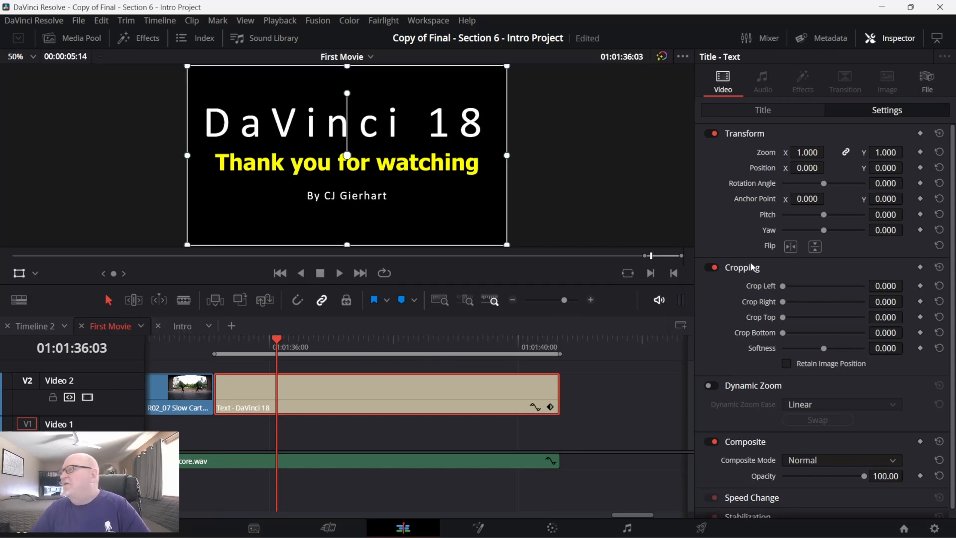
left_click(920, 168)
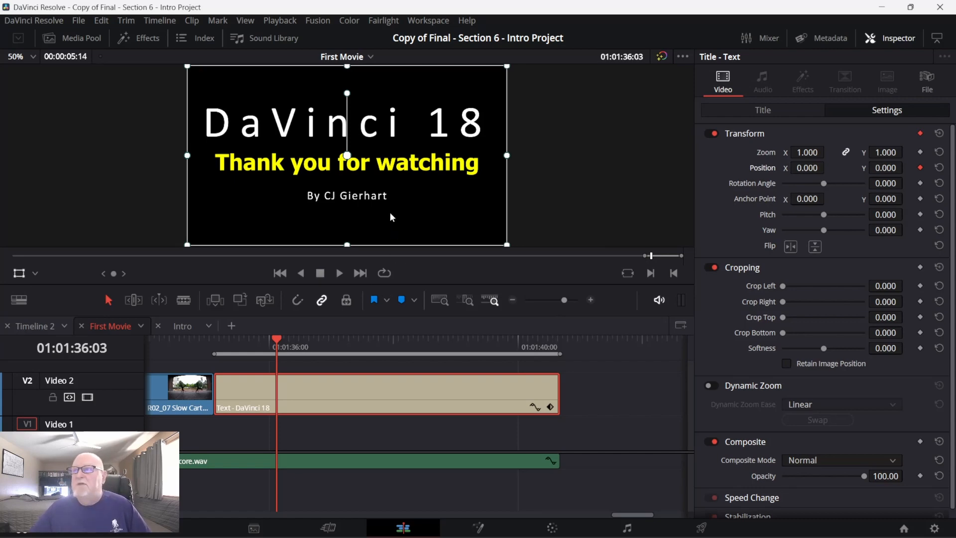
Step: Try moving the title vertically at the one-second keyframe and undo the moves
left_click_drag(381, 203, 398, 225)
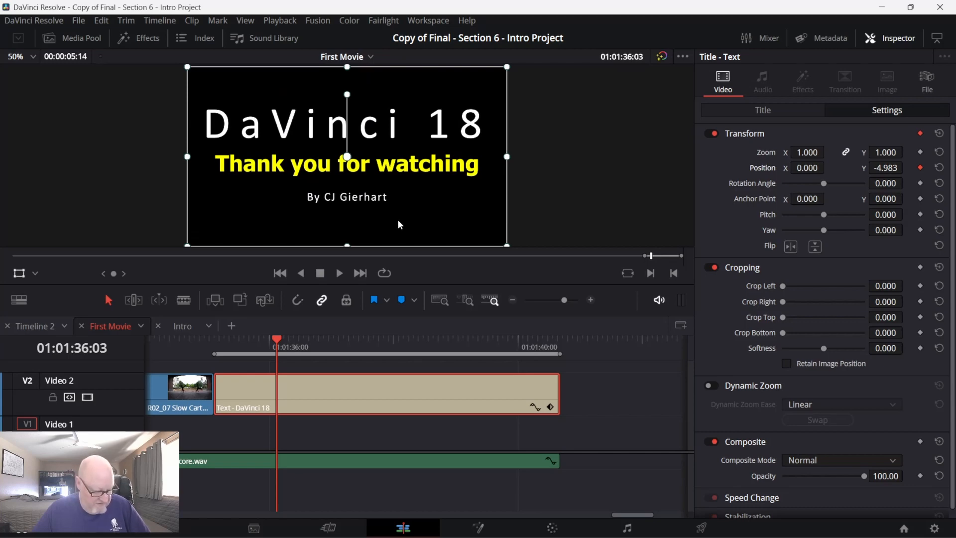
key("ctrl+z")
key("ctrl+z")
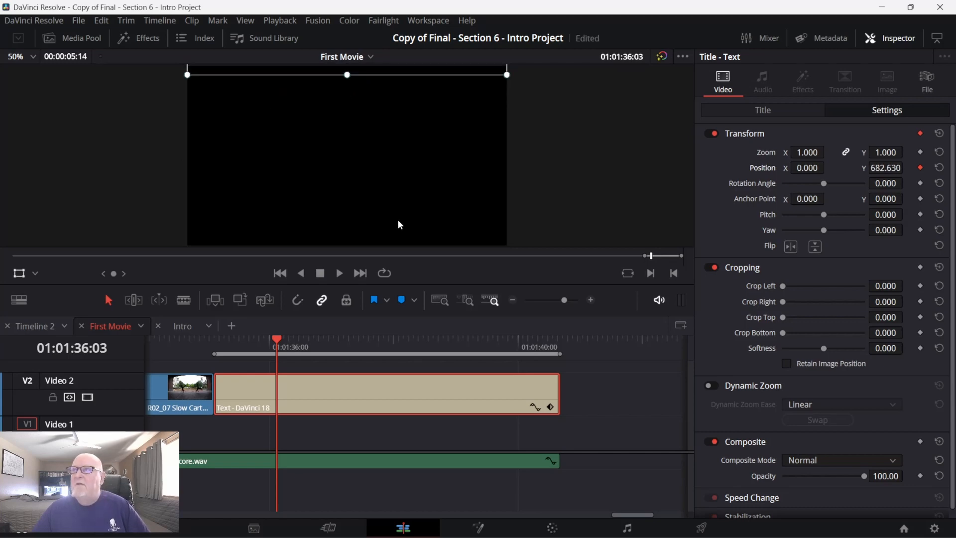
key("ctrl+z")
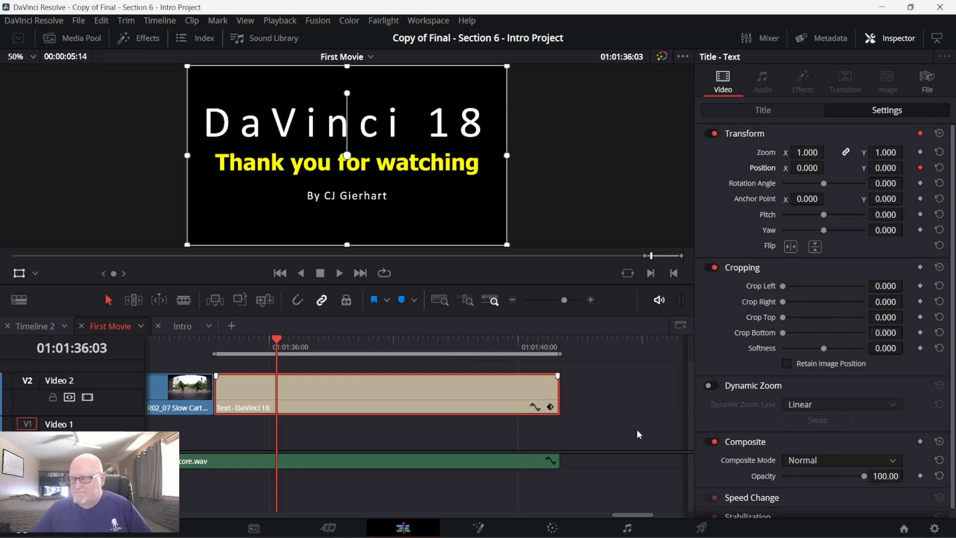
Step: Show the title's keyframe track and, at its first frame, 01:01:35:03, move the title above the frame to X 0, Y about 698
left_click(550, 407)
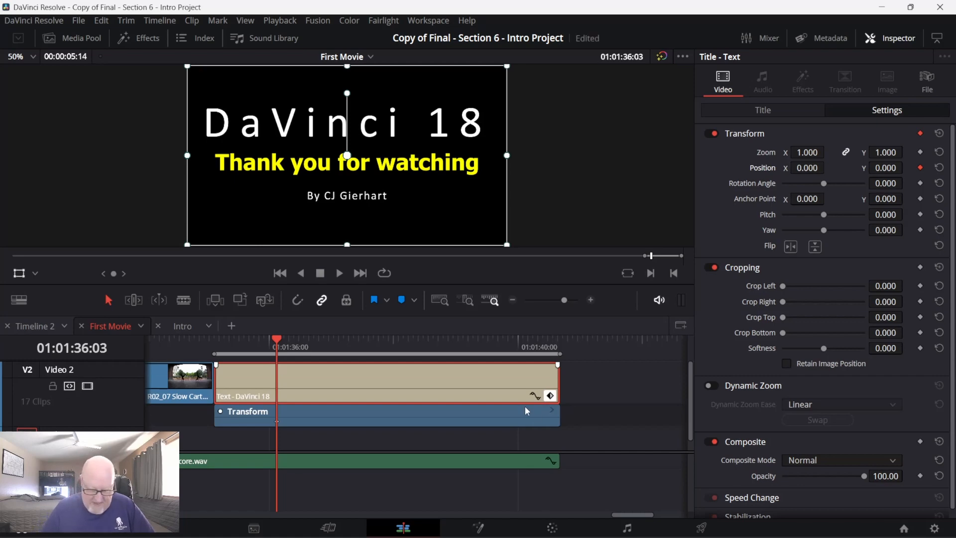
key("shift+Left")
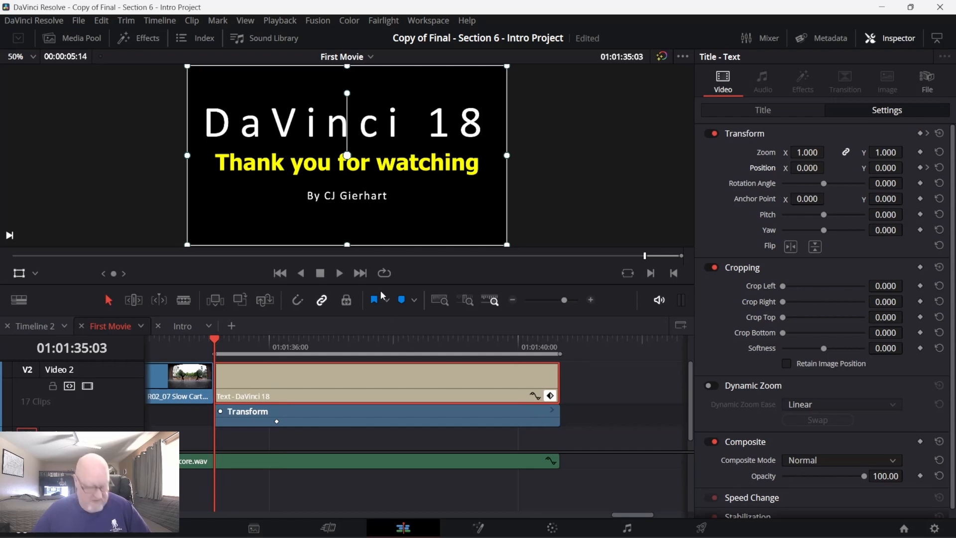
left_click_drag(372, 178, 391, 6)
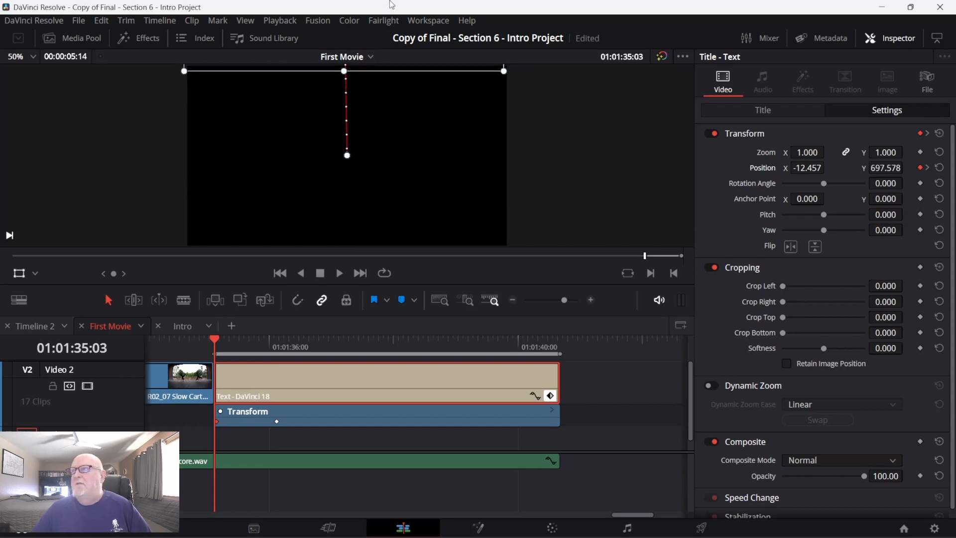
left_click(804, 168)
type("0")
key("Return")
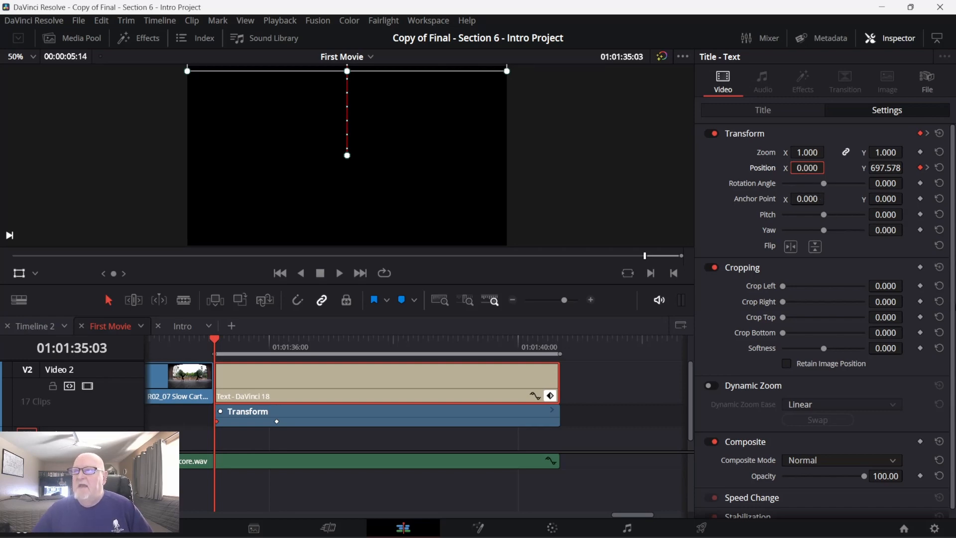
Step: Ease the end point of the title's motion path, shift its start to about X 7, Y 718 with vertical zoom 0.895, and play it
right_click(347, 156)
left_click(371, 178)
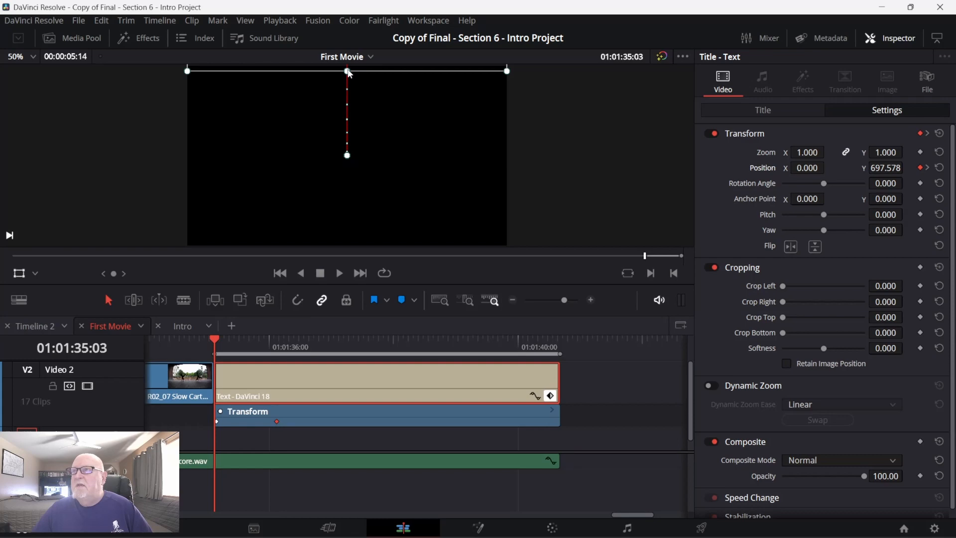
left_click_drag(350, 73, 350, 68)
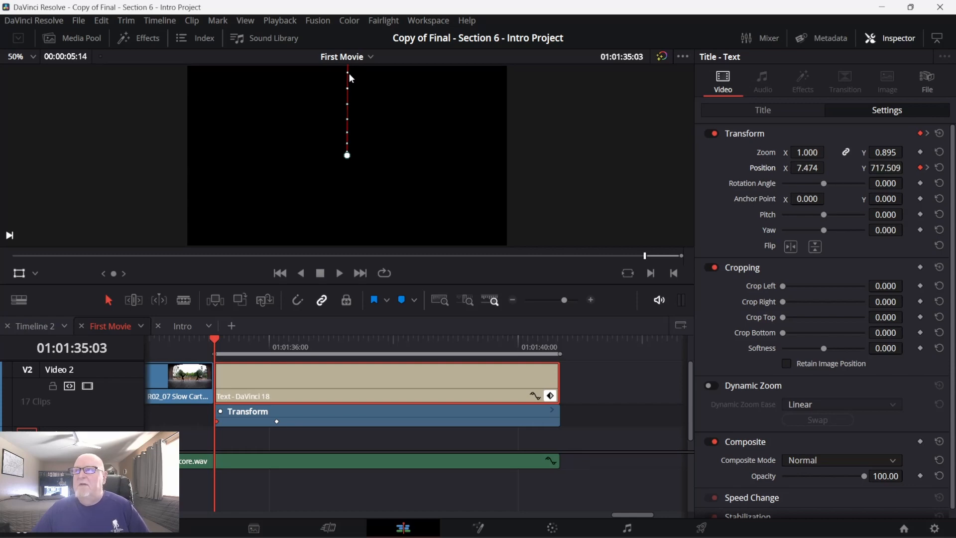
key("space")
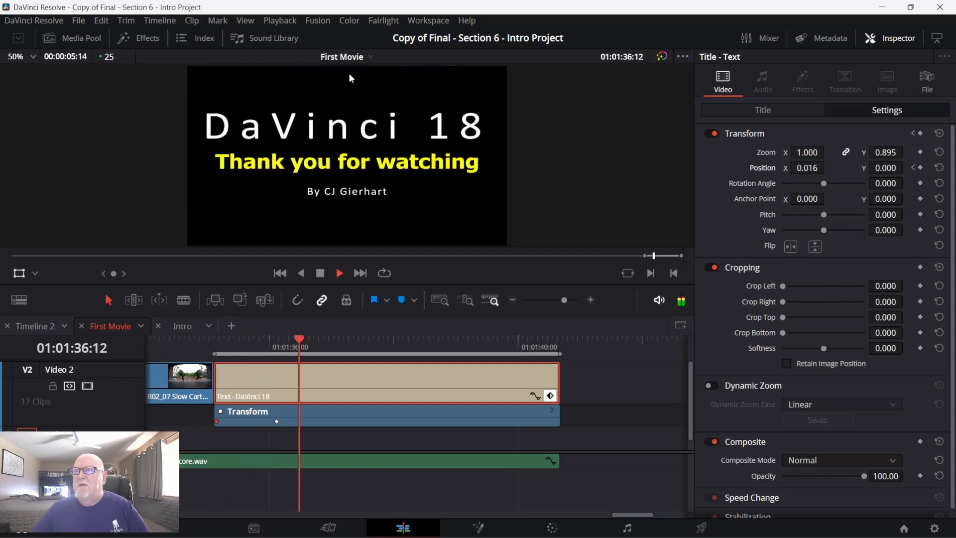
key("space")
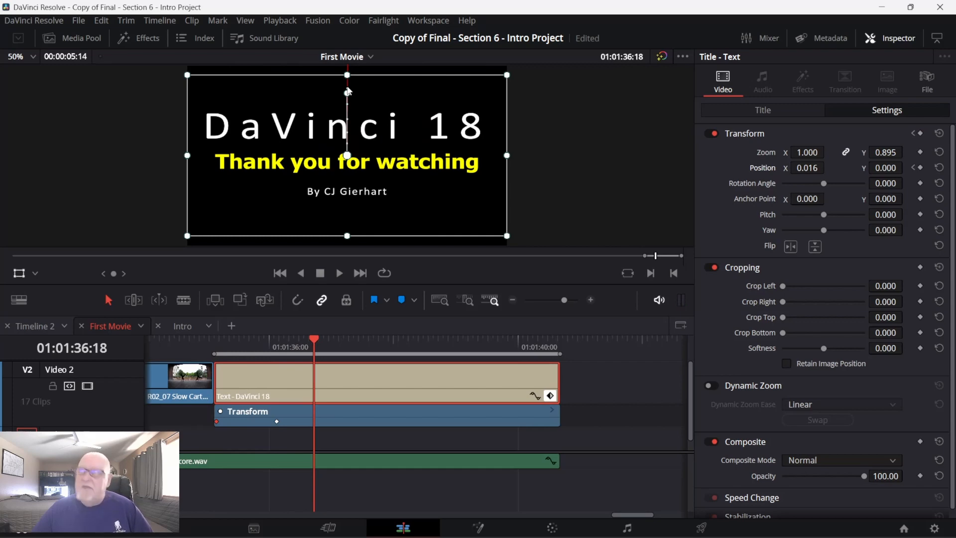
Step: Try tilting the title by about -2.4 degrees, undo it, and rotate the title by about -0.06 degrees instead
left_click_drag(347, 93, 351, 98)
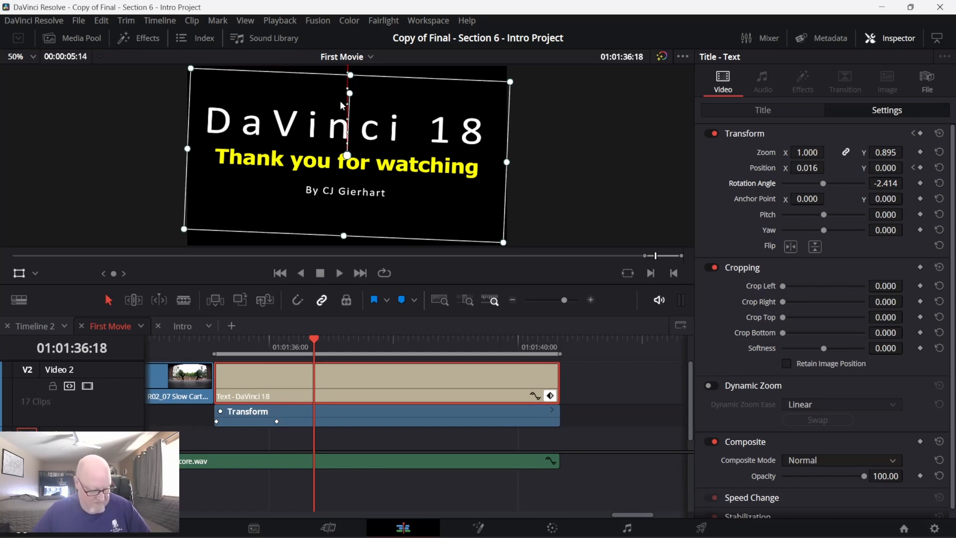
key("ctrl+z")
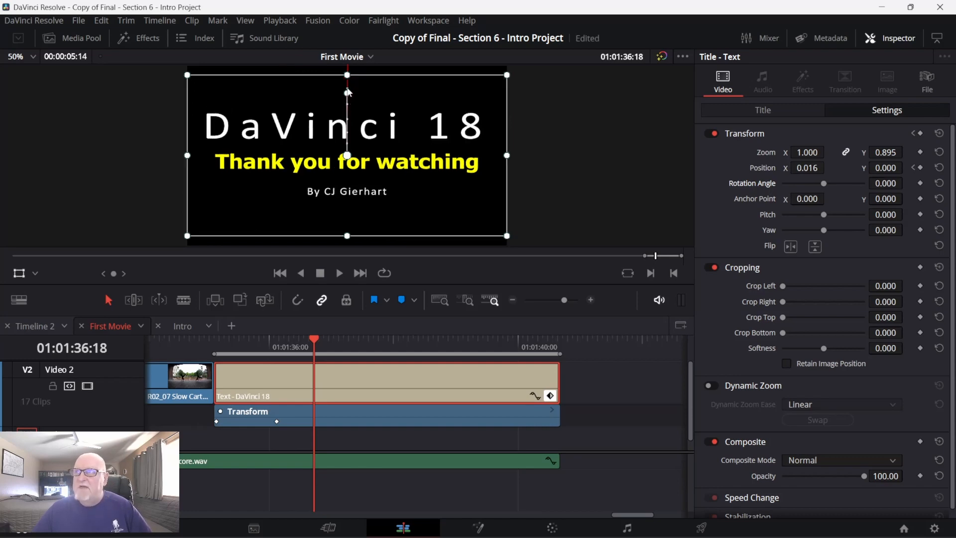
left_click_drag(347, 93, 348, 97)
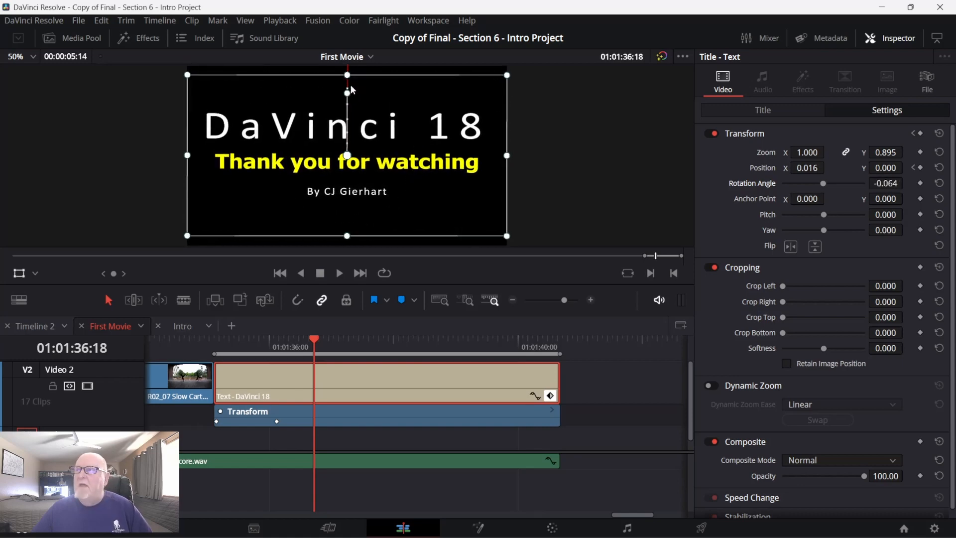
Step: Try shifting the title's anchor point to about X 20, Y 22 and undo the change
left_click_drag(347, 155, 350, 166)
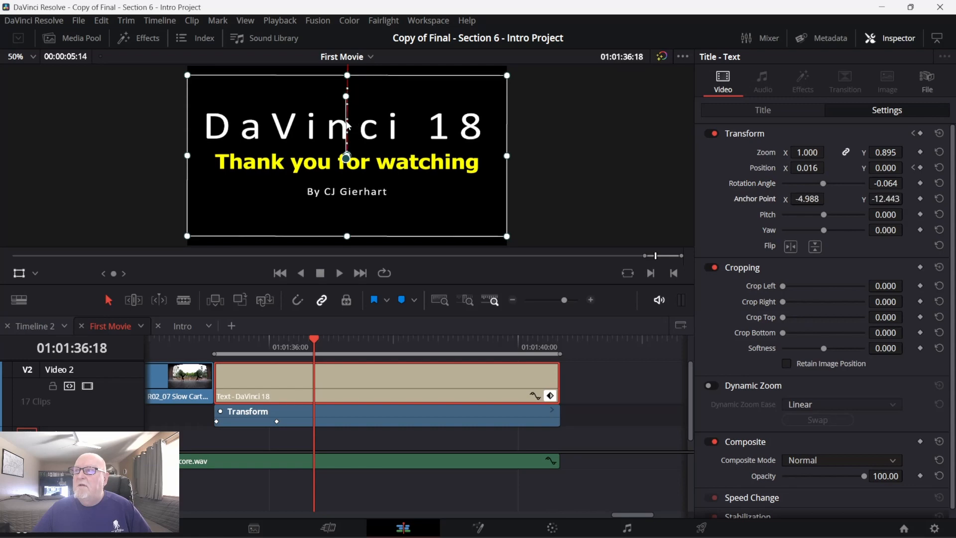
left_click_drag(350, 132, 354, 115)
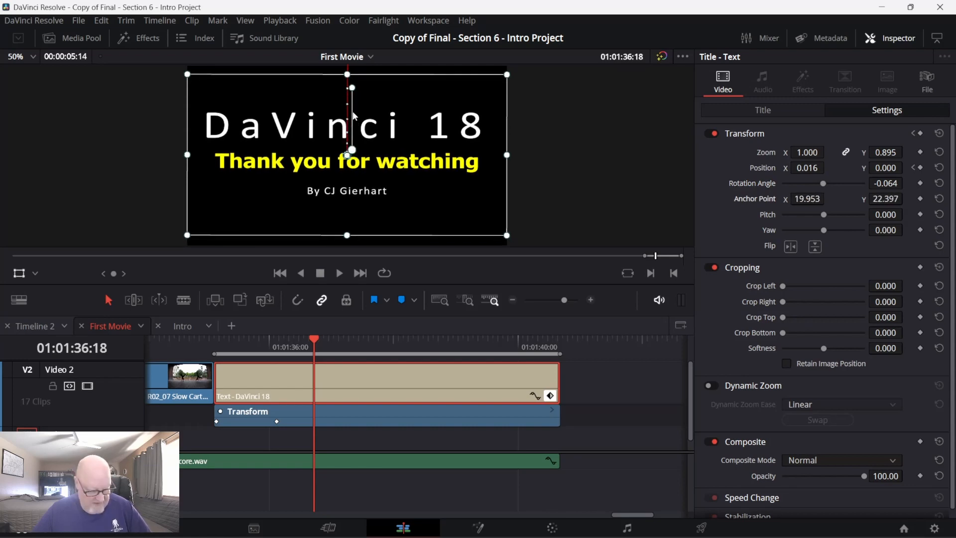
key("ctrl+z")
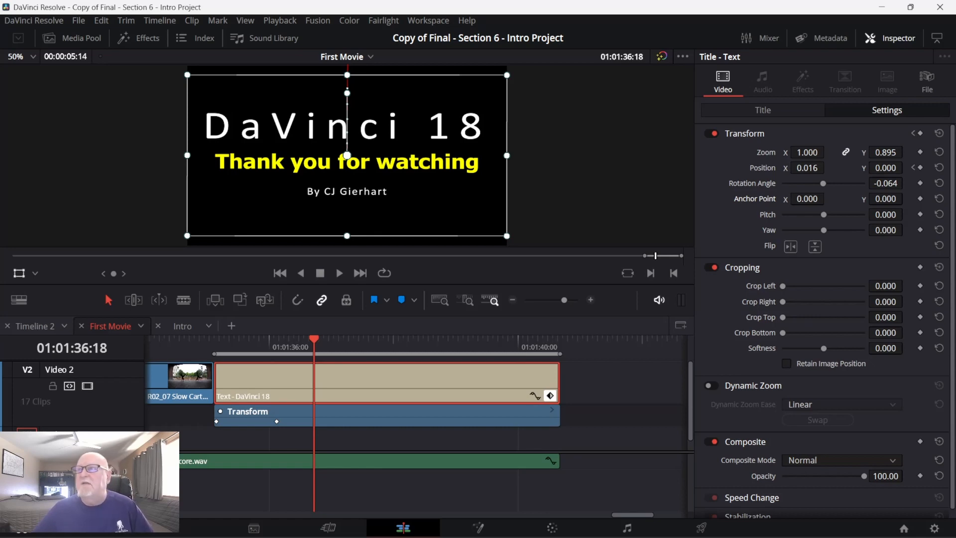
Step: At the title's 01:01:36:03 keyframe, pull the motion path's handle closer to the path's end point and play the title
left_click(277, 421)
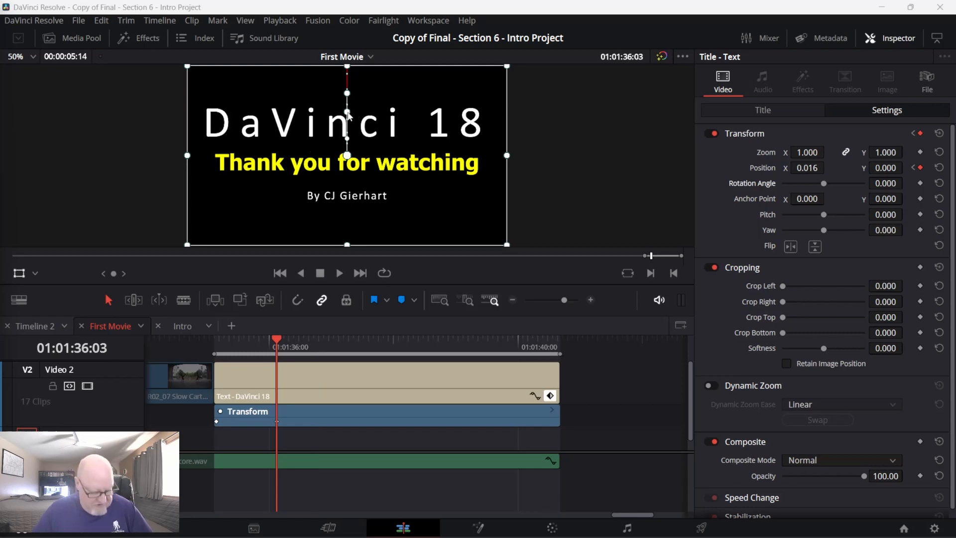
left_click_drag(347, 115, 348, 144)
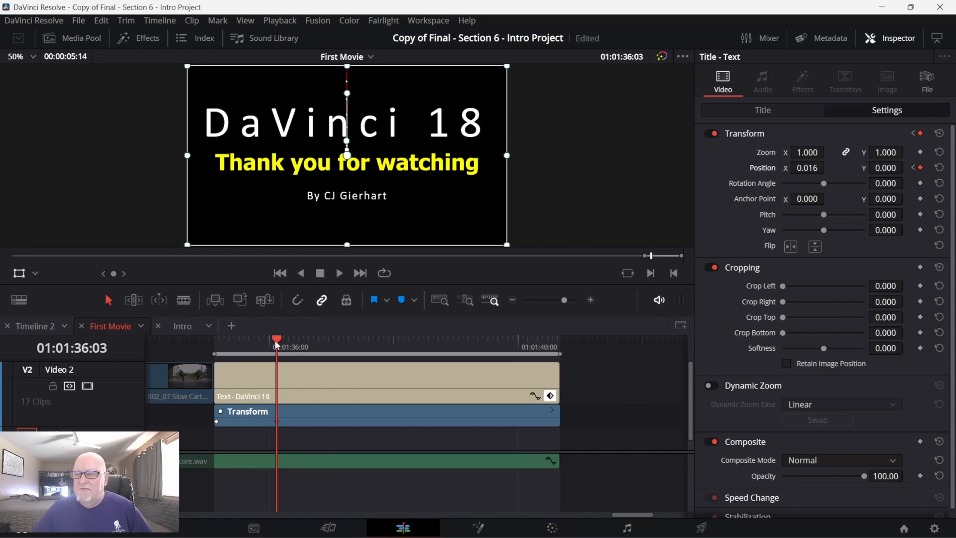
left_click_drag(276, 343, 219, 343)
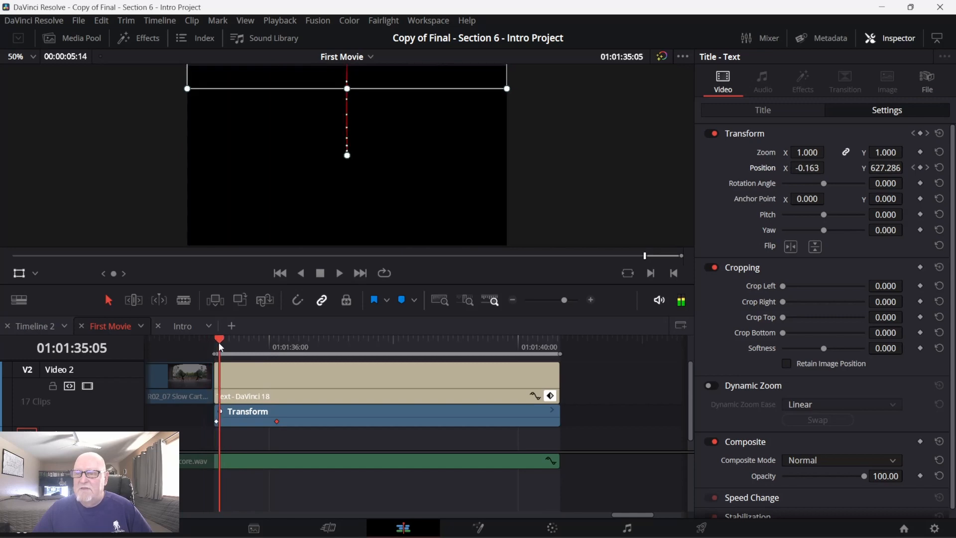
key("space")
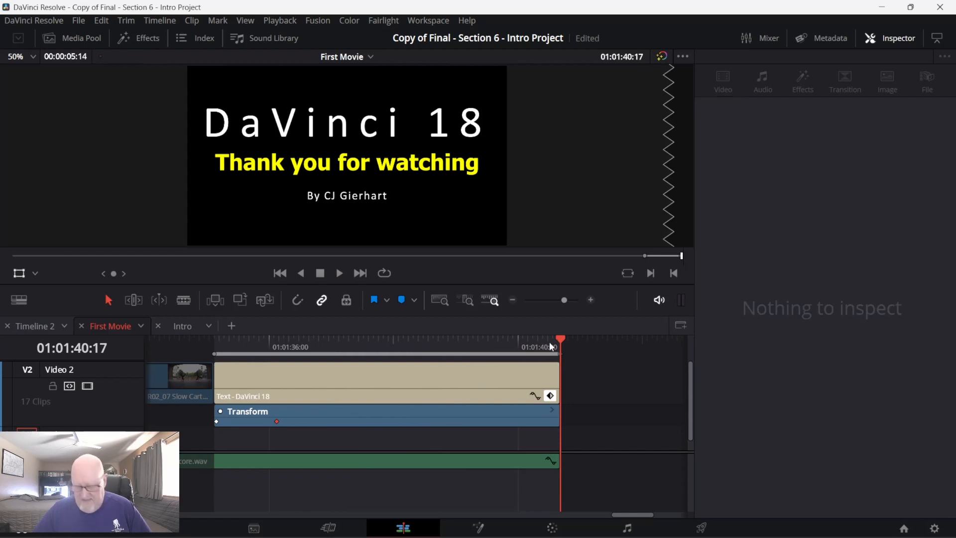
Step: Keyframe the title's zoom at 01:01:39:16, set zoom X and Y to 0.000 at 01:01:40:16, and preview the shrink
key("Left")
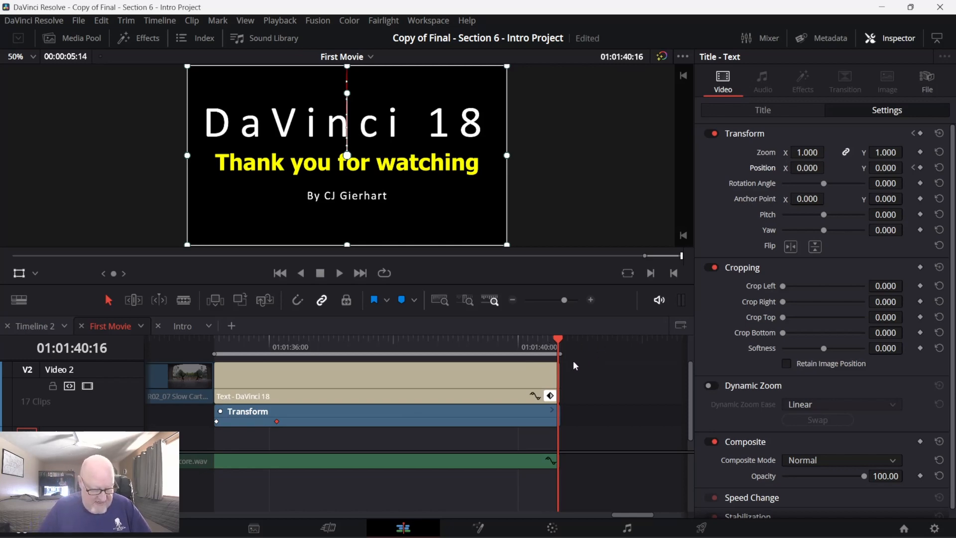
key("shift+Left")
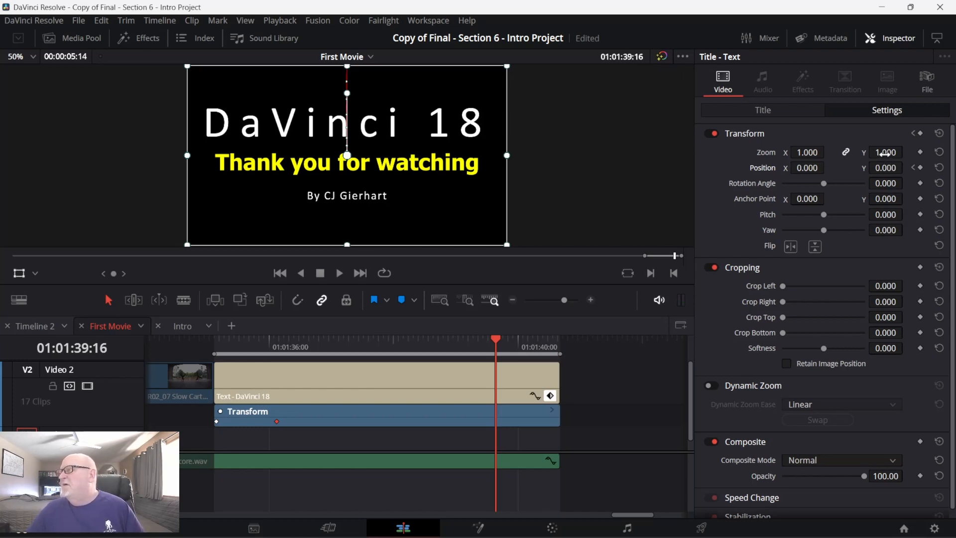
left_click(920, 153)
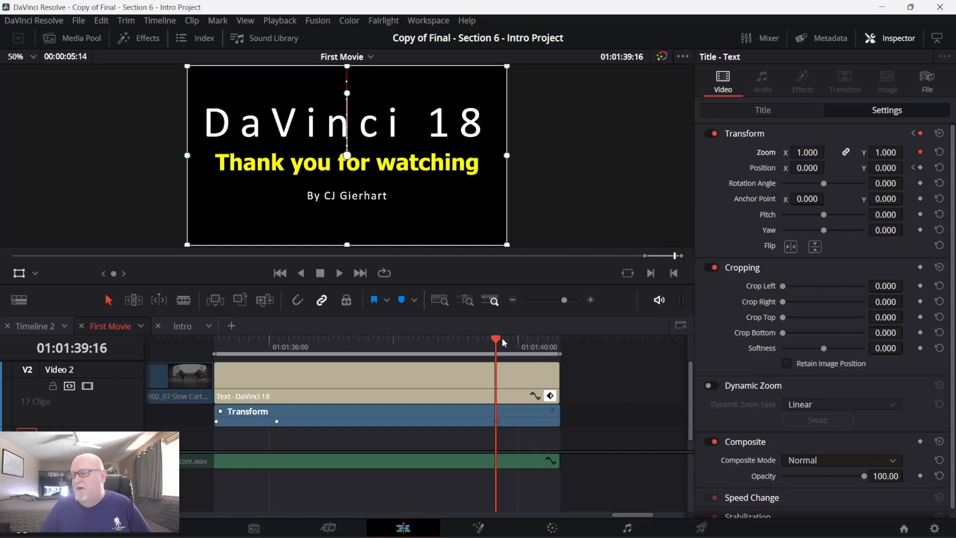
key("shift+Right")
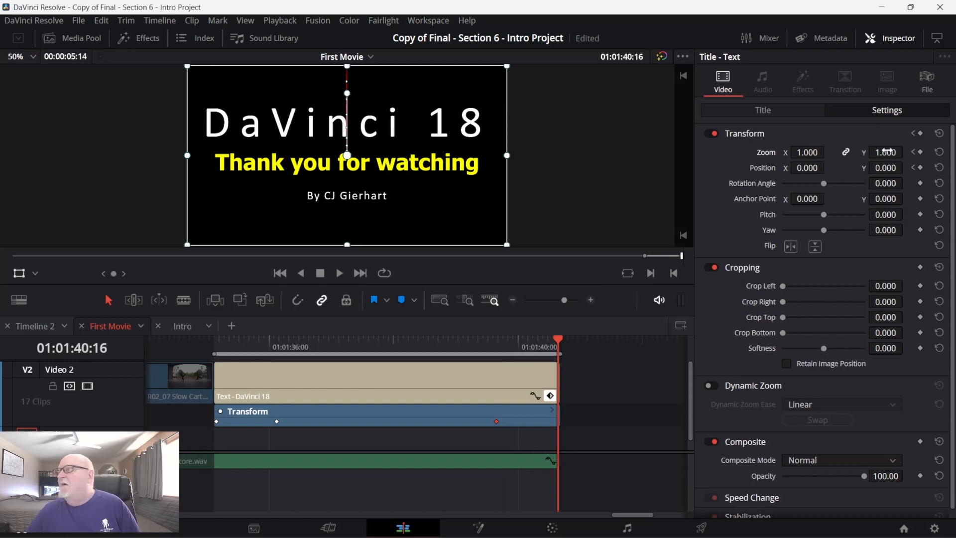
left_click_drag(885, 152, 906, 152)
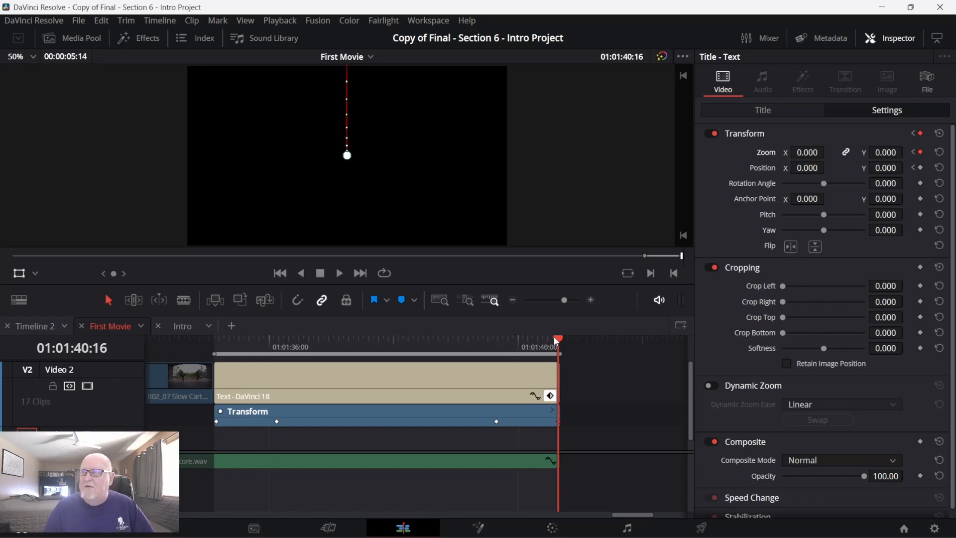
key("alt+/")
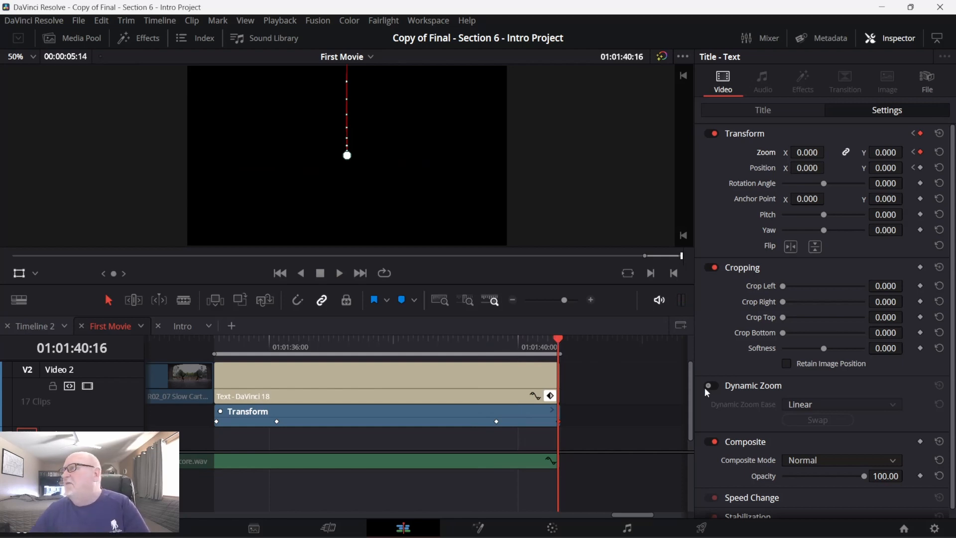
Step: Show the title's Zoom Y curve and expand its Transform keyframe track into separate zoom and position rows
left_click(535, 396)
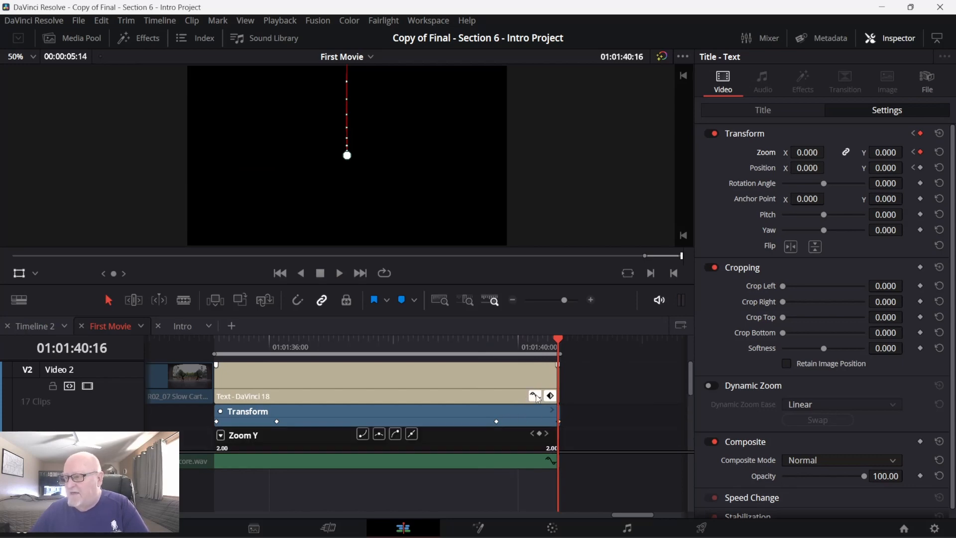
scroll(586, 433, "down", 1)
scroll(585, 432, "down", 1)
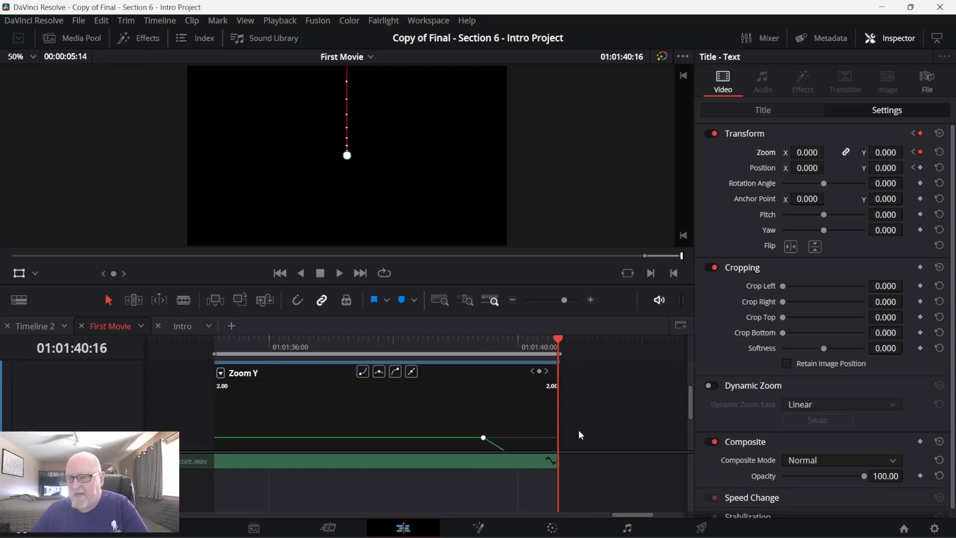
scroll(578, 429, "up", 1)
scroll(577, 428, "up", 1)
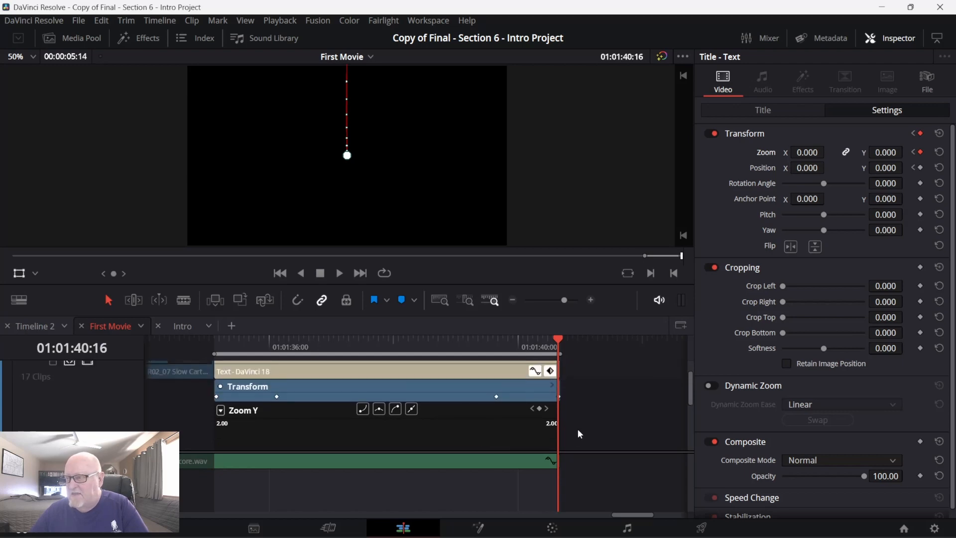
left_click(553, 385)
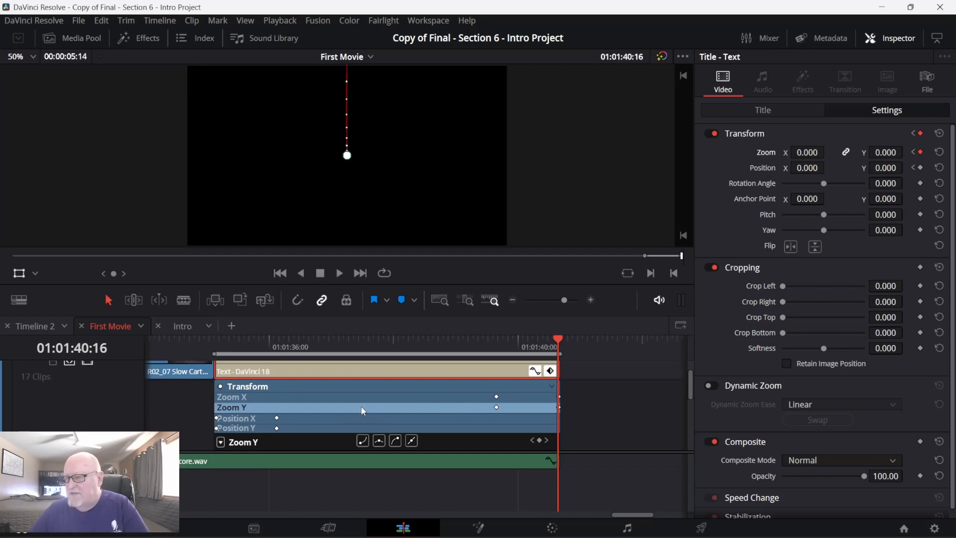
Step: Ease the title's Zoom Y curve as it leaves the keyframe at 01:01:39:16
scroll(393, 423, "down", 2)
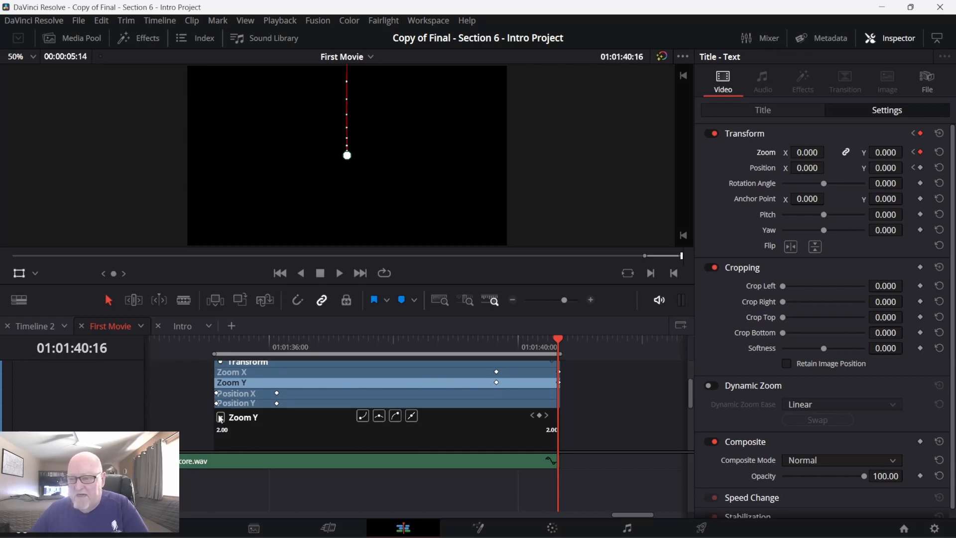
scroll(319, 435, "down", 3)
scroll(320, 435, "down", 2)
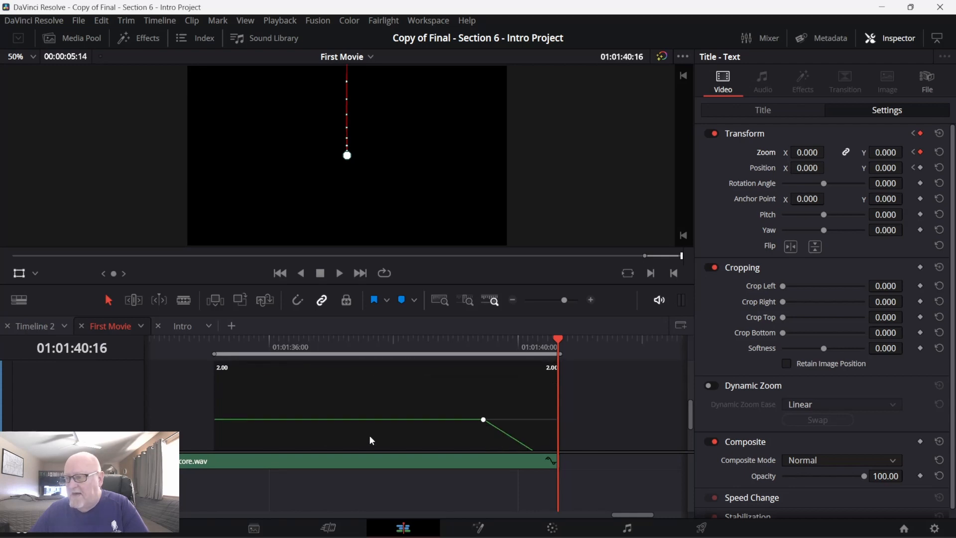
scroll(370, 440, "down", 1)
mouse_move(483, 394)
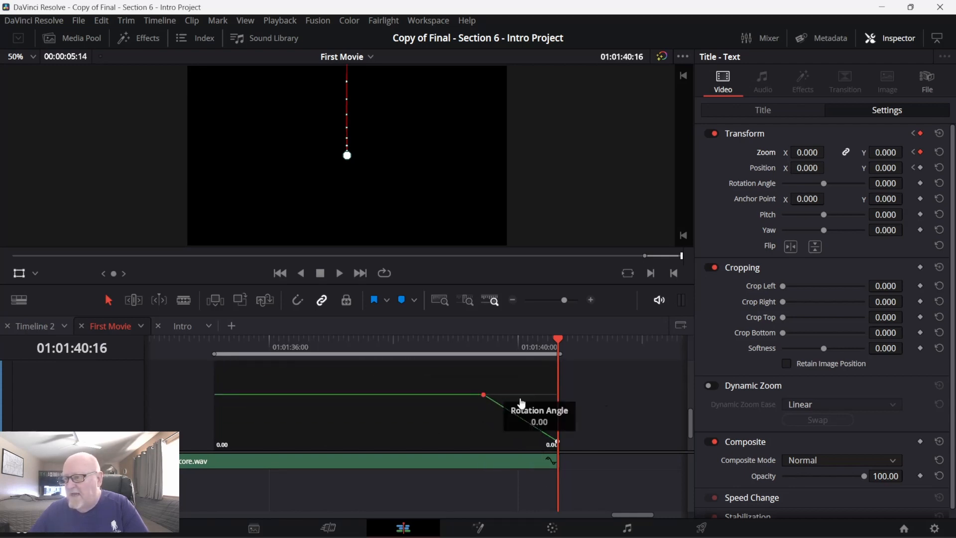
scroll(538, 399, "up", 3)
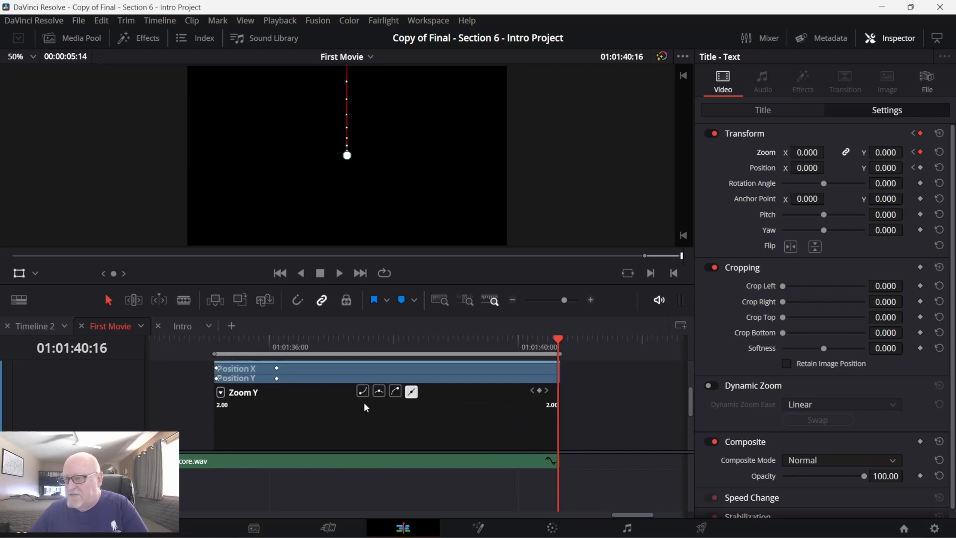
left_click(369, 392)
scroll(420, 407, "down", 3)
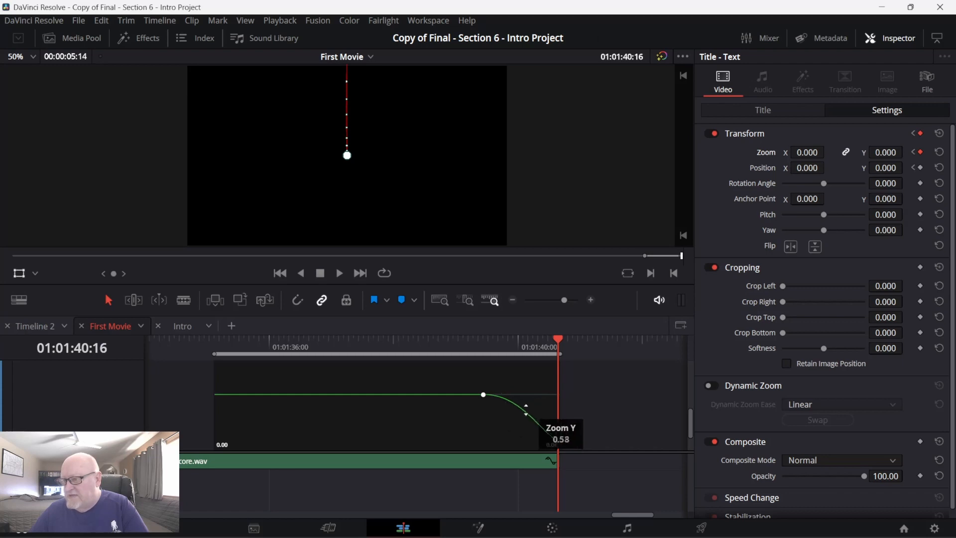
scroll(513, 396, "up", 5)
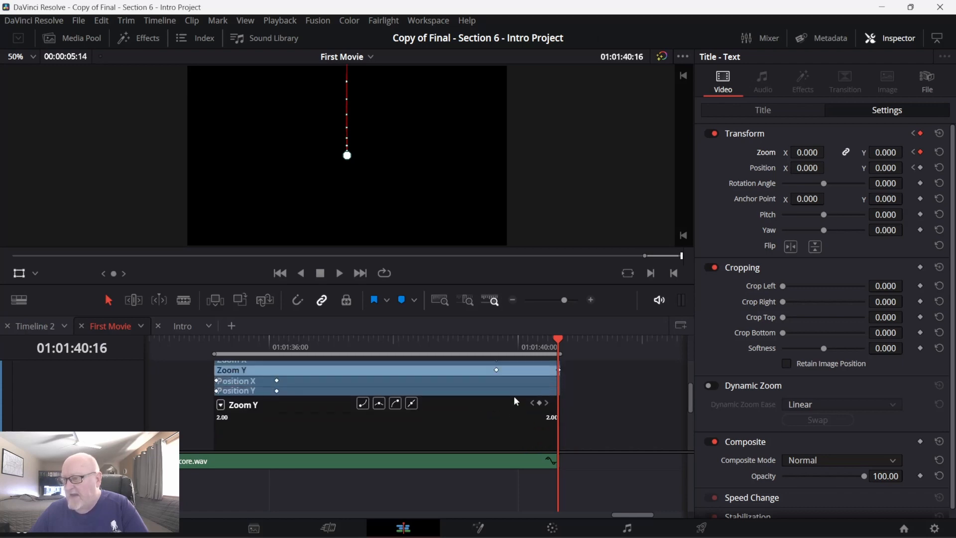
Step: Hide the title's curve and keyframe tracks and play the title from its start
left_click(535, 383)
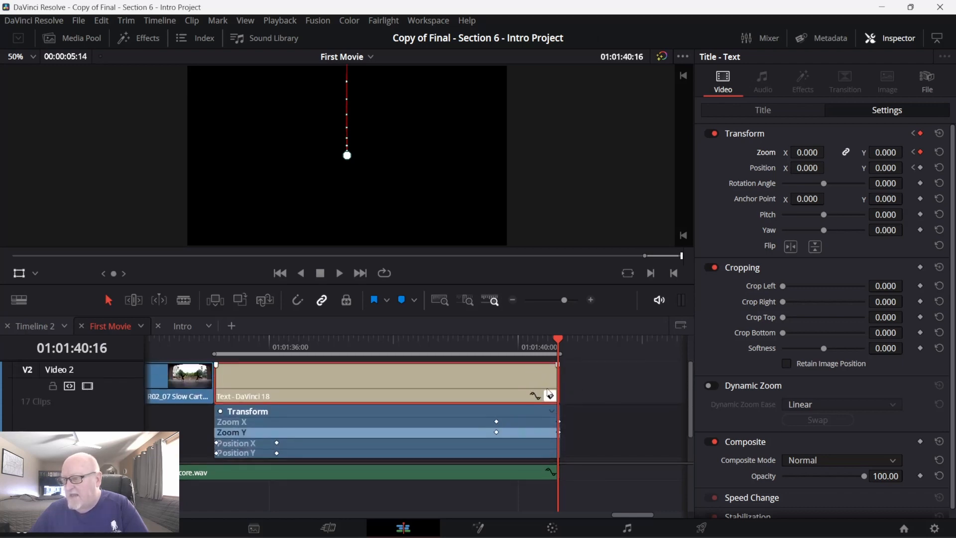
left_click(550, 395)
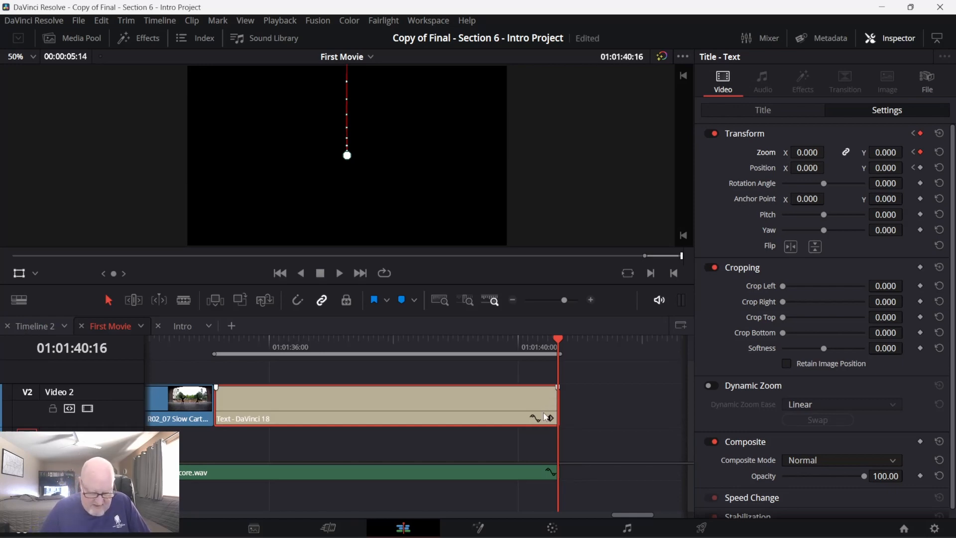
key("Up")
key("space")
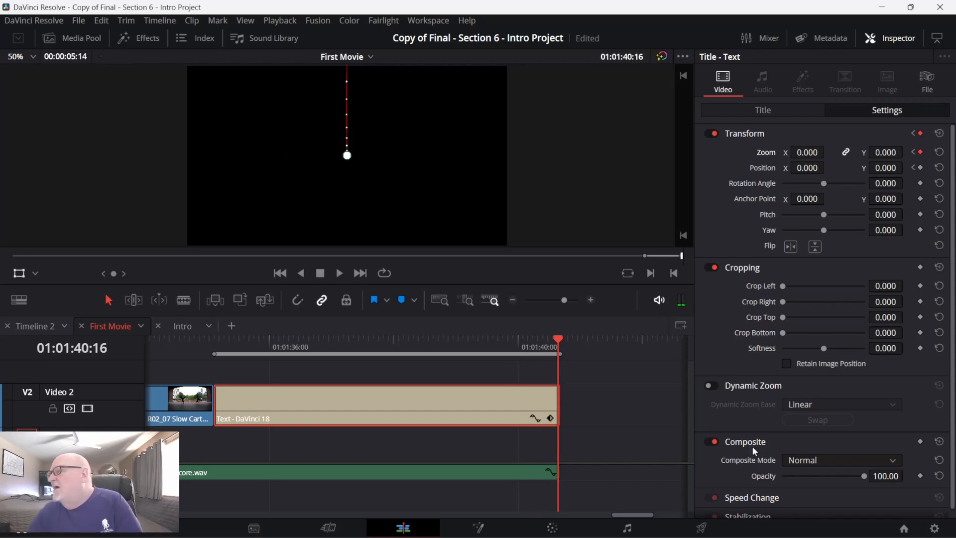
Step: Move the title clip from Video 2 up to Video 3
scroll(756, 450, "down", 1)
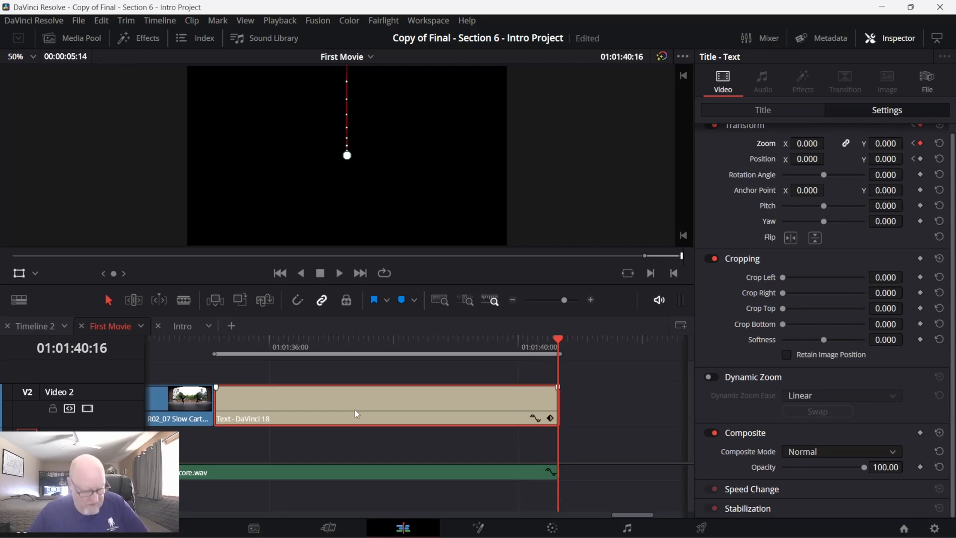
left_click_drag(356, 413, 355, 387)
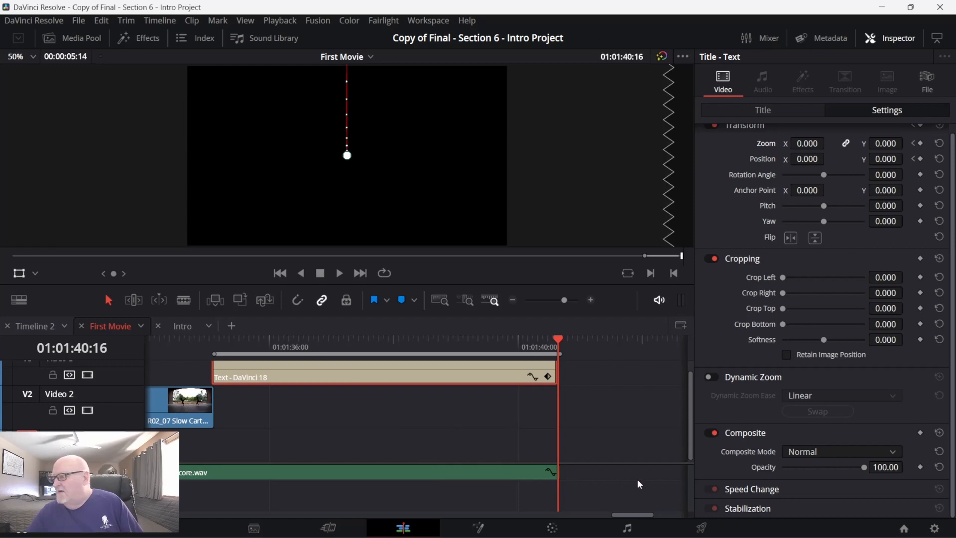
left_click_drag(691, 440, 692, 442)
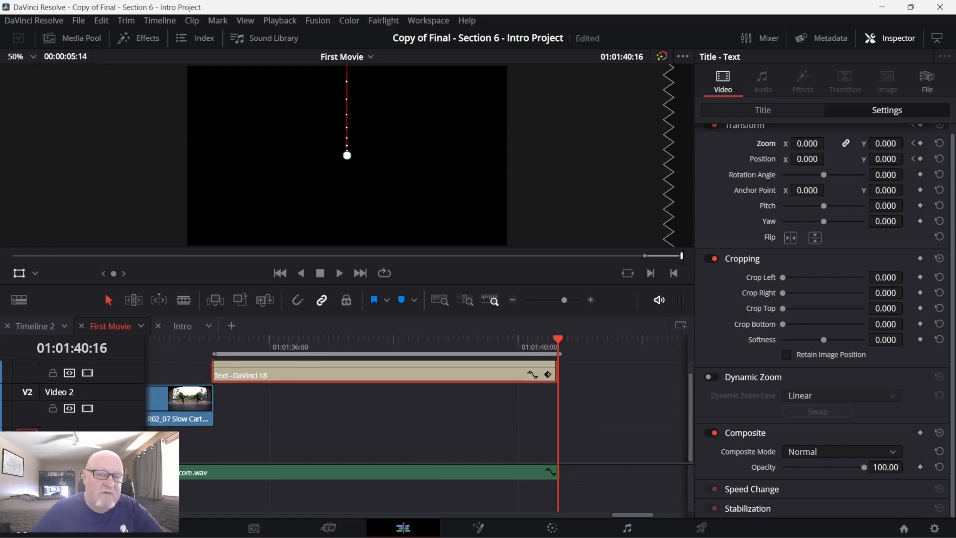
Step: Place a Solid Color generator on Video 2 beneath the title and extend it to the title's end
key("ctrl+1")
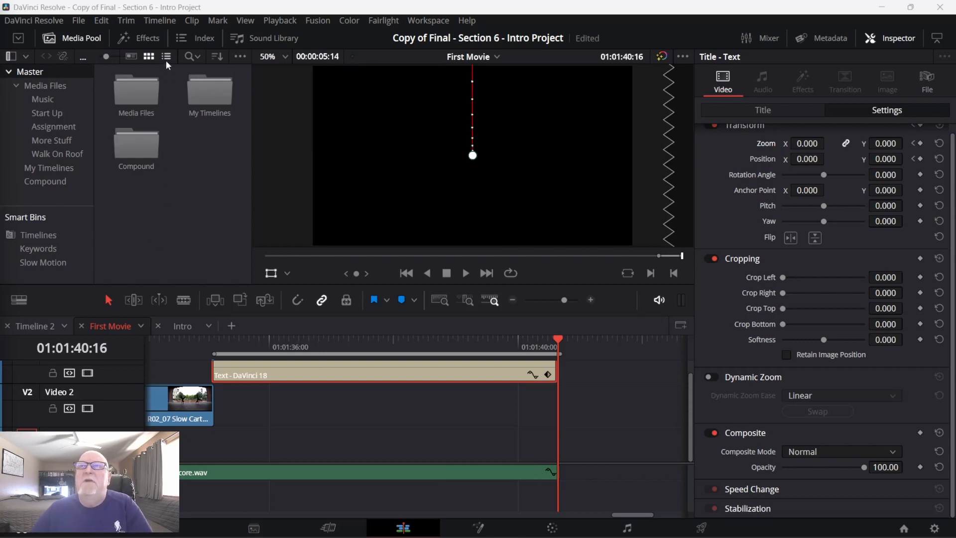
left_click(143, 39)
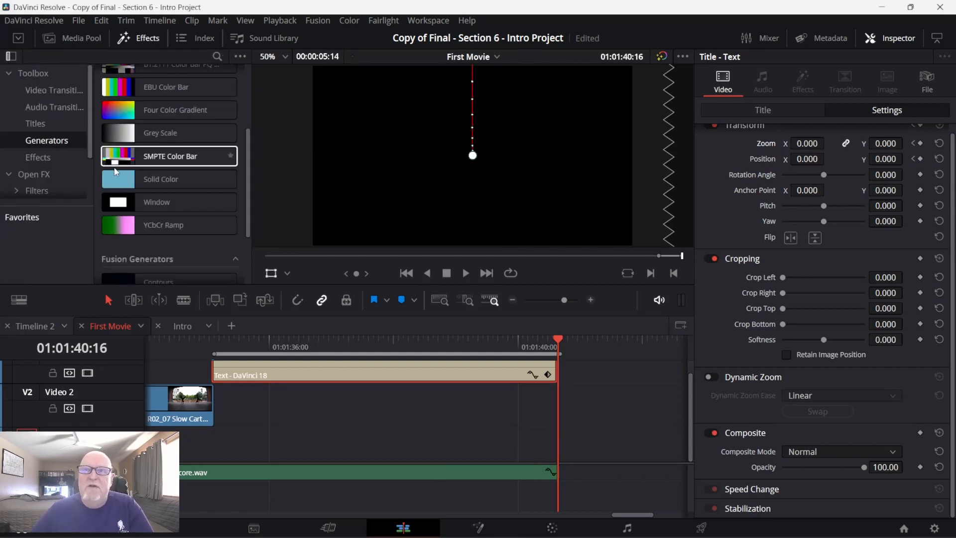
left_click(152, 187)
left_click_drag(152, 187, 215, 428)
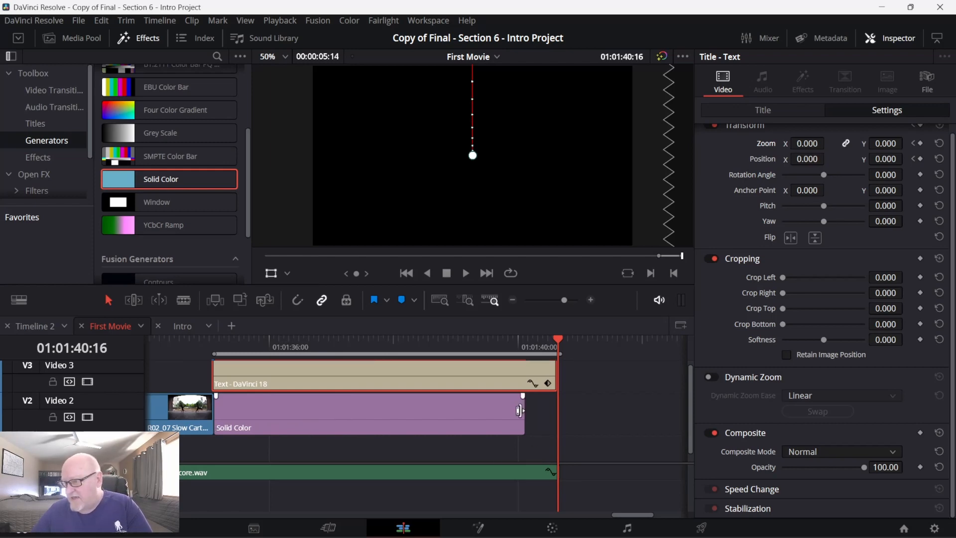
left_click_drag(521, 408, 554, 415)
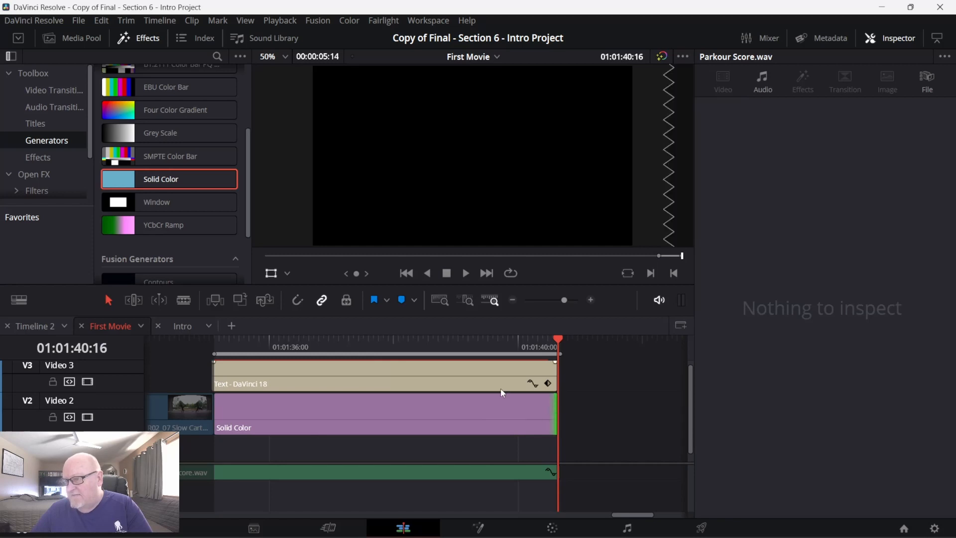
Step: Set the Solid Color generator's color on Video 2 to dark blue, HTML #0b0c67
left_click(499, 381)
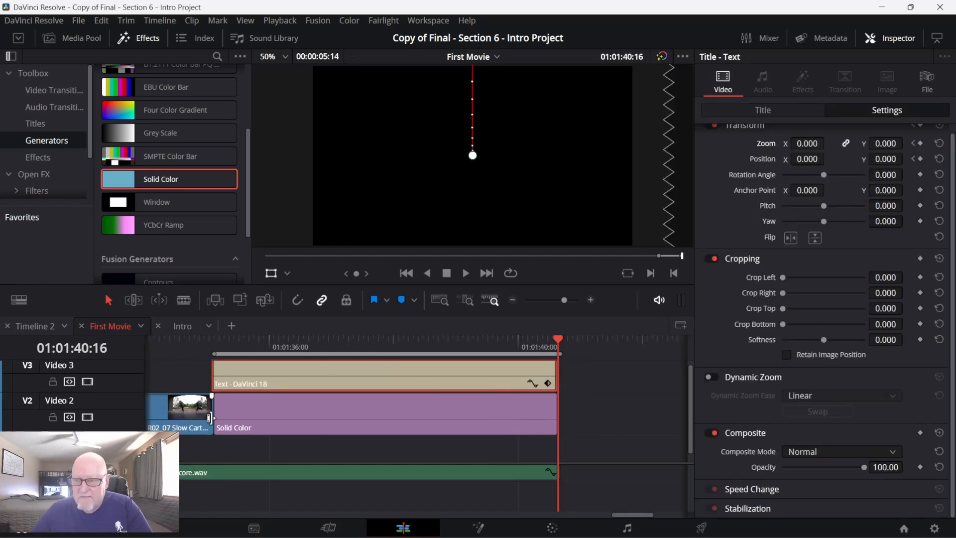
left_click(268, 417)
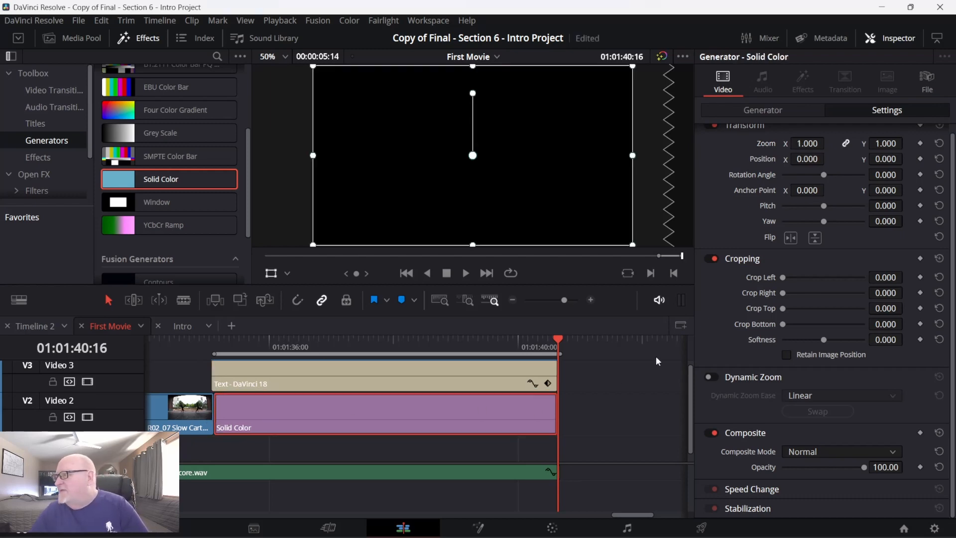
scroll(793, 396, "up", 1)
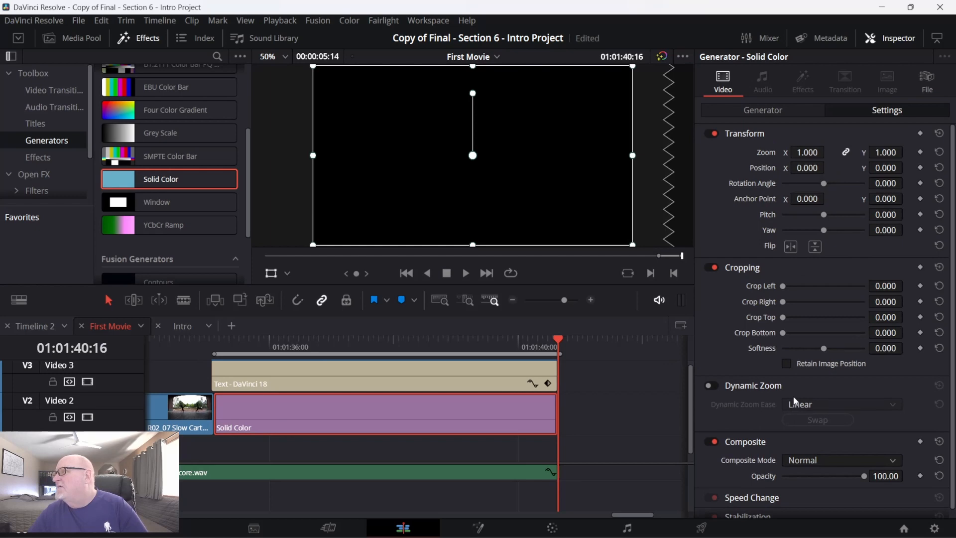
left_click(789, 111)
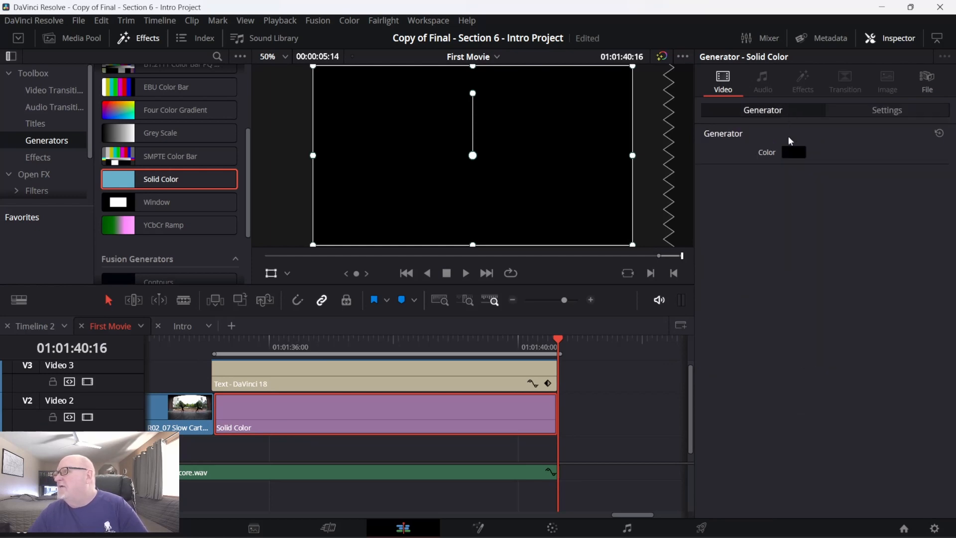
left_click(792, 155)
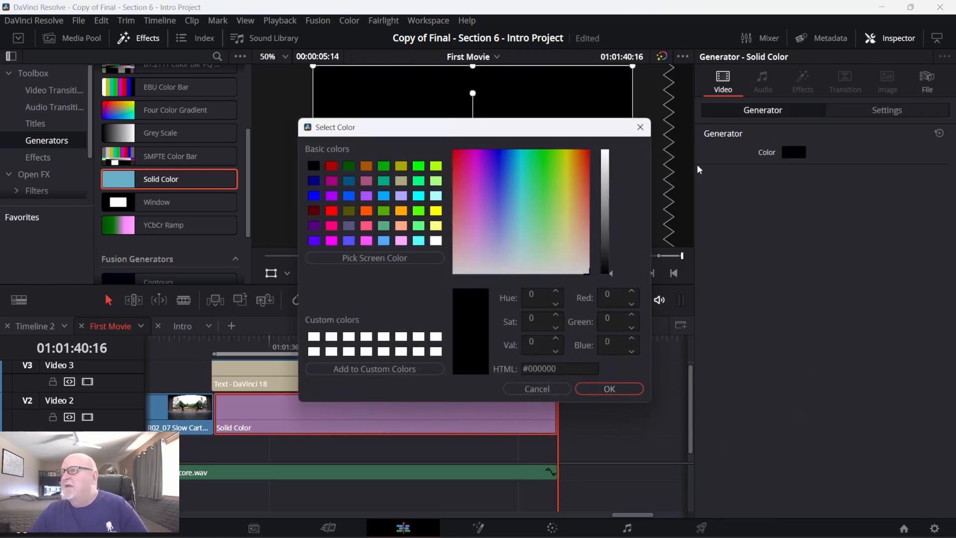
left_click(498, 162)
left_click_drag(615, 278, 605, 223)
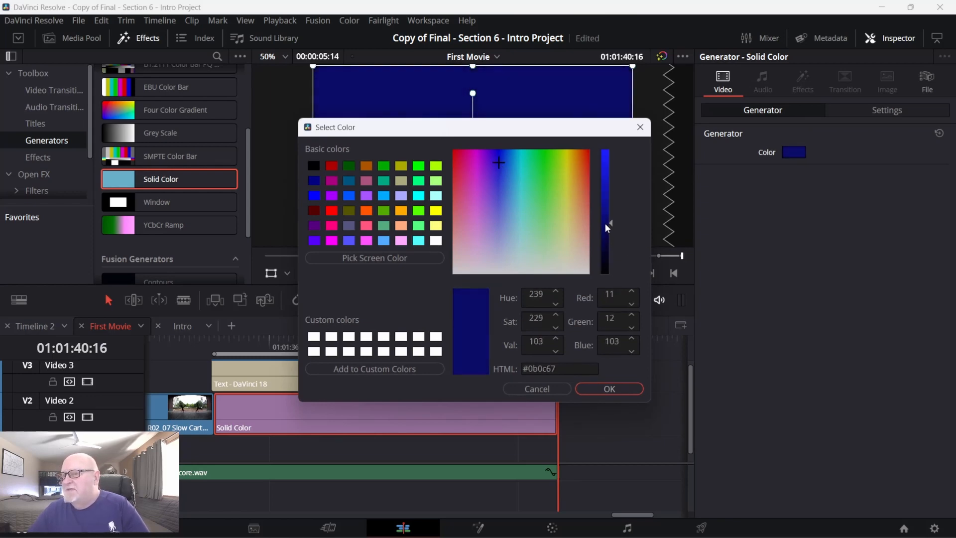
left_click(609, 389)
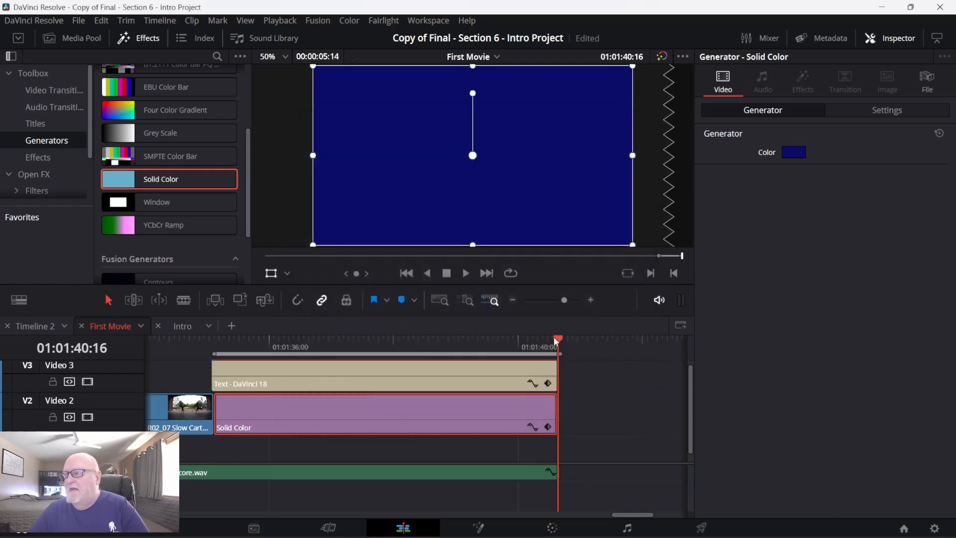
Step: Shift the title clip on Video 3 slightly later so it starts together with the Solid Color clip
left_click_drag(554, 337, 206, 345)
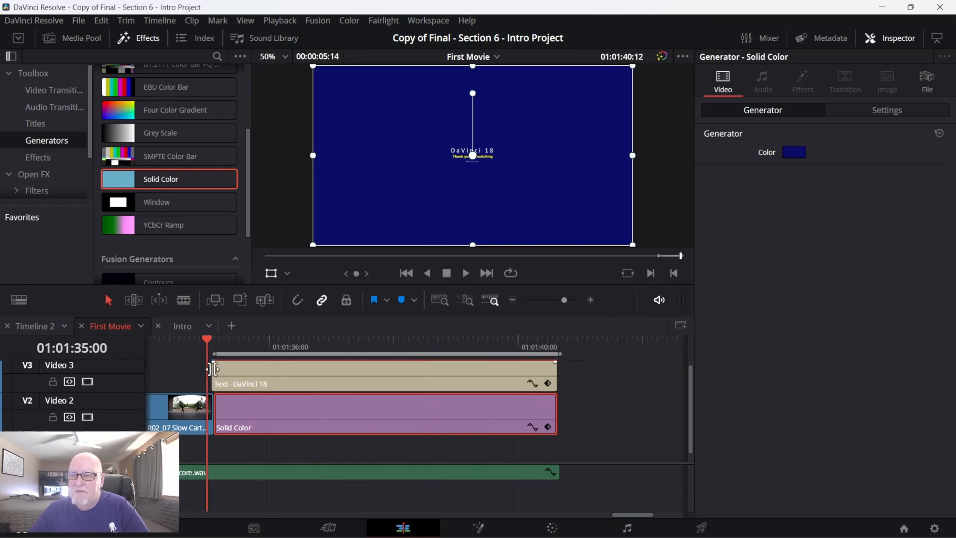
left_click(283, 379)
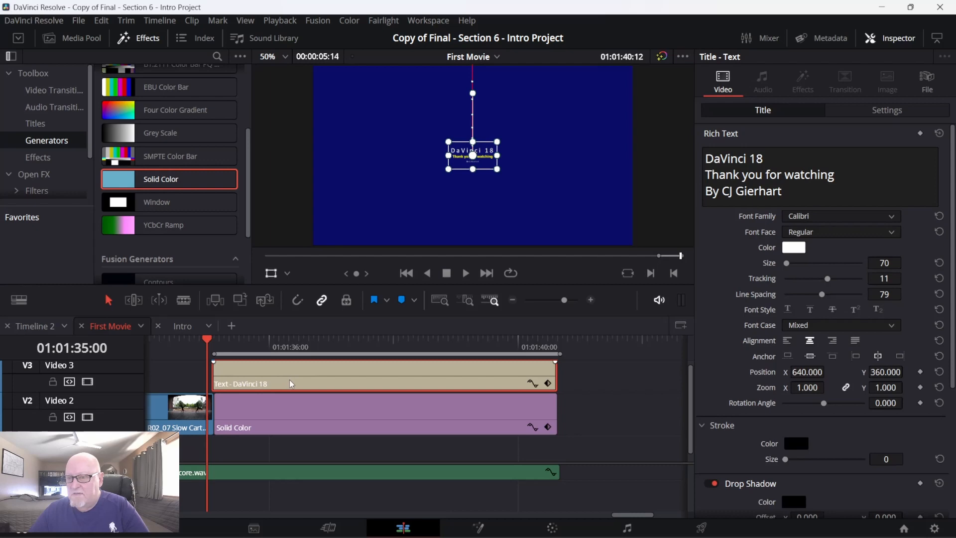
left_click_drag(290, 382, 296, 387)
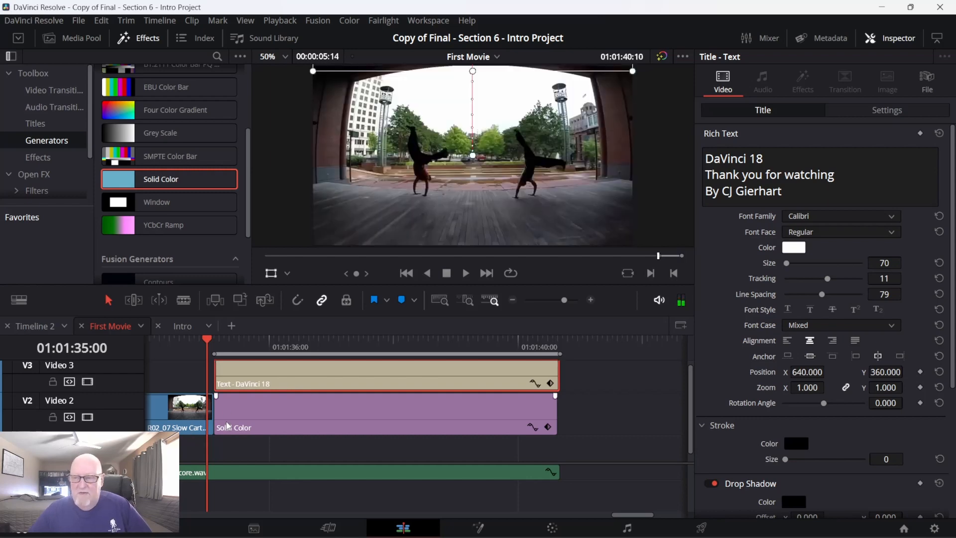
Step: Add the default transition between the R02_07 Slow Cartwheels and Solid Color clips, and play the ending across it
key("ctrl+t")
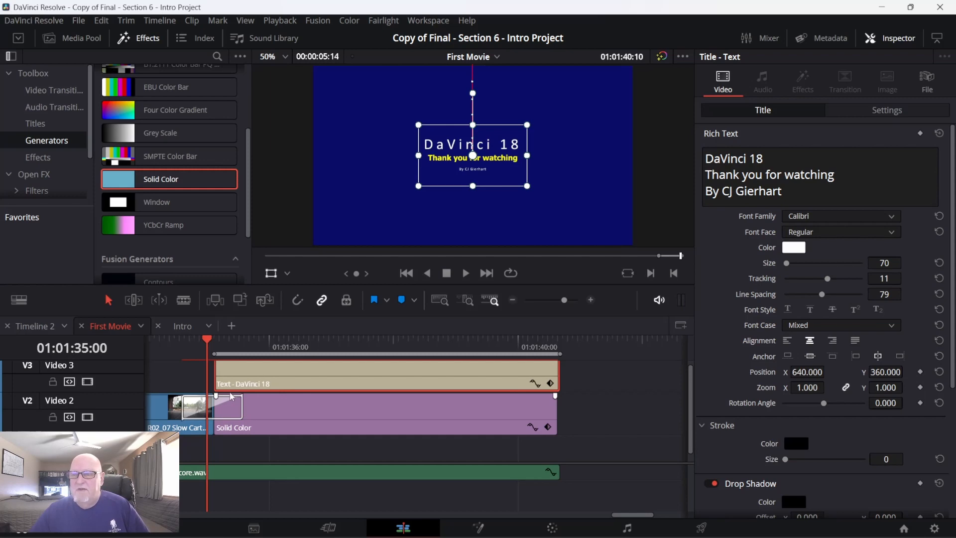
key("End")
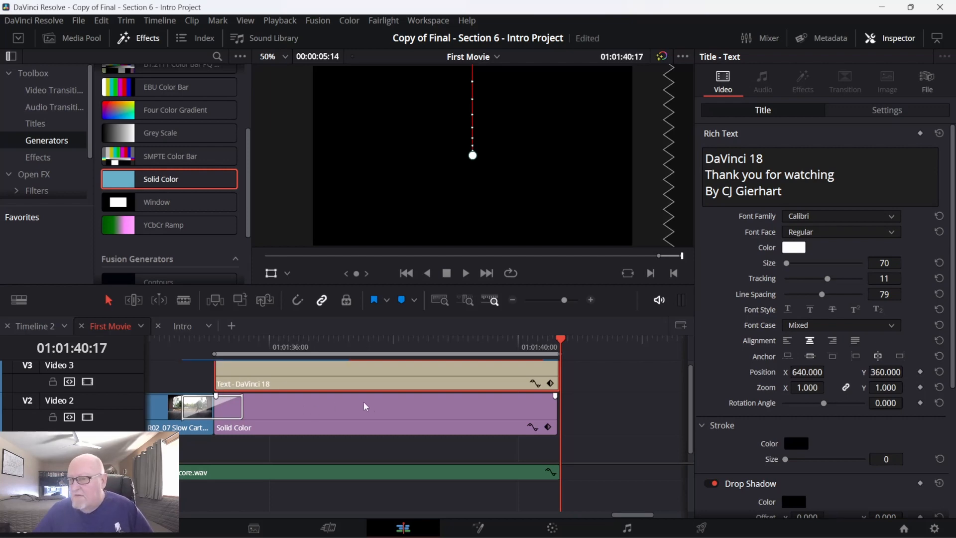
left_click(375, 424)
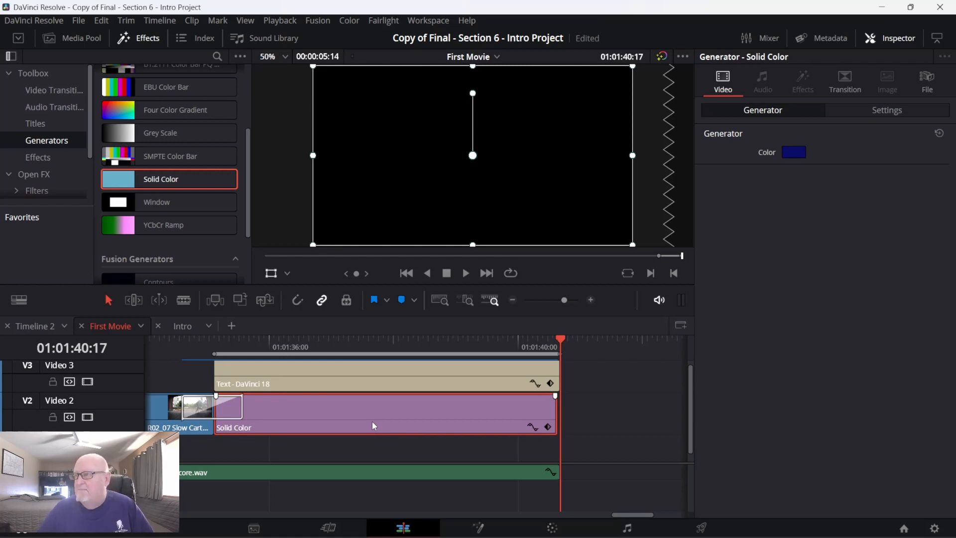
left_click(591, 441)
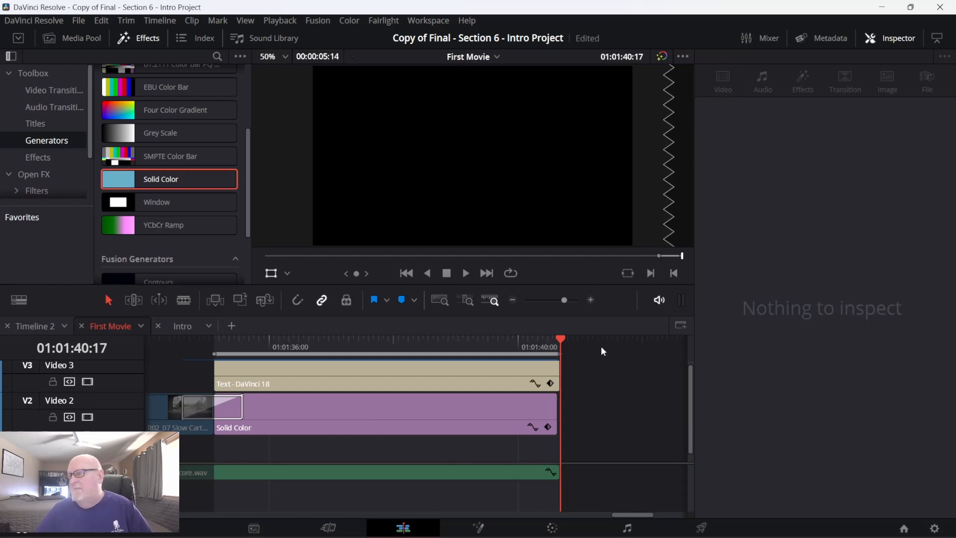
left_click_drag(562, 339, 194, 341)
key("space")
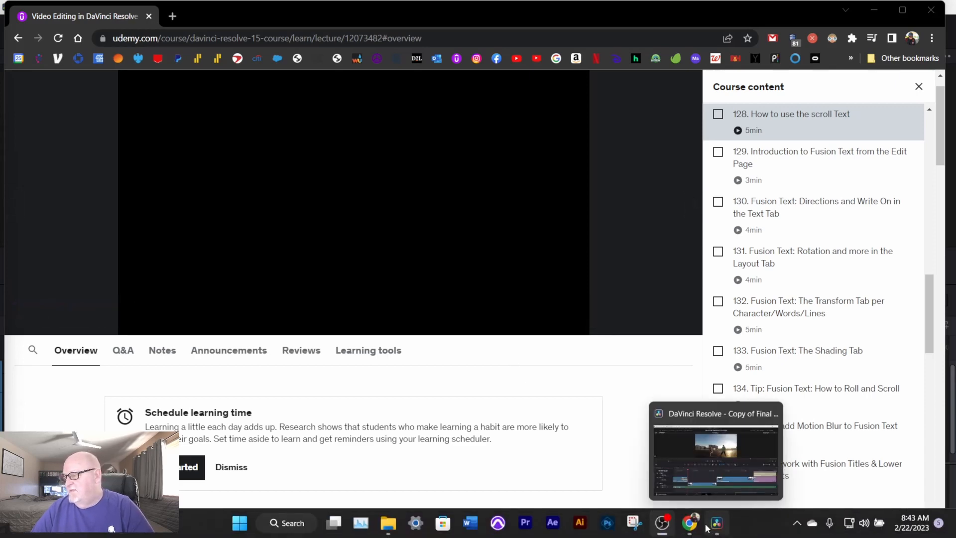
Step: Switch back to DaVinci Resolve and put the playhead at 01:01:18:21, the start of the roof clip on Video 1
left_click(716, 522)
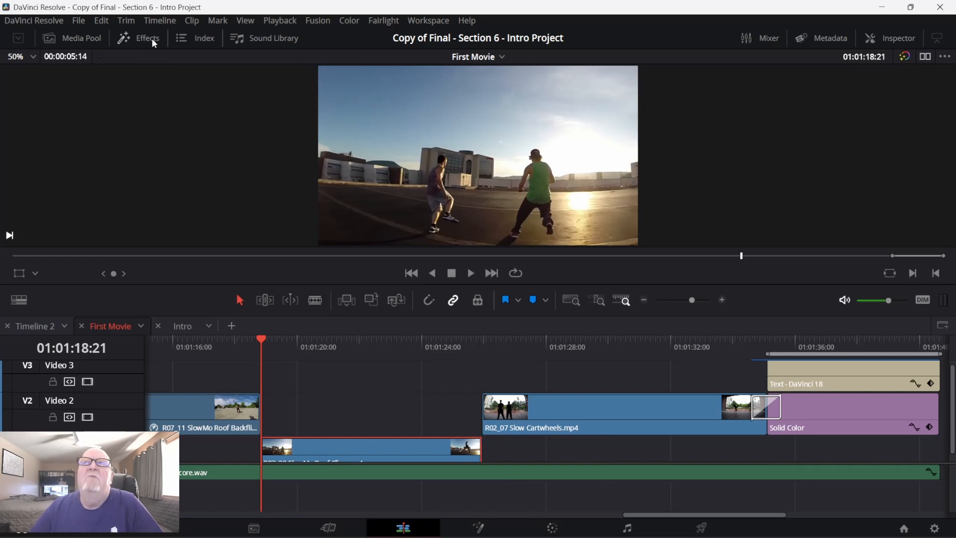
left_click(153, 40)
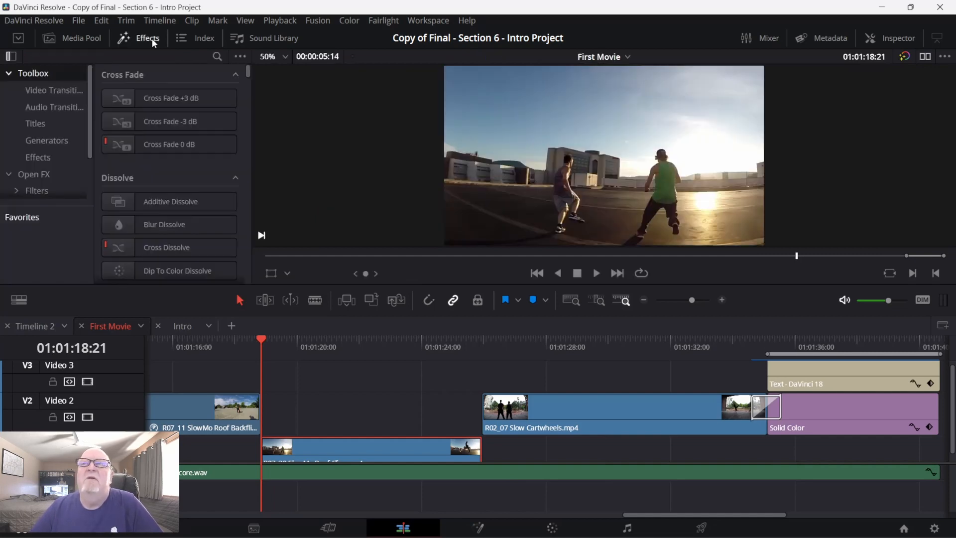
left_click(152, 41)
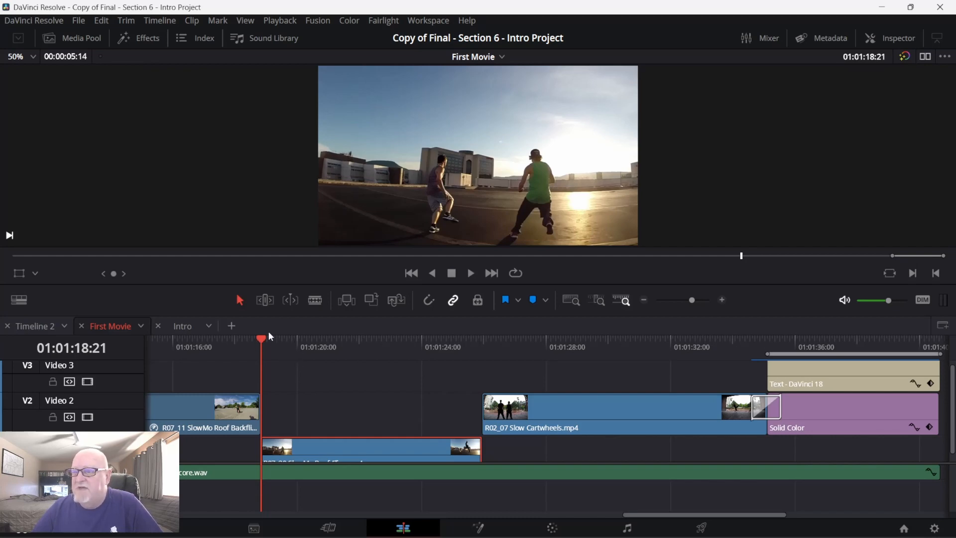
left_click_drag(269, 335, 296, 348)
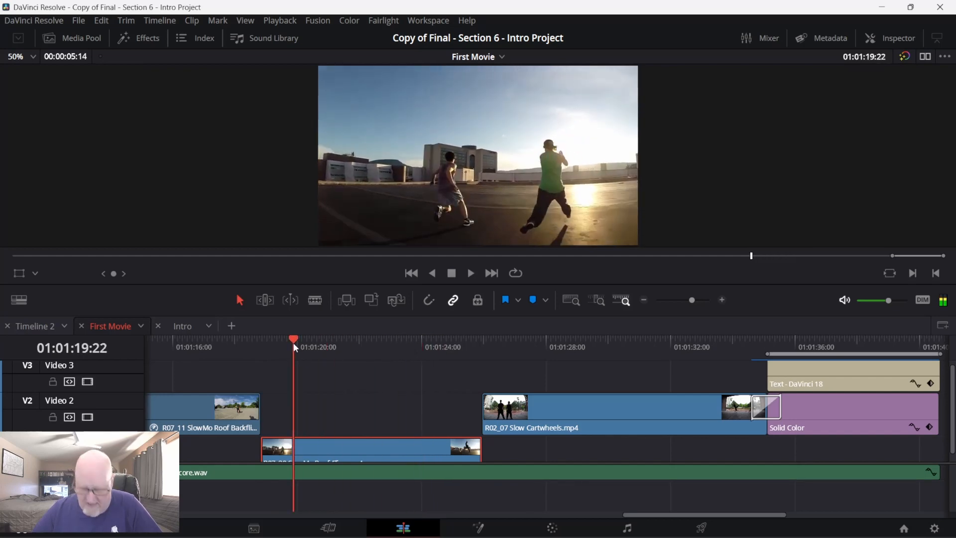
key("Up")
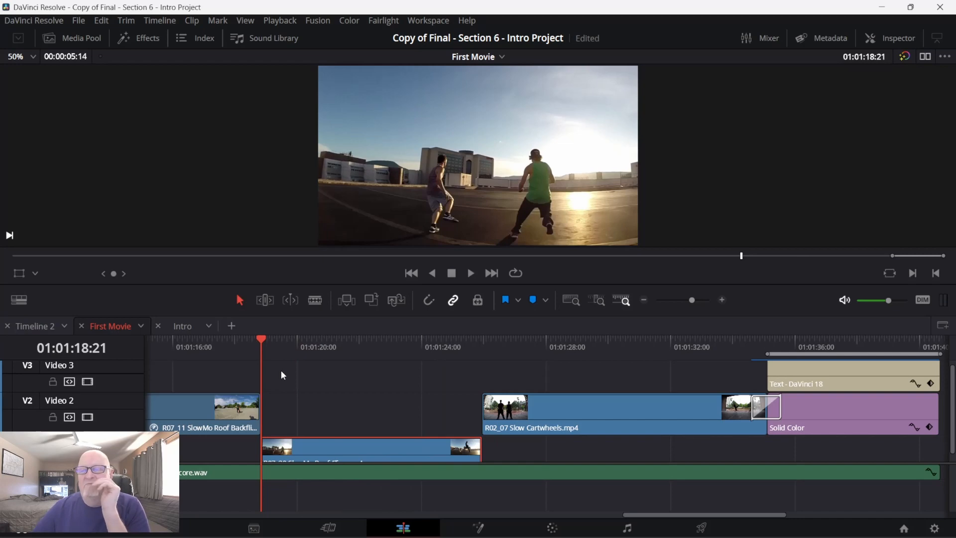
Step: Place a Scroll title on Video 2 at the playhead and extend it to the end of the Video 1 clip below
left_click(148, 39)
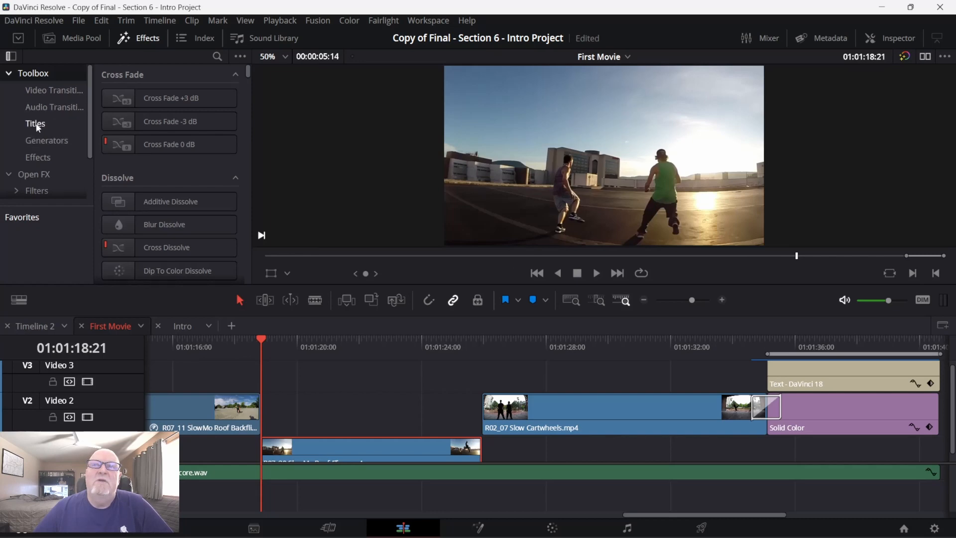
left_click(38, 127)
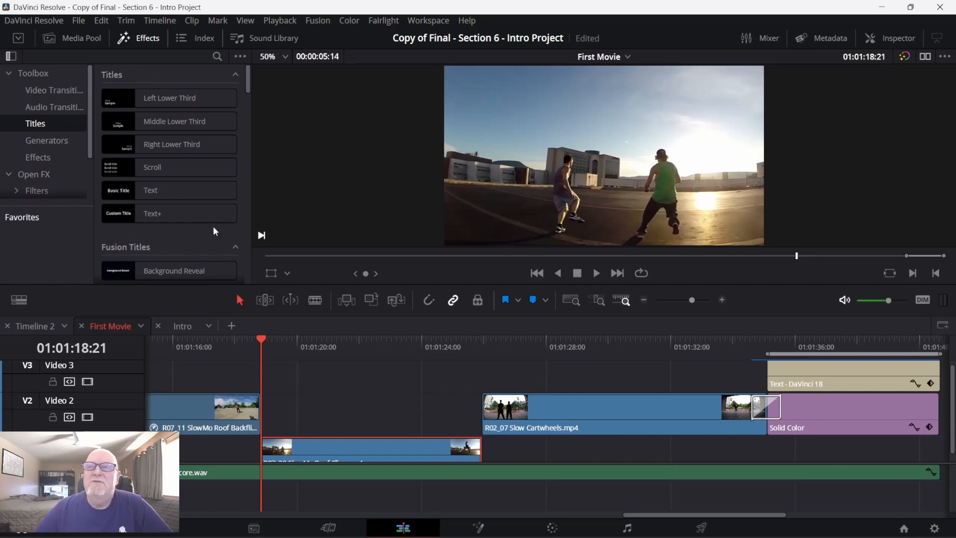
left_click(179, 172)
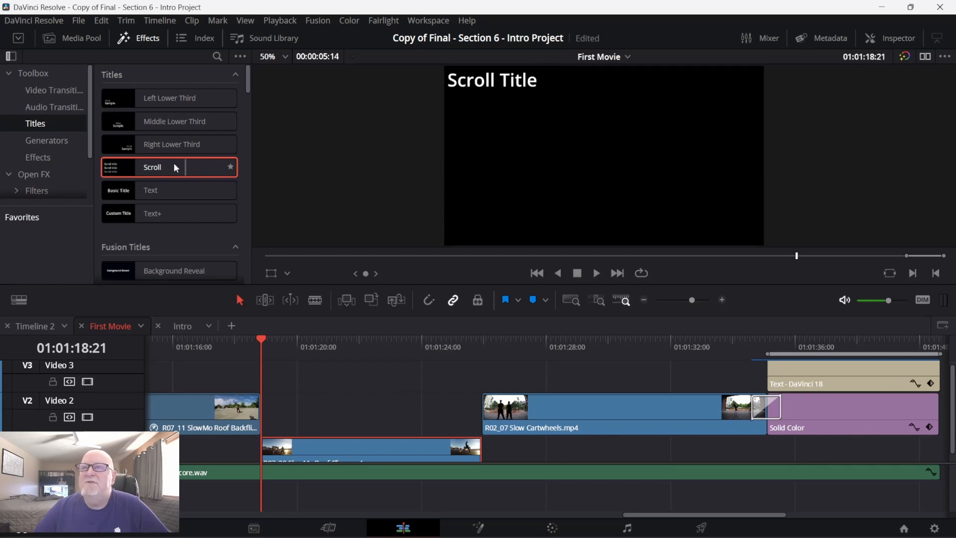
left_click_drag(169, 169, 261, 409)
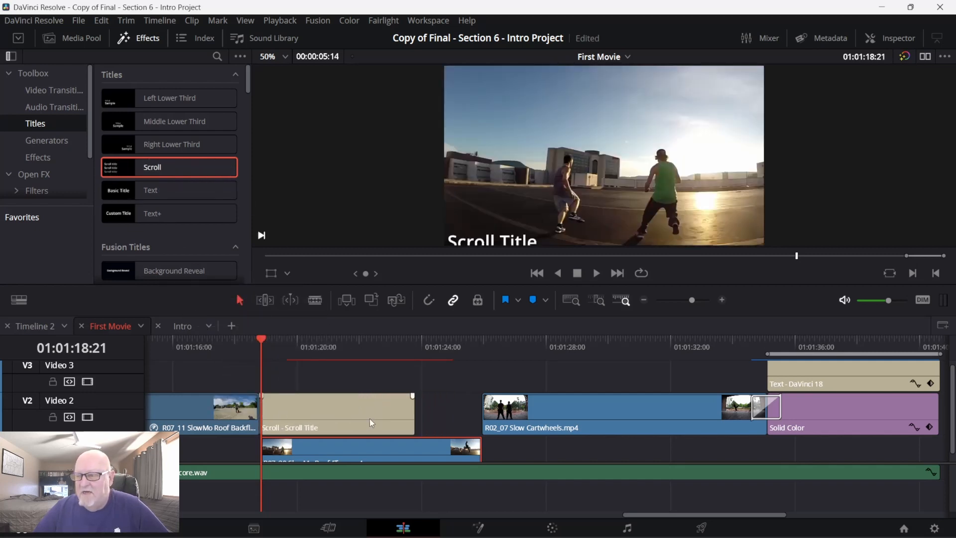
left_click_drag(414, 413, 482, 424)
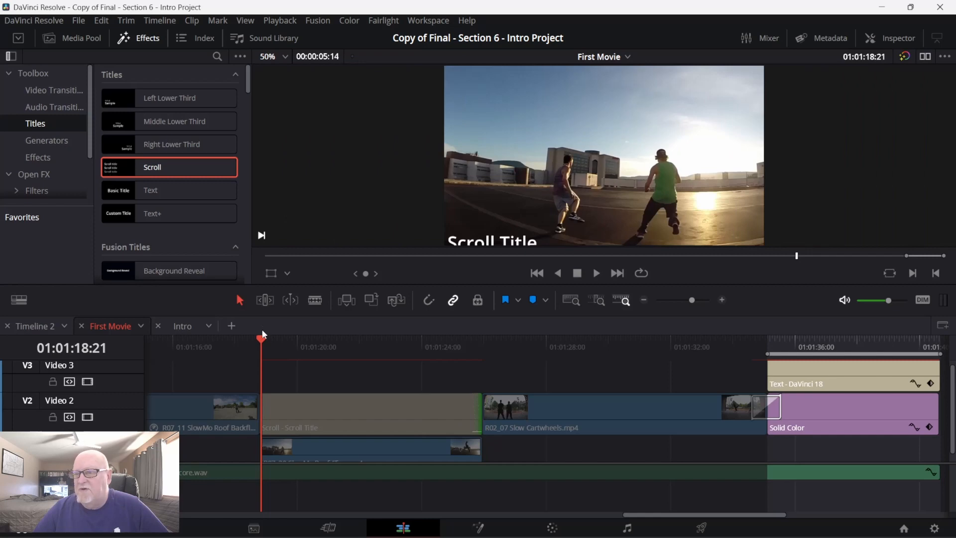
Step: Nudge the Scroll title one frame later so its start lines up with the clip on Video 1
left_click_drag(269, 338, 265, 372)
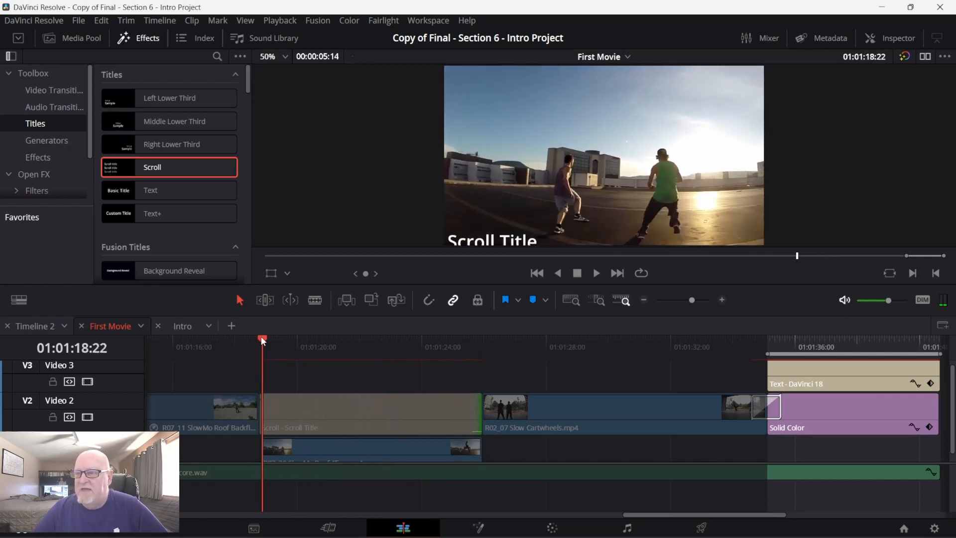
left_click_drag(262, 341, 262, 344)
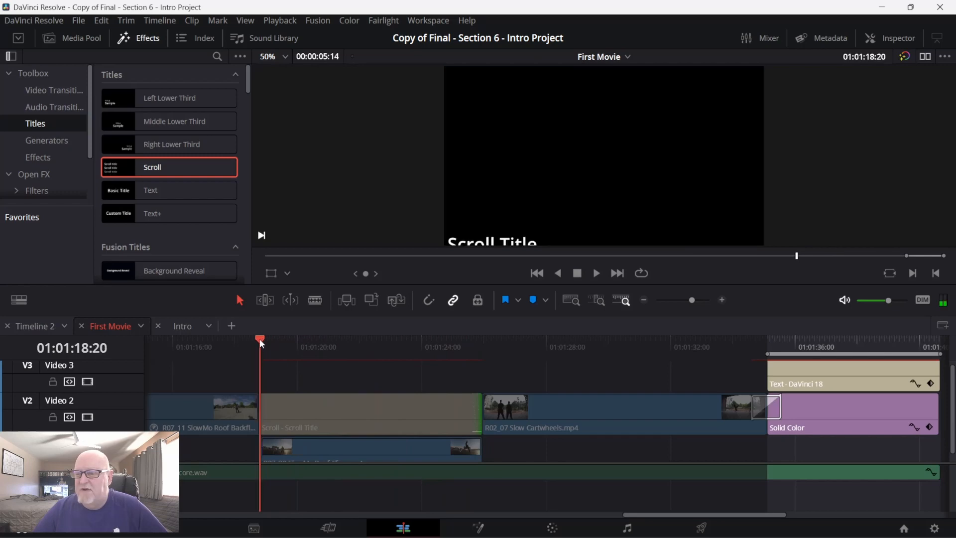
left_click(317, 415)
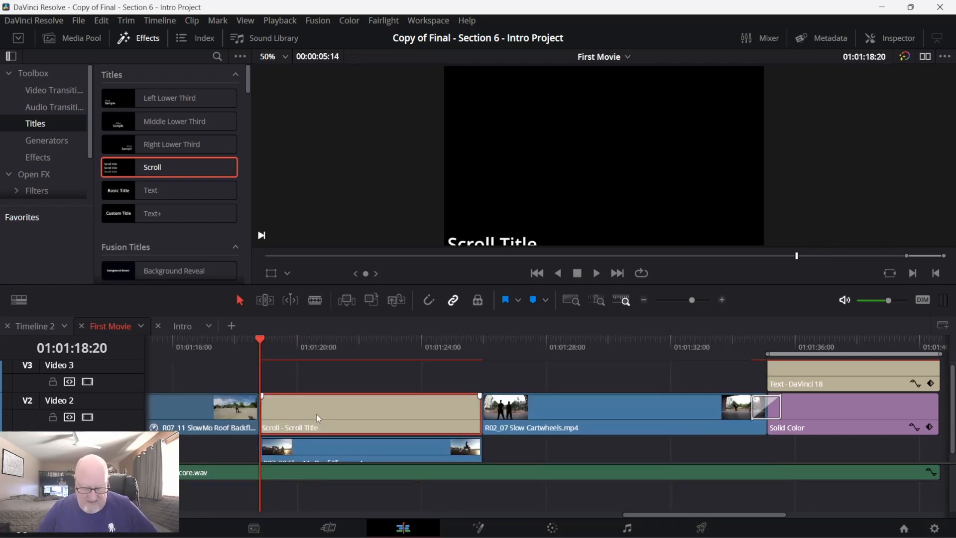
key("period")
Step: Play the Scroll title's opening, return the playhead to its start and save the project
key("space")
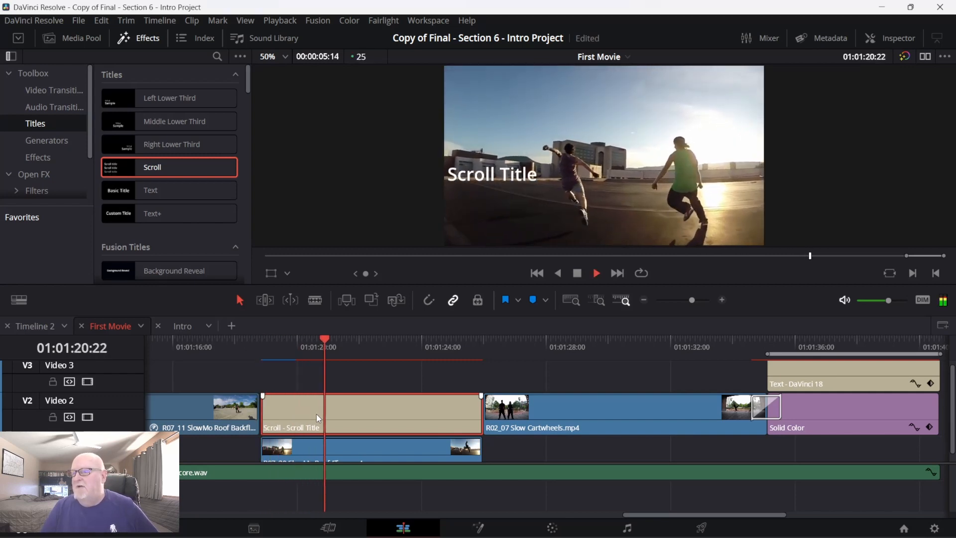
key("space")
key("Up")
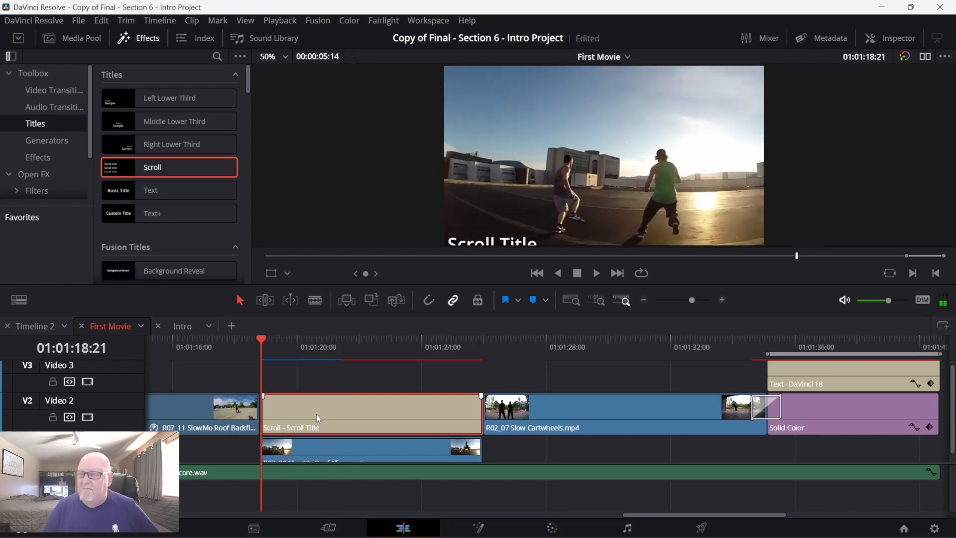
key("ctrl+s")
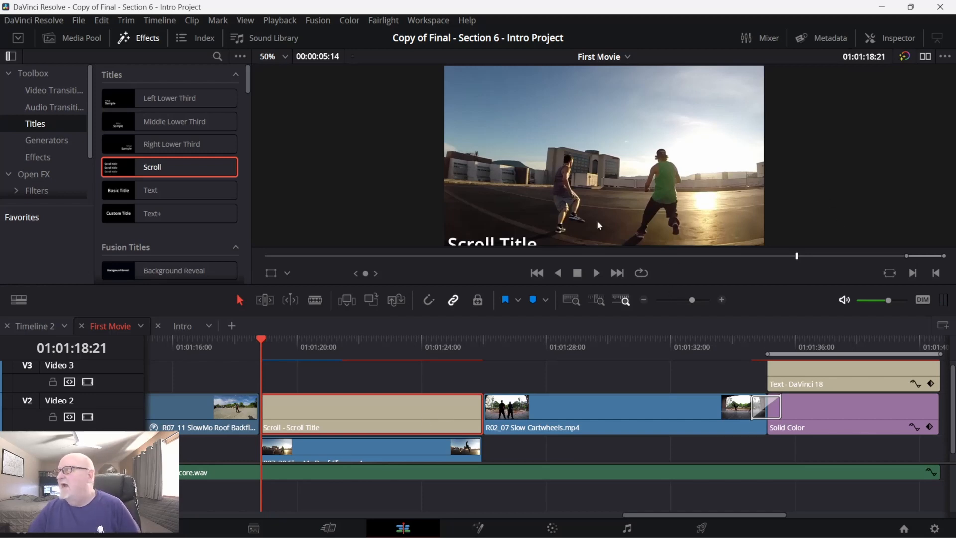
Step: Replace the Scroll title's text with three lines: the author's name with "Scrool Title", "These Two Doing Flips" and "This Won't End Well"
left_click(896, 40)
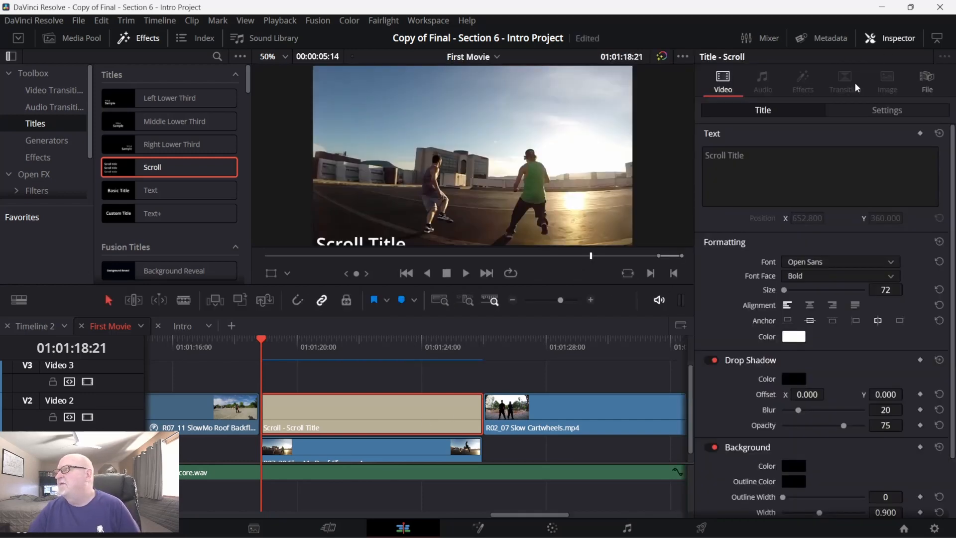
left_click(755, 157)
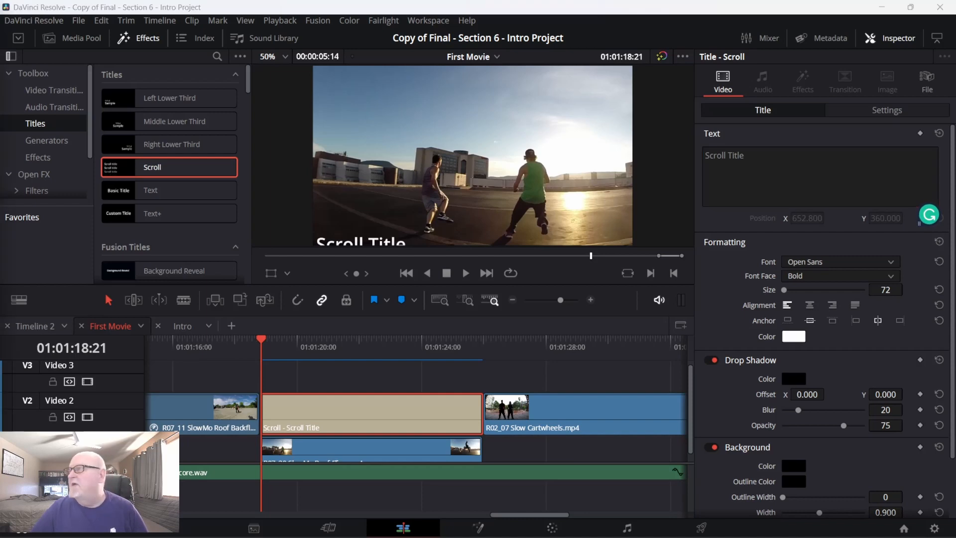
type("CJ's Scrool Title These Two Doing Flips This Won't End Well")
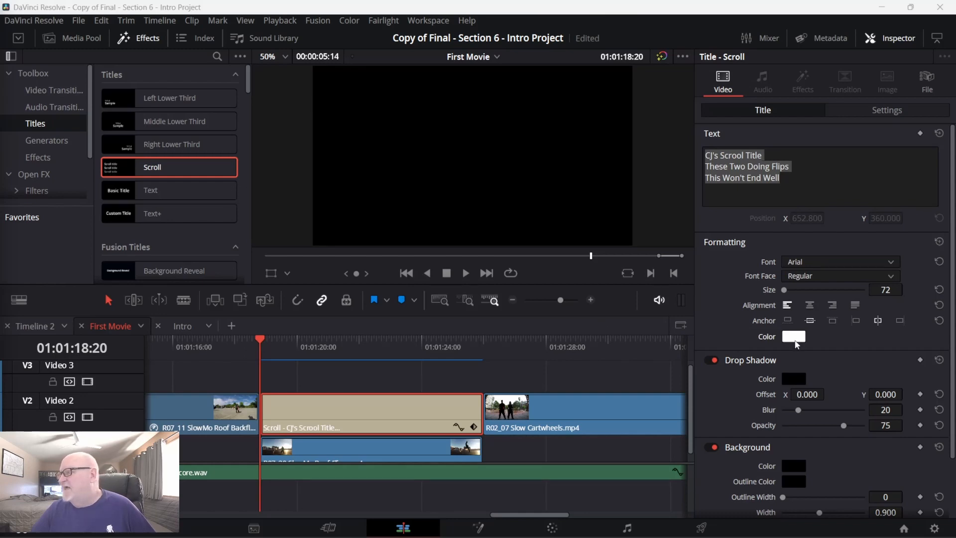
Step: Set the Scroll title's text color to bright green (#55ff00)
left_click(794, 337)
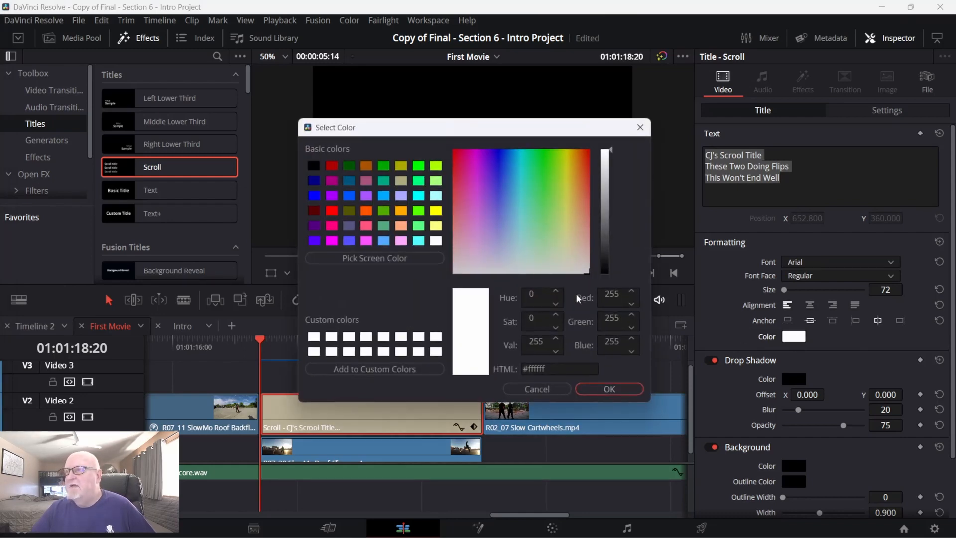
left_click(423, 213)
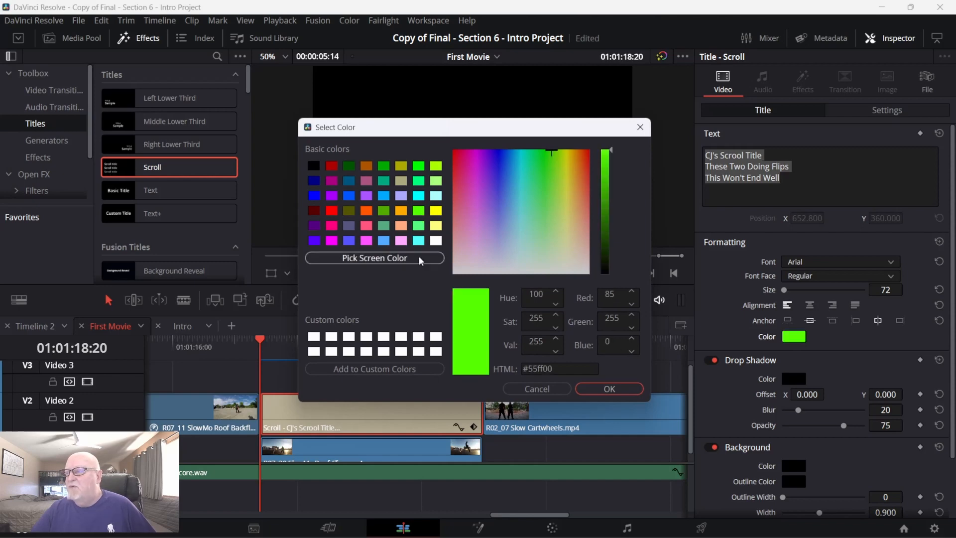
left_click(610, 388)
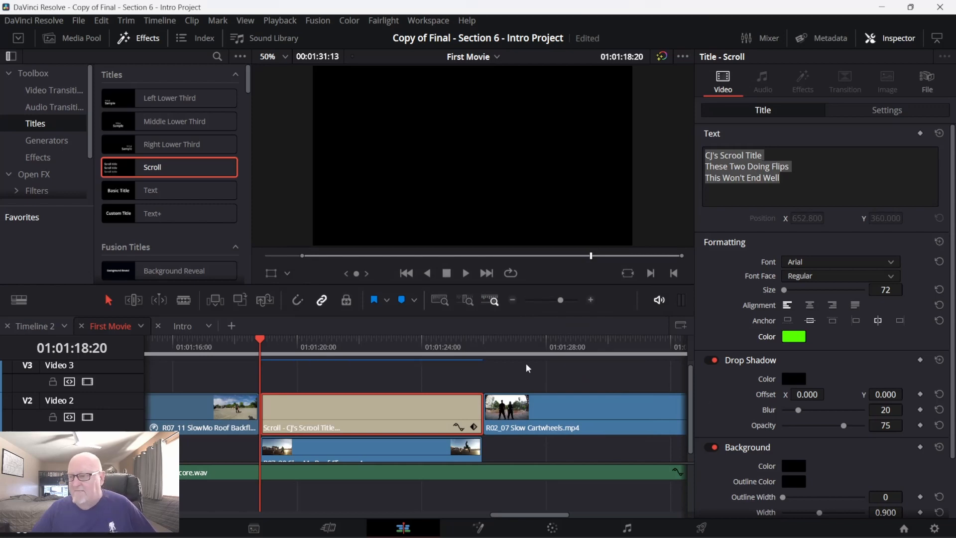
Step: Play through the green Scroll title over the roof flips clip to check how its text moves
left_click(377, 446)
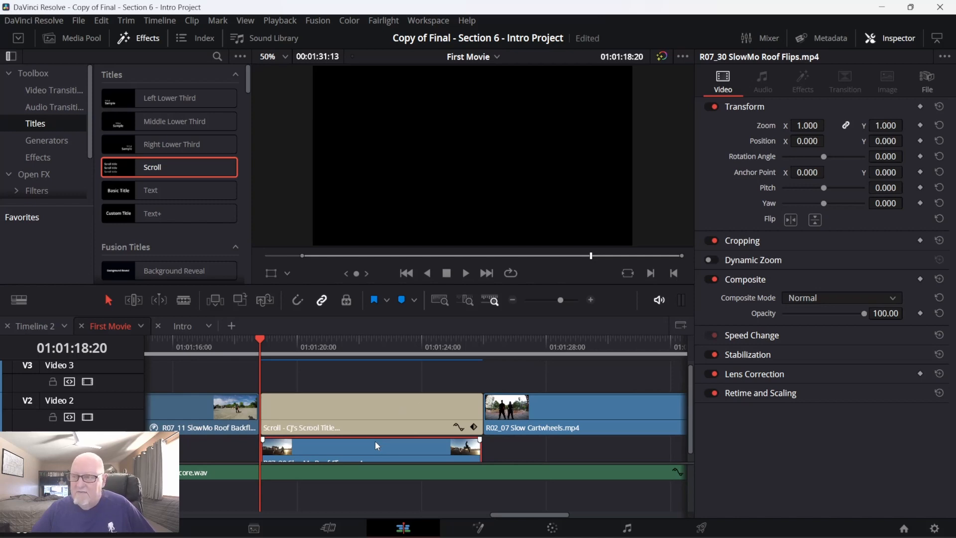
left_click(378, 422)
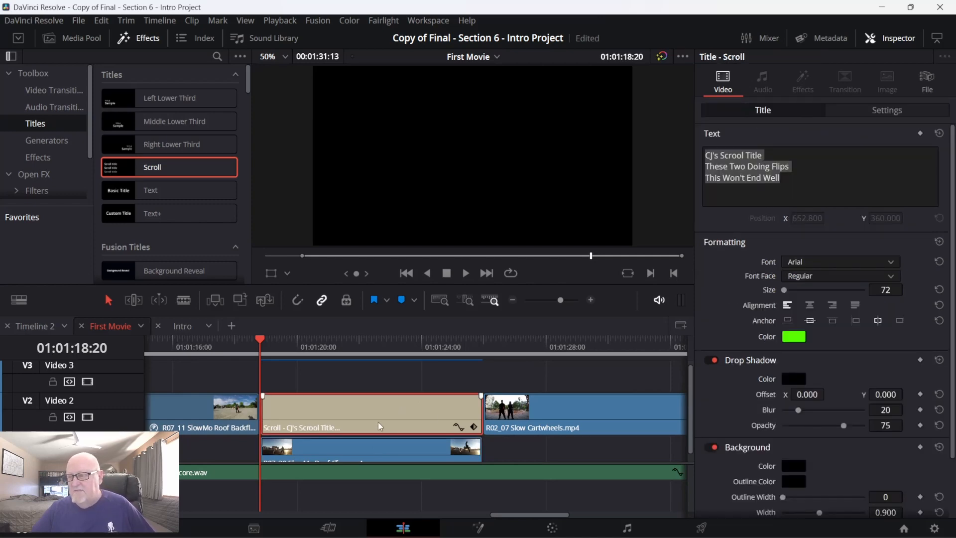
left_click(312, 367)
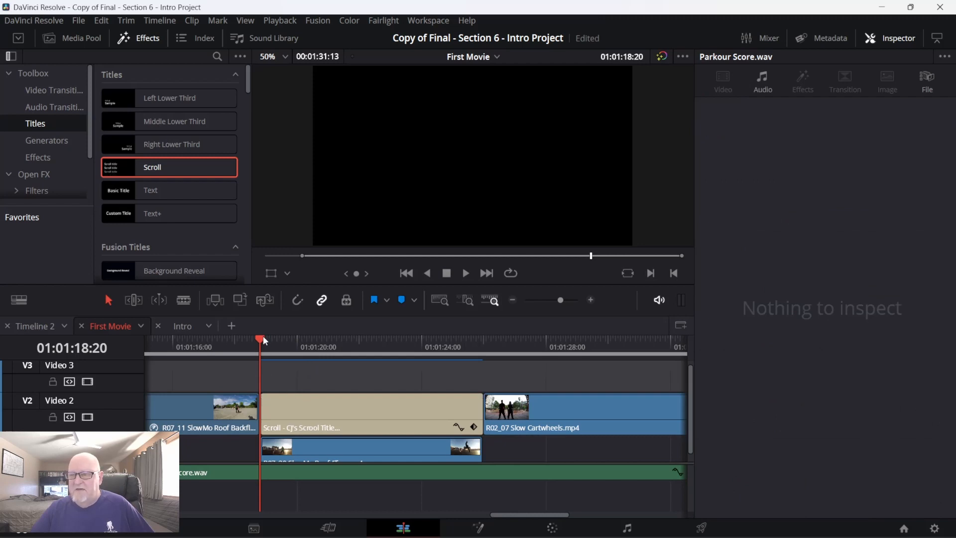
left_click(280, 414)
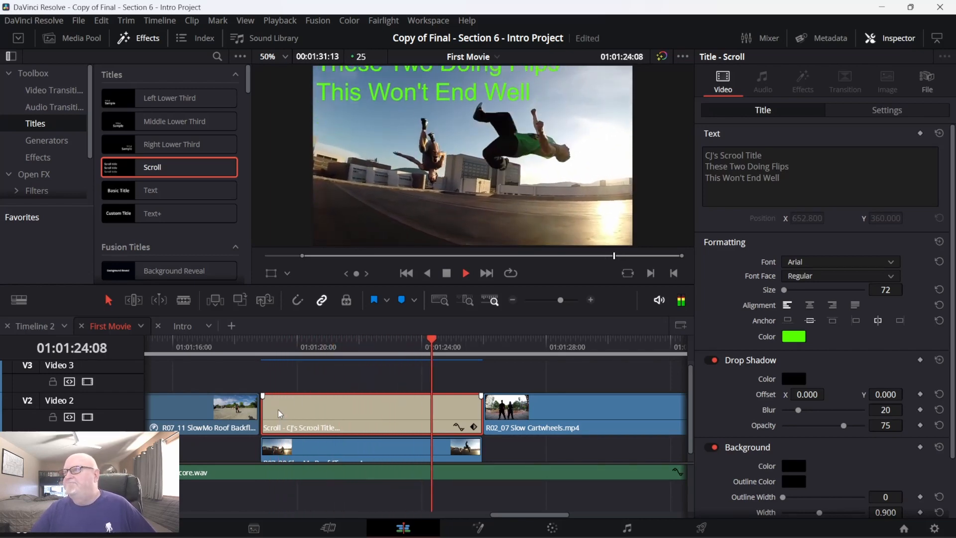
key("space")
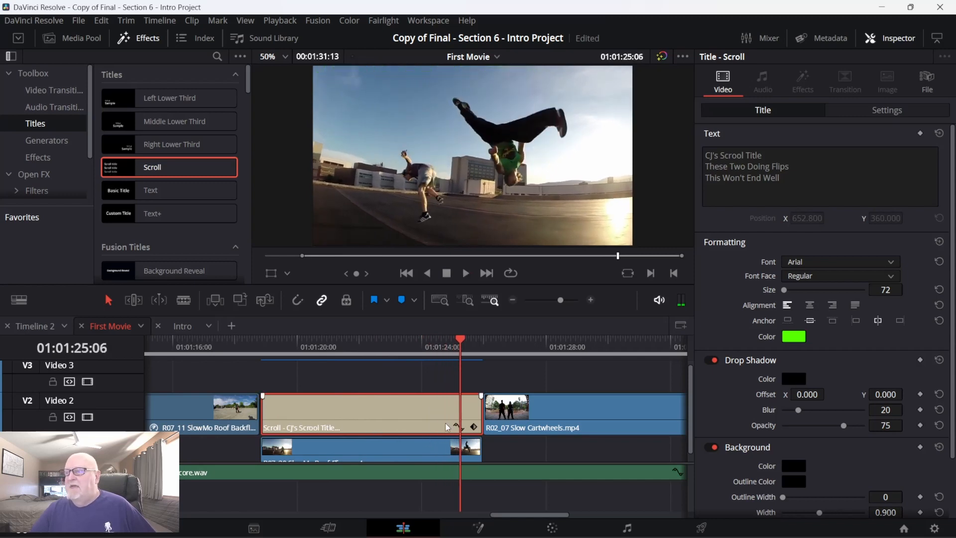
Step: At 01:01:21:03, scale the Scroll title to about 40% with the on-screen Transform and move it into the frame's upper-right corner
left_click_drag(449, 341, 333, 338)
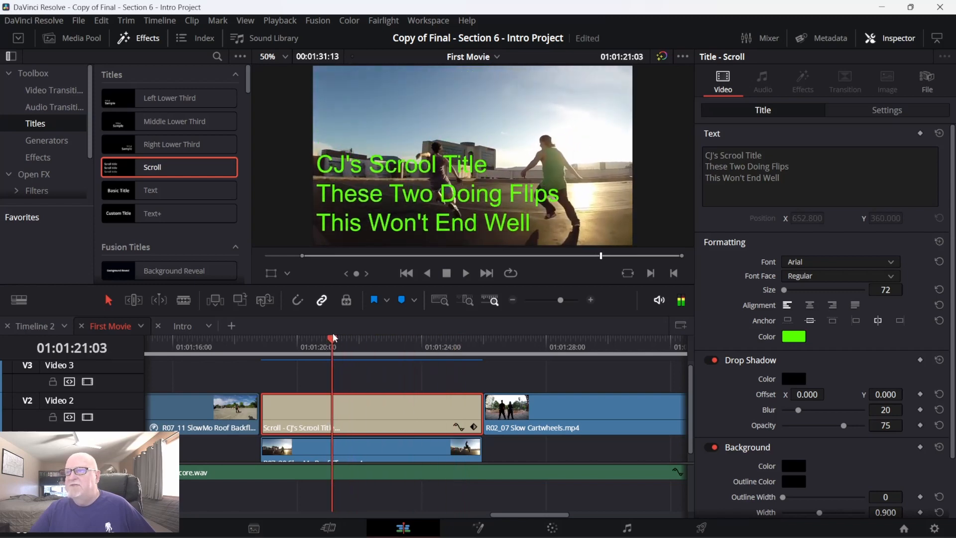
left_click(270, 273)
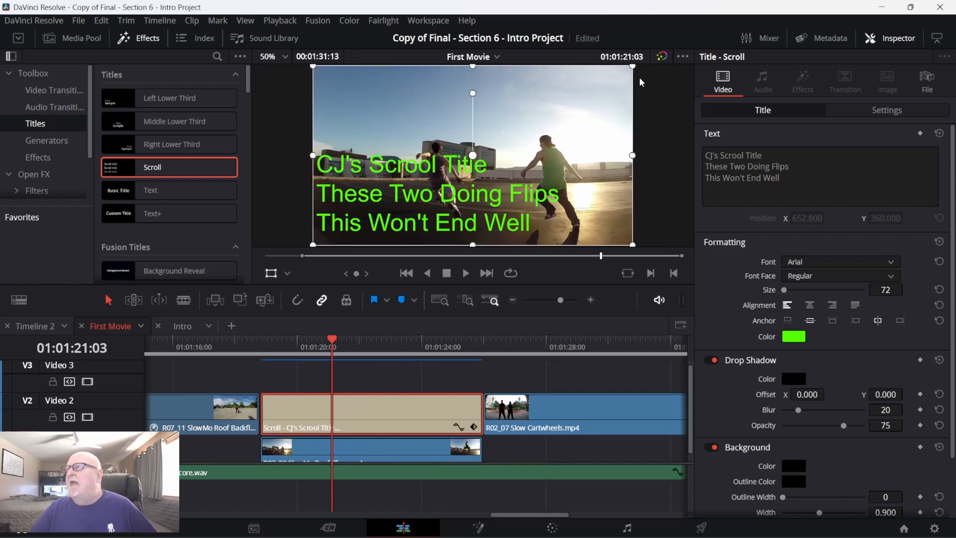
left_click_drag(633, 67, 537, 119)
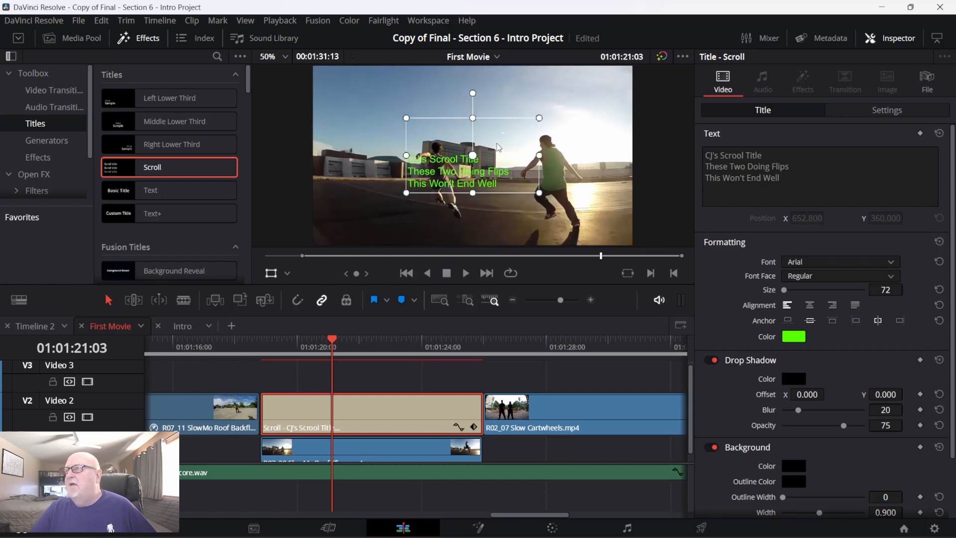
left_click_drag(501, 148, 588, 99)
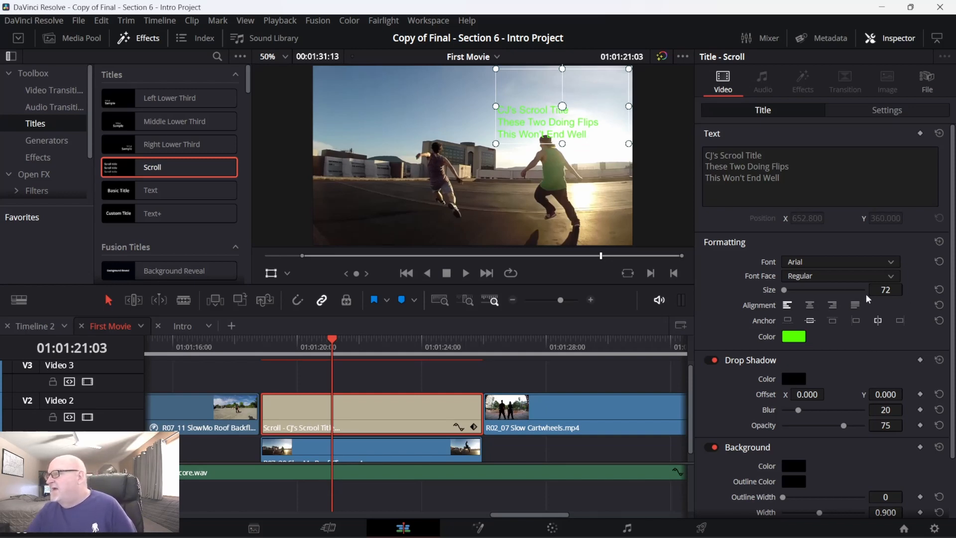
Step: Set the Scroll title's font size to 89, play it through and return the playhead to the title's start
left_click_drag(889, 289, 907, 289)
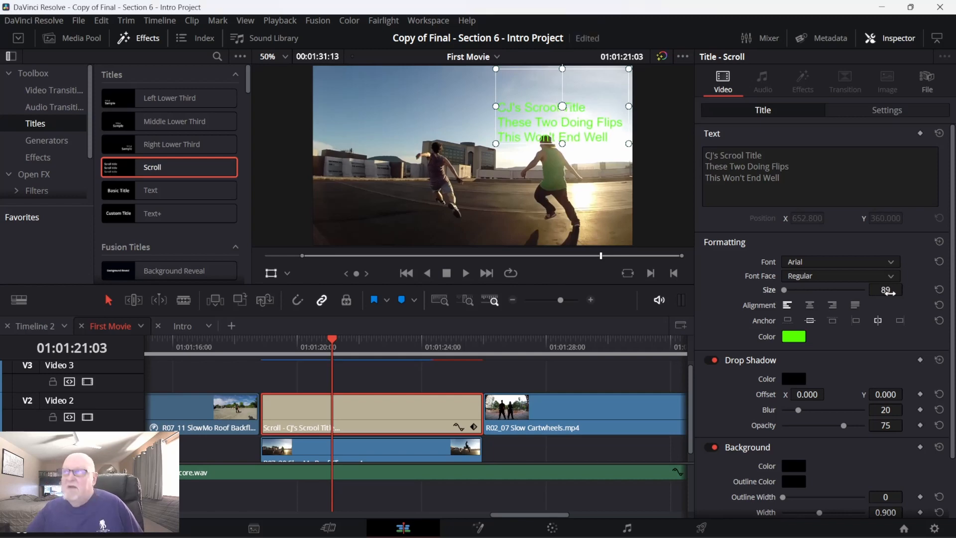
key("space")
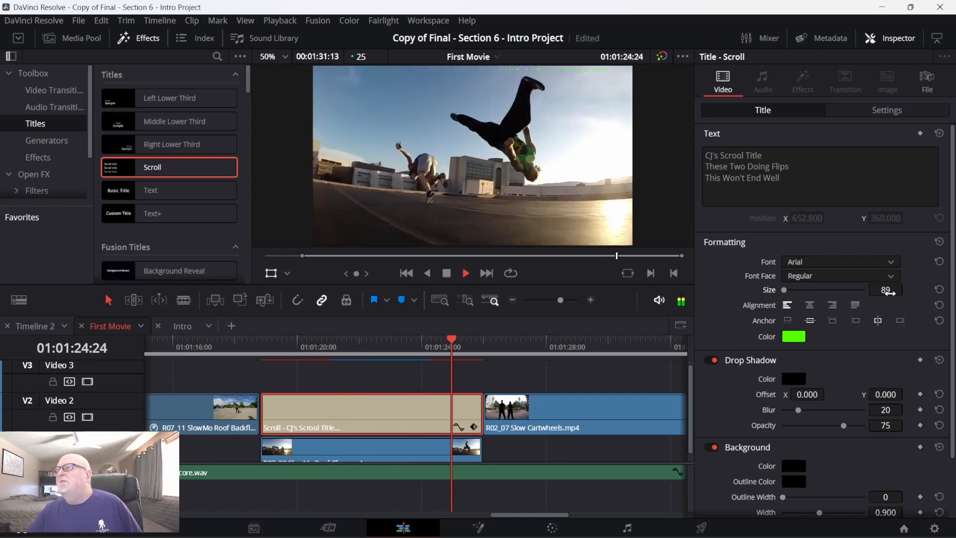
key("space")
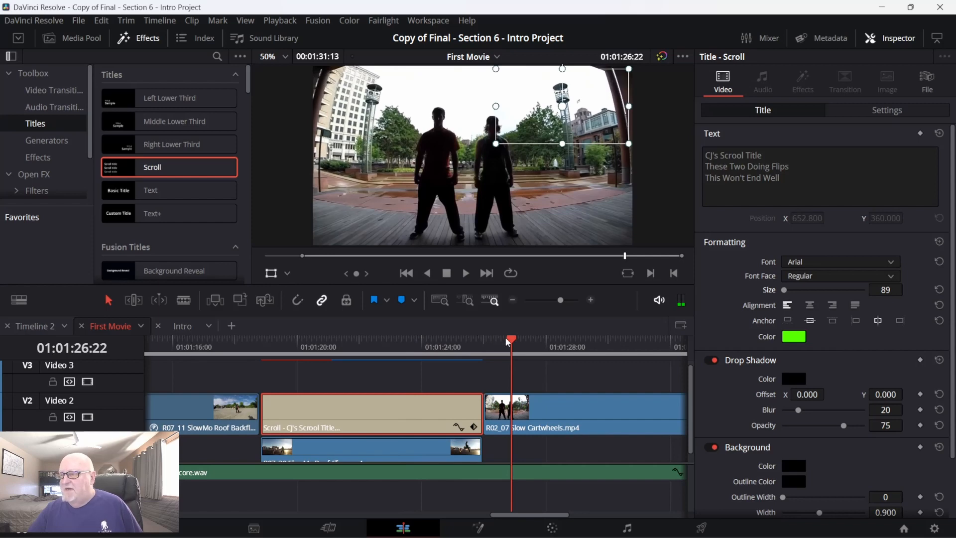
left_click_drag(508, 342, 263, 341)
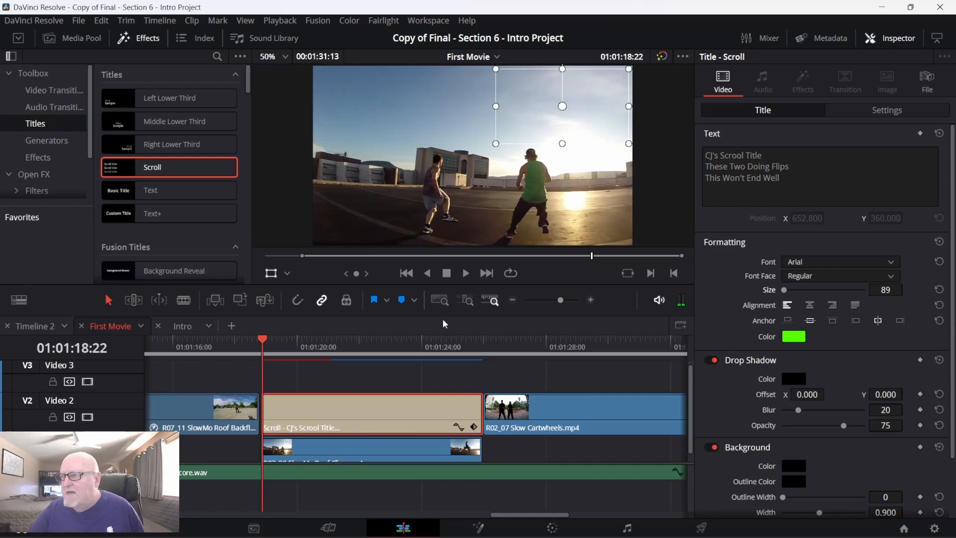
Step: Ripple delete the small gap between the SlowMo Roof Backflip clip and the Scroll title, and put the playhead at 01:01:18:20
left_click(465, 300)
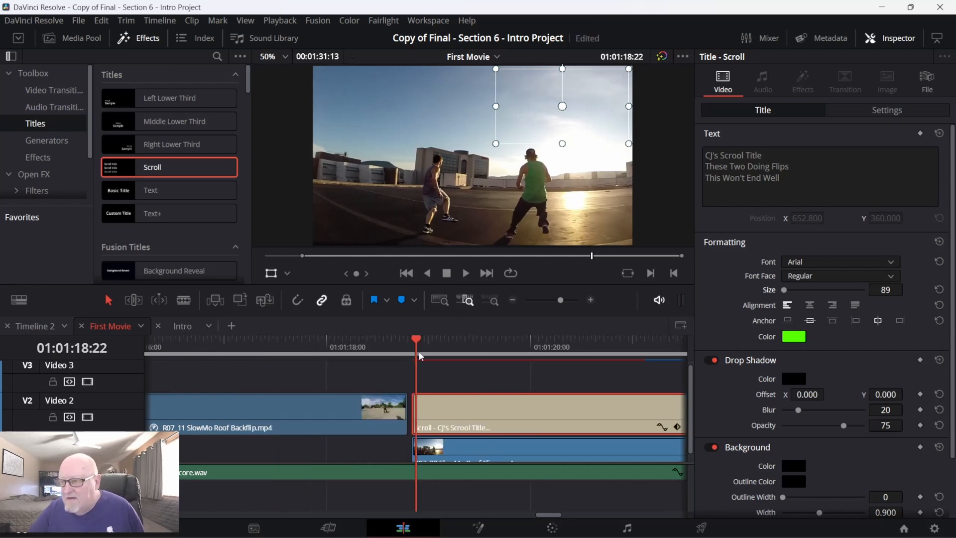
left_click(411, 413)
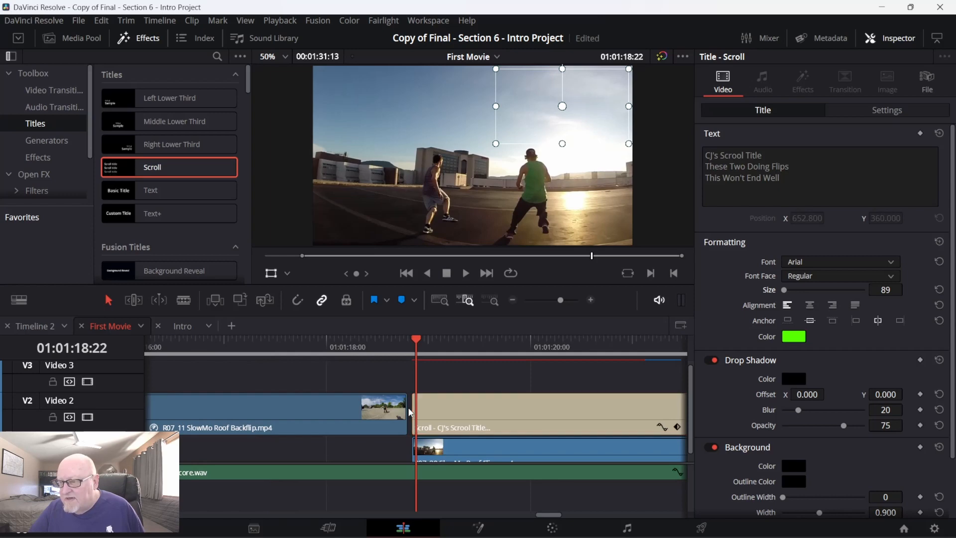
right_click(411, 413)
left_click(434, 418)
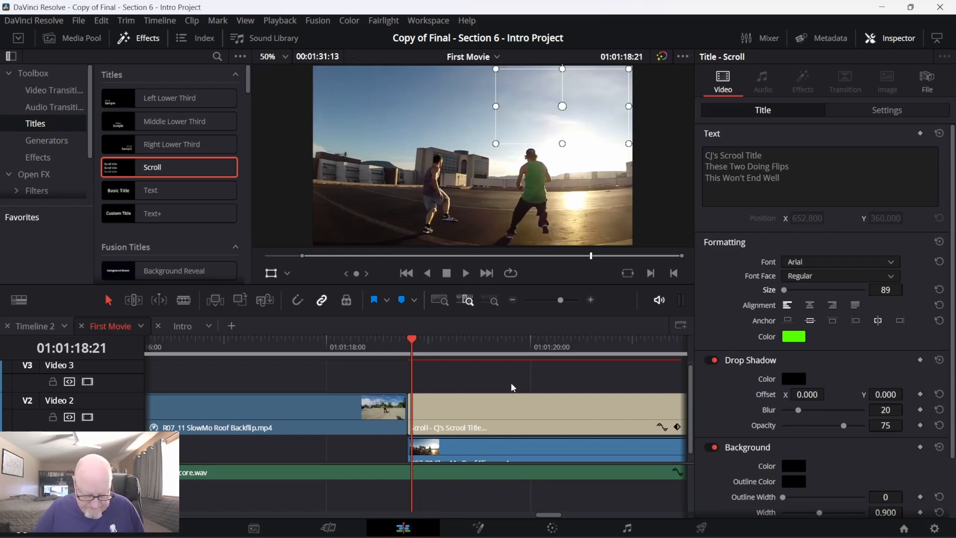
key("Left")
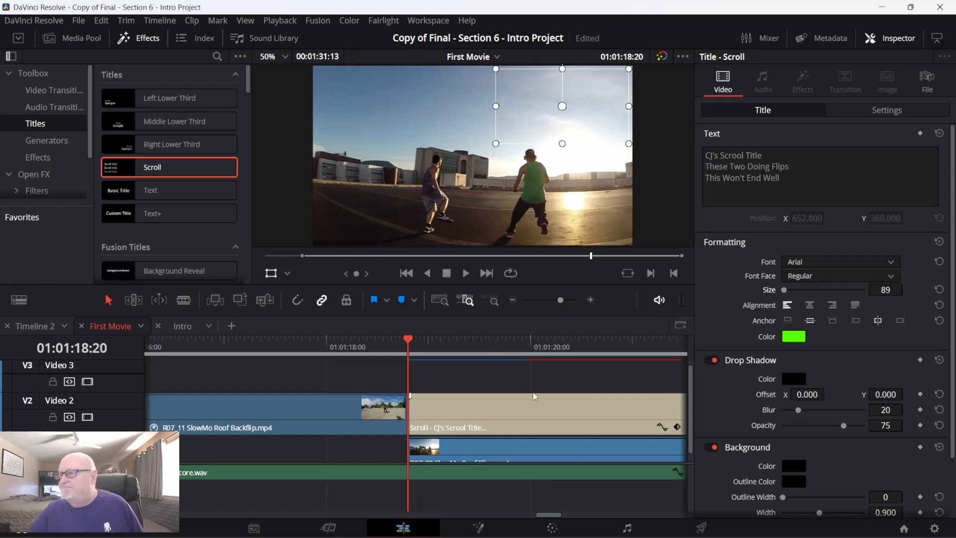
Step: Give the Scroll title a background box with a height of 0.977 and a width of 1.069
left_click(492, 300)
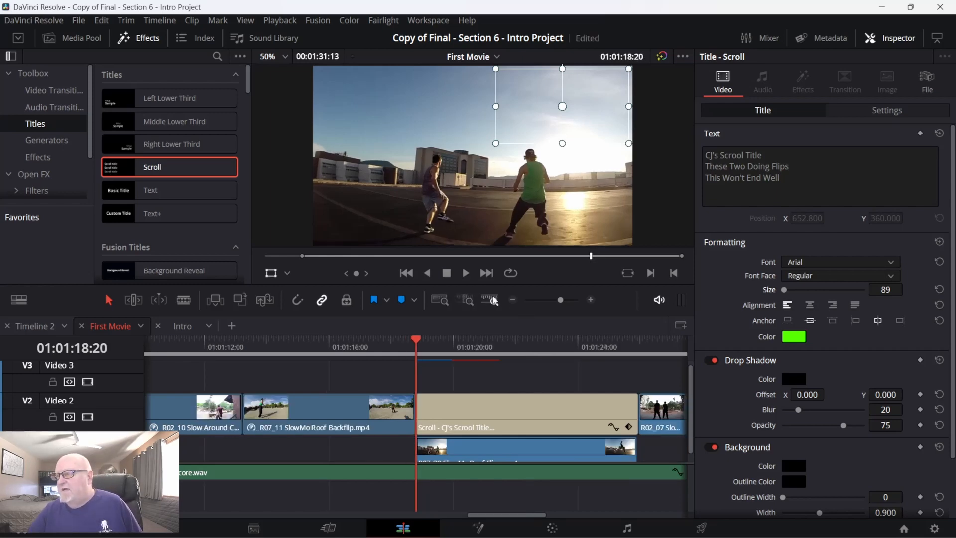
left_click_drag(478, 518, 495, 521)
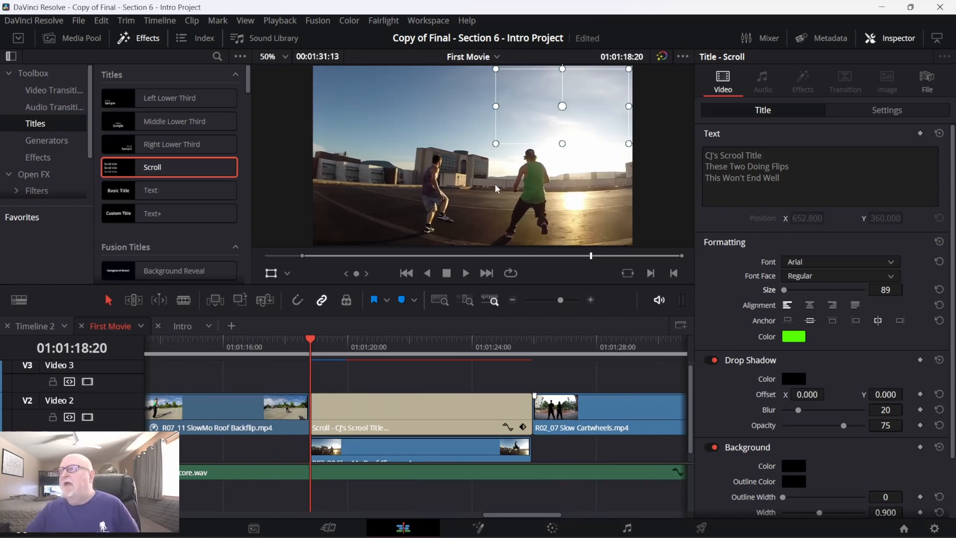
scroll(862, 508, "down", 2)
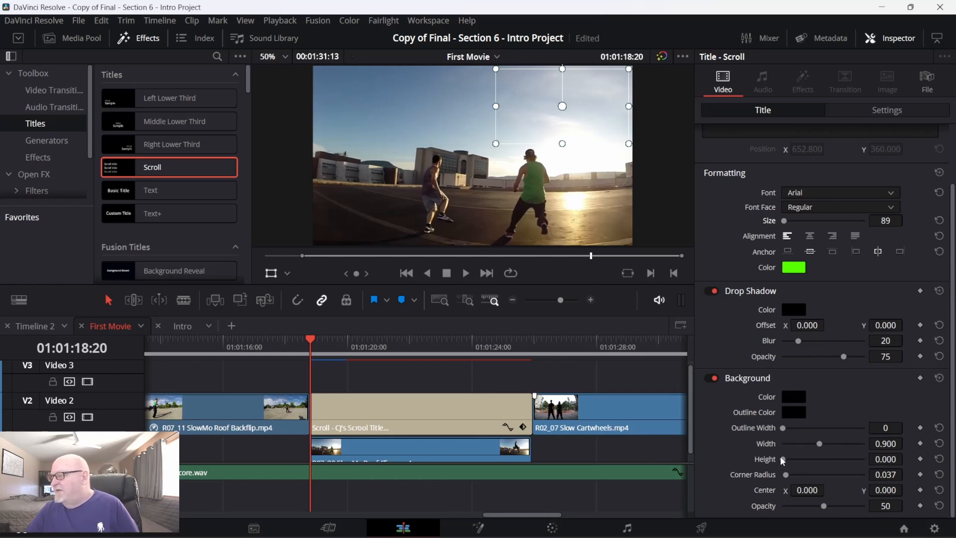
left_click_drag(781, 458, 828, 447)
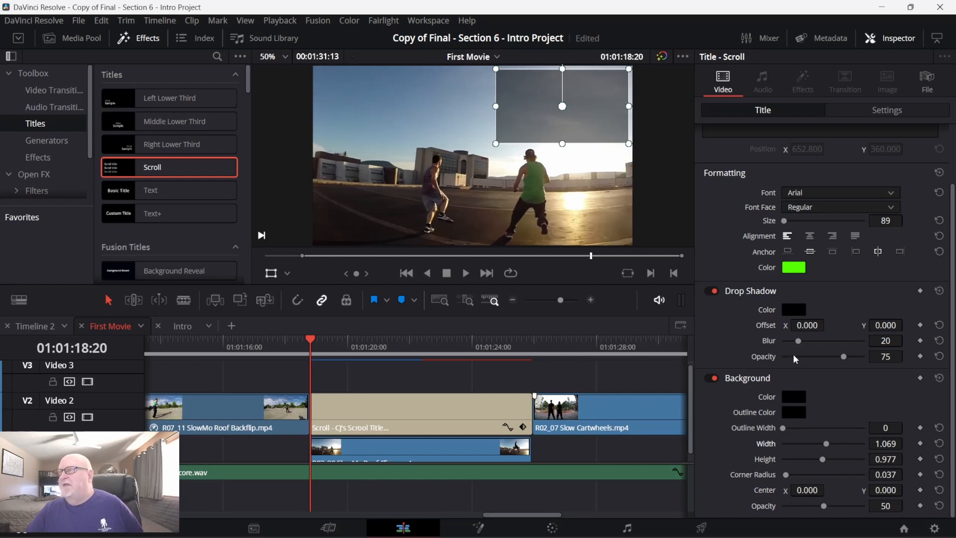
Step: Play the Scroll title with its background box, return the playhead to its start and review the title's formatting settings
key("space")
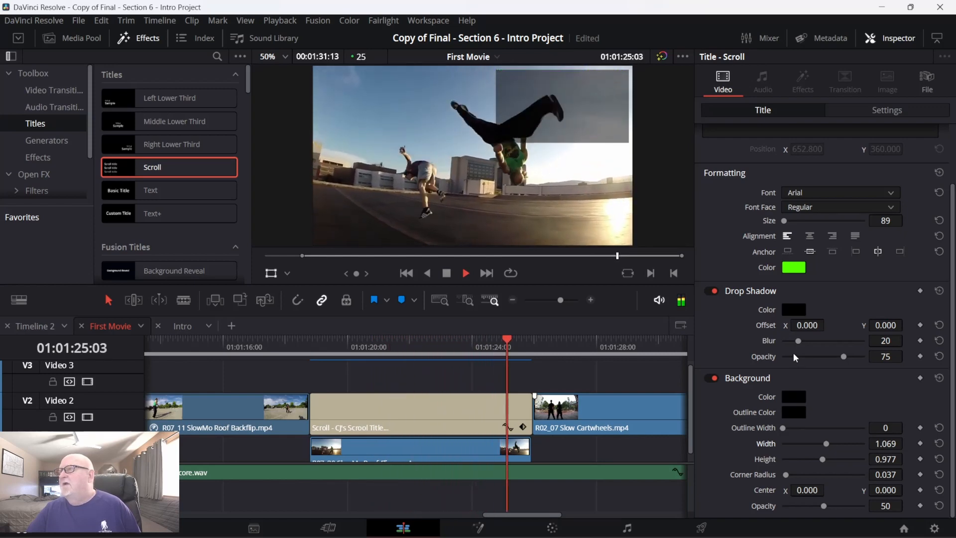
key("space")
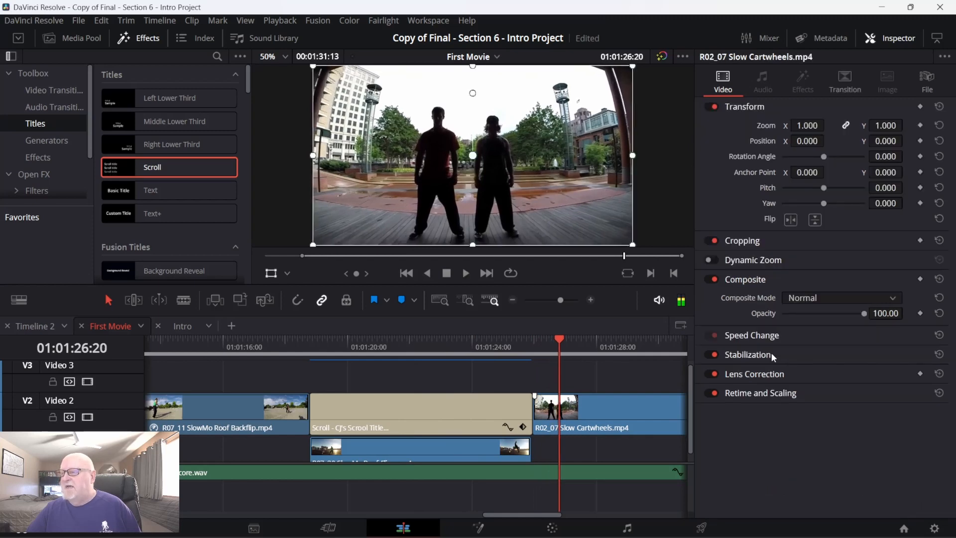
left_click_drag(556, 339, 310, 339)
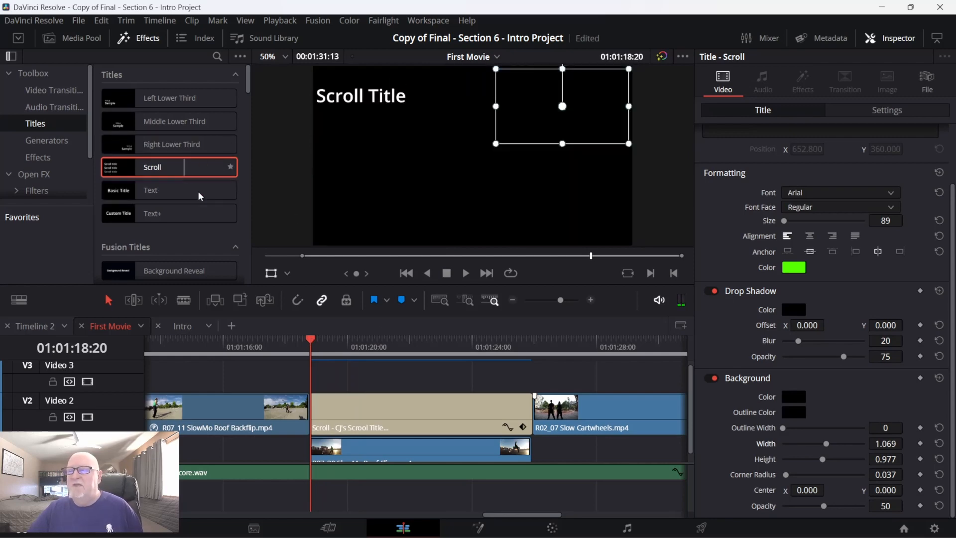
scroll(835, 216, "up", 2)
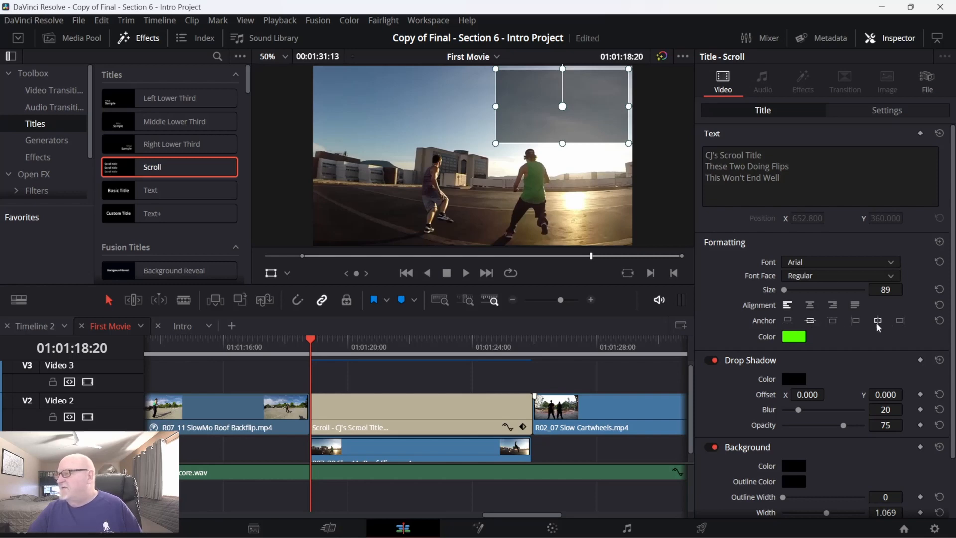
scroll(821, 343, "down", 2)
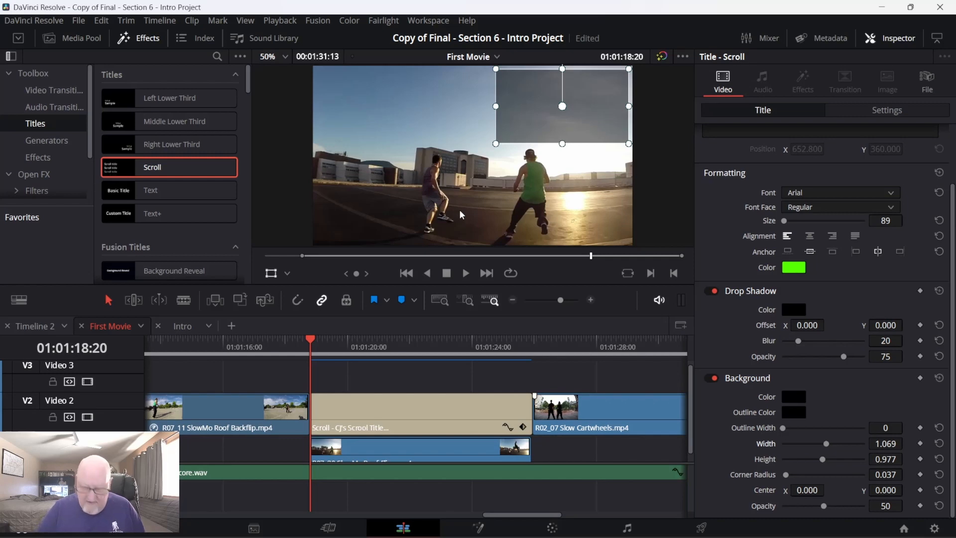
Step: Preview the start of the Scroll title with Play Around and step the playhead forward to 01:01:20:00
key("slash")
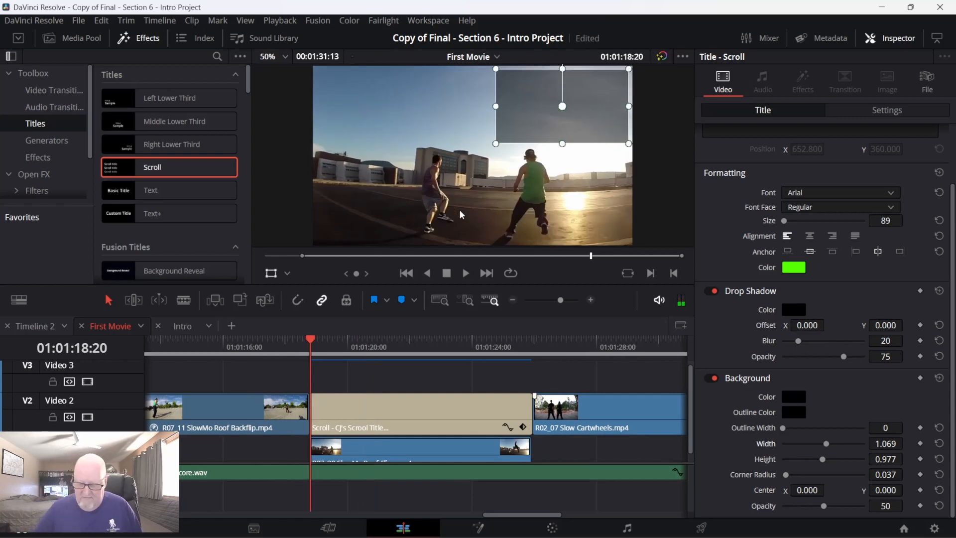
key("Right")
key("Right")
key("Right")
key("Right")
key("Right")
key("Right")
key("Right")
key("Right")
key("Right")
key("Right")
key("Right")
key("Right")
key("Right")
key("Right")
key("Right")
key("Right")
key("Right")
key("Right")
key("Right")
key("Right")
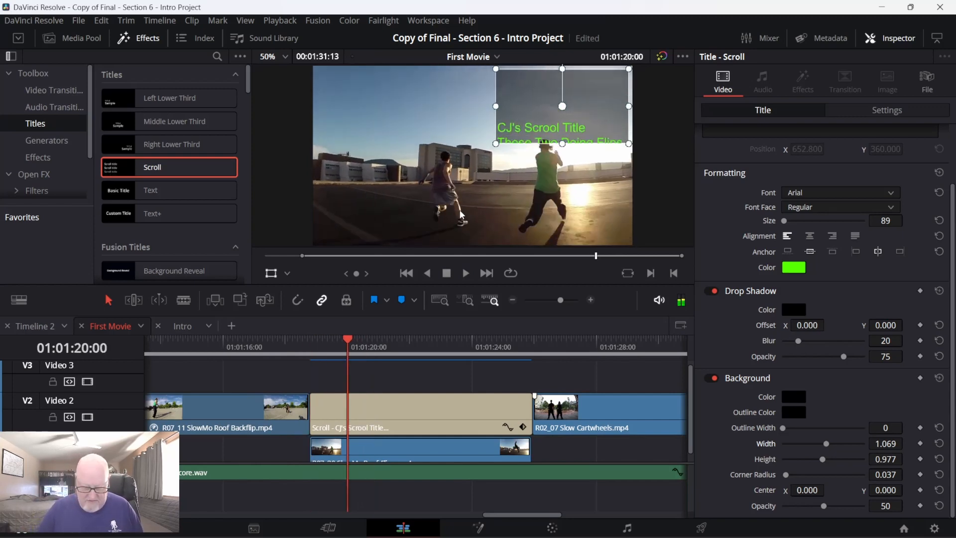
key("/")
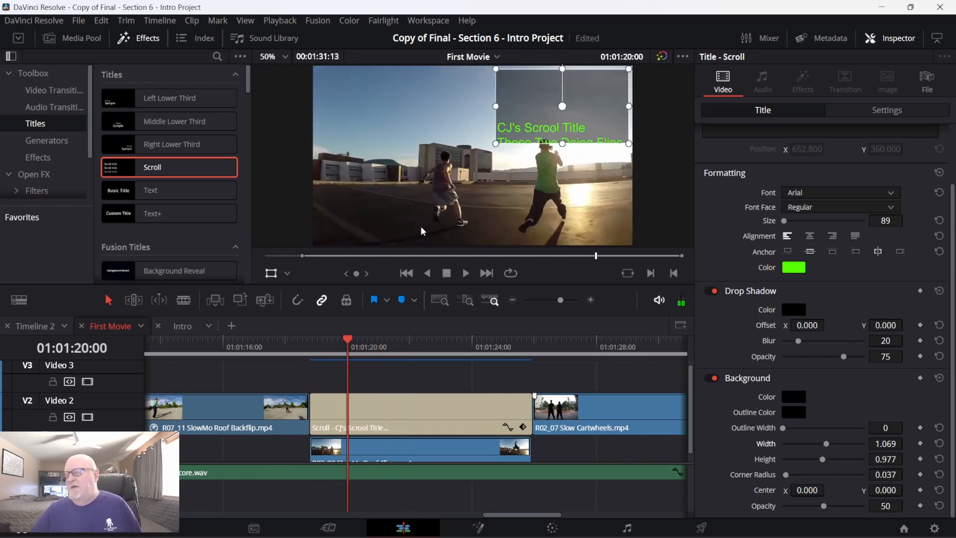
Step: Switch to the Udemy course page in Chrome and review the Section 12 lecture list around the scroll text lecture
mouse_move(553, 532)
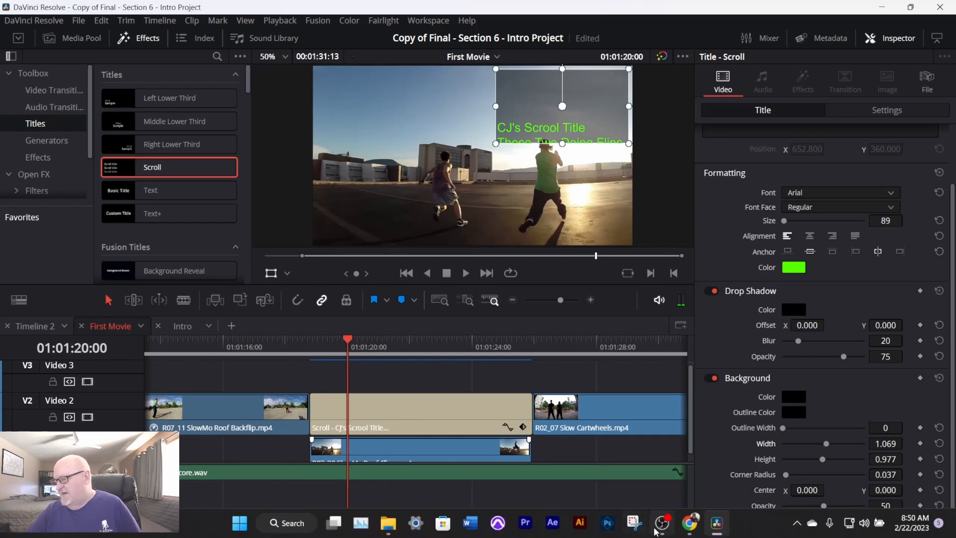
left_click(683, 525)
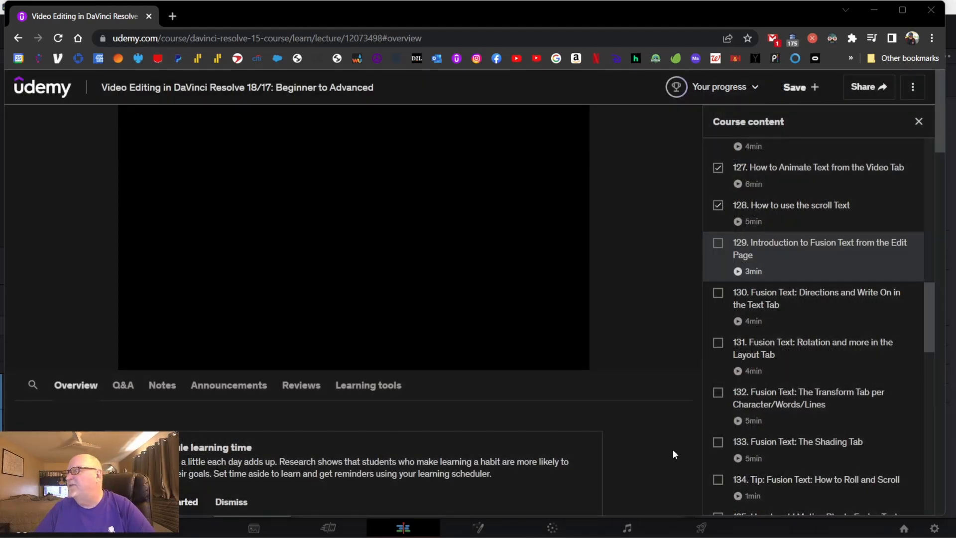
scroll(814, 387, "up", 4)
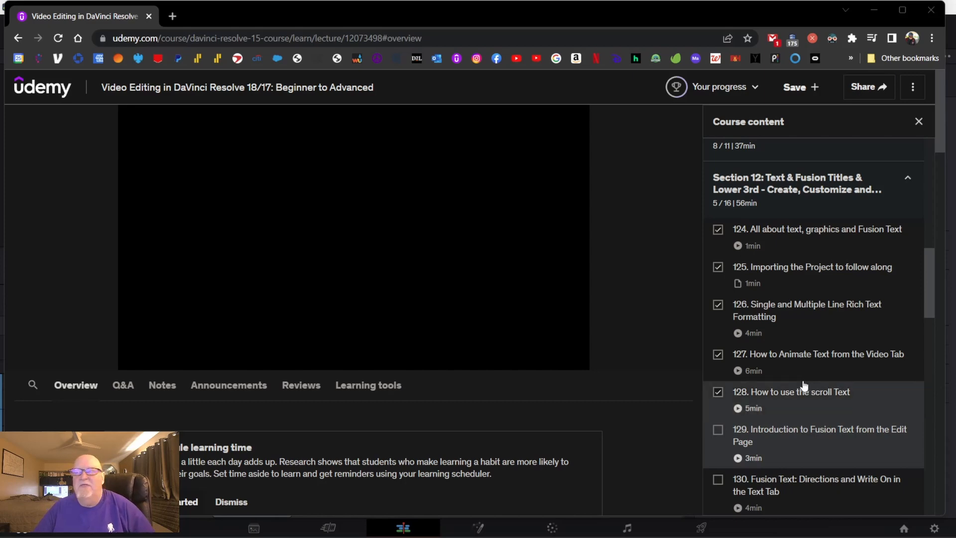
Step: Review the Fusion Text lectures 129 to 136 in Section 12 of the Udemy course, and switch back to DaVinci Resolve
scroll(800, 385, "down", 3)
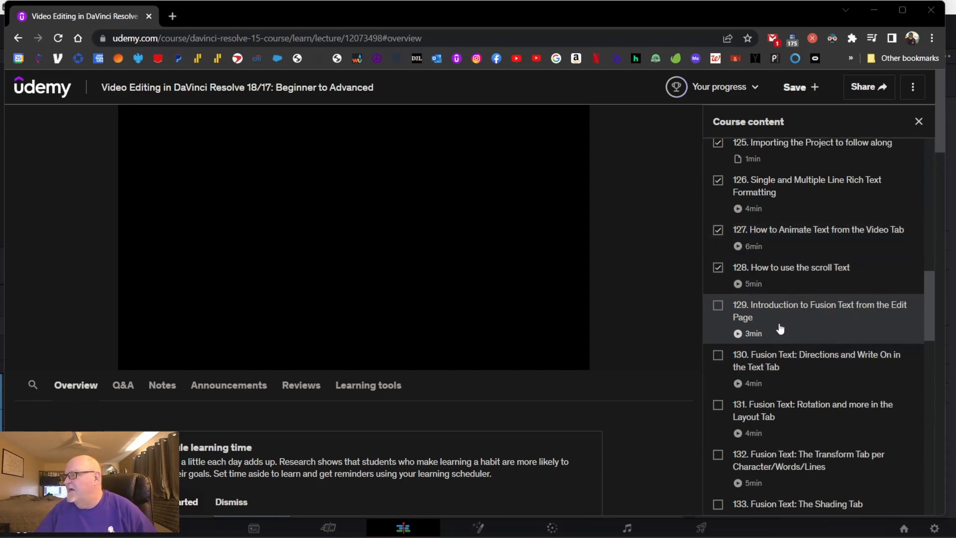
scroll(780, 333, "down", 3)
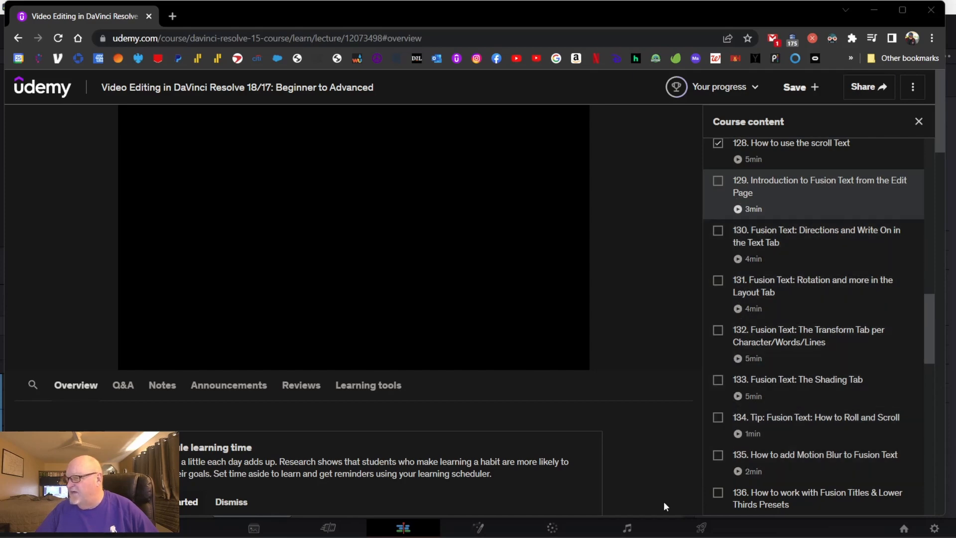
mouse_move(741, 536)
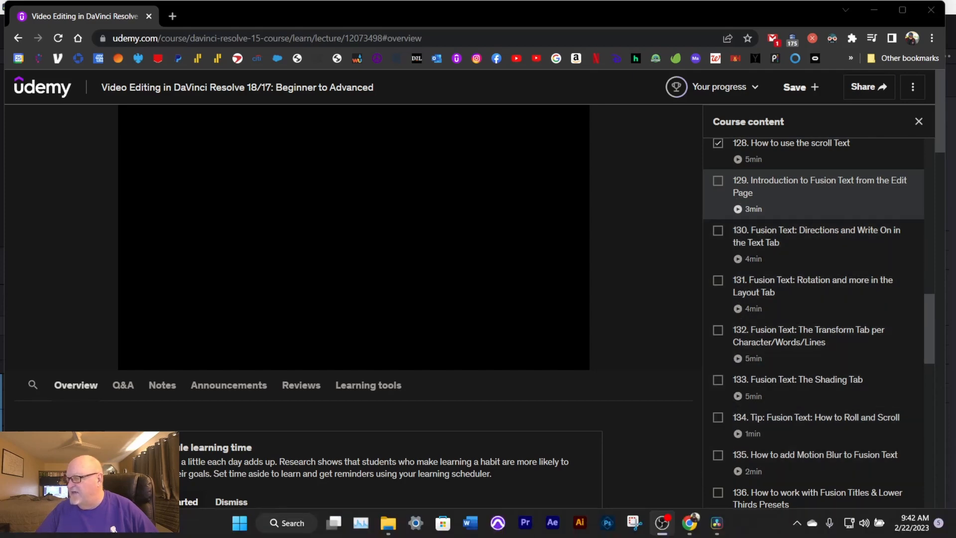
left_click(717, 525)
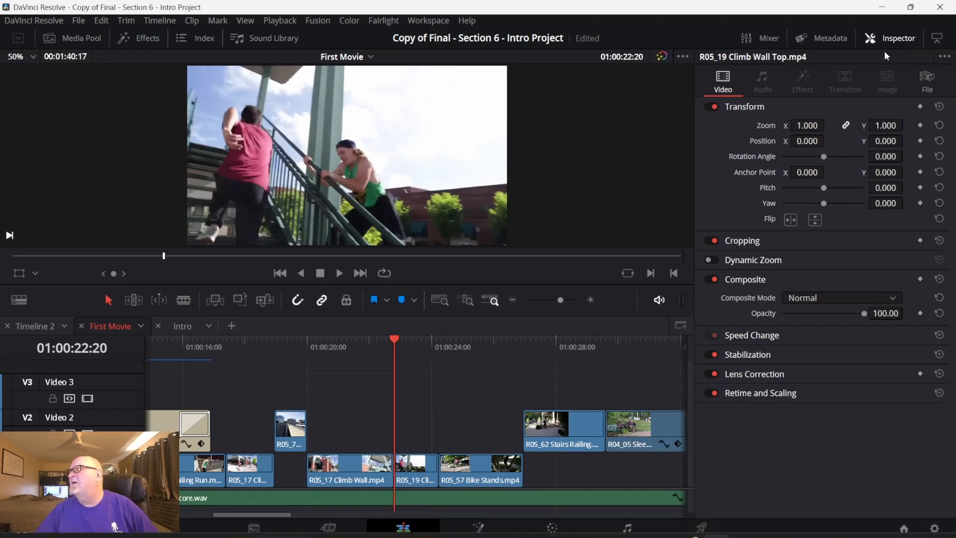
Step: Move the playhead to 01:00:21:03 and place a Solid Color generator on Video 2, starting above the R05_17 Climb Wall clip
left_click(892, 38)
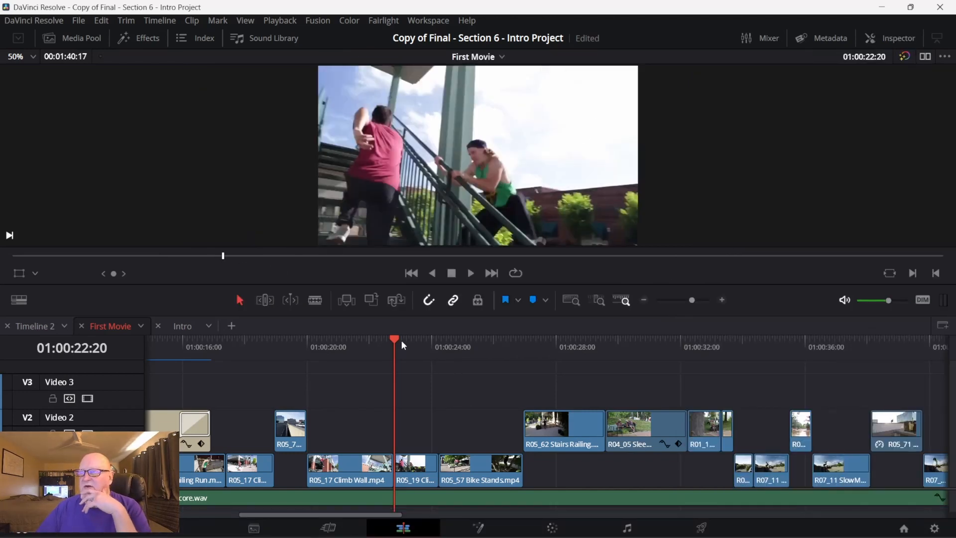
left_click_drag(395, 343, 344, 346)
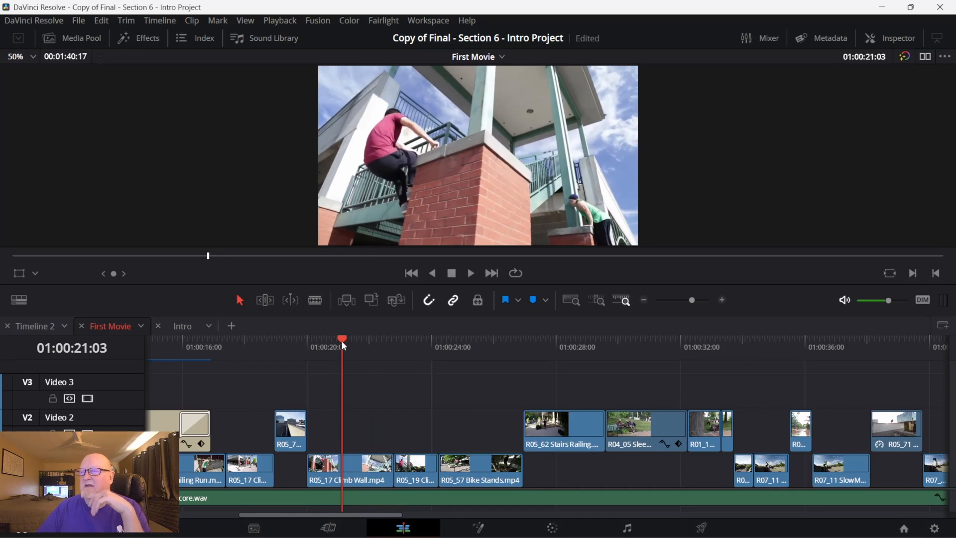
left_click(150, 40)
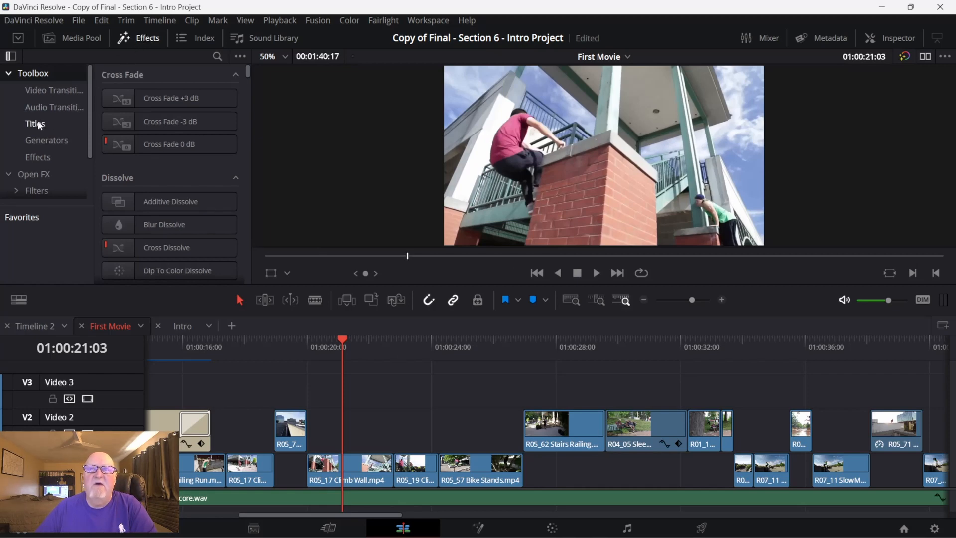
left_click(48, 142)
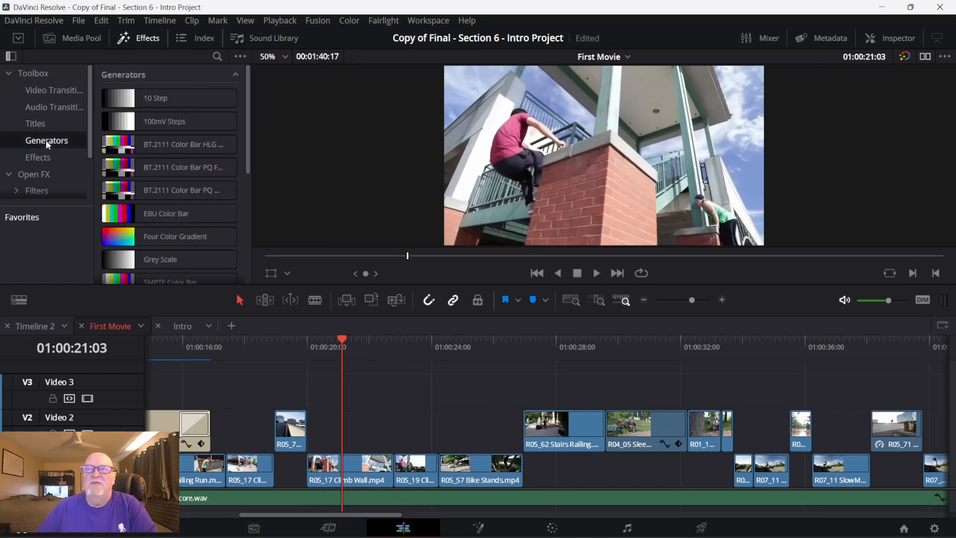
scroll(235, 229, "down", 3)
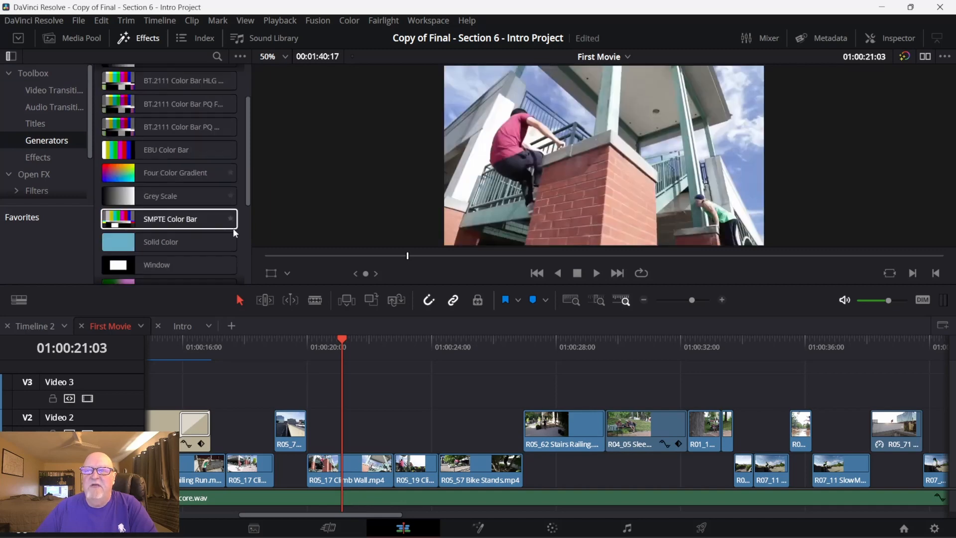
scroll(235, 231, "down", 1)
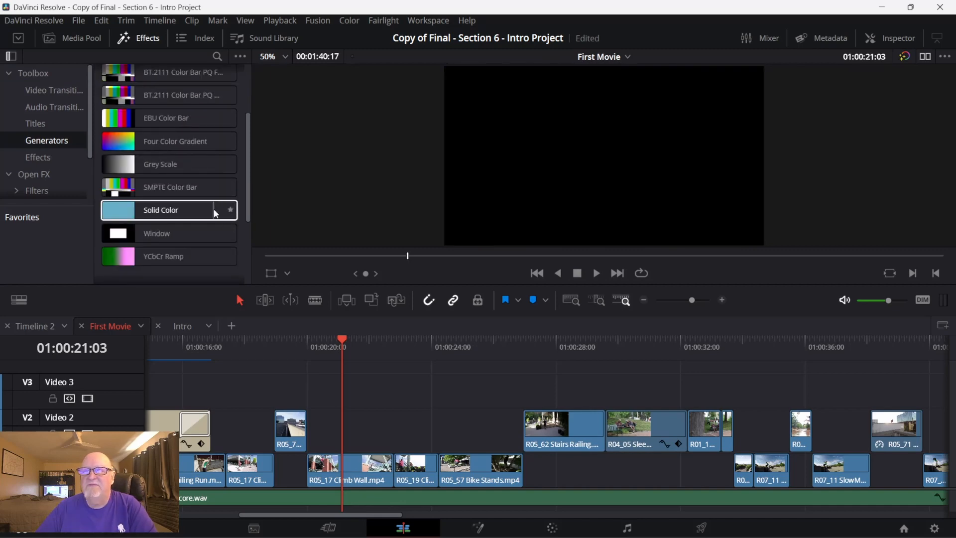
left_click_drag(215, 214, 314, 437)
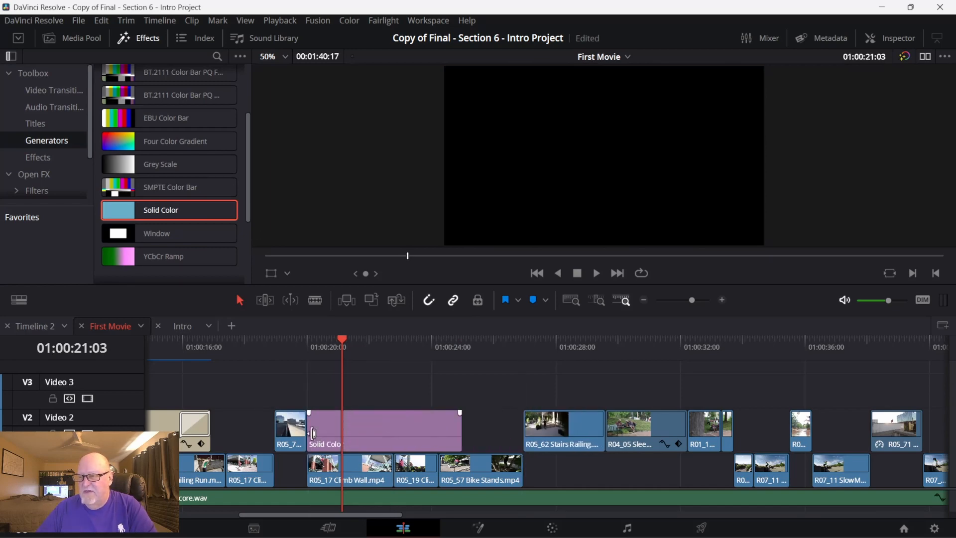
Step: Set the Solid Color generator's color to dark green #005500
left_click(413, 419)
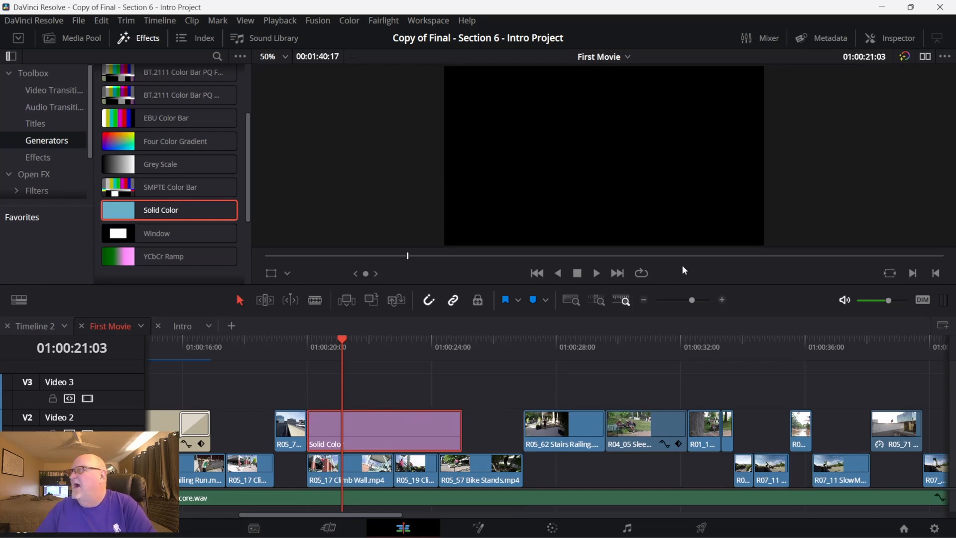
left_click(894, 39)
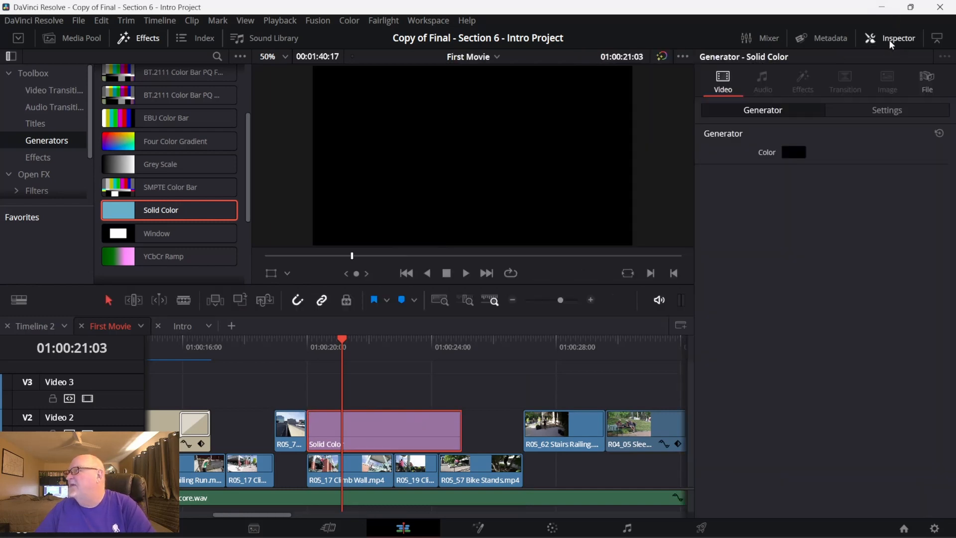
left_click(795, 152)
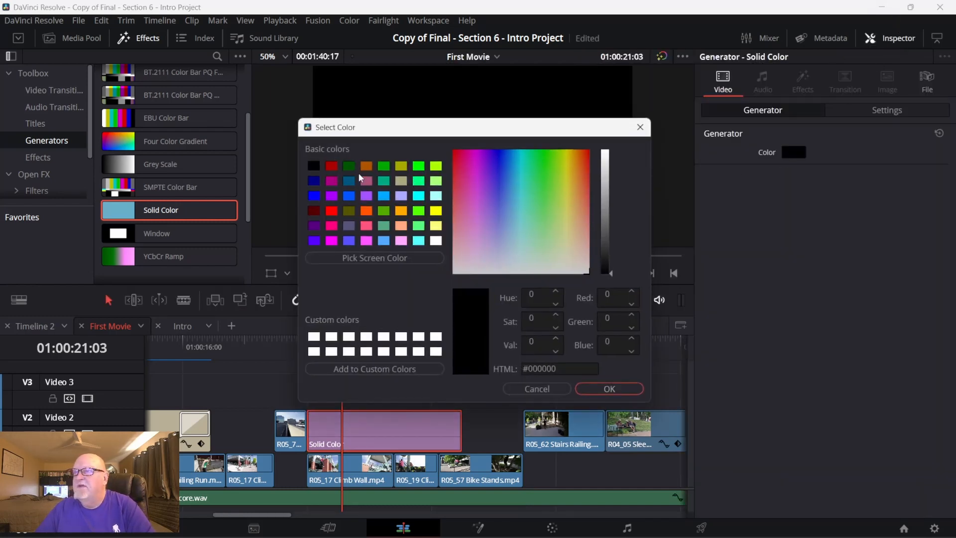
left_click(349, 166)
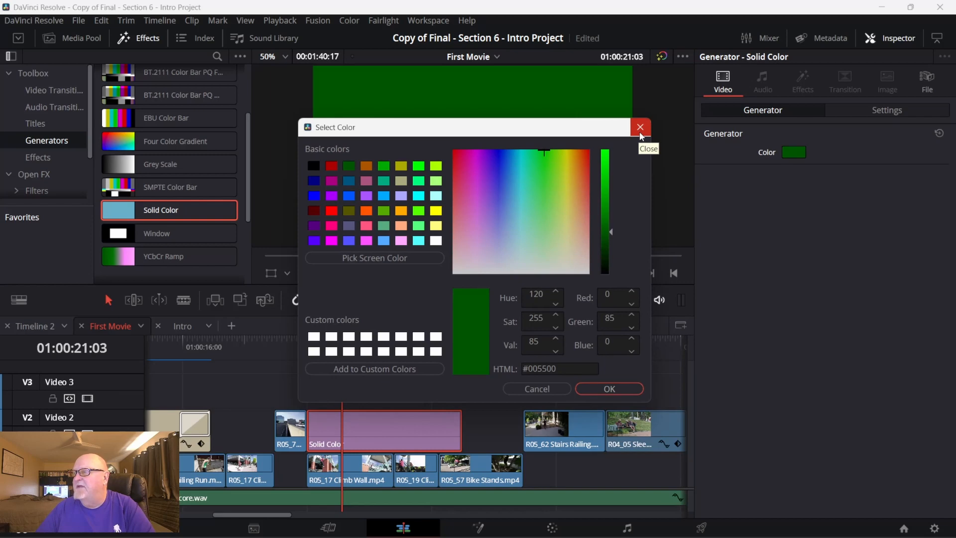
left_click(614, 391)
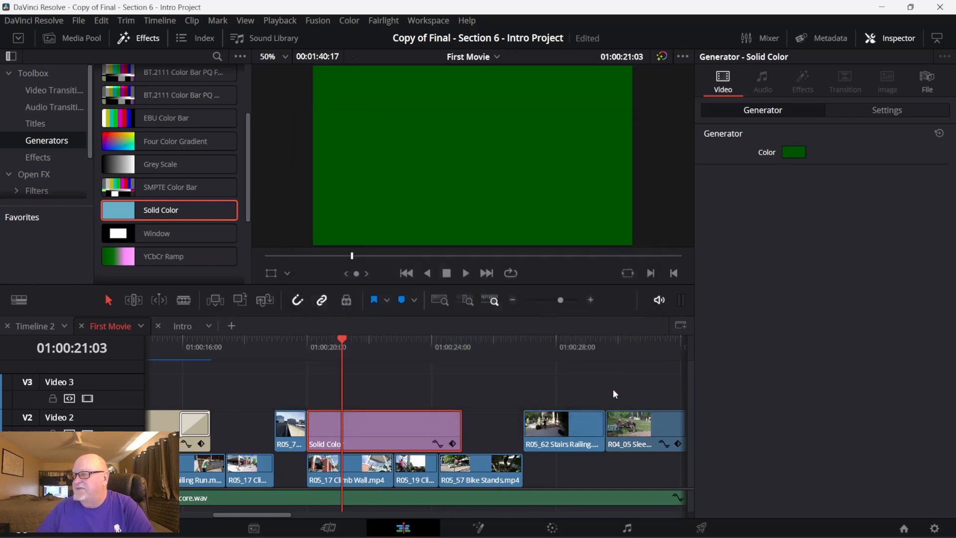
Step: Add a Text+ title on Video 3 above the Solid Color clip, reading "Custom Title", "This is a" and "Demonstration" on three lines
left_click(36, 124)
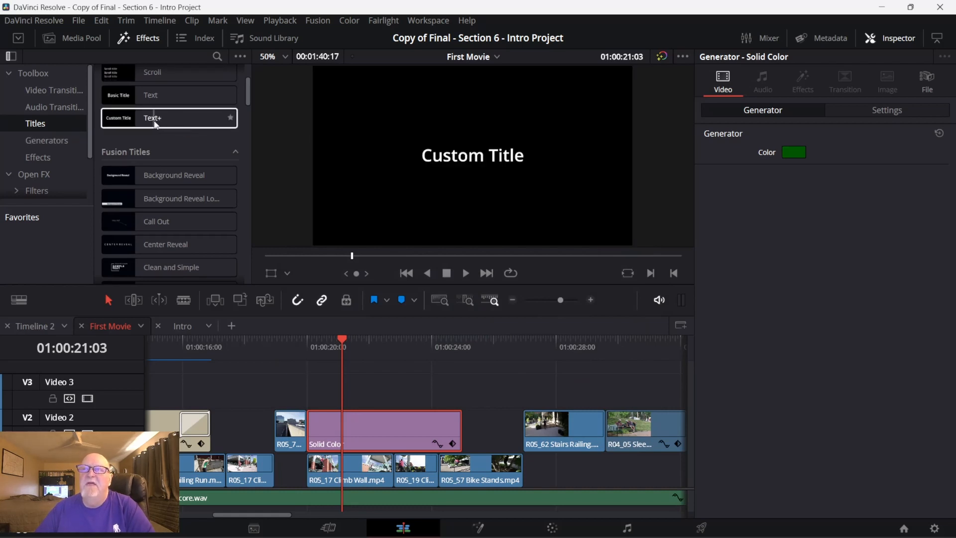
left_click_drag(155, 122, 307, 402)
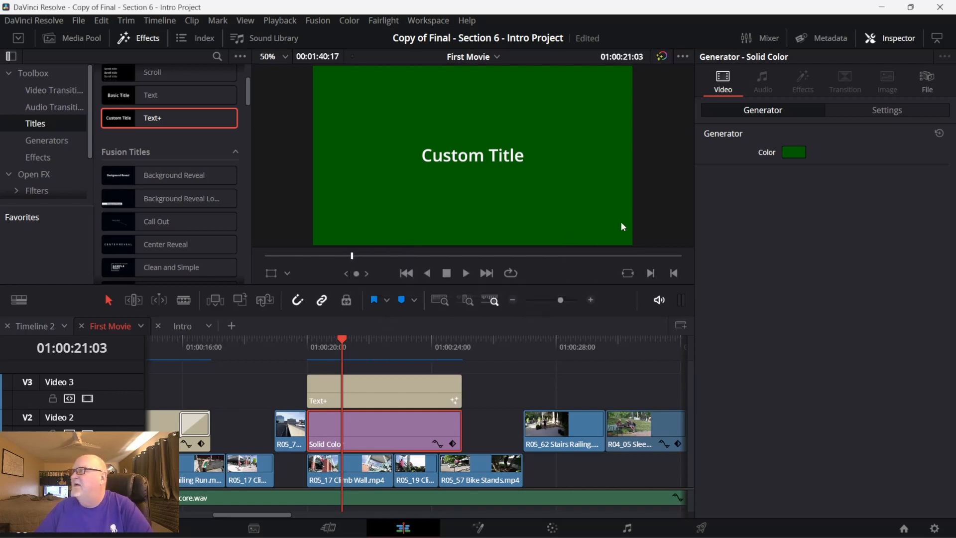
left_click(393, 393)
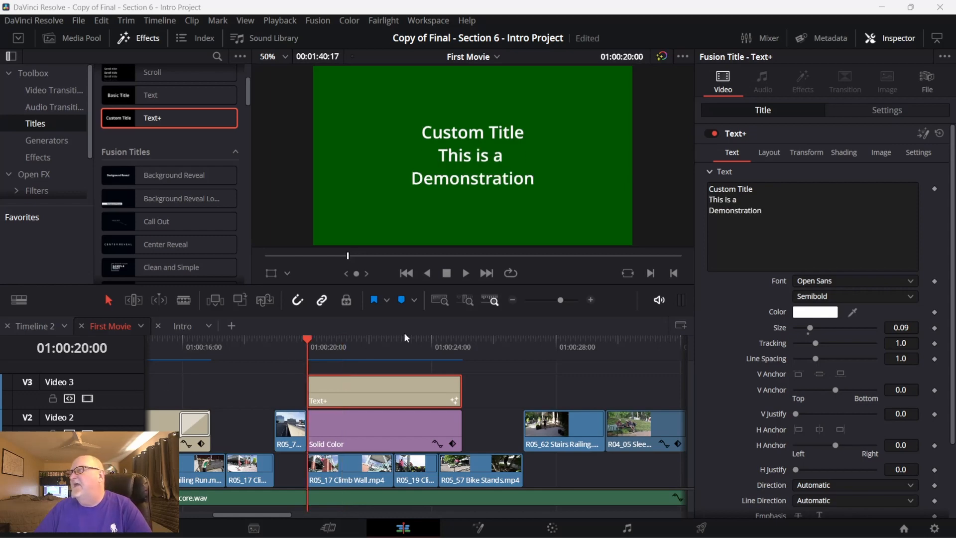
Step: Check which Render Cache mode is active in the playback options
left_click(289, 24)
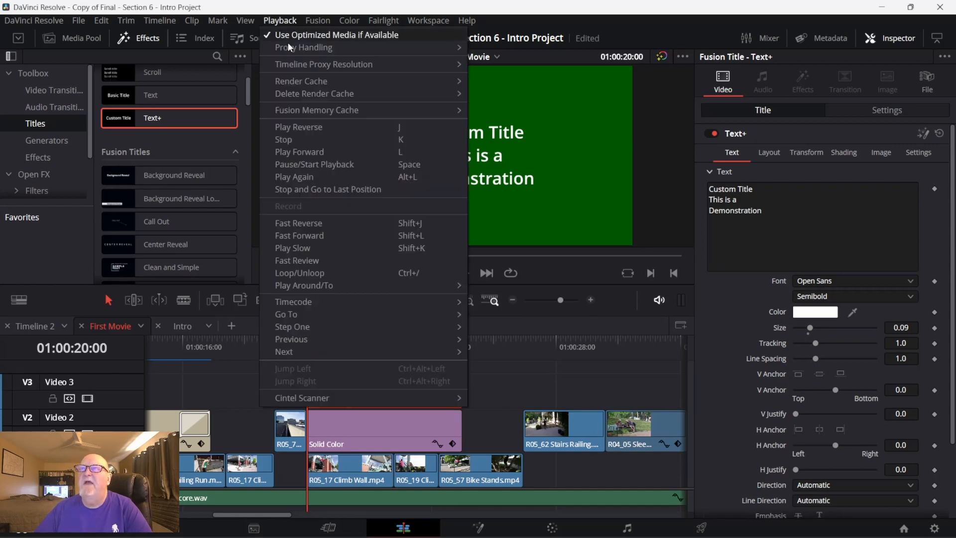
mouse_move(295, 82)
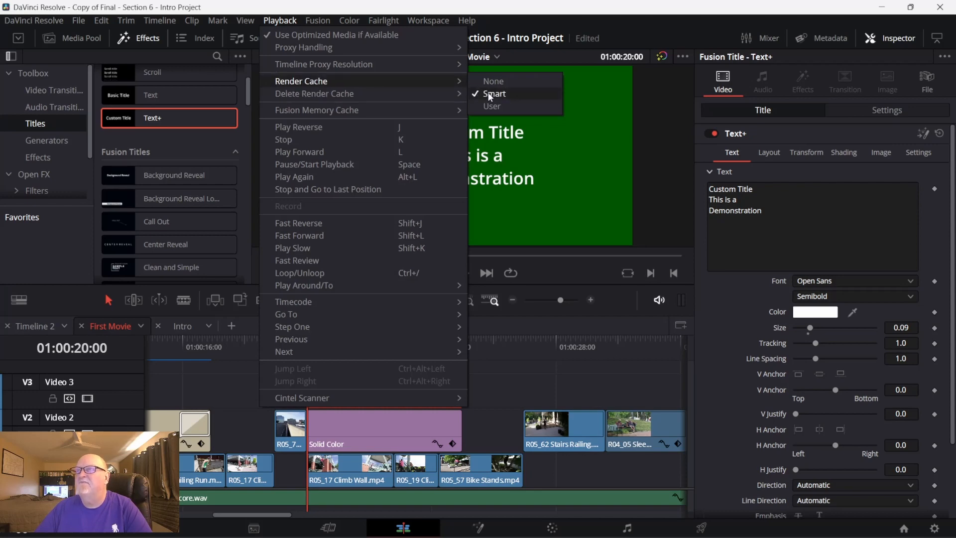
left_click(274, 21)
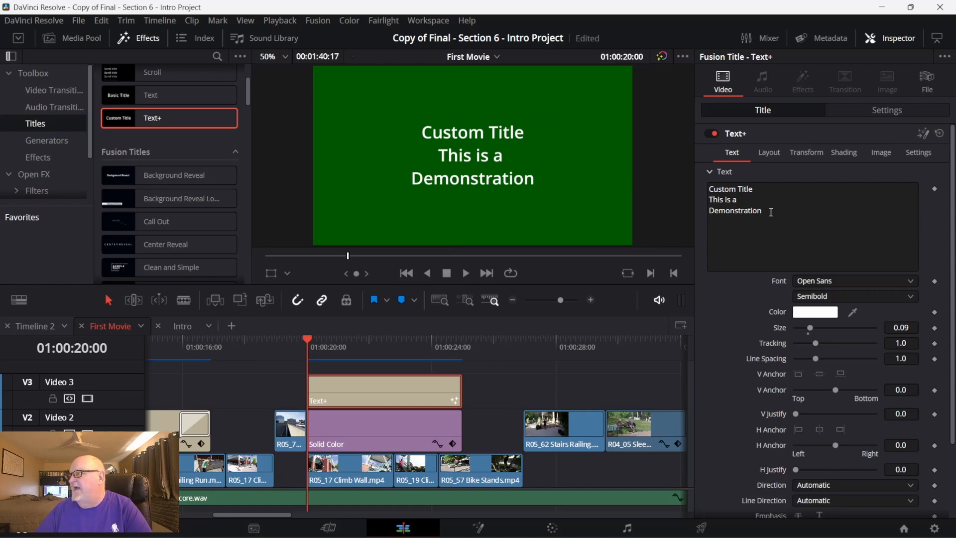
Step: Change the Text+ title's font to Arial with the Narrow style
left_click_drag(771, 212, 709, 189)
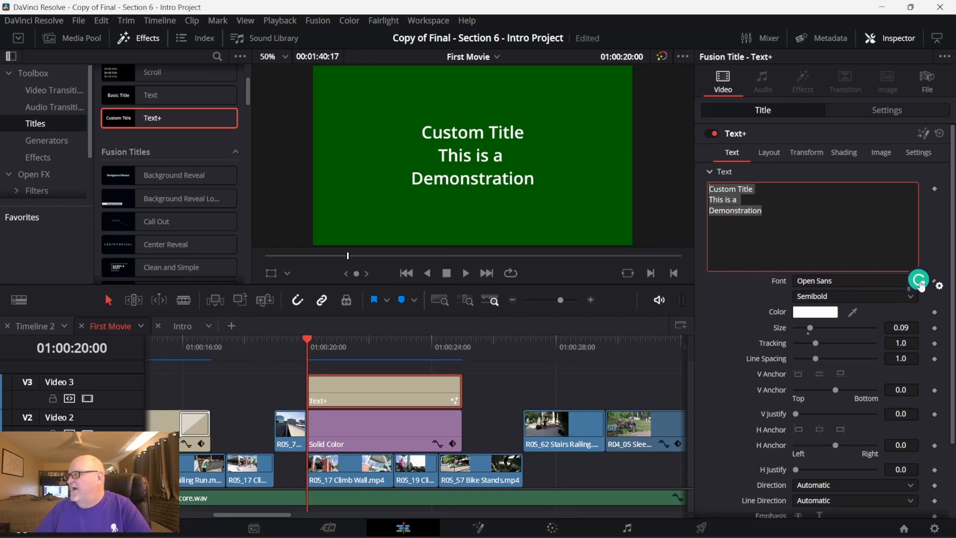
left_click(850, 281)
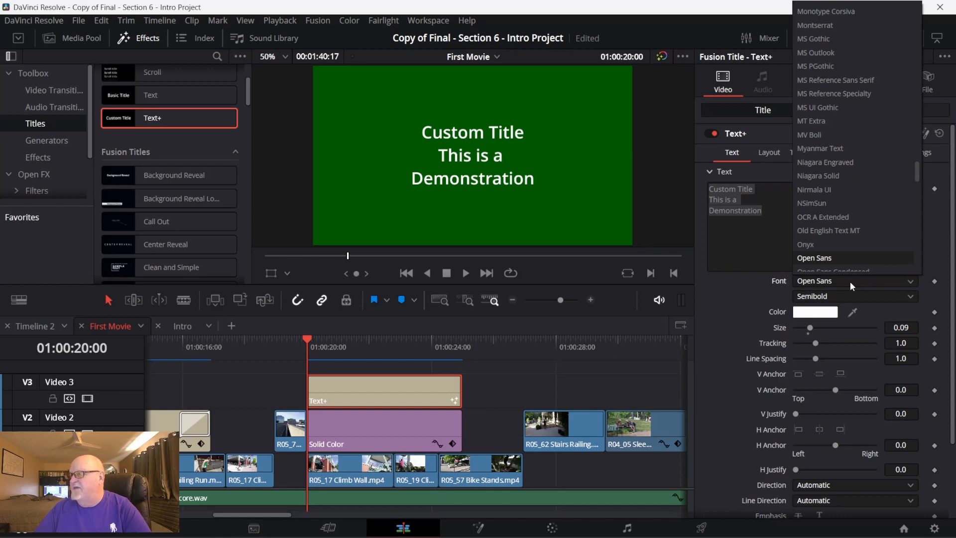
key("a")
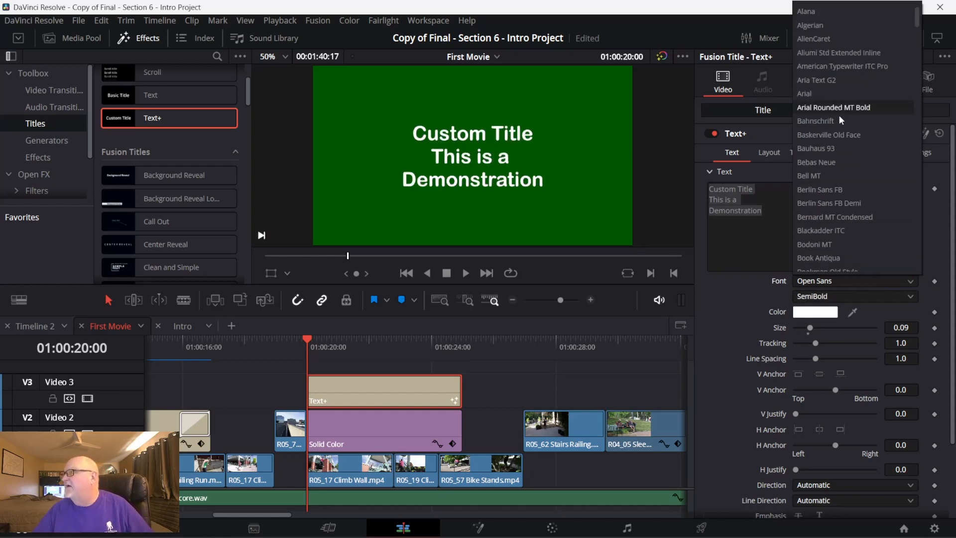
left_click(818, 94)
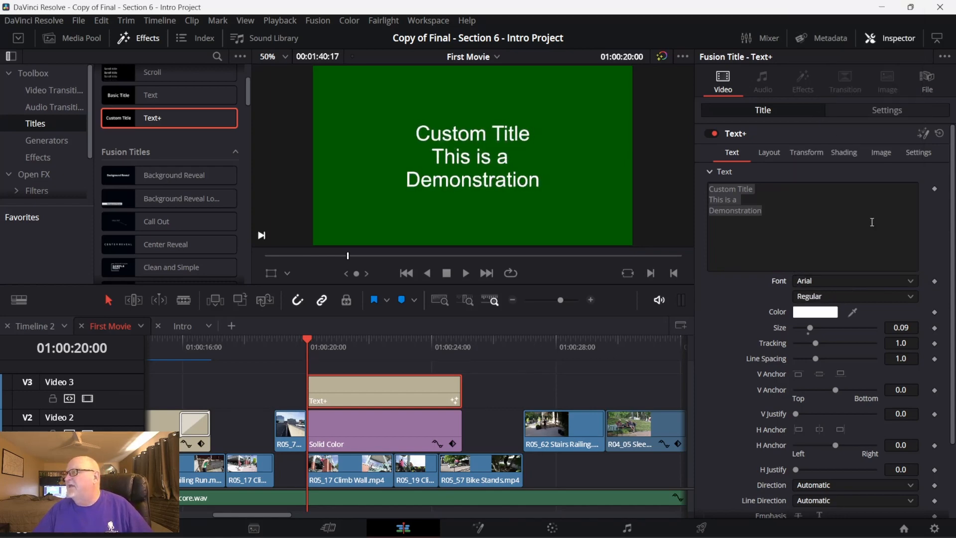
left_click(903, 294)
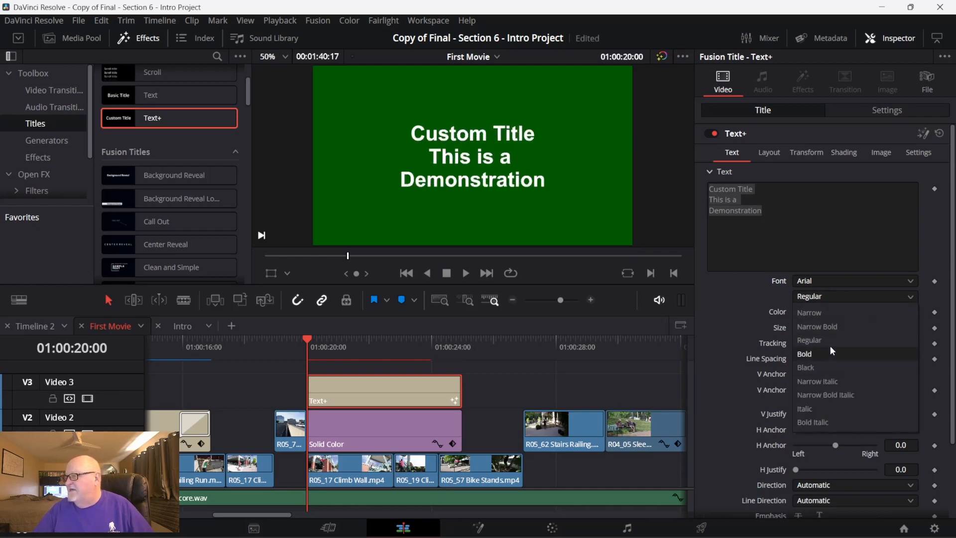
left_click(837, 310)
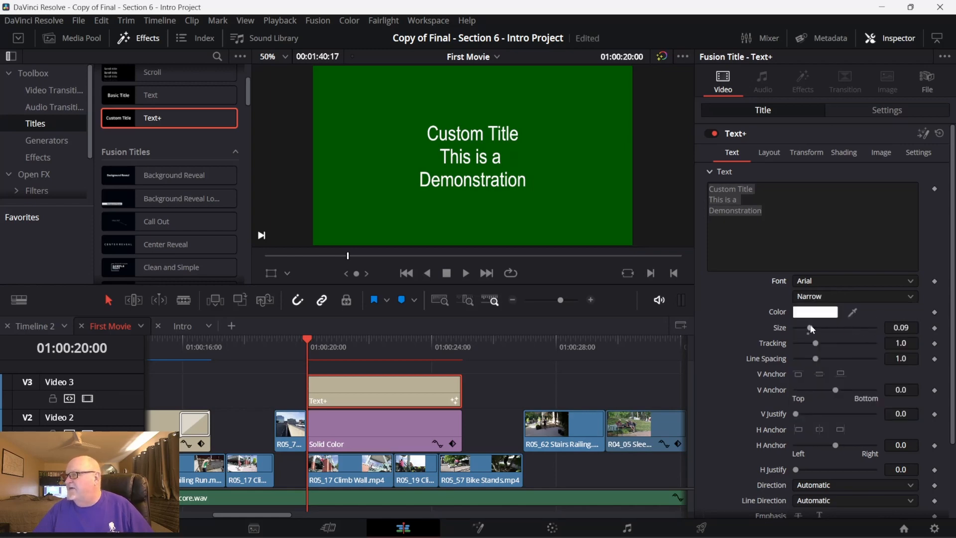
Step: Increase the Text+ title's size to 0.1811, its tracking to 1.134 and its line spacing to 1.291
mouse_move(811, 328)
left_mouse_down()
mouse_move(825, 328)
mouse_move(819, 344)
left_mouse_up()
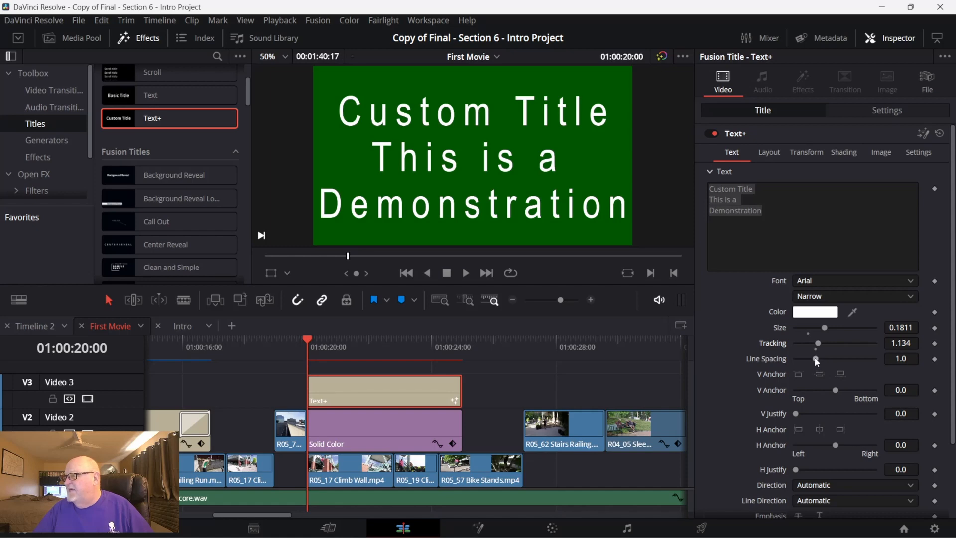
left_click_drag(815, 358, 822, 359)
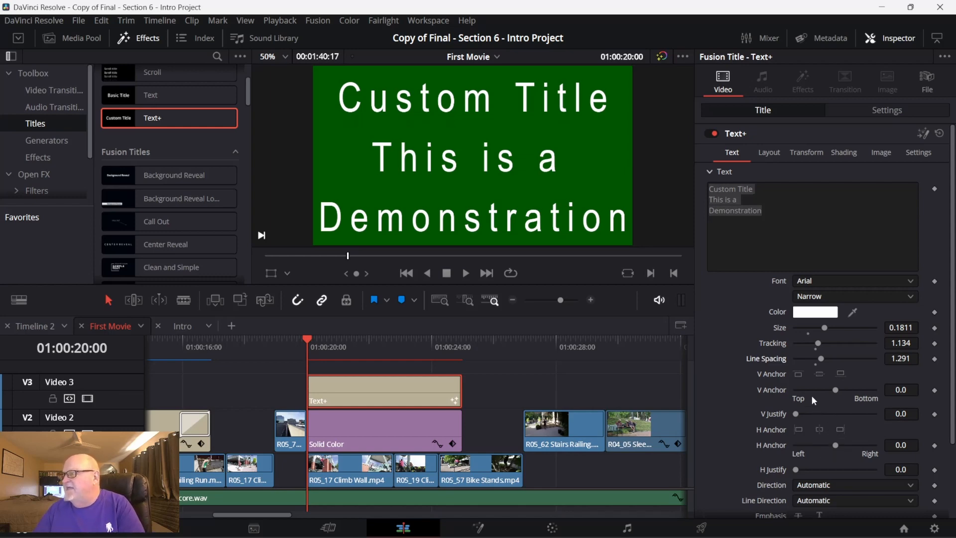
Step: Reset the title's line spacing and tracking to 1.0 and its size to 0.08, their defaults
double_click(816, 359)
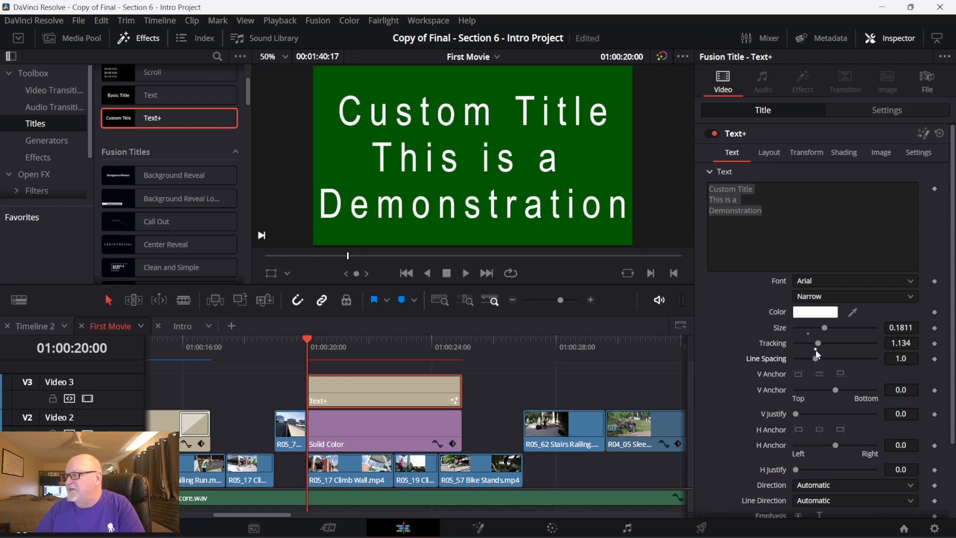
double_click(814, 342)
double_click(810, 332)
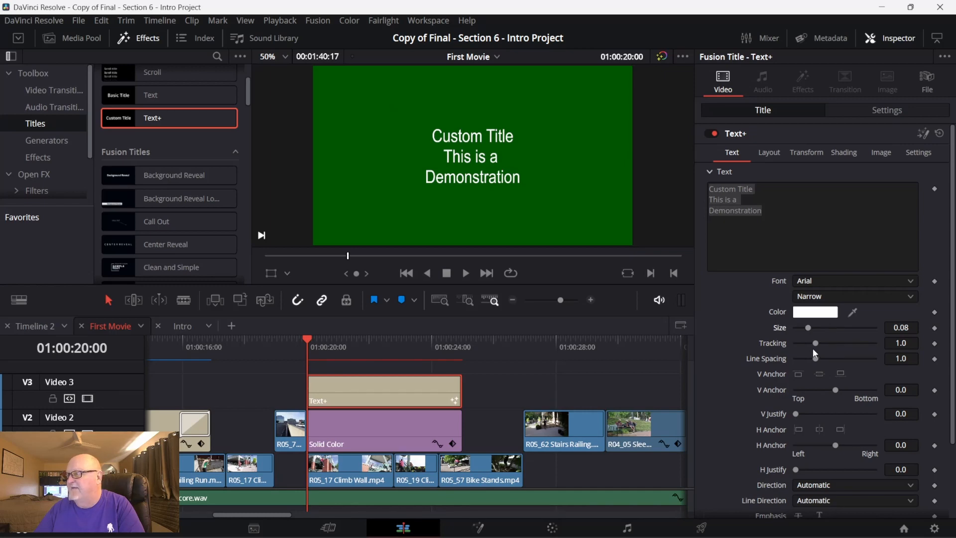
Step: Try the top and bottom vertical anchors on the title text, and return it to the centre anchor
left_click(800, 374)
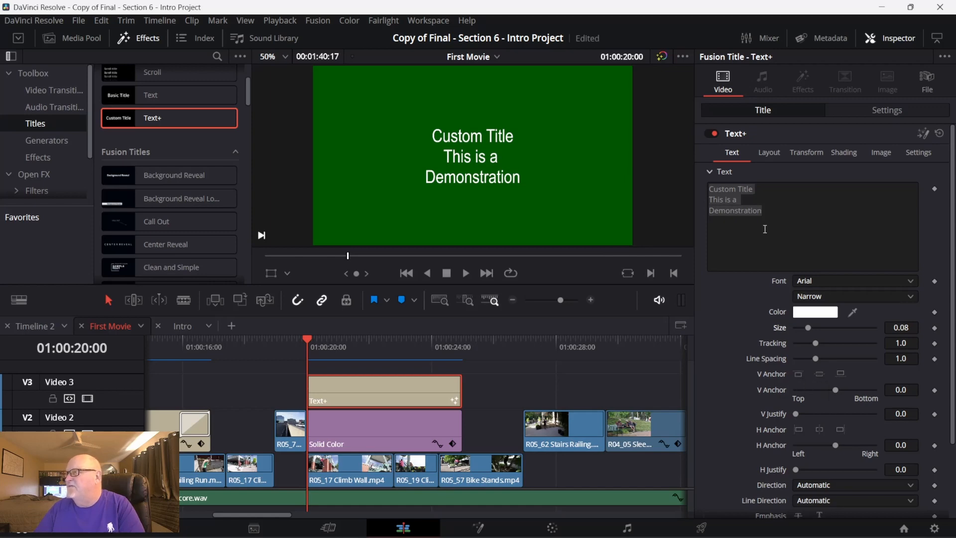
left_click(795, 376)
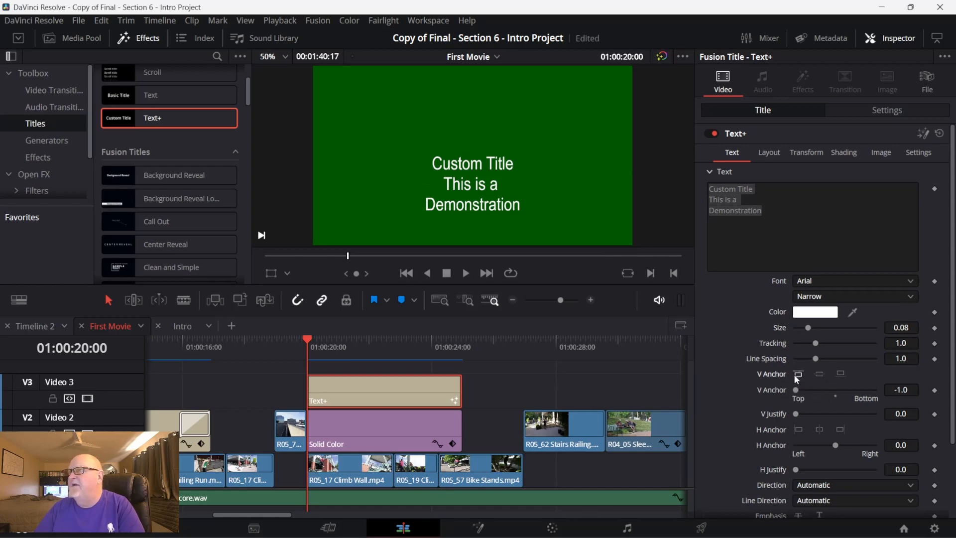
left_click(845, 374)
left_click(819, 376)
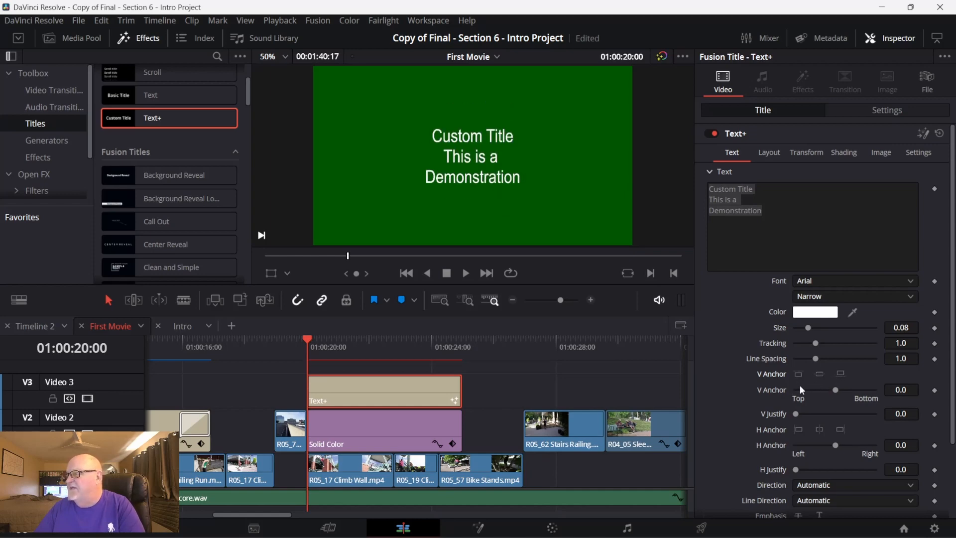
Step: Try a vertical anchor of -0.34 and then left, right and 0.38 horizontal anchors on the title, returning both anchors to 0.0
mouse_move(837, 389)
left_mouse_down()
mouse_move(823, 387)
mouse_move(856, 382)
mouse_move(814, 384)
mouse_move(824, 384)
left_mouse_up()
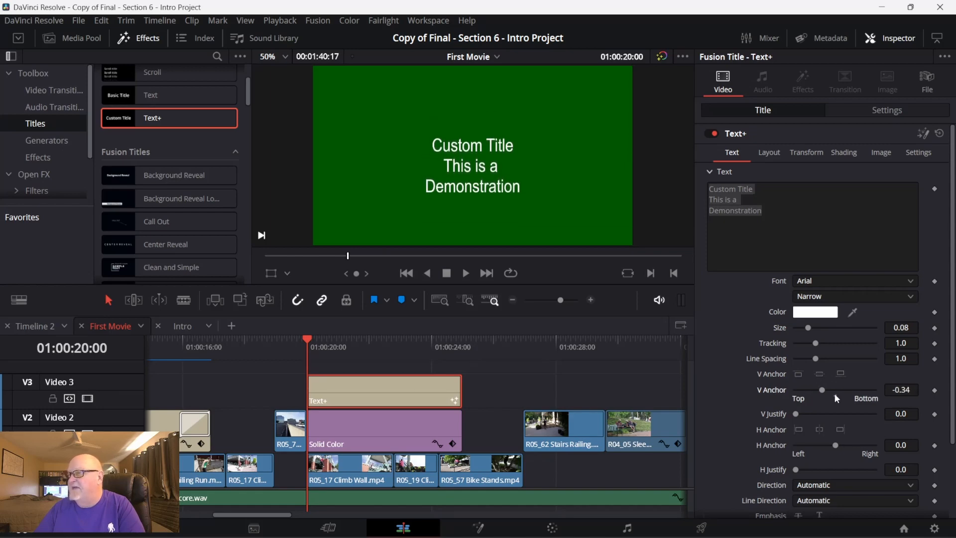
double_click(836, 396)
scroll(837, 397, "down", 3)
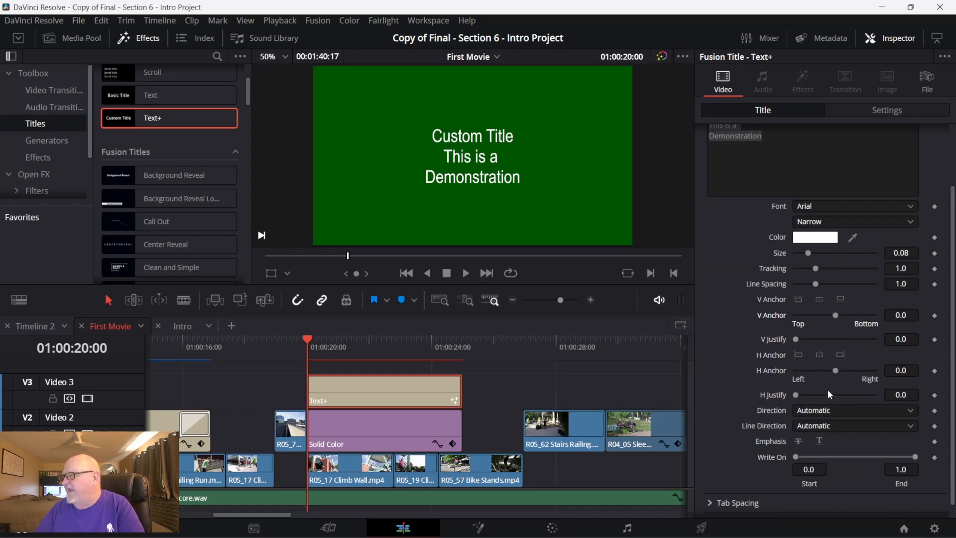
left_click(799, 355)
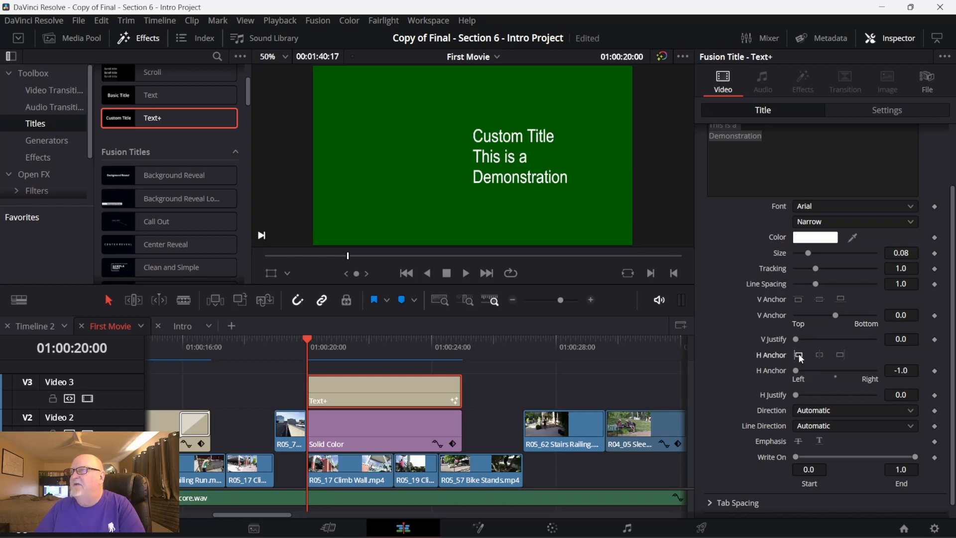
left_click(841, 355)
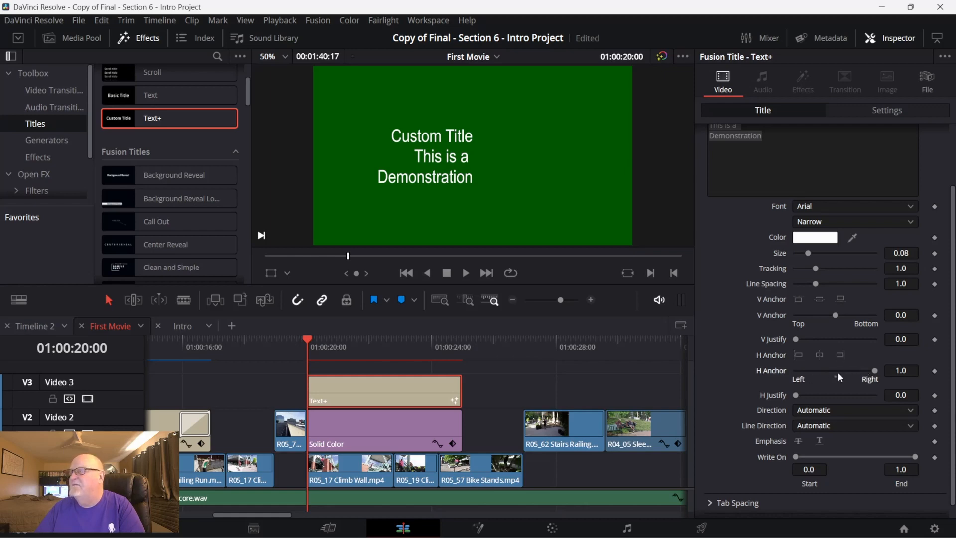
mouse_move(840, 377)
left_mouse_down()
mouse_move(864, 373)
mouse_move(841, 367)
mouse_move(852, 373)
left_mouse_up()
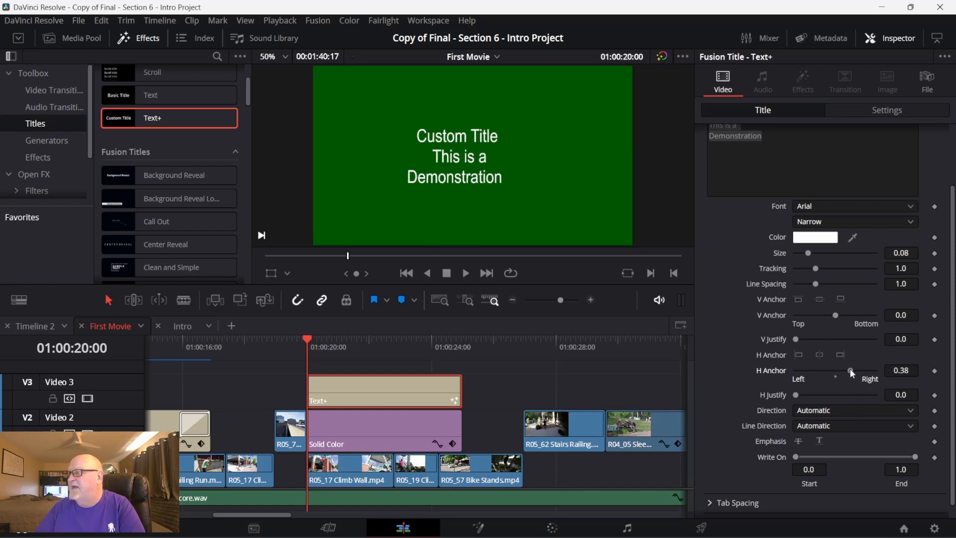
left_click(819, 354)
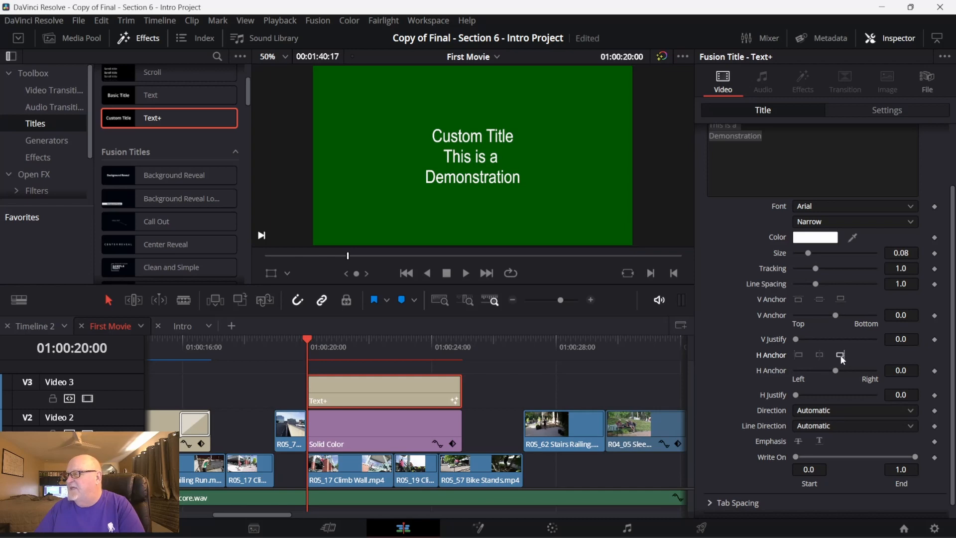
Step: Try the Horizontal and Reversed Horizontal text directions on the title, and return the direction to Automatic
scroll(824, 360, "down", 1)
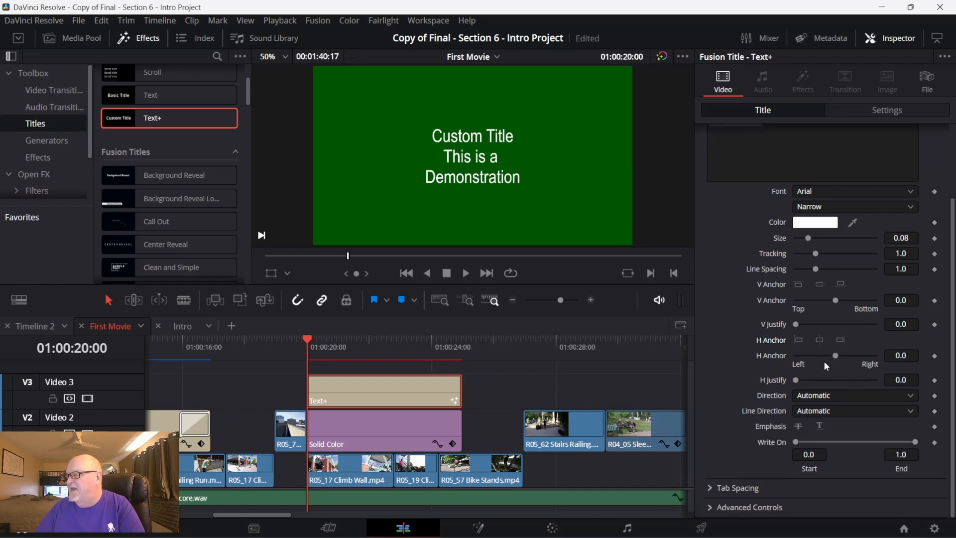
left_click(829, 397)
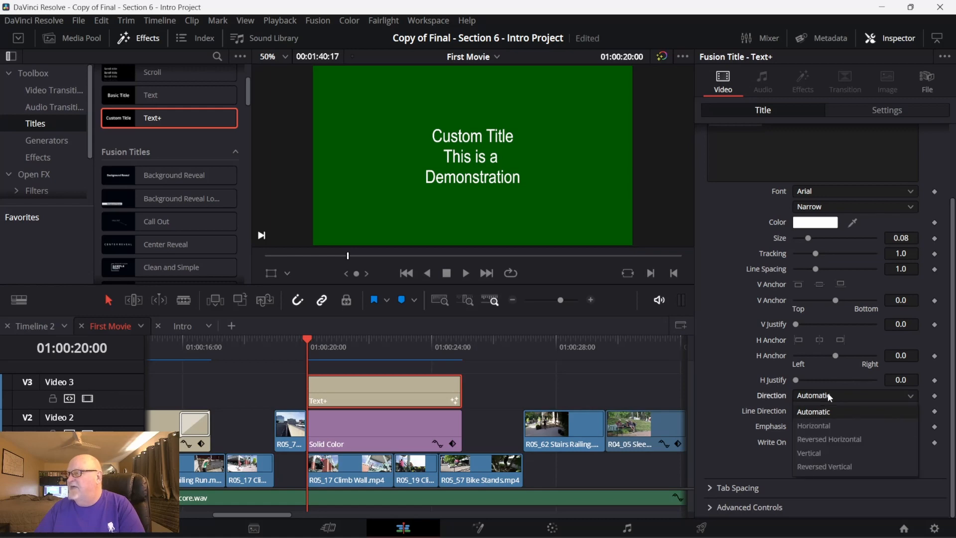
left_click(822, 427)
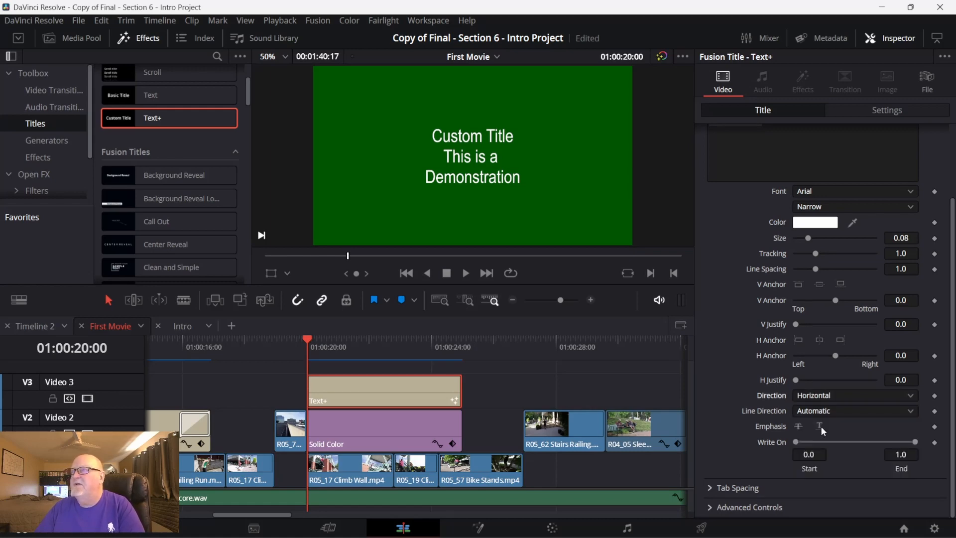
scroll(748, 329, "up", 5)
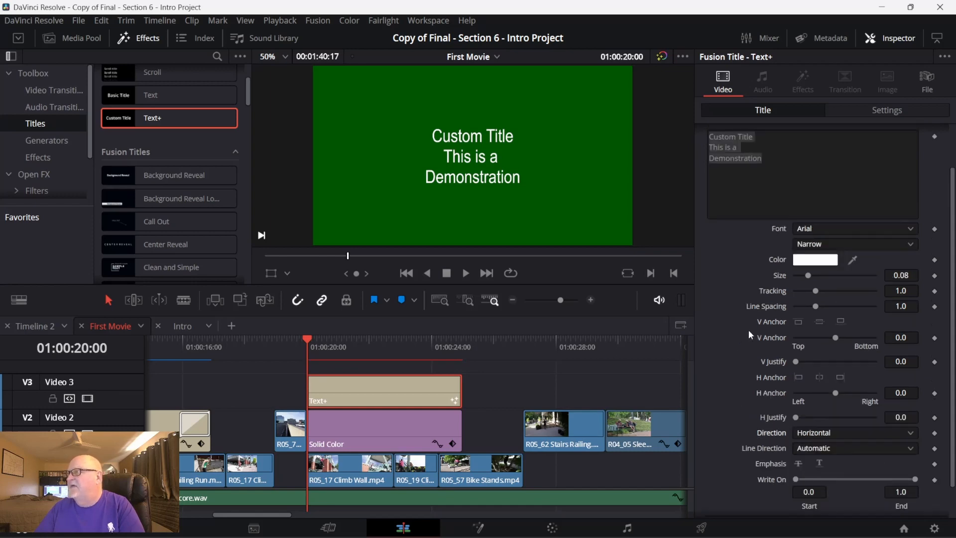
scroll(781, 333, "down", 5)
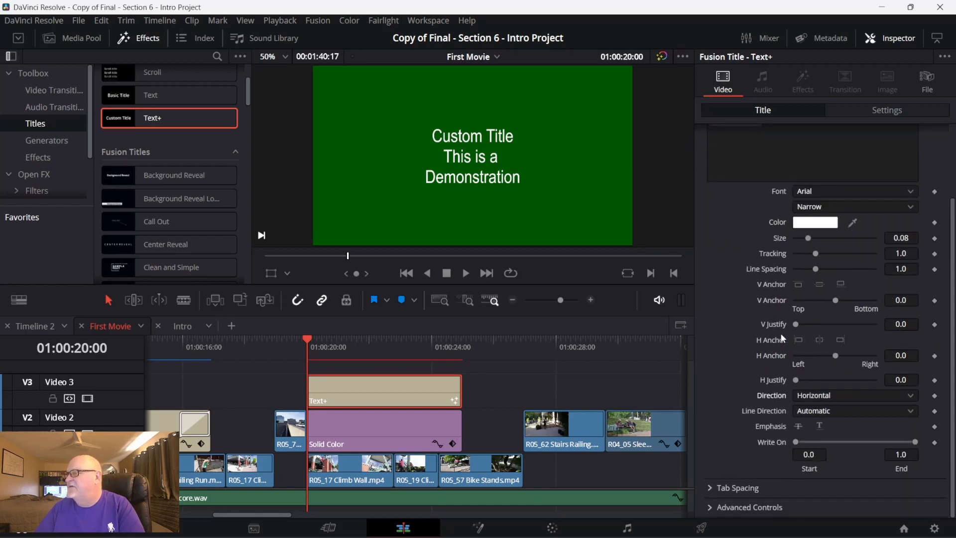
left_click(817, 396)
left_click(818, 439)
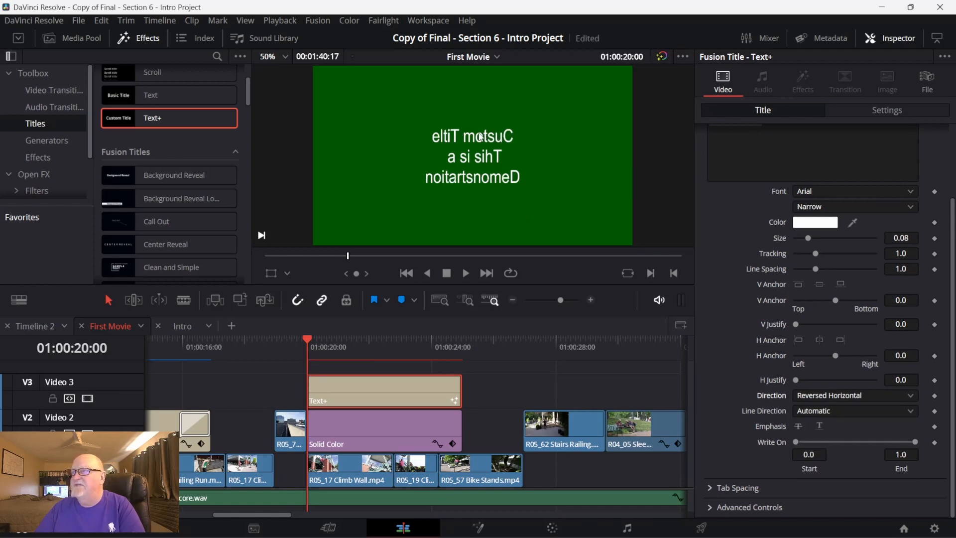
left_click(825, 396)
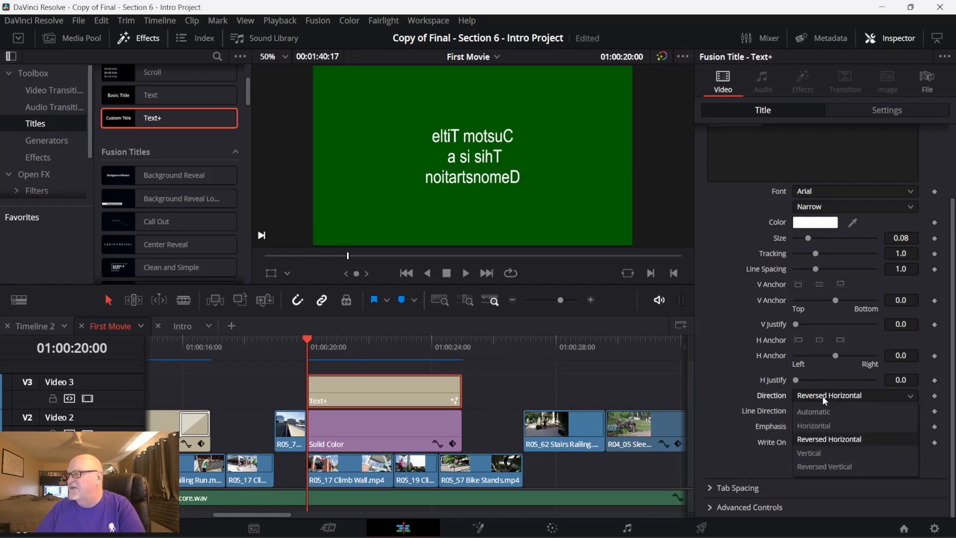
left_click(821, 427)
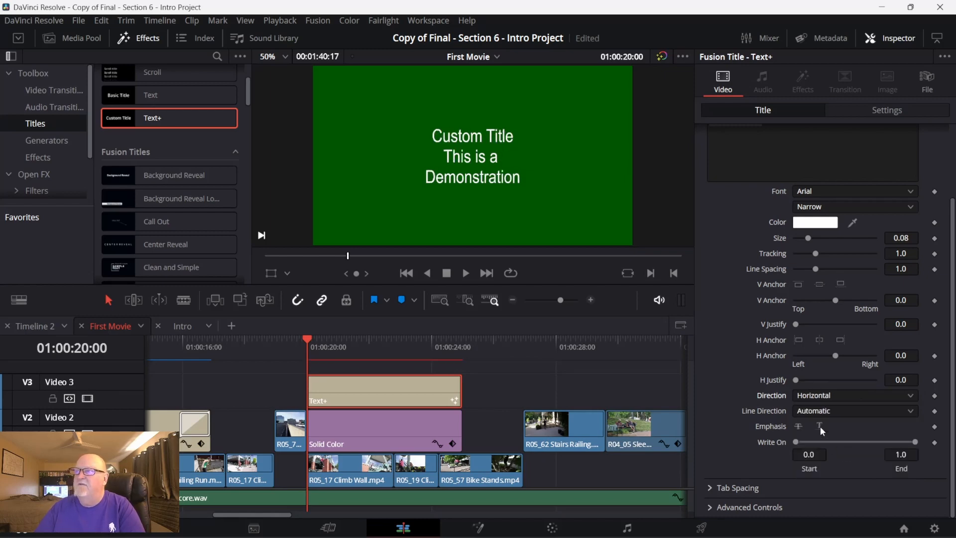
left_click(824, 398)
left_click(821, 410)
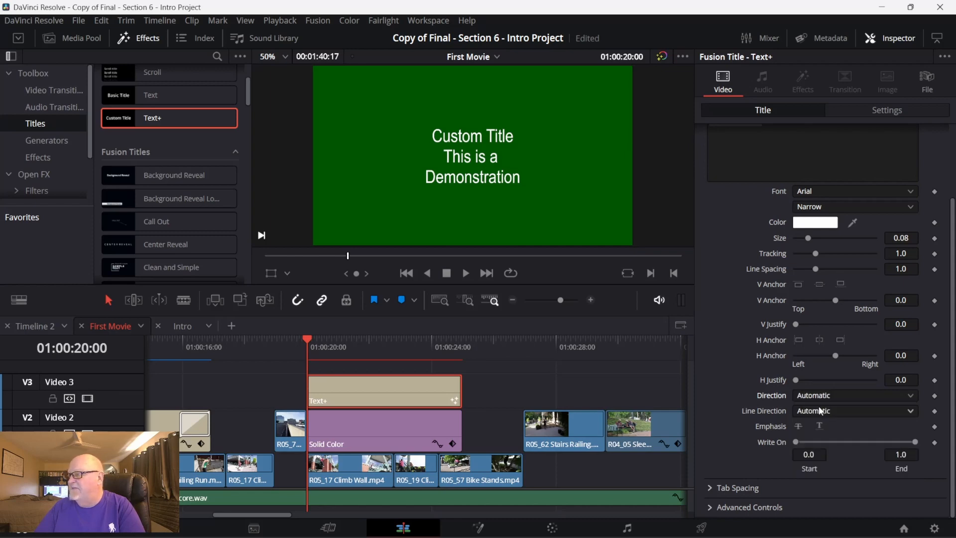
Step: Try the Vertical text direction on the title, and set the direction back to Automatic
left_click(838, 392)
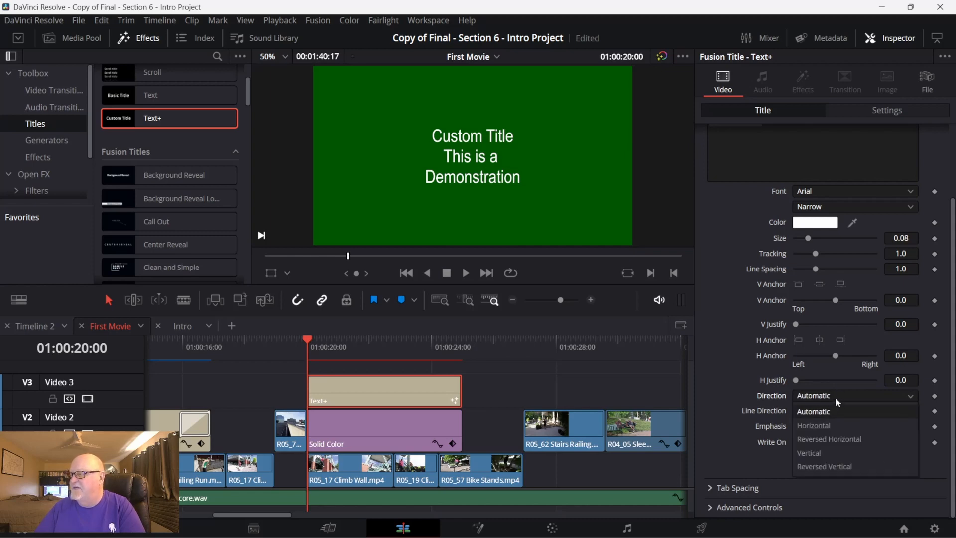
left_click(826, 453)
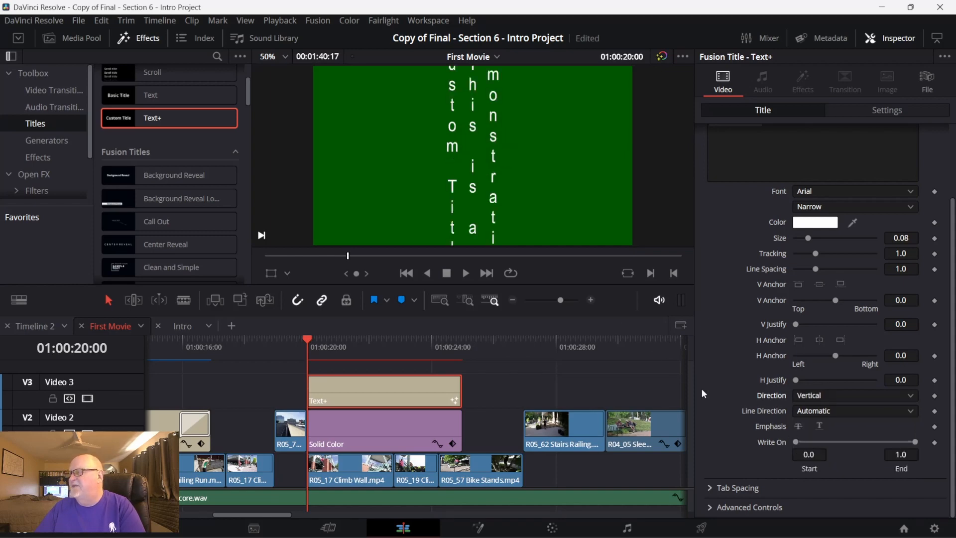
left_click(831, 394)
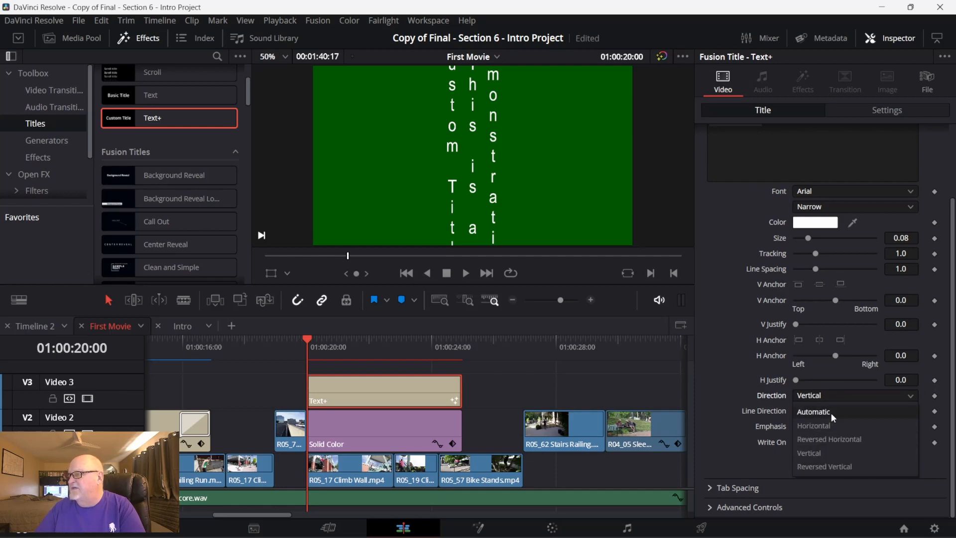
left_click(831, 412)
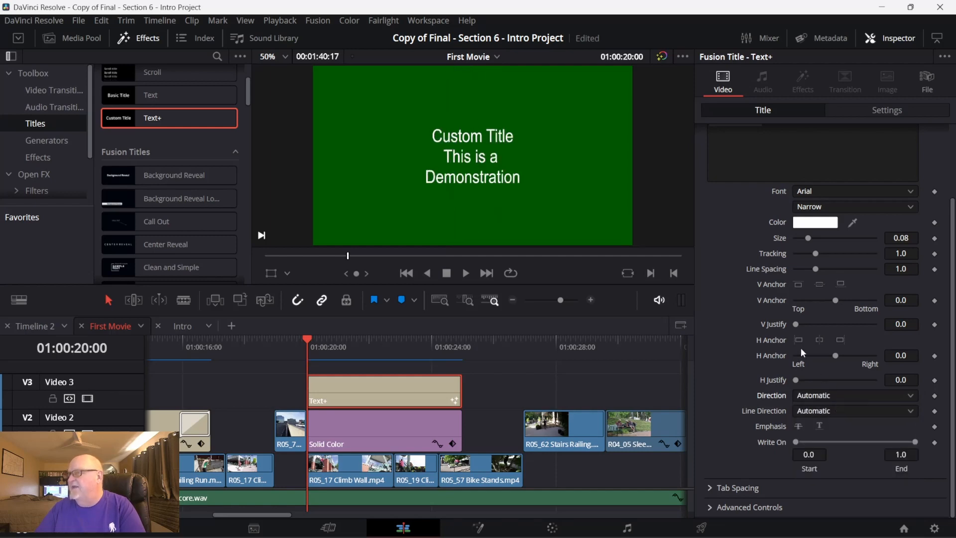
left_click(857, 394)
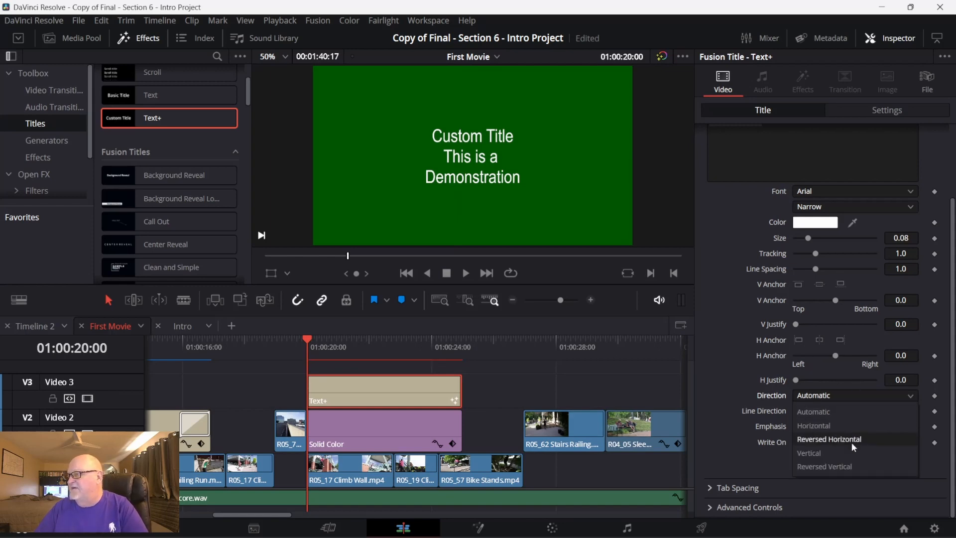
left_click(743, 387)
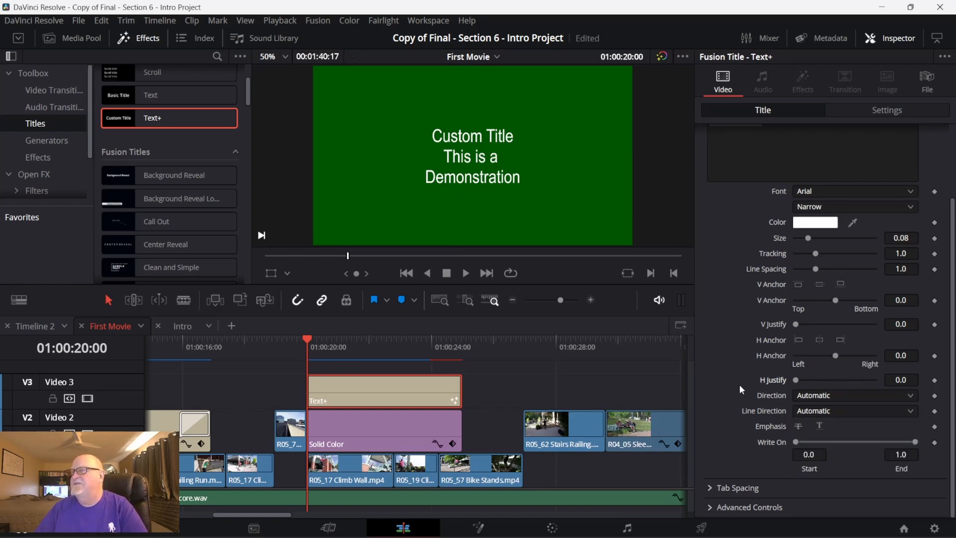
Step: Try the Bottom Up line direction on the title, and set the line direction to Top Down
left_click(829, 408)
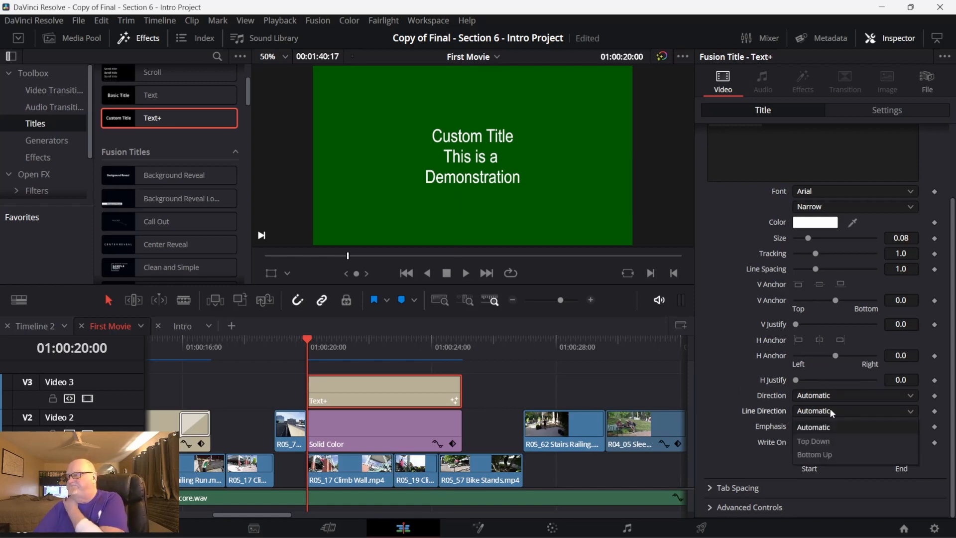
left_click(824, 442)
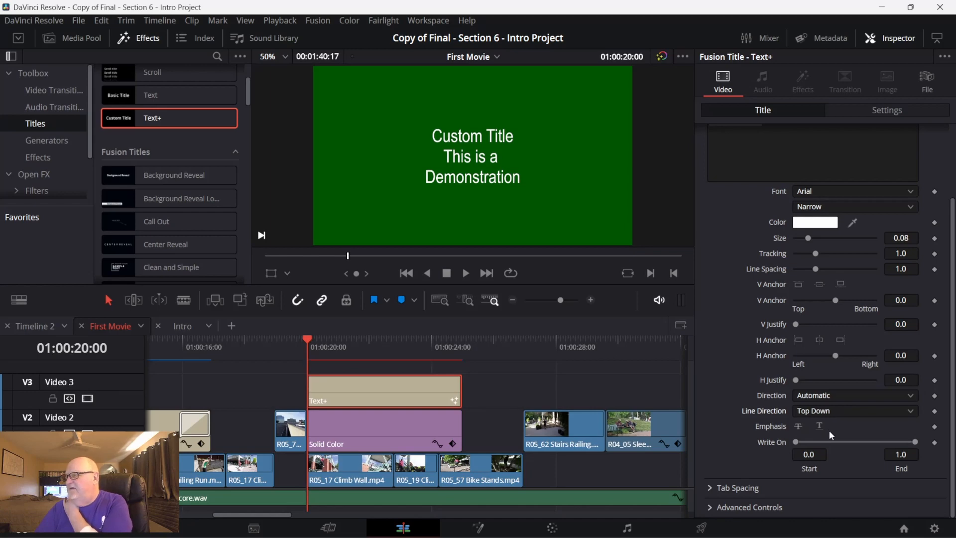
left_click(829, 415)
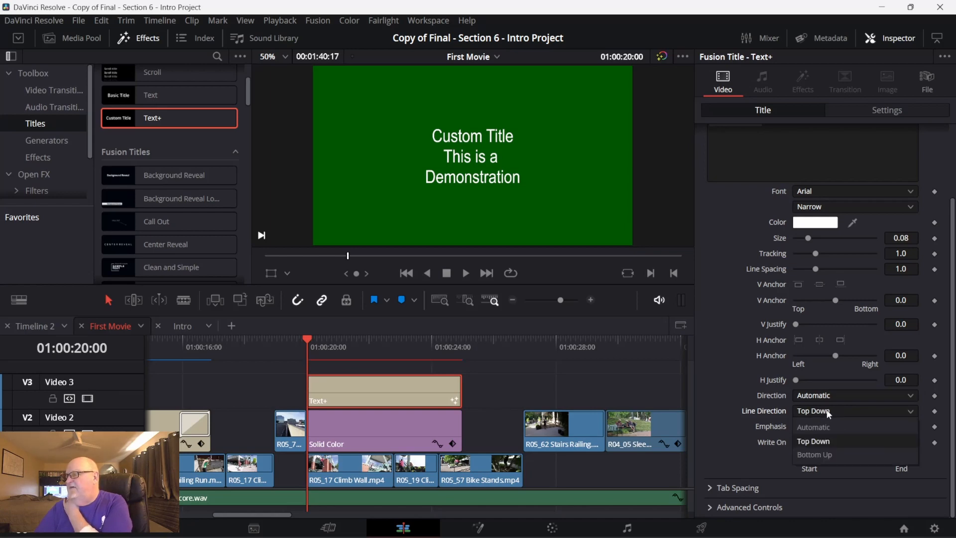
left_click(826, 454)
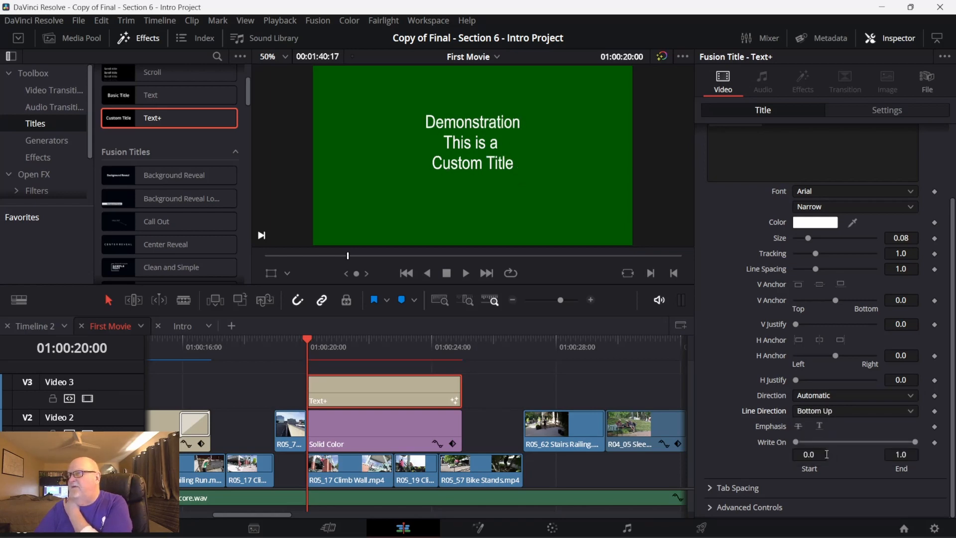
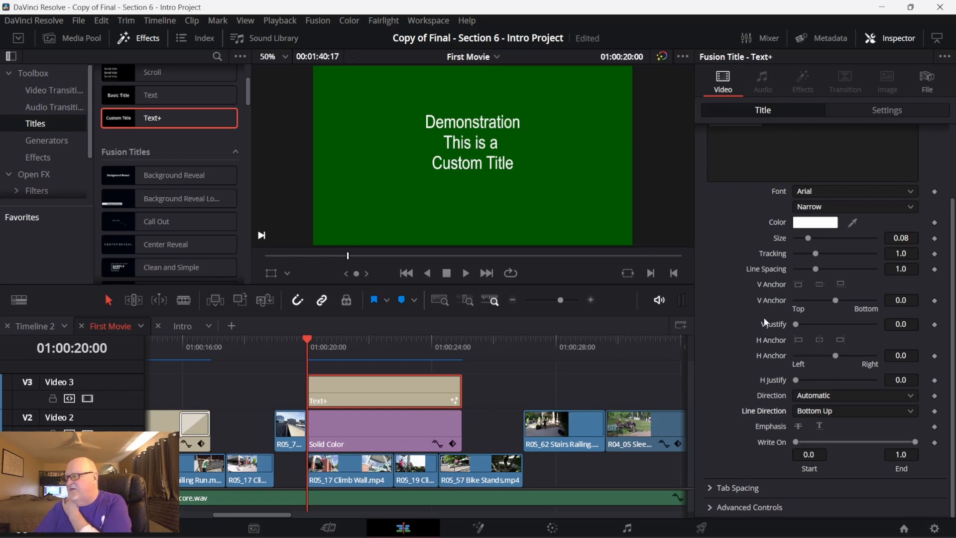
left_click(844, 409)
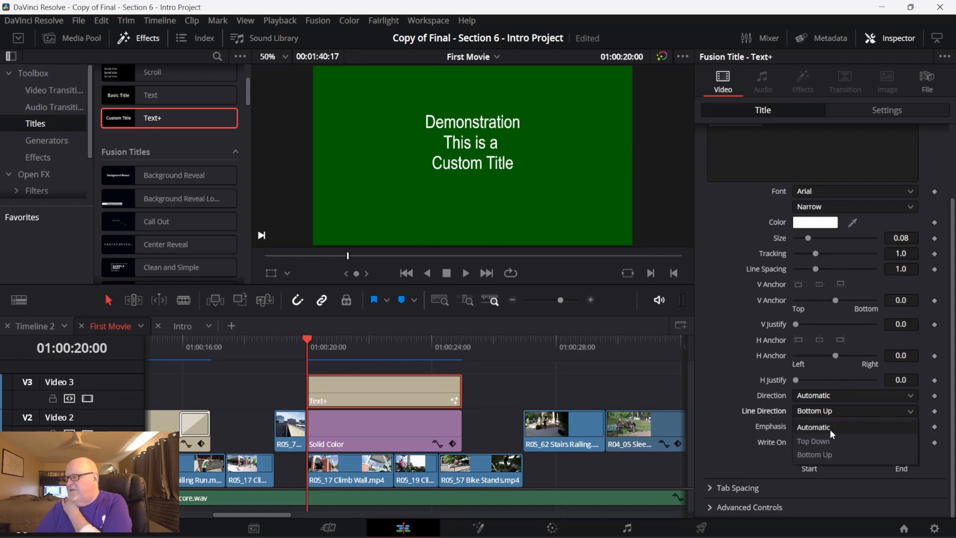
left_click(830, 443)
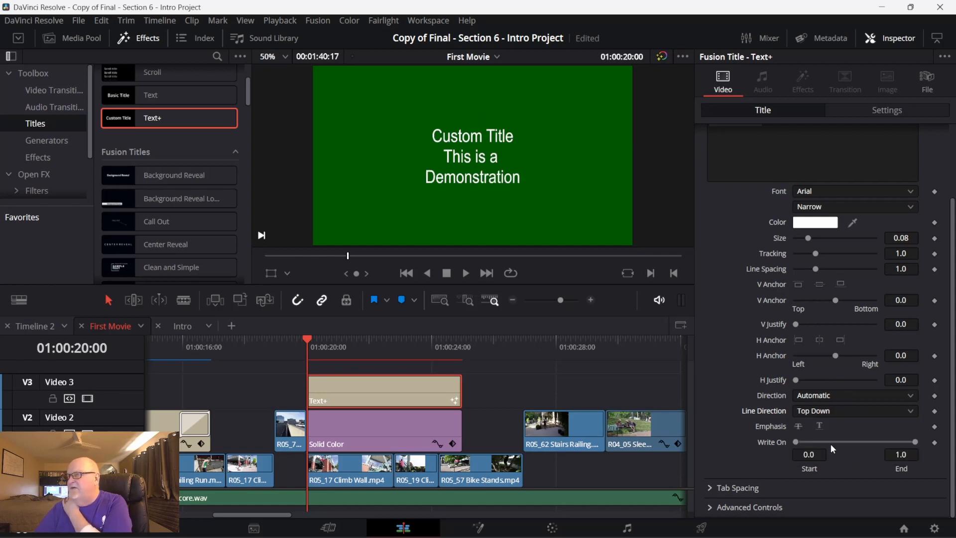
left_click(822, 414)
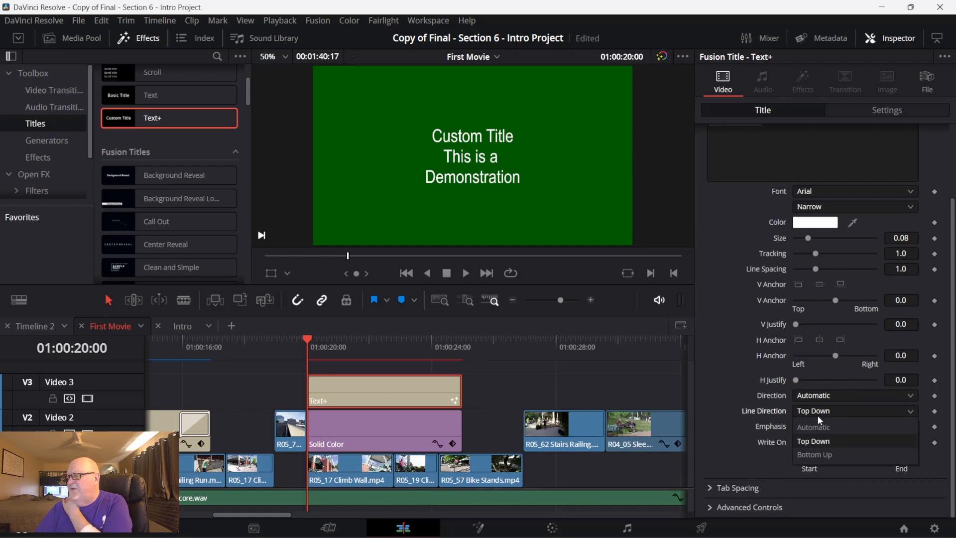
left_click(823, 431)
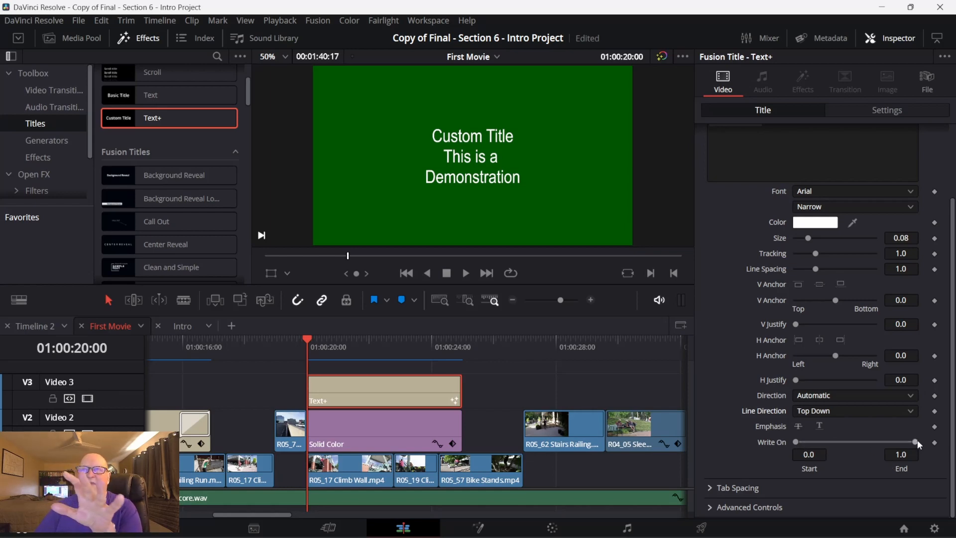
Step: Try sweeping the title's Write On end down to 0.0 and back to 1.0, and test its start value, leaving it at 0.0
left_click_drag(917, 441, 800, 456)
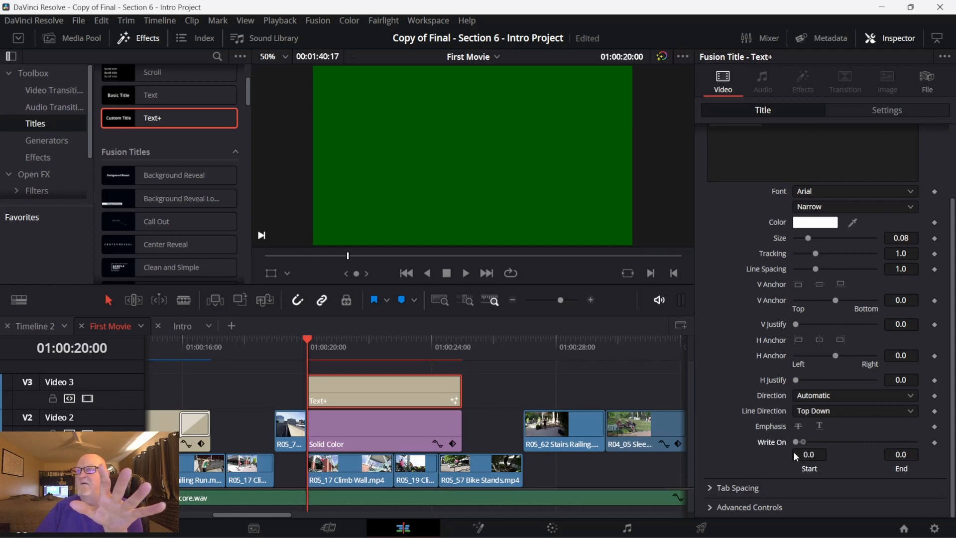
left_click_drag(796, 452, 922, 443)
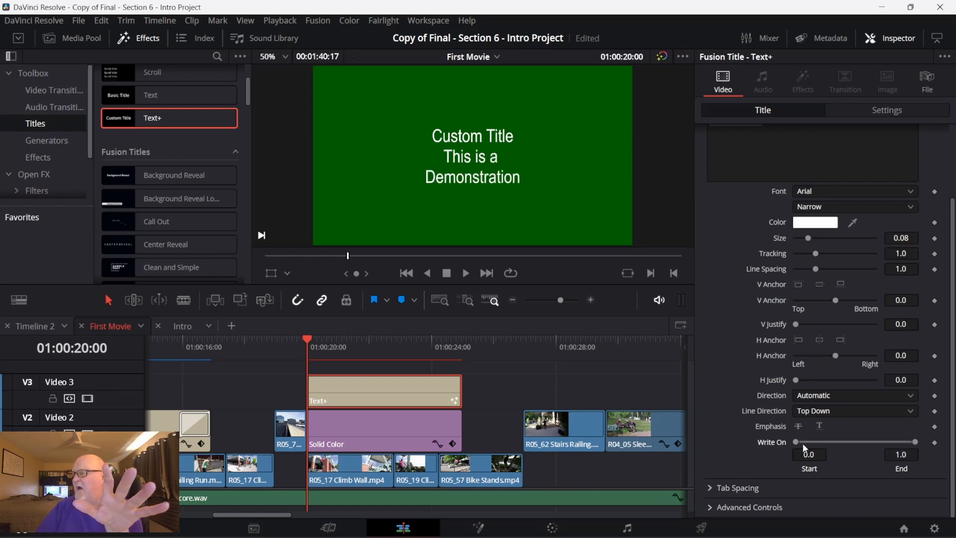
mouse_move(796, 442)
left_mouse_down()
mouse_move(916, 435)
mouse_move(792, 441)
left_mouse_up()
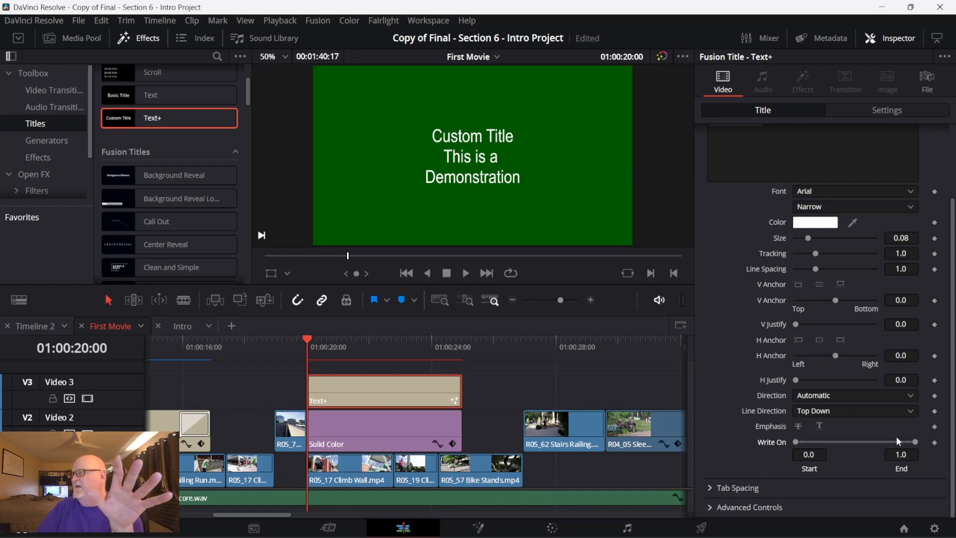
Step: Keyframe the title's Write On end at 0.0 at 01:00:20:00 and 1.0 at 01:00:20:20, and play back the reveal
left_click_drag(918, 440, 803, 450)
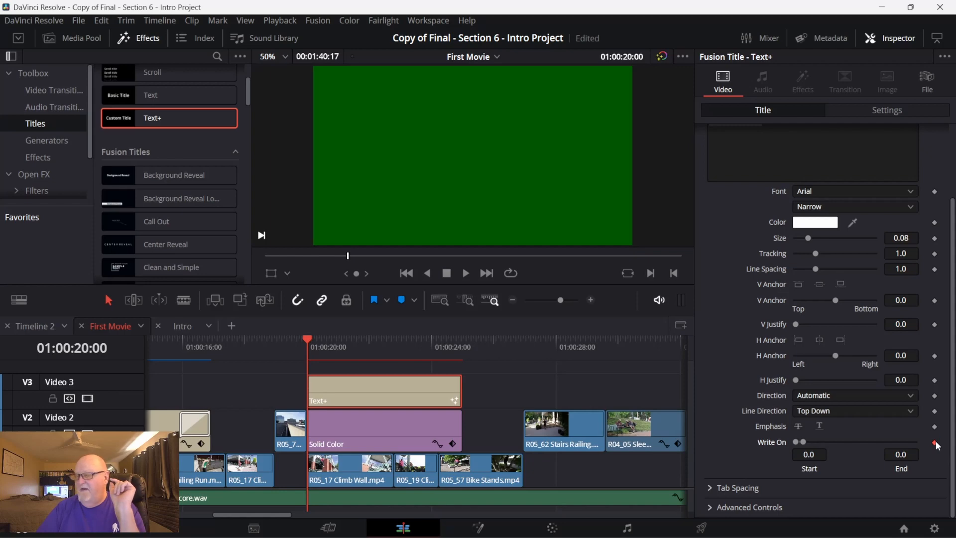
key("space")
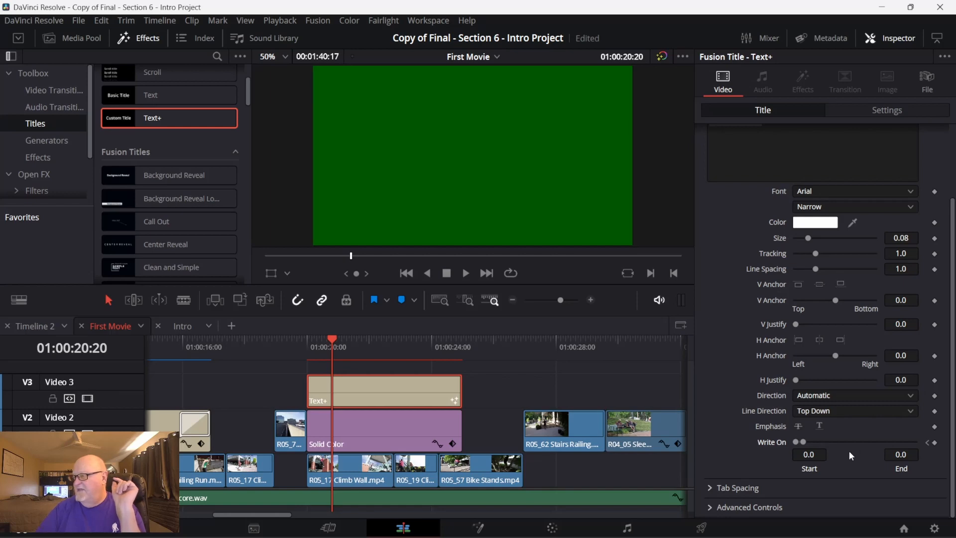
left_click_drag(805, 439, 923, 444)
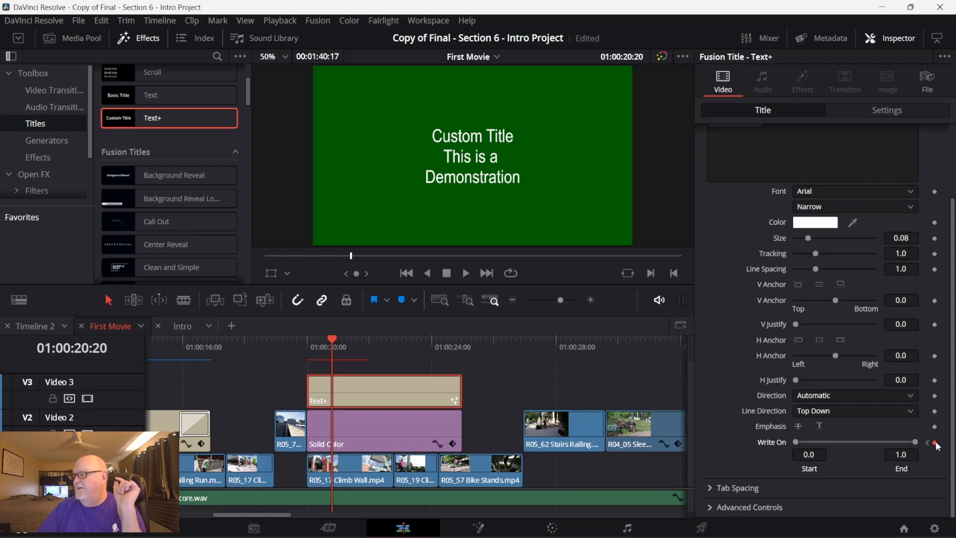
left_click(935, 443)
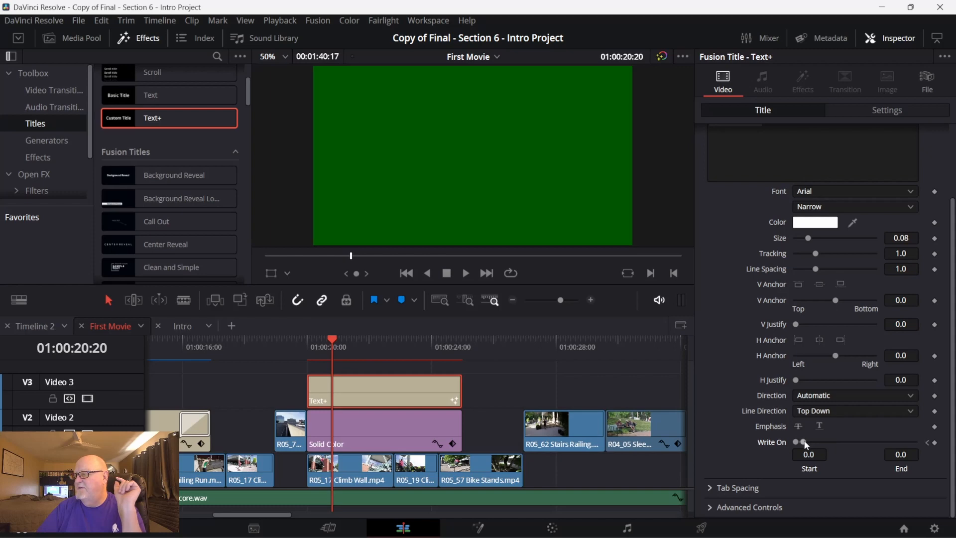
left_click_drag(807, 442, 929, 444)
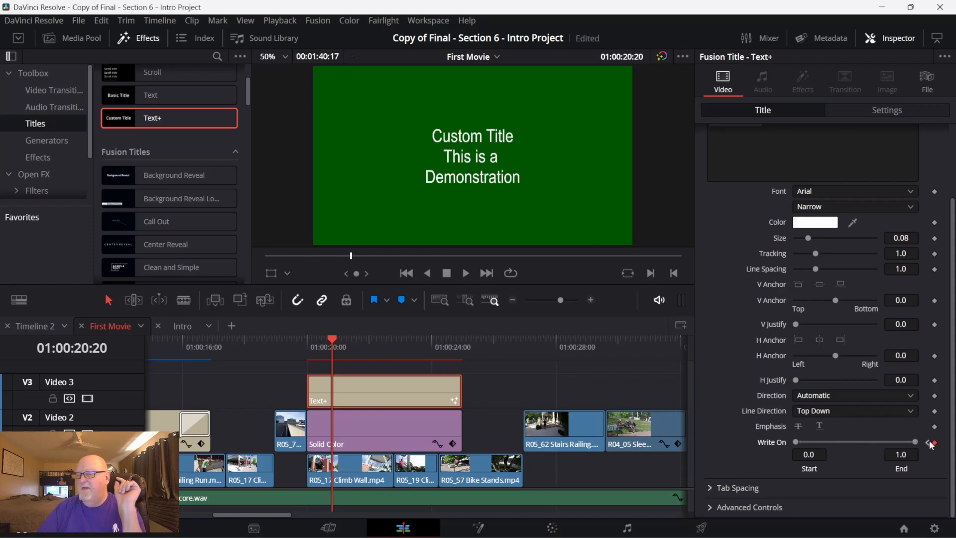
key("j")
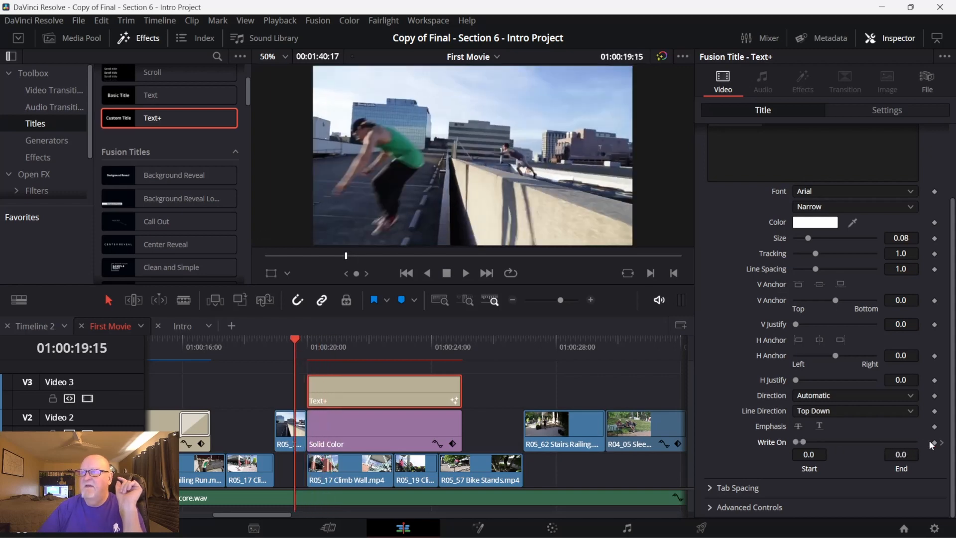
key("l")
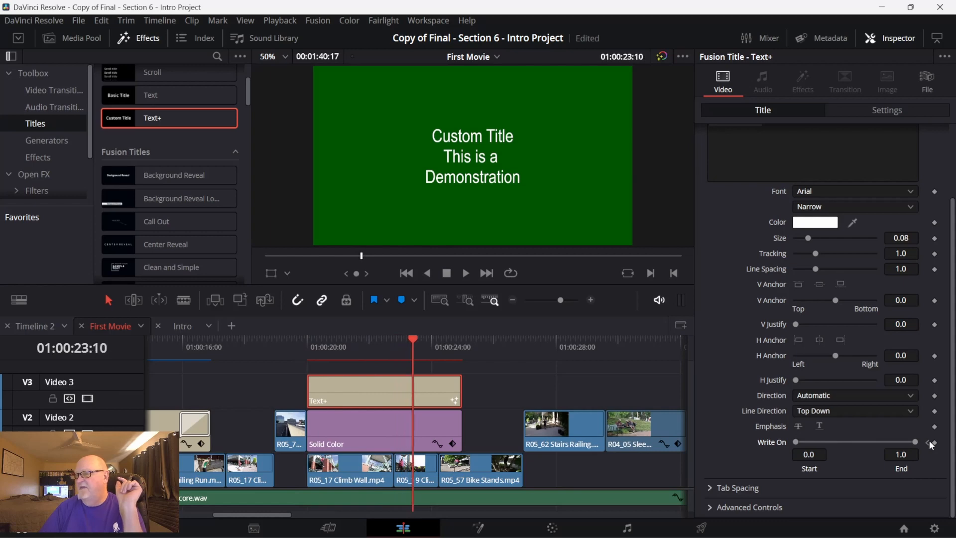
Step: Keyframe the title's Write On start at 0.0 at 01:00:23:09 and 1.0 at 01:00:24:13, and play back the whole title
key("space")
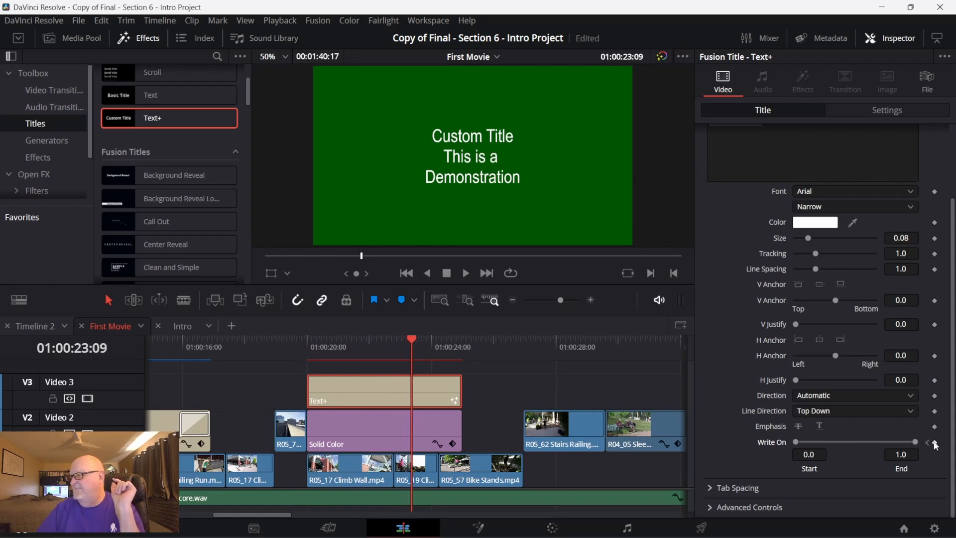
left_click(935, 443)
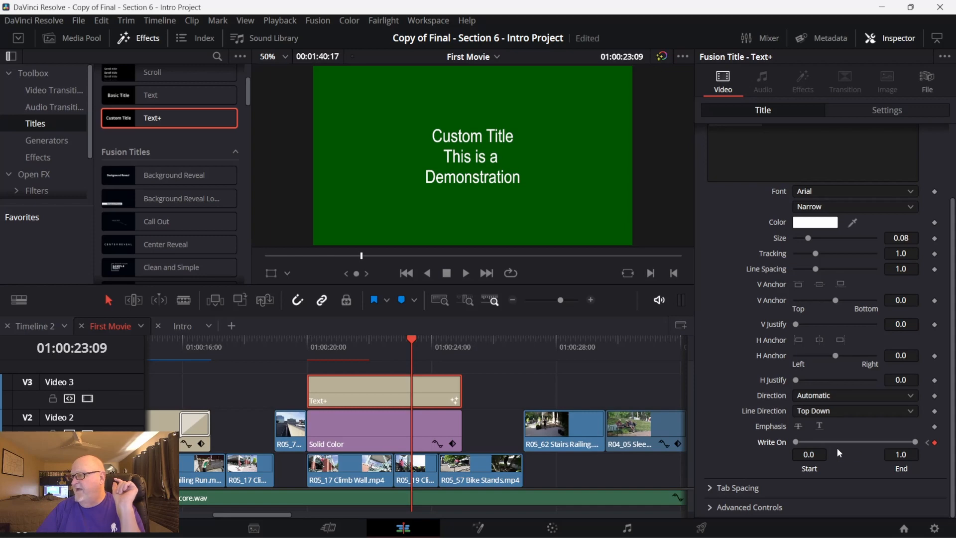
key("space")
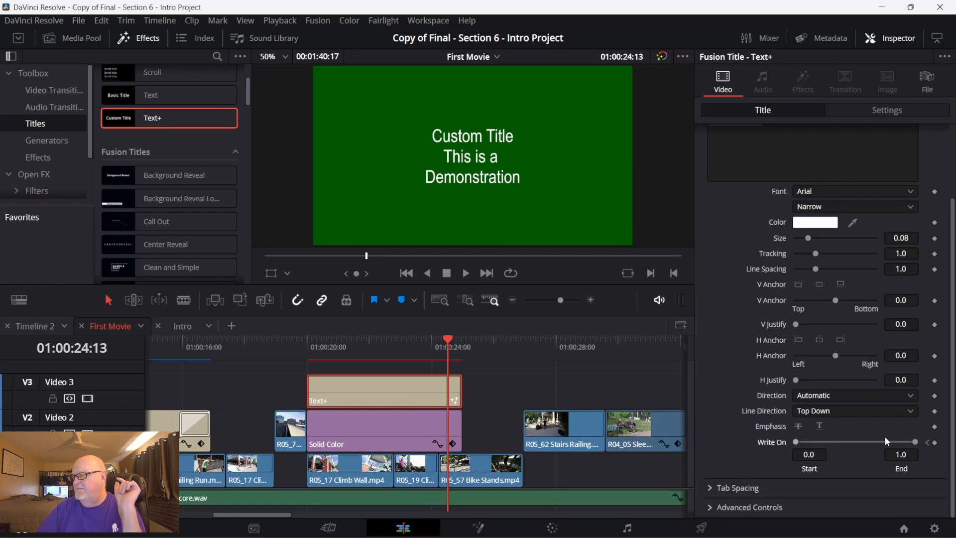
left_click_drag(804, 441, 919, 442)
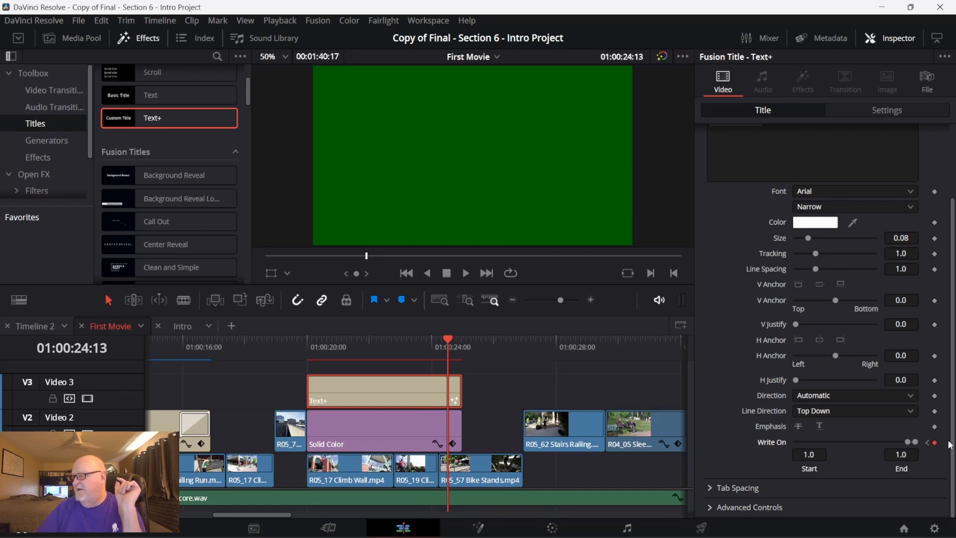
left_click(935, 442)
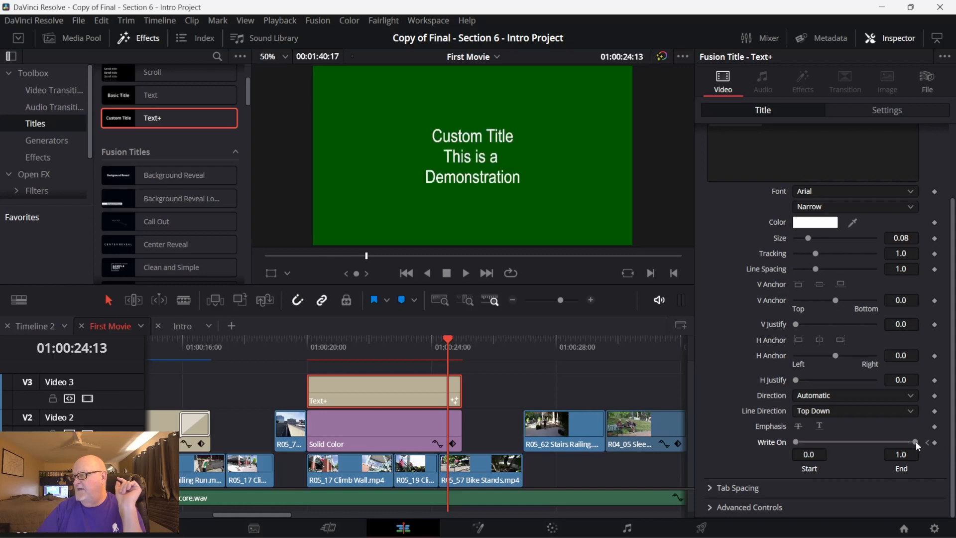
left_click_drag(810, 440, 919, 442)
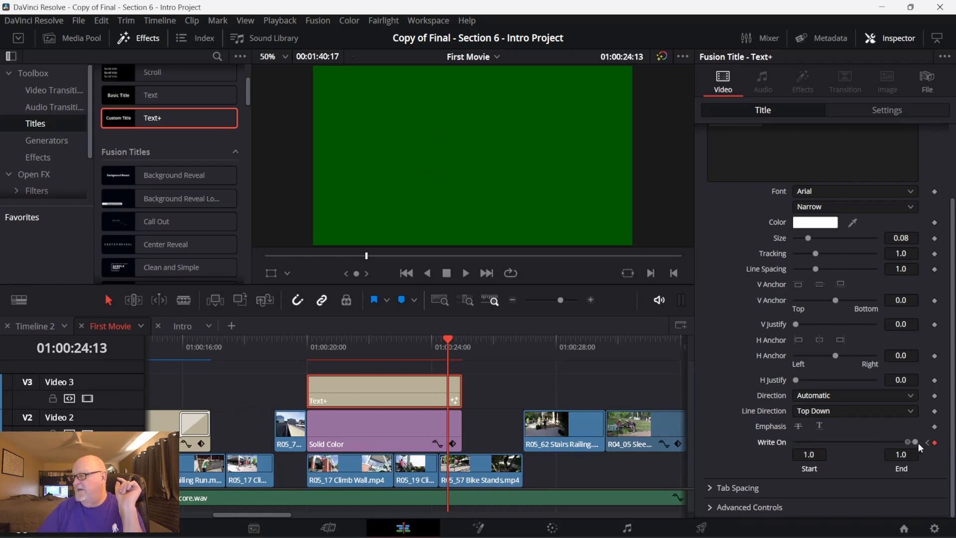
key("j")
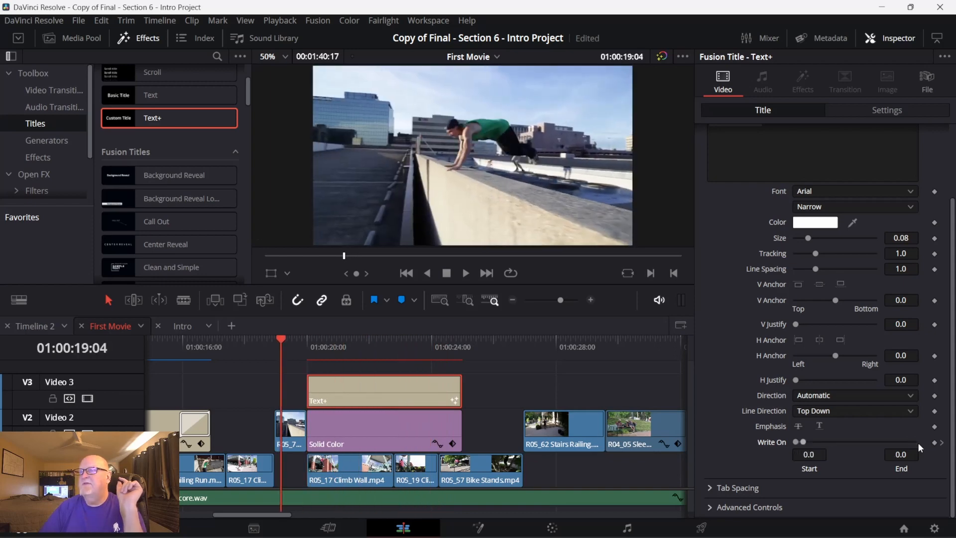
key("l")
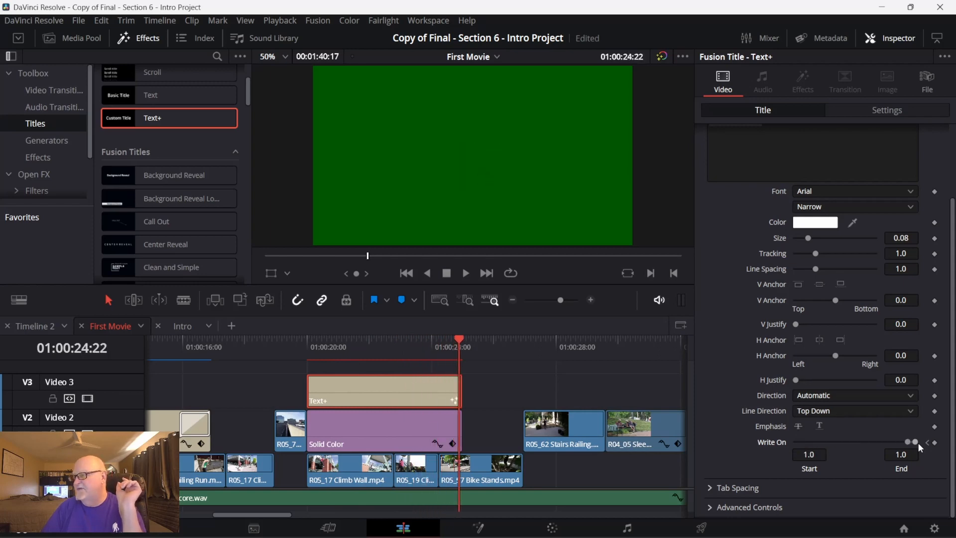
Step: Examine the title's Tab Spacing and Advanced Controls settings, and collapse both sections
left_click(714, 489)
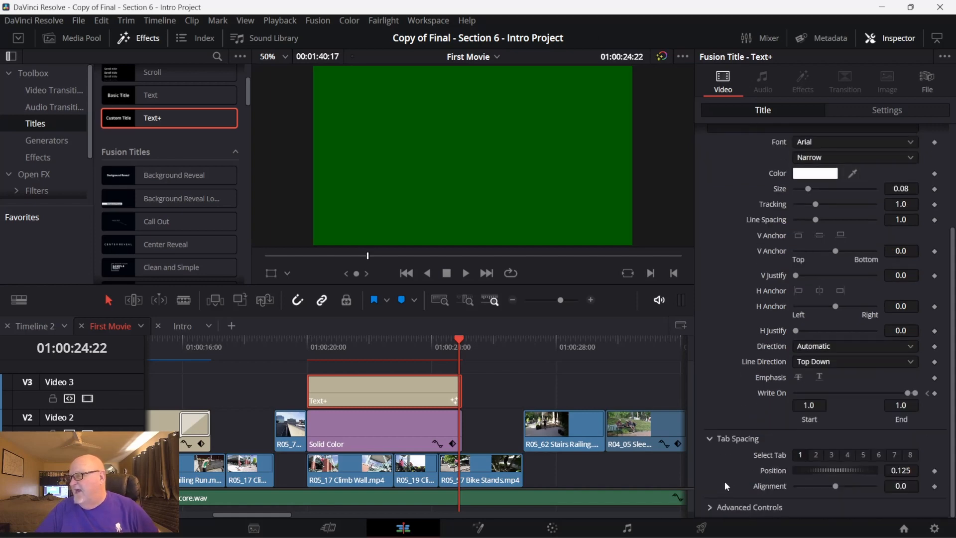
left_click(710, 507)
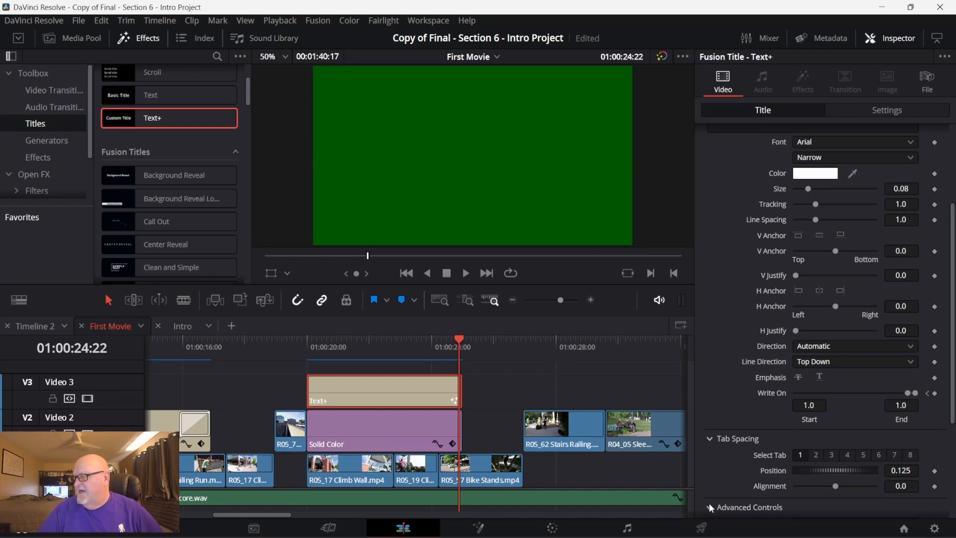
scroll(707, 493, "down", 5)
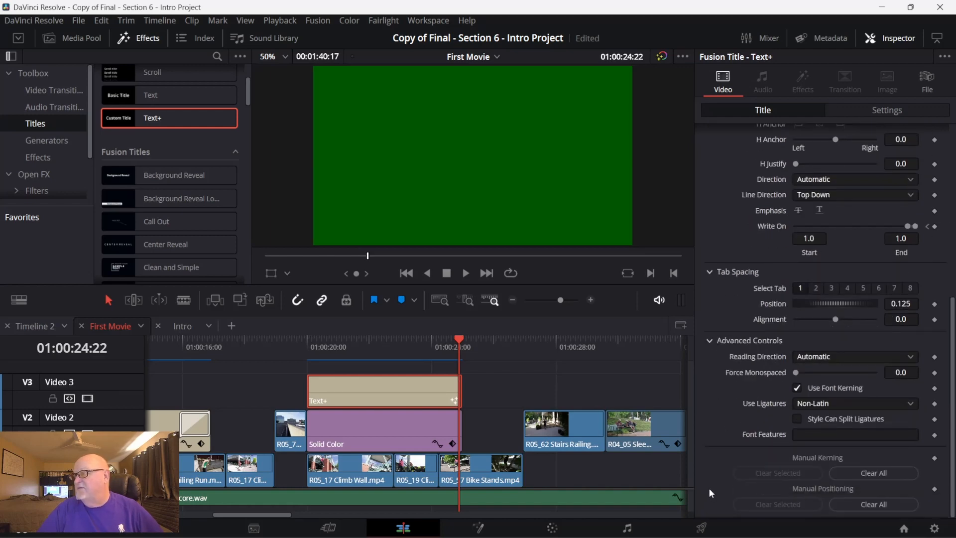
left_click(706, 342)
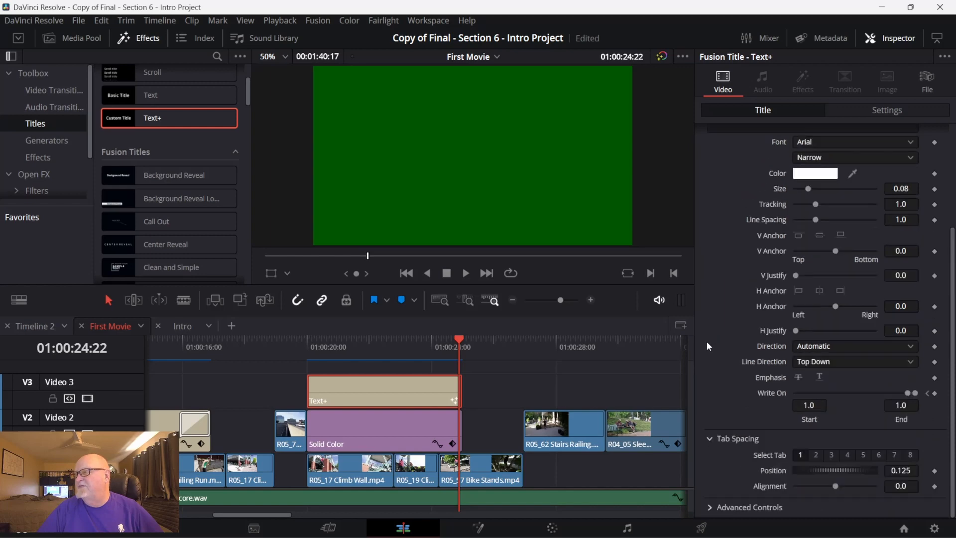
left_click(709, 439)
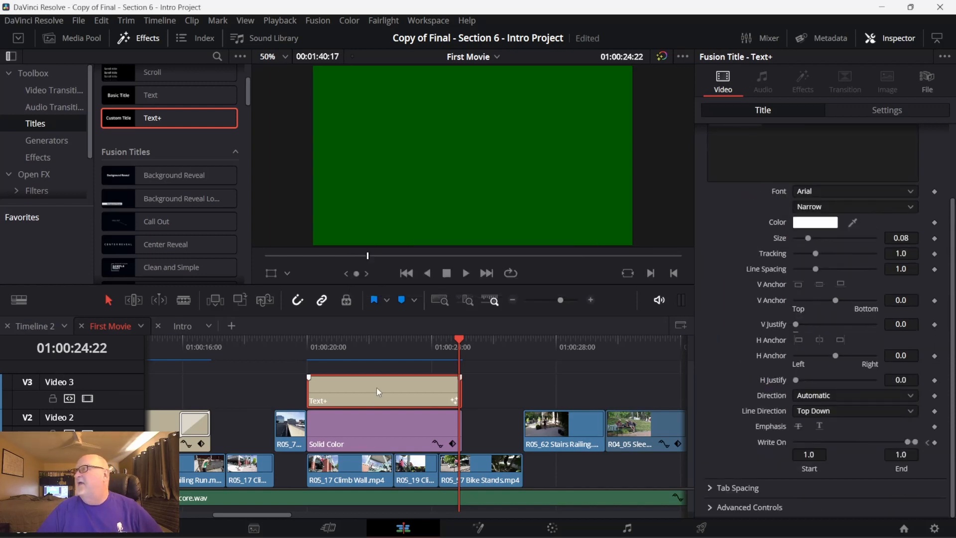
scroll(837, 332, "up", 3)
scroll(836, 333, "down", 1)
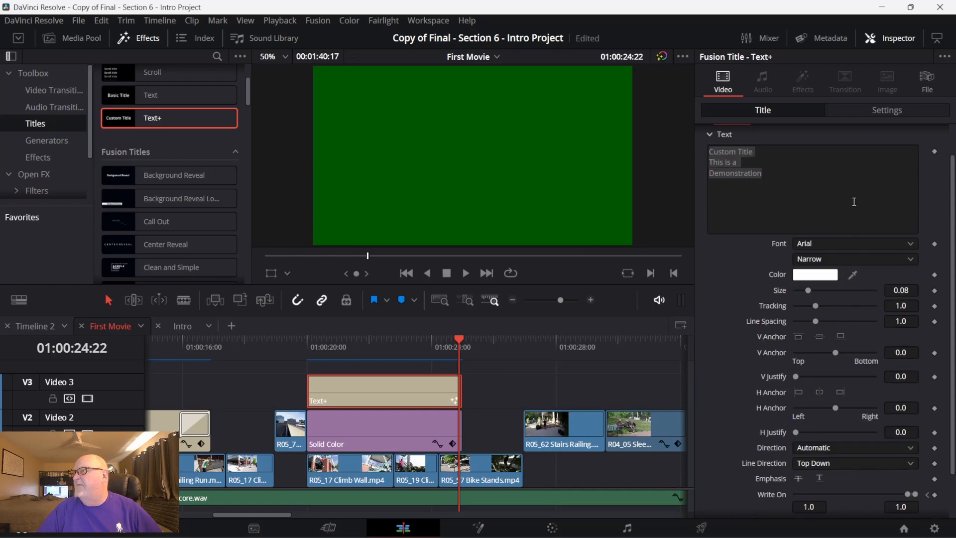
scroll(805, 215, "up", 1)
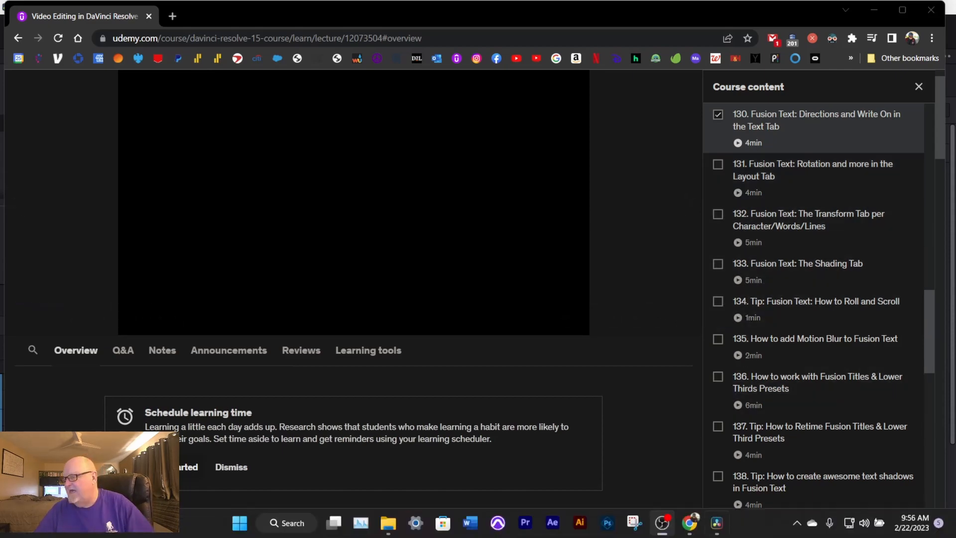
Step: Switch back to DaVinci Resolve, move the playhead to 01:00:22:20, and reset the Text+ title to its default settings
left_click(717, 524)
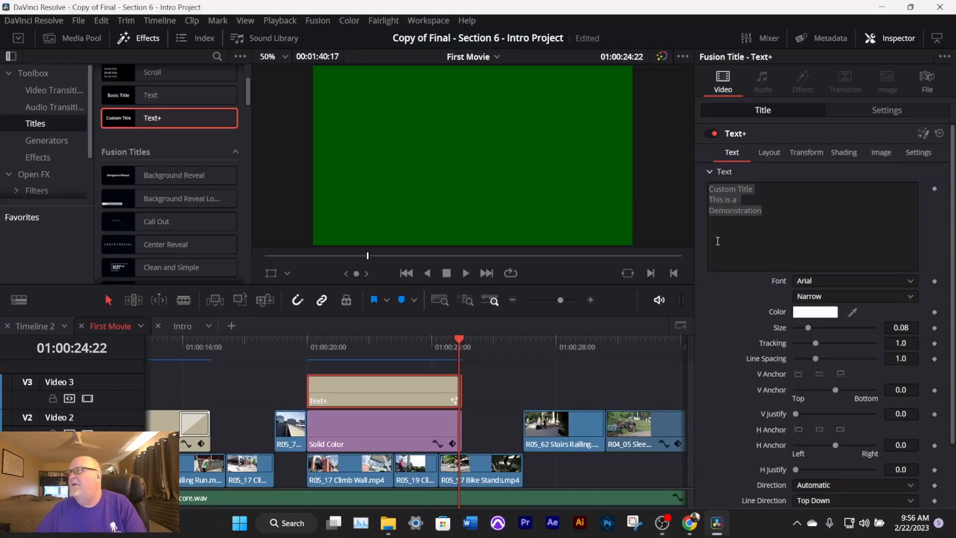
left_click(770, 153)
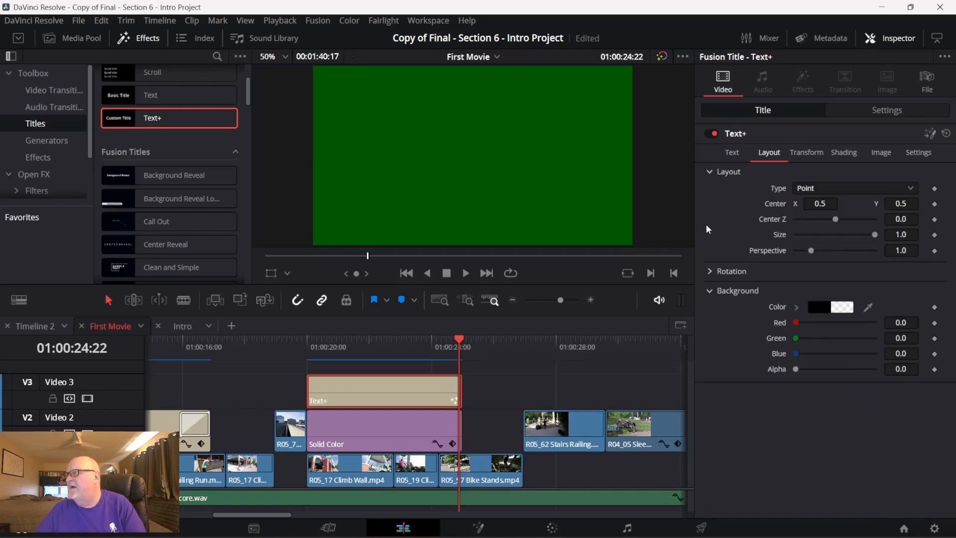
left_click(738, 156)
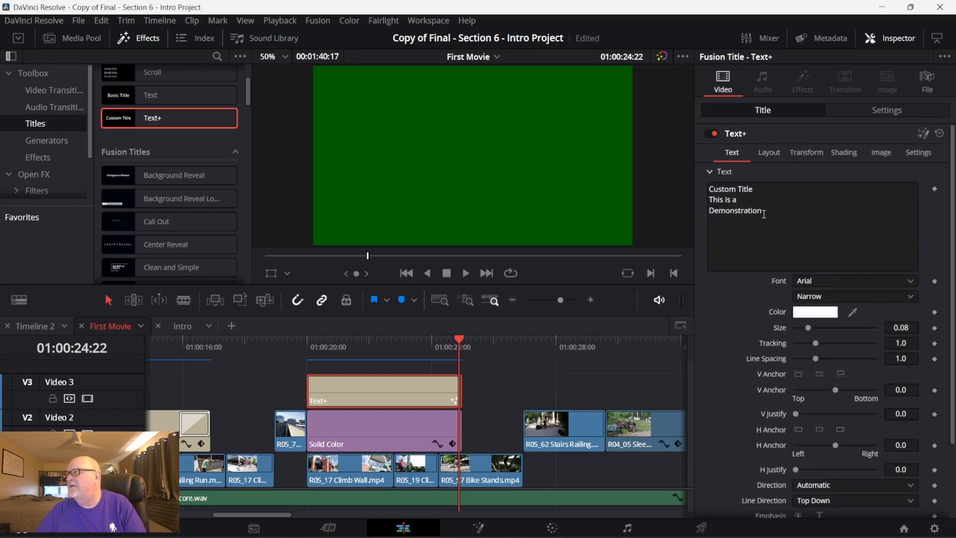
left_click_drag(775, 215, 702, 187)
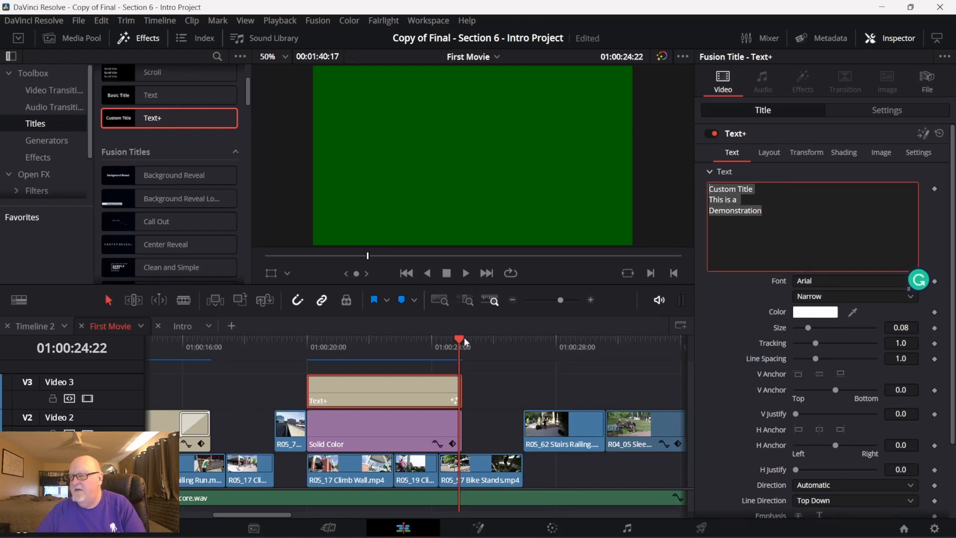
left_click_drag(465, 342, 406, 349)
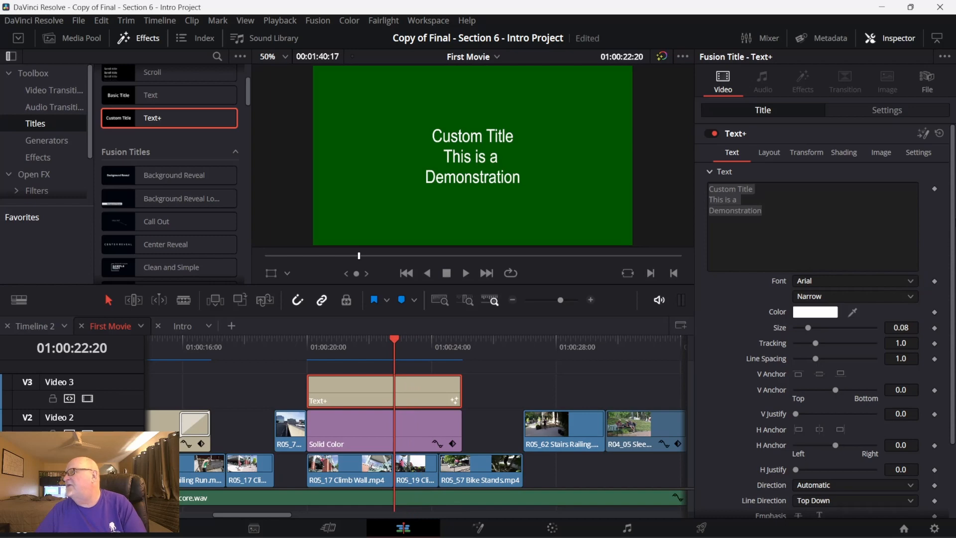
left_click(940, 134)
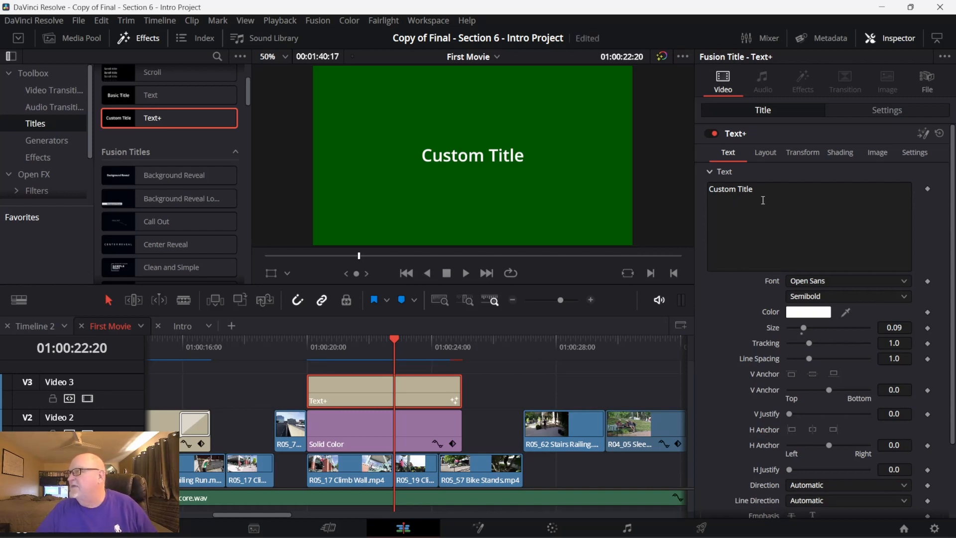
Step: Shift the title's layout center to X 0.603 and Y 0.485
left_click(767, 153)
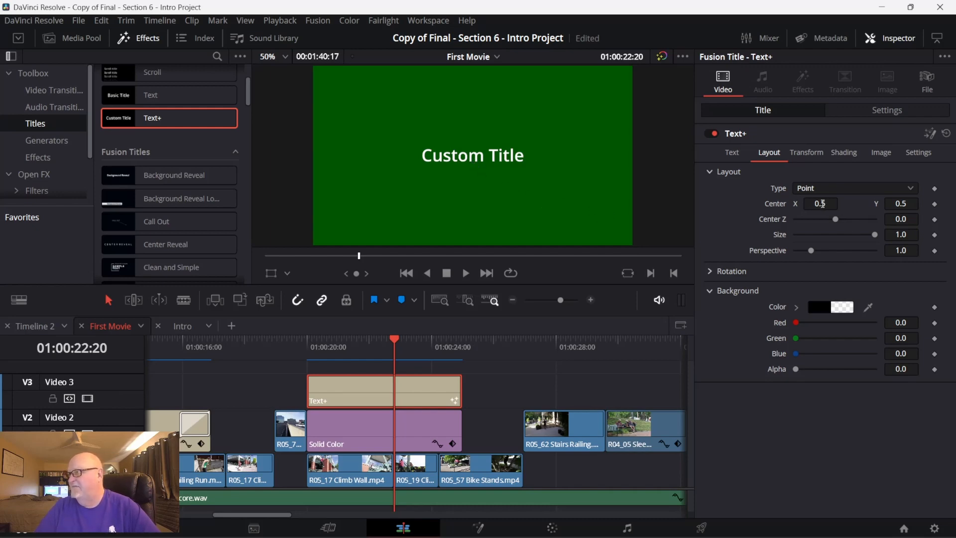
left_click_drag(822, 203, 947, 203)
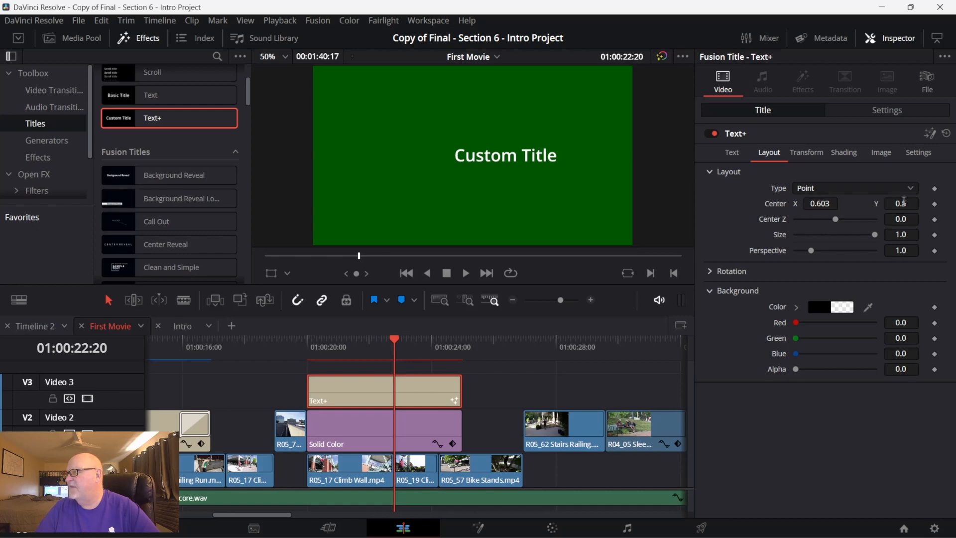
mouse_move(901, 203)
left_mouse_down()
mouse_move(924, 203)
mouse_move(884, 204)
left_mouse_up()
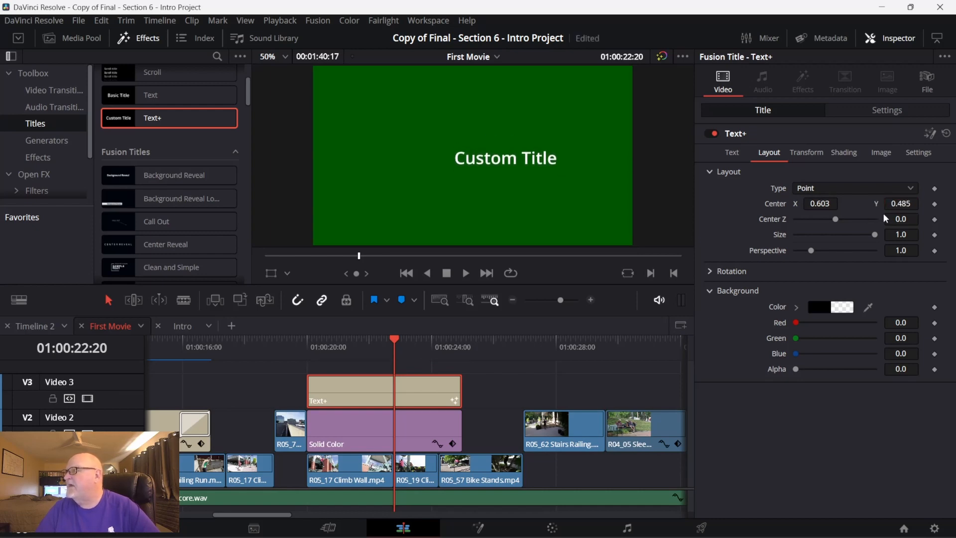
Step: Set the title's layout center X to 0.5 and Center Z to 5
left_click(822, 204)
double_click(822, 204)
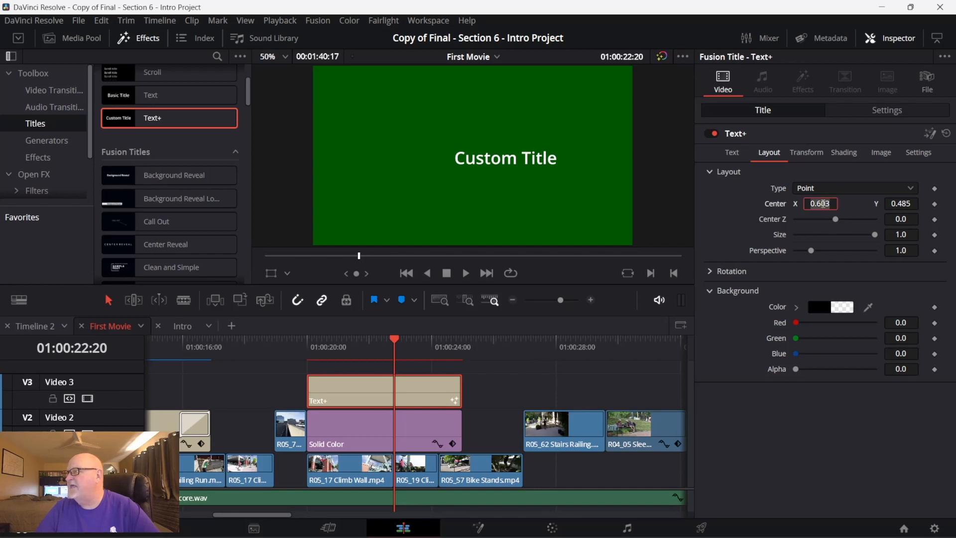
key("BackSpace")
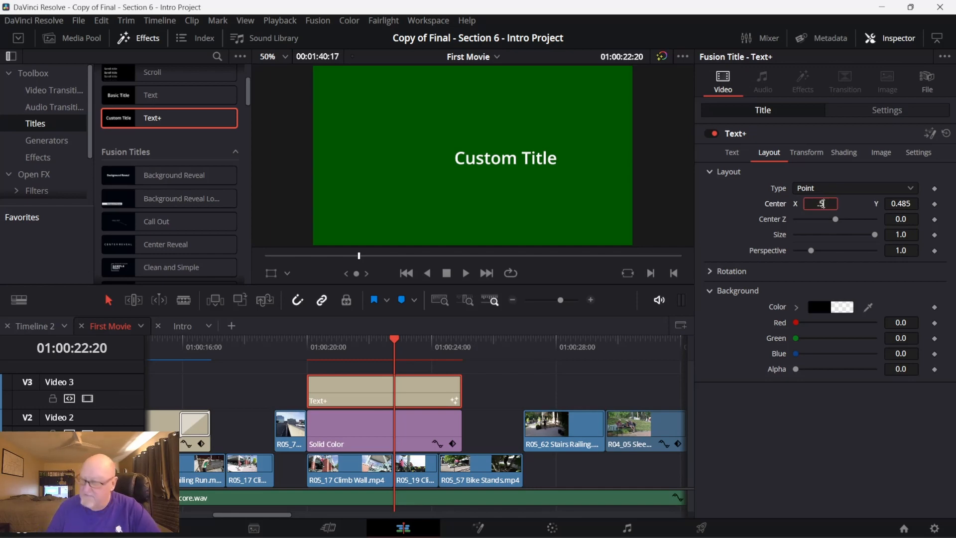
key("Tab")
key("Tab")
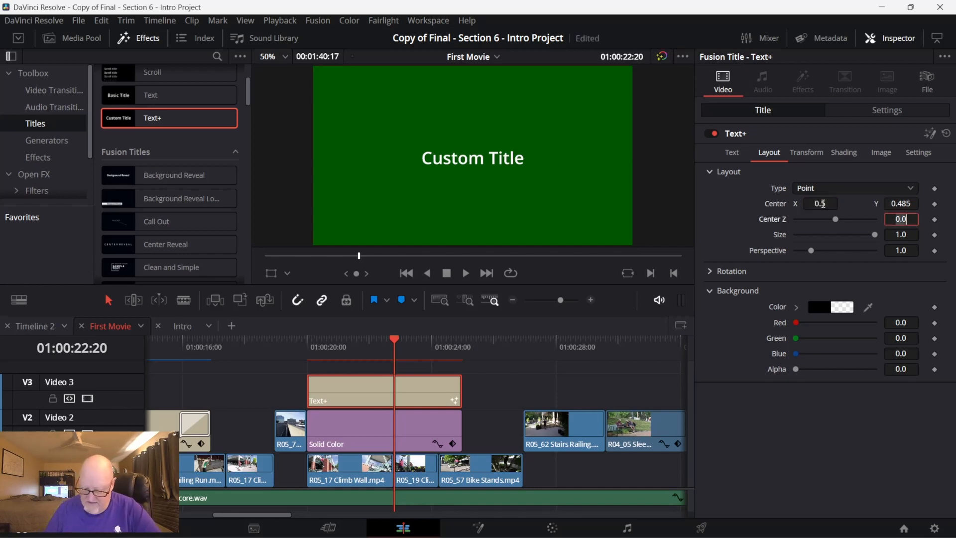
type("5")
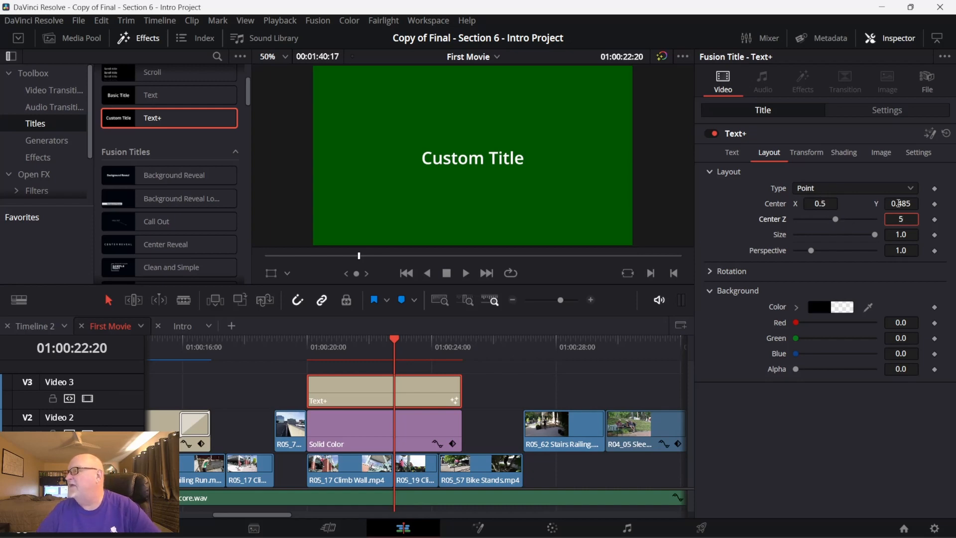
key("Return")
Step: Set the title's layout center Y to 0.5 and reset Center Z to its default
left_click(903, 205)
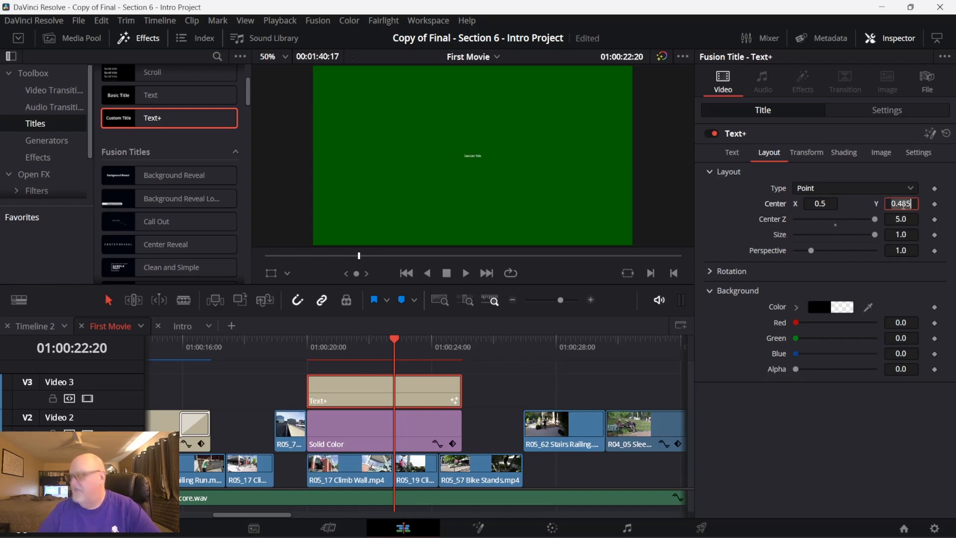
key("BackSpace")
key("BackSpace")
key("BackSpace")
key("BackSpace")
key("BackSpace")
type(".5")
key("Tab")
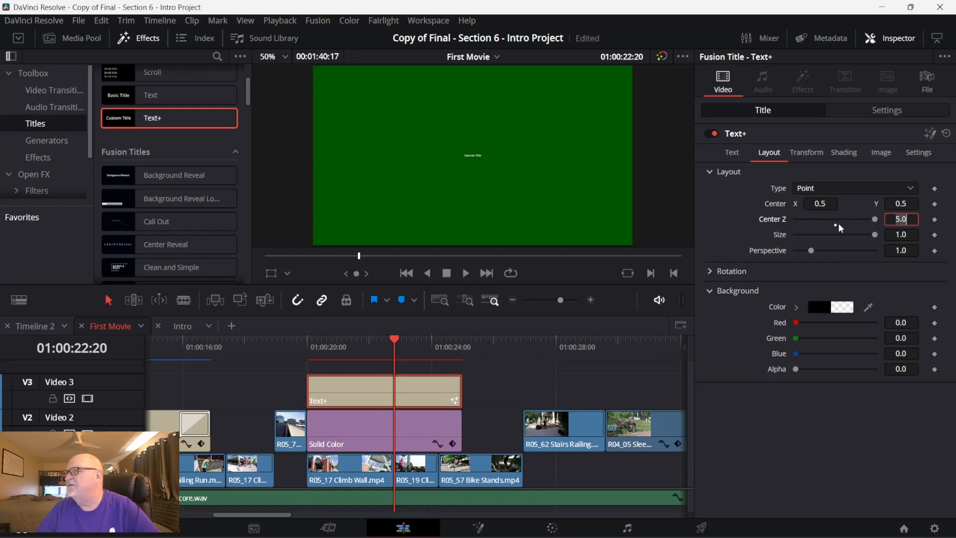
left_click(835, 224)
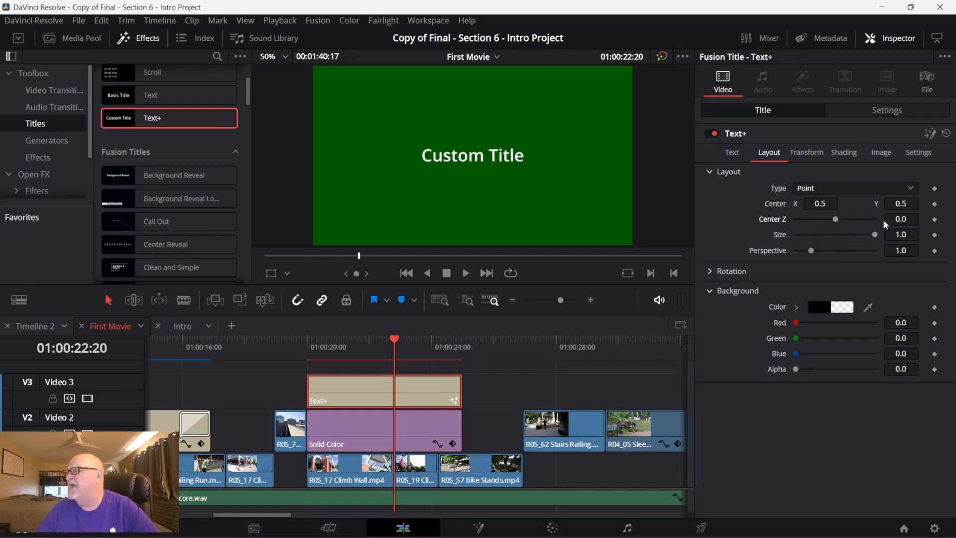
Step: Try the title's Center Z at 5.0 and 0.32 and Size at 0.906, and reset both to their defaults
left_click_drag(836, 222, 888, 220)
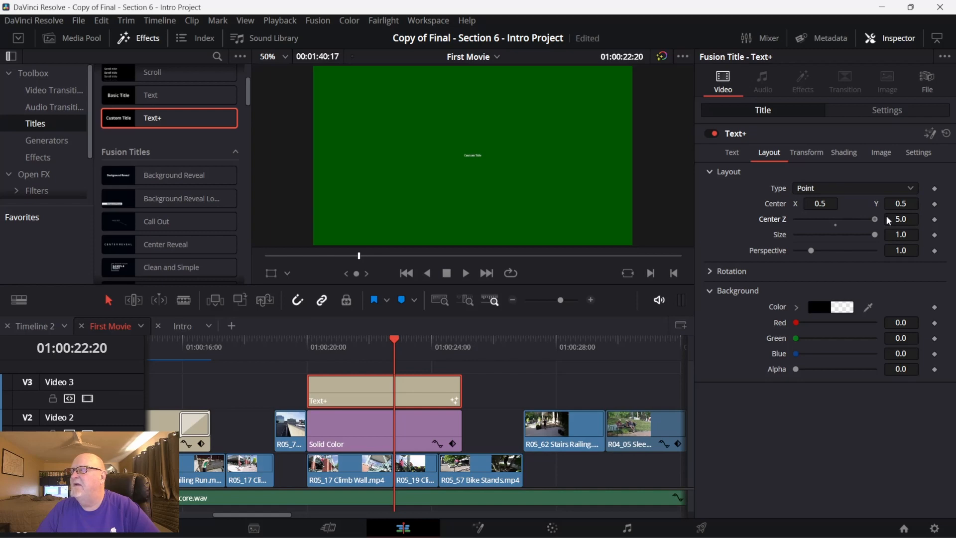
mouse_move(879, 222)
left_mouse_down()
mouse_move(824, 220)
mouse_move(875, 237)
mouse_move(817, 236)
mouse_move(868, 235)
left_mouse_up()
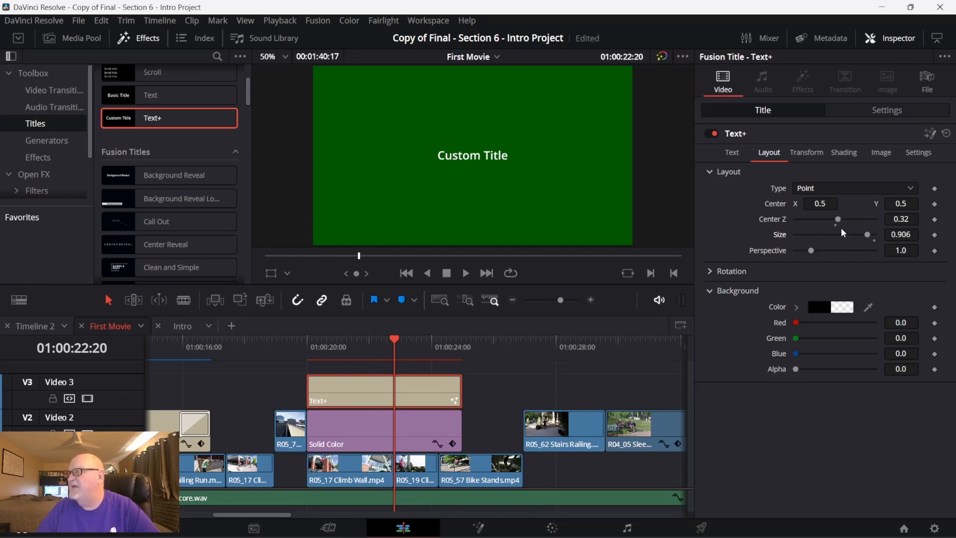
left_click(875, 241)
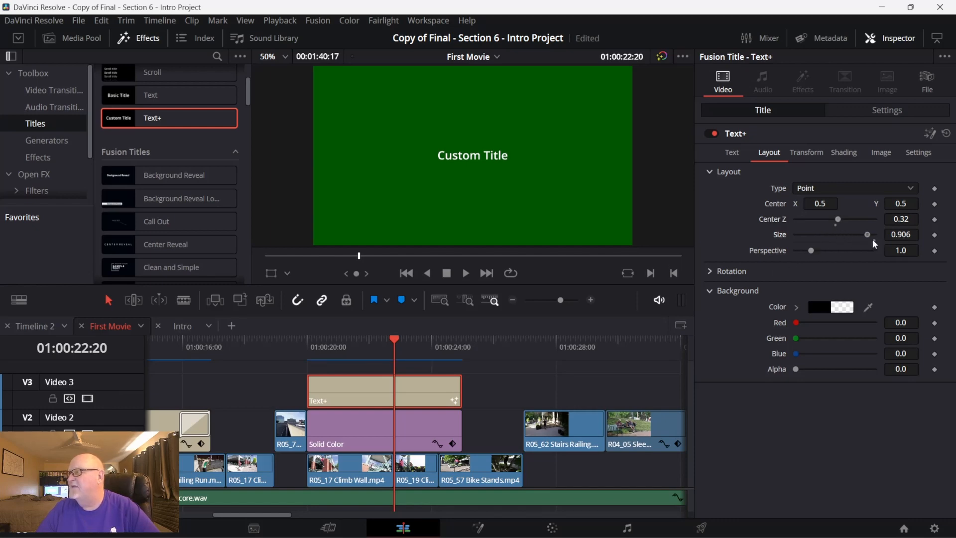
double_click(838, 219)
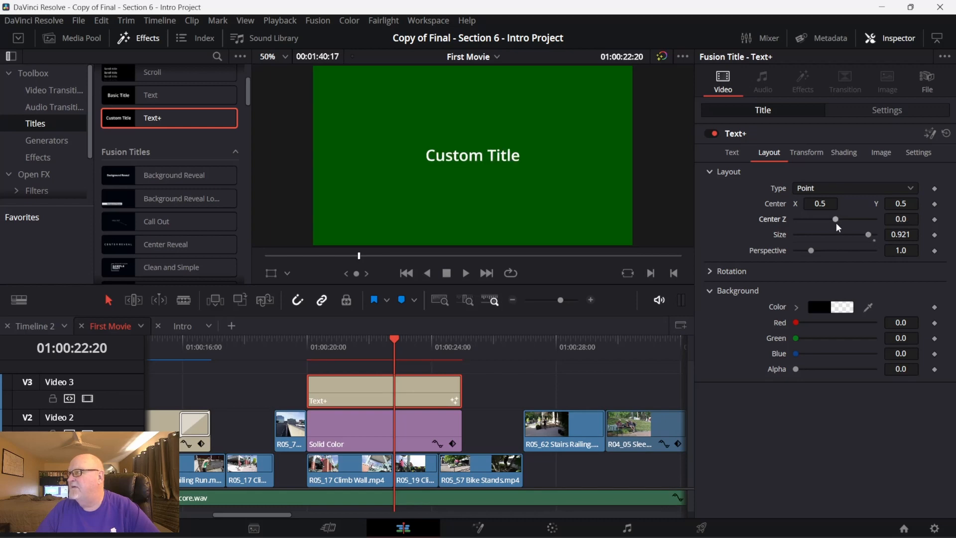
double_click(875, 235)
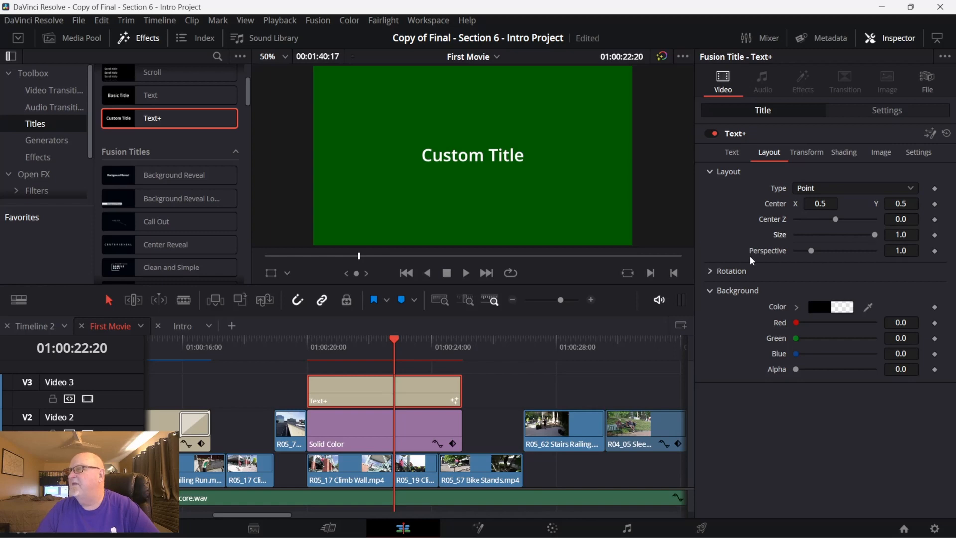
Step: Try rotating the title to X 52.2, Y -28.7 and Z 13.0, and reset only the Y and Z rotations
left_click(717, 272)
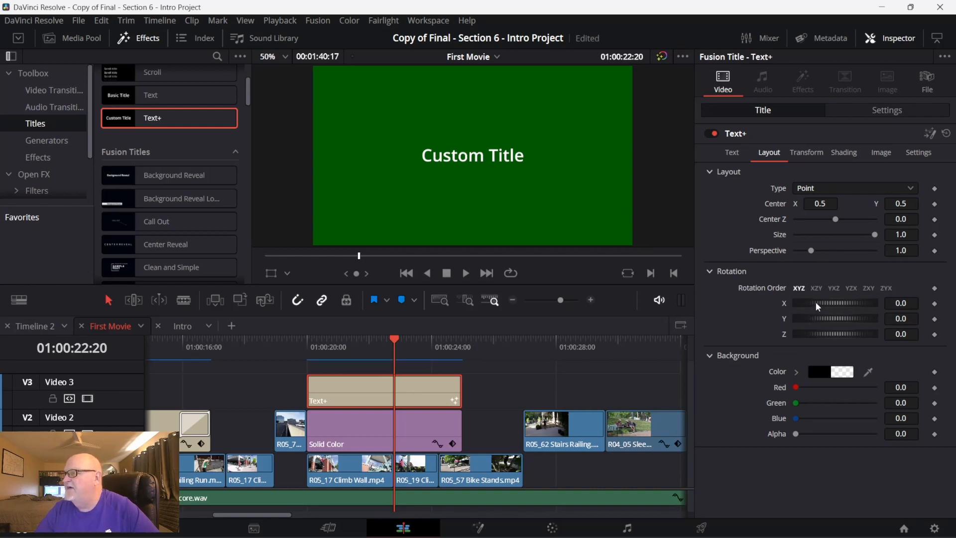
mouse_move(814, 300)
left_mouse_down()
mouse_move(847, 302)
mouse_move(791, 306)
mouse_move(828, 307)
left_mouse_up()
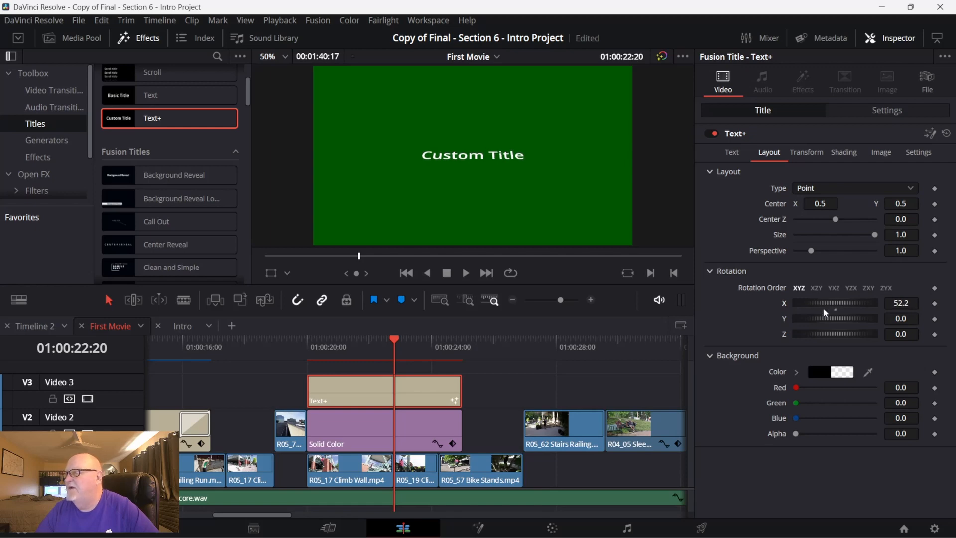
mouse_move(822, 323)
left_mouse_down()
mouse_move(807, 318)
mouse_move(835, 332)
left_mouse_up()
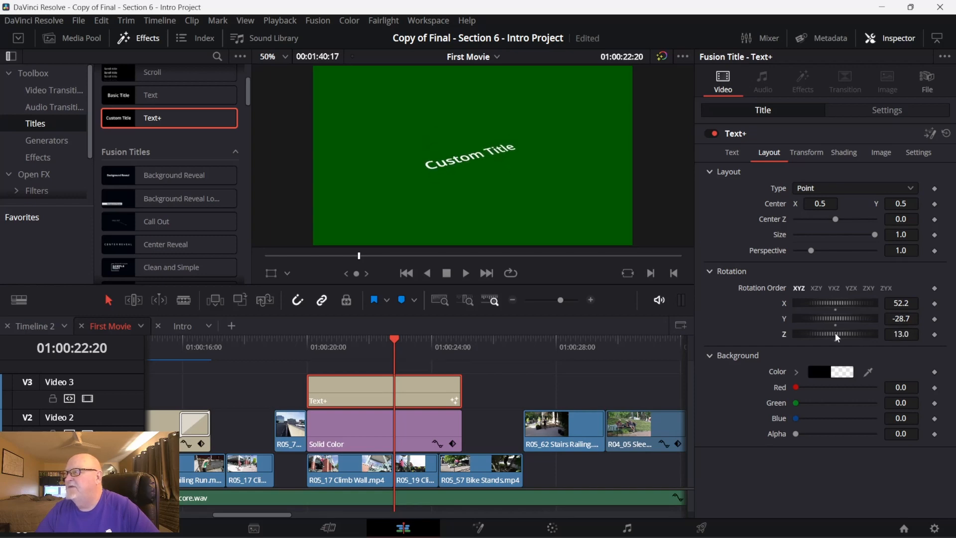
double_click(836, 339)
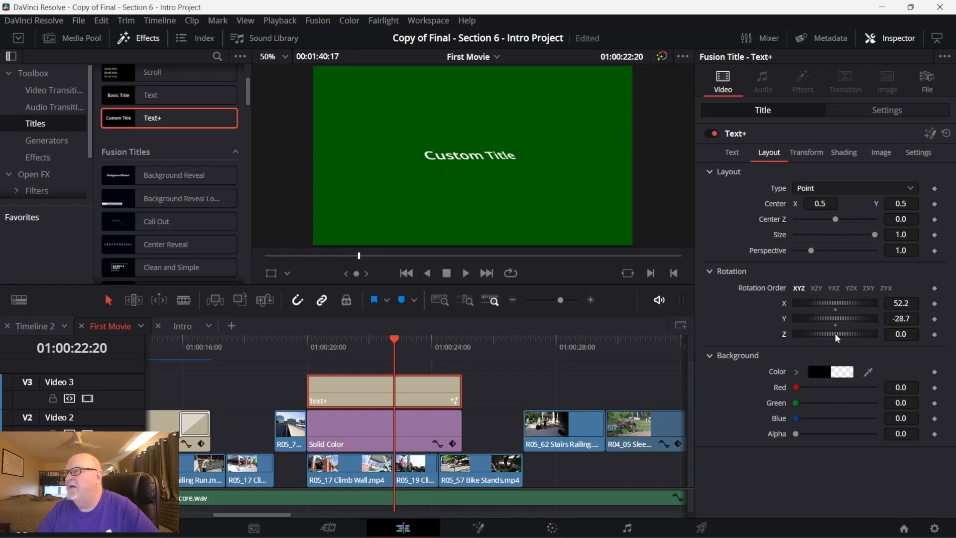
double_click(836, 323)
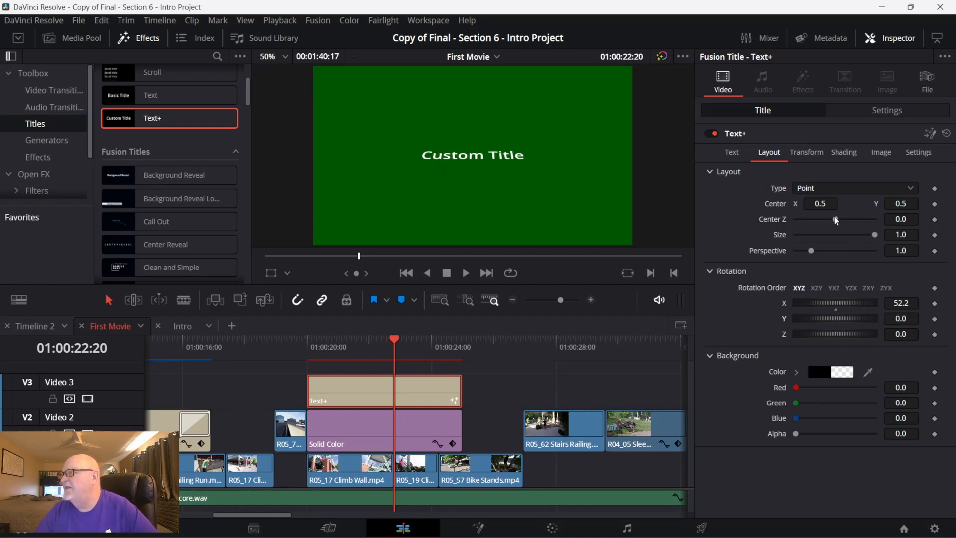
Step: Set the title's Center Z to -0.39 and try adjusting the layout background's Red value
mouse_move(834, 217)
left_mouse_down()
mouse_move(841, 222)
mouse_move(833, 223)
left_mouse_up()
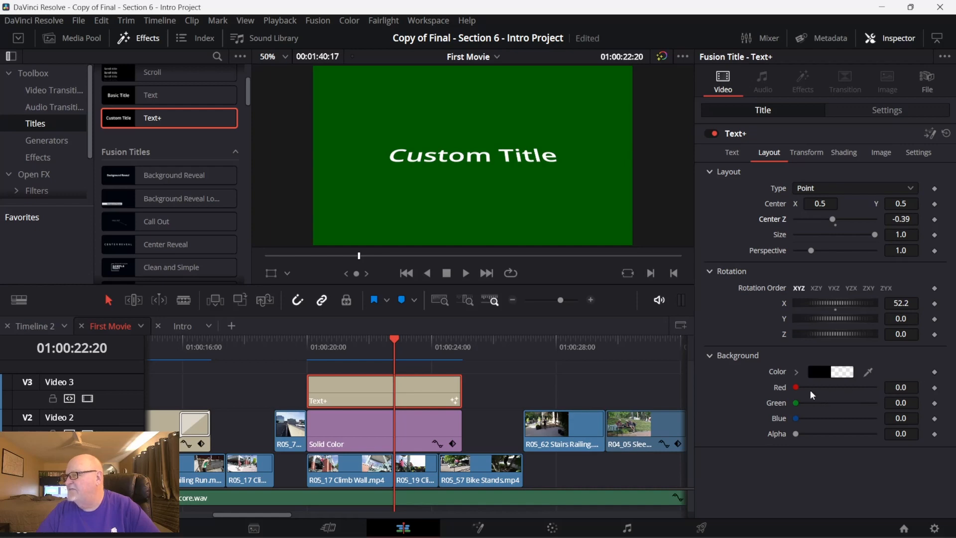
mouse_move(797, 385)
left_mouse_down()
mouse_move(823, 384)
mouse_move(787, 387)
left_mouse_up()
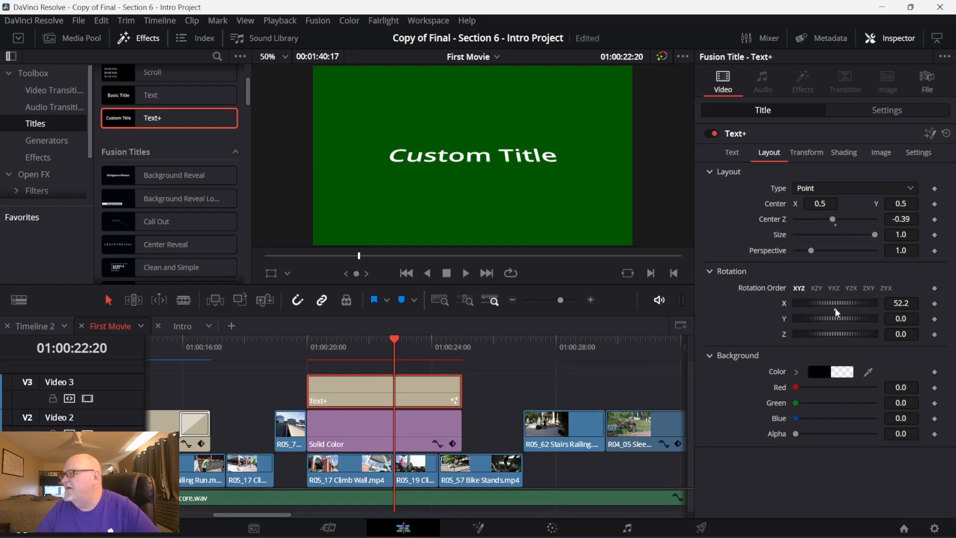
Step: Reset the title's X rotation to its default and adjust Center Z to about -0.08
double_click(836, 309)
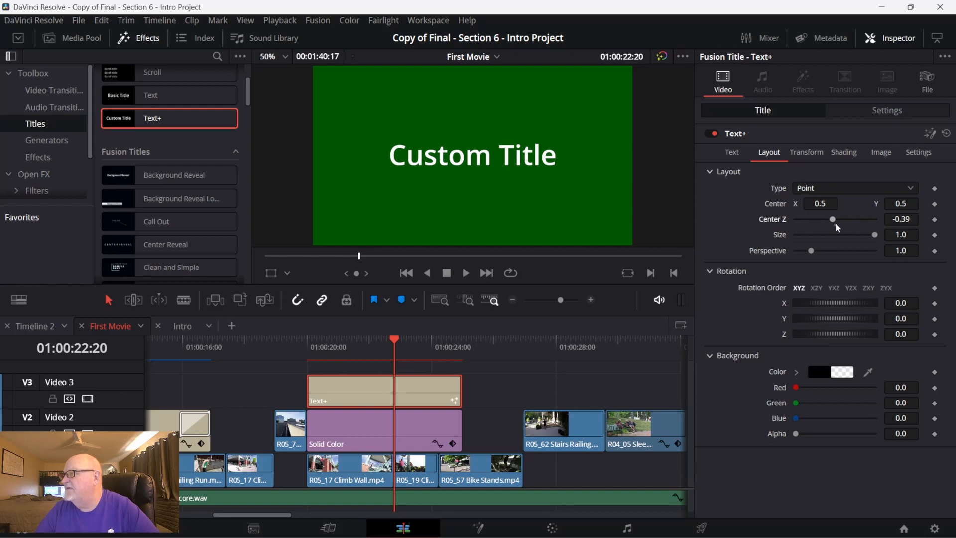
left_click_drag(836, 225, 837, 225)
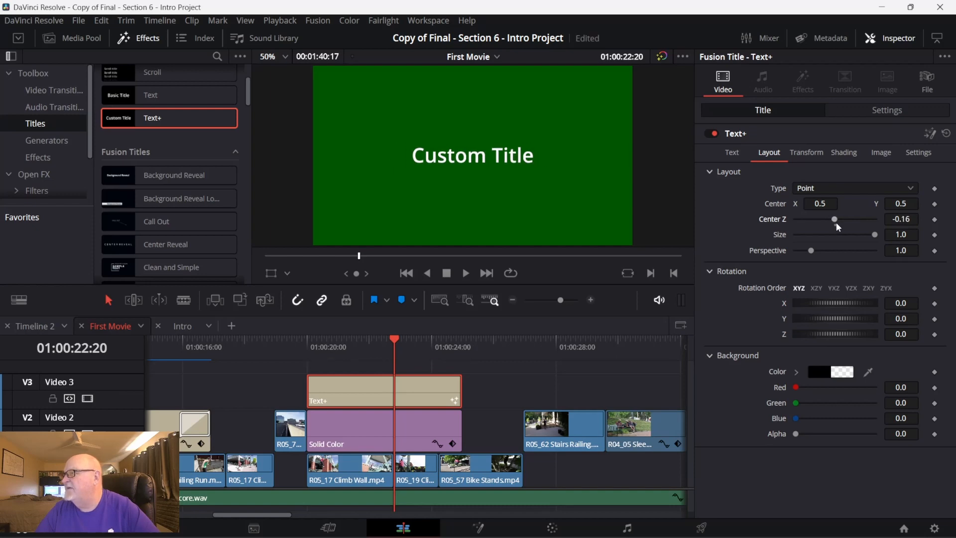
left_click_drag(839, 229, 841, 225)
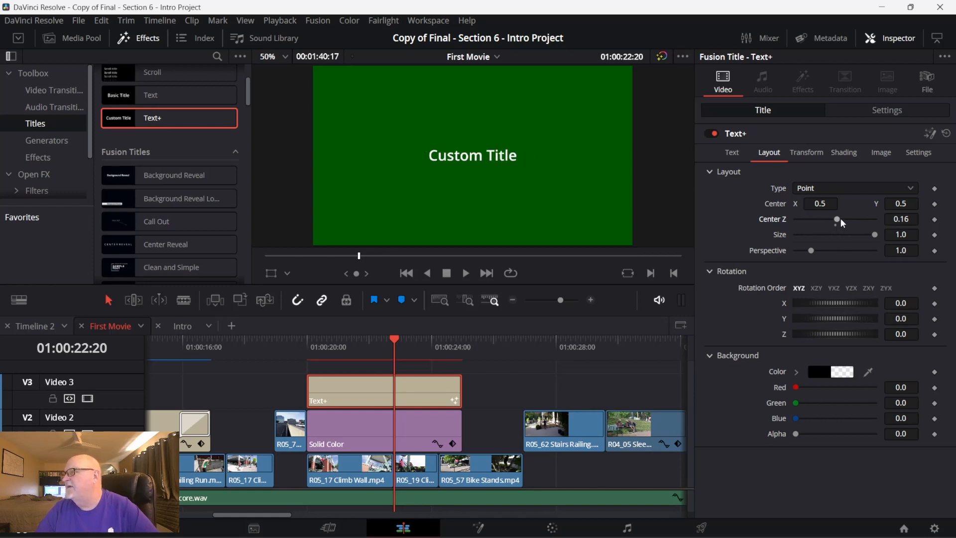
left_click_drag(838, 219, 835, 219)
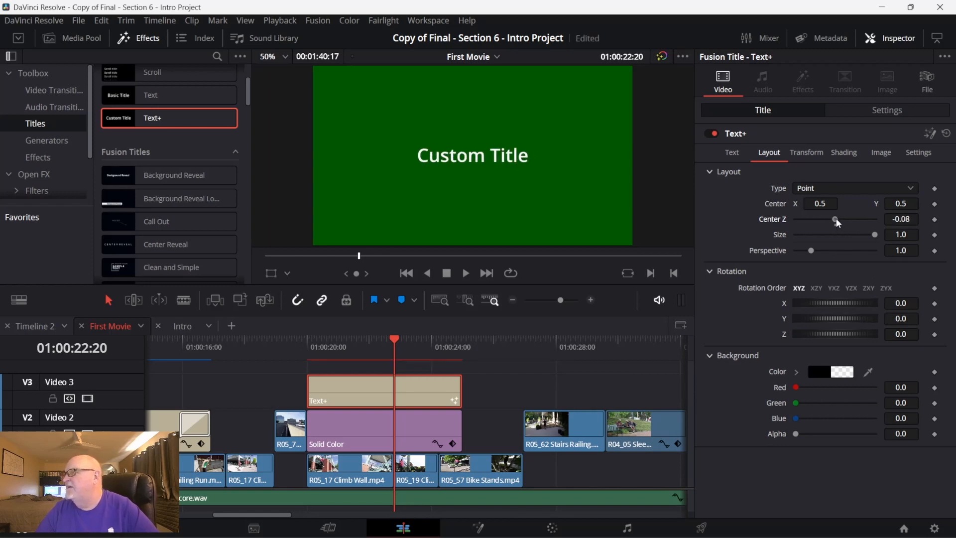
Step: Switch the Text+ title's layout type to Frame and look through its text formatting settings
left_click(910, 189)
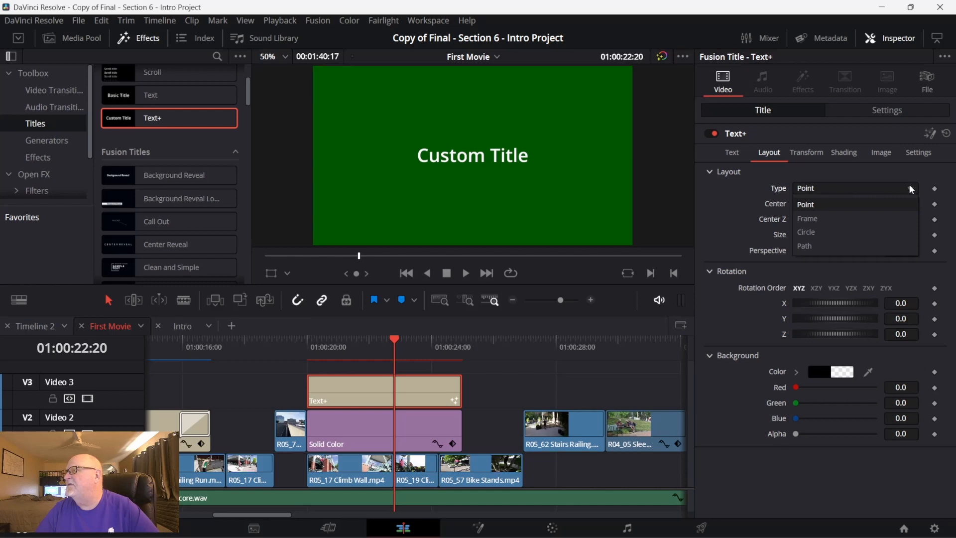
left_click(830, 220)
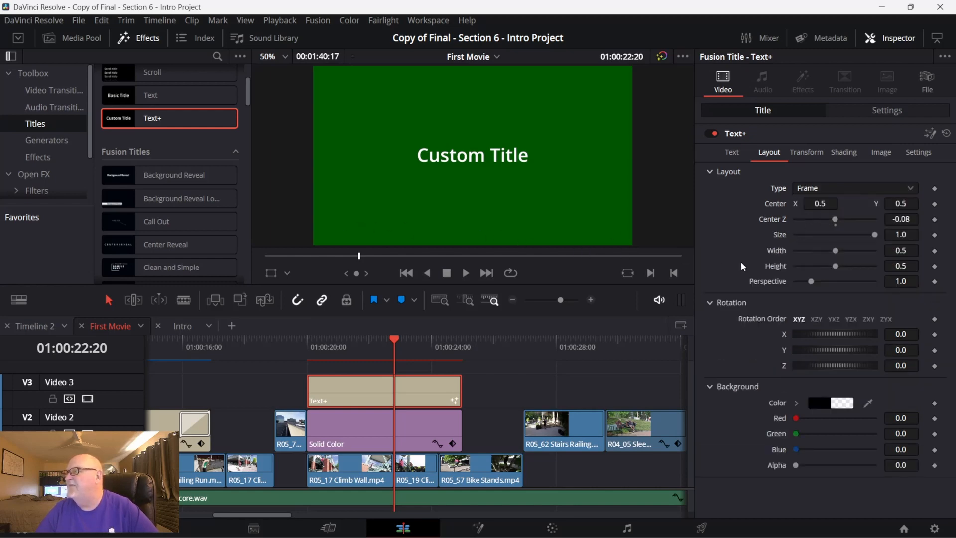
left_click(735, 156)
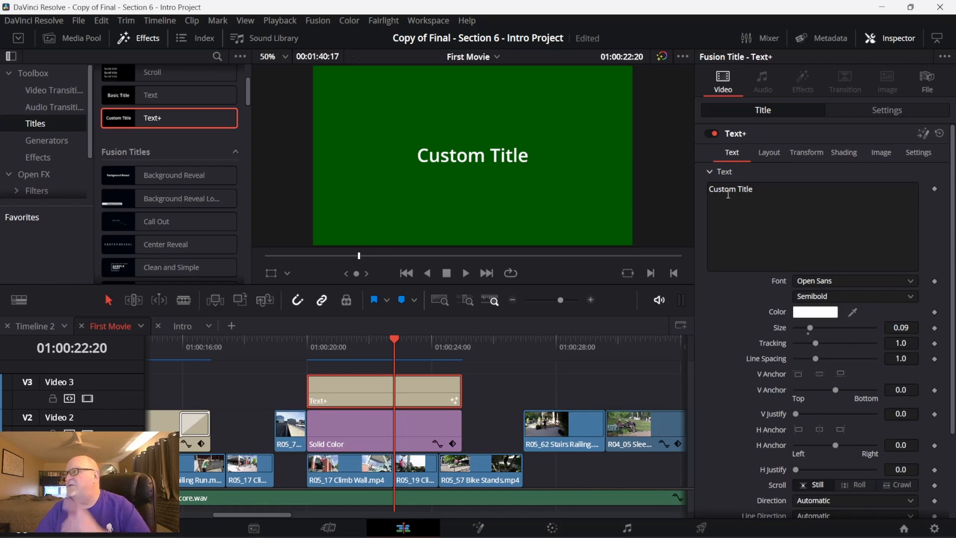
scroll(815, 300, "down", 3)
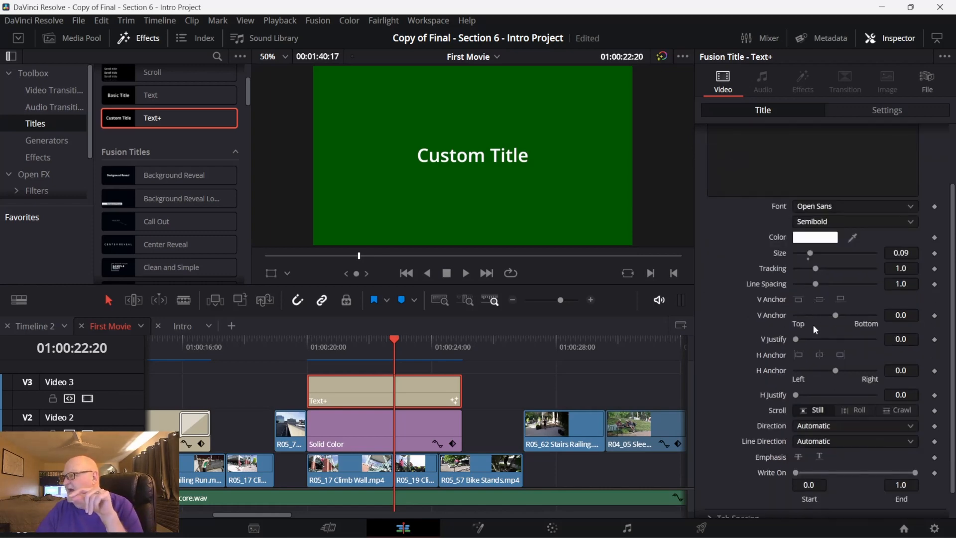
scroll(824, 349, "down", 1)
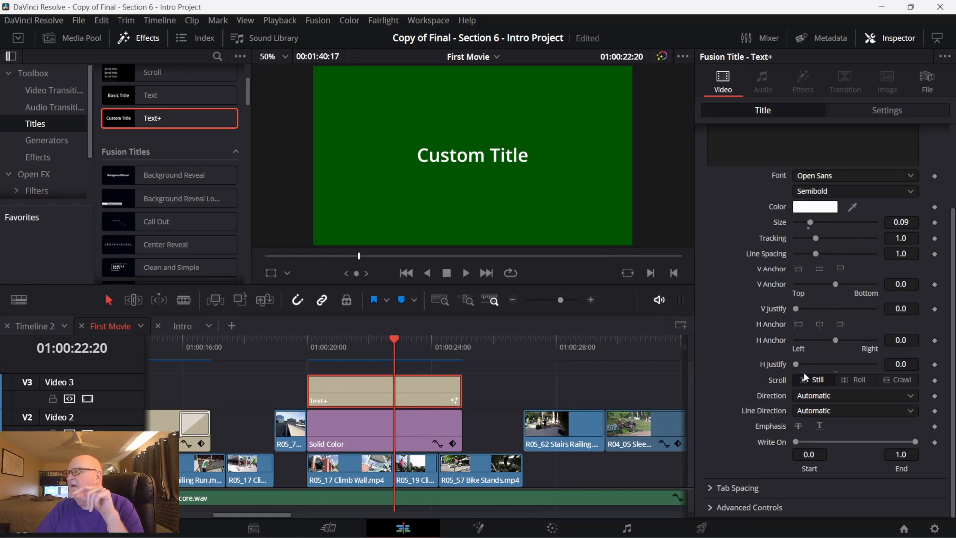
scroll(759, 182, "up", 4)
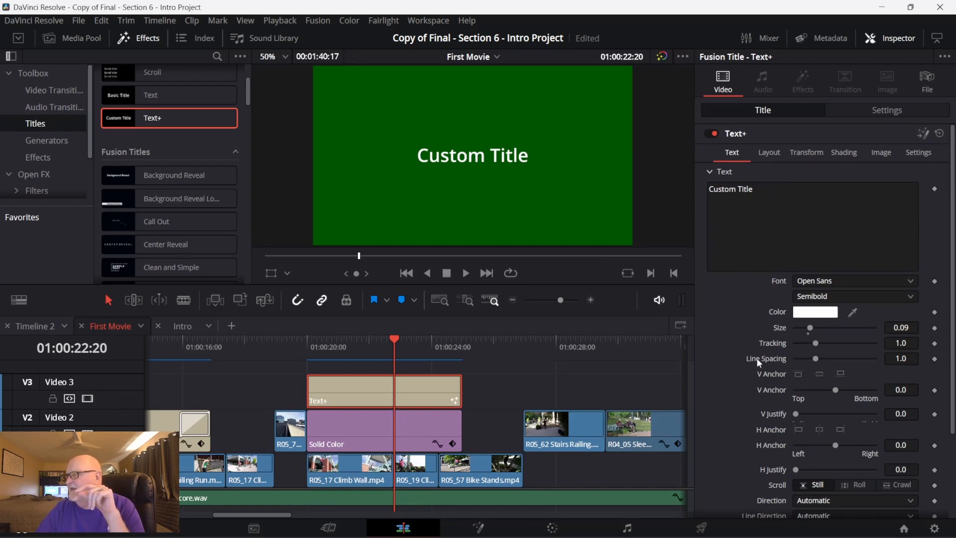
scroll(755, 358, "down", 3)
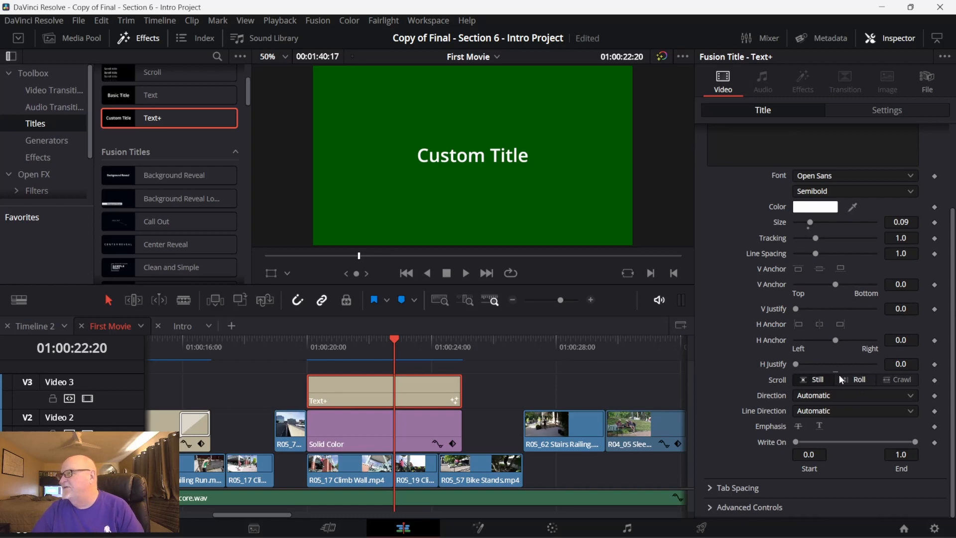
scroll(839, 382, "up", 3)
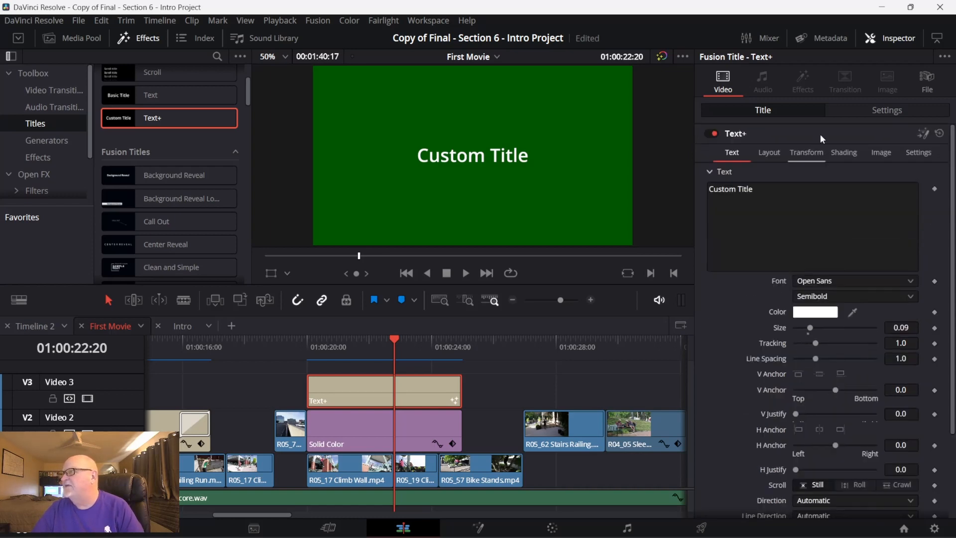
Step: Set the Text+ title's layout type to Circle
left_click(770, 151)
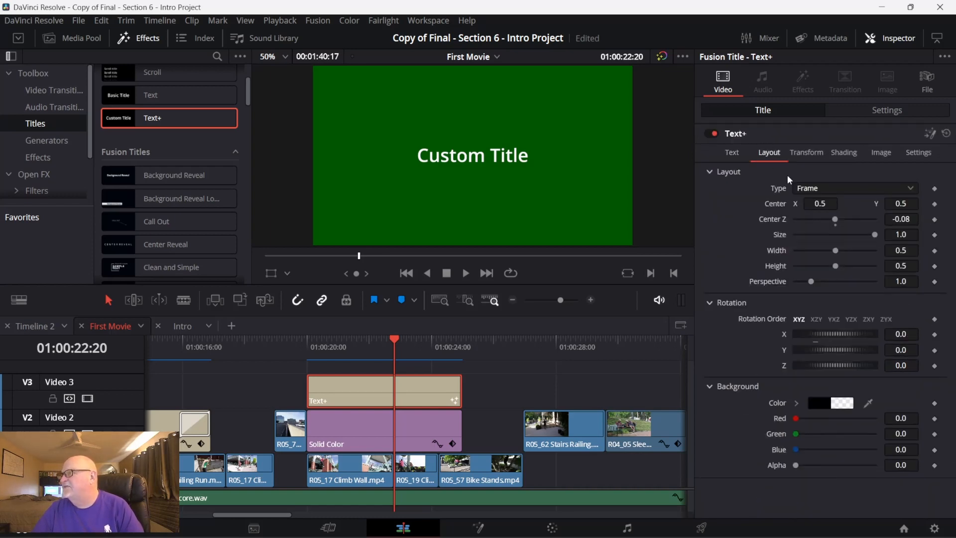
left_click(909, 190)
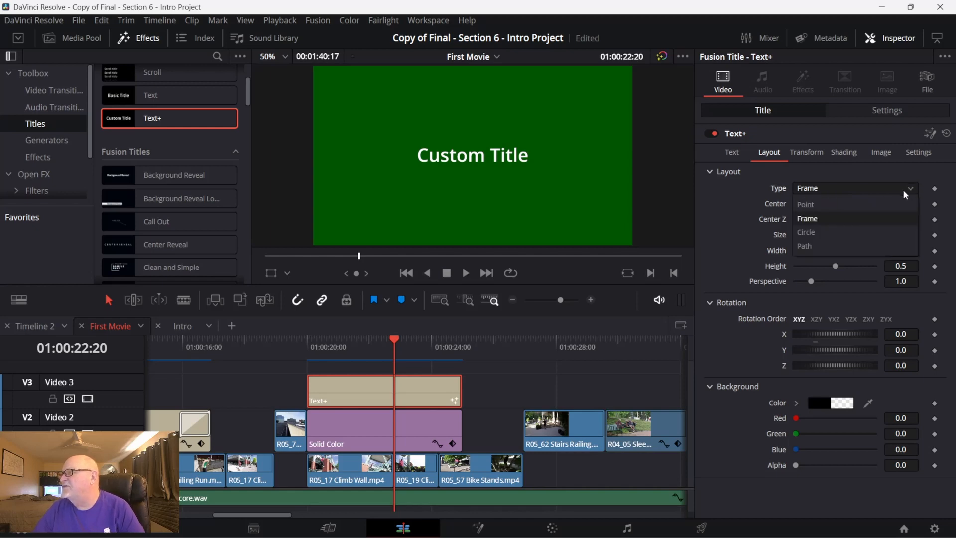
left_click(857, 234)
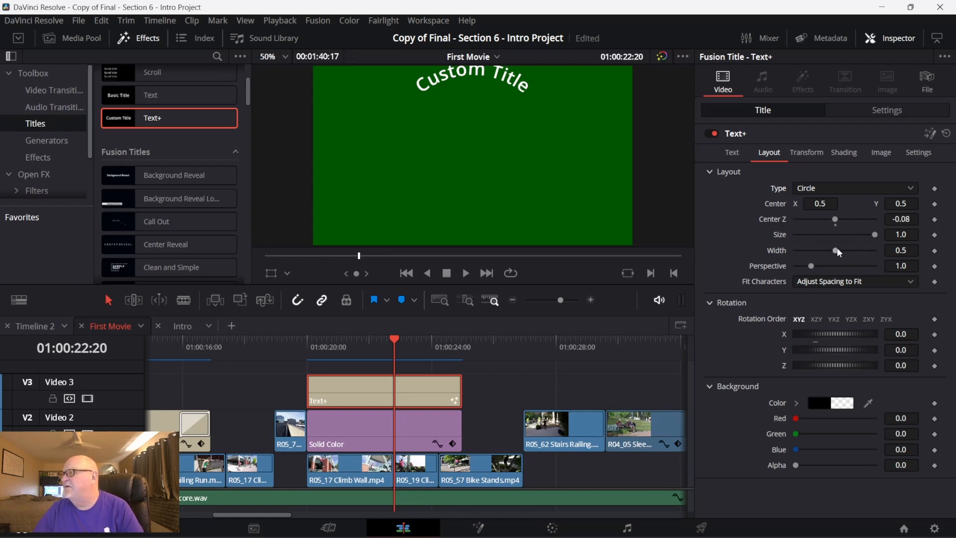
Step: Shift the circular title's Center X to about 0.538 and set it back to 0.5
left_click_drag(832, 204, 870, 204)
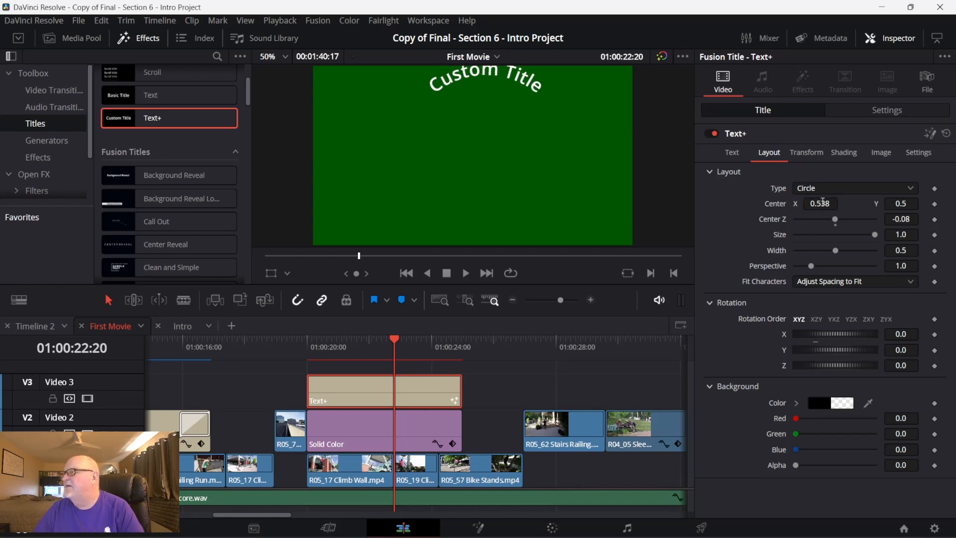
left_click(821, 203)
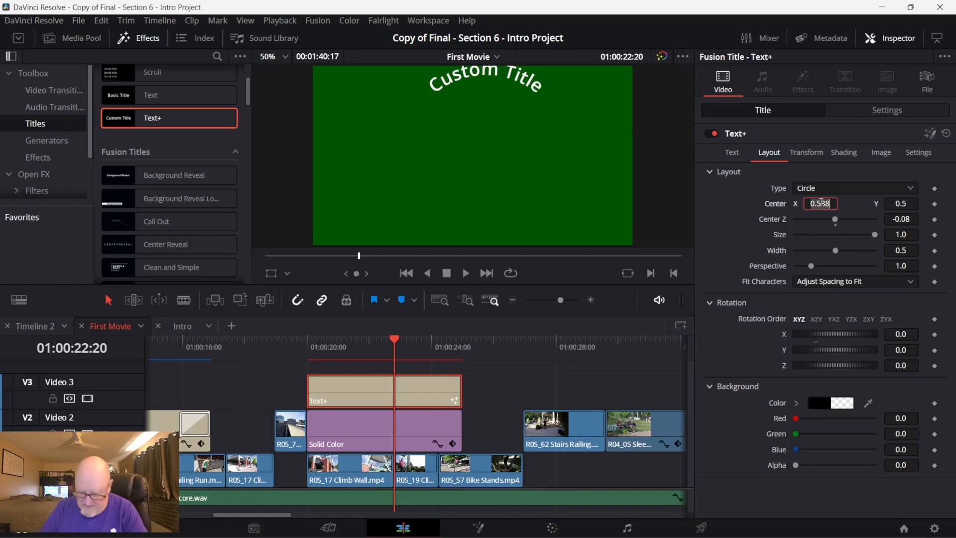
key("BackSpace")
key("BackSpace")
key("Tab")
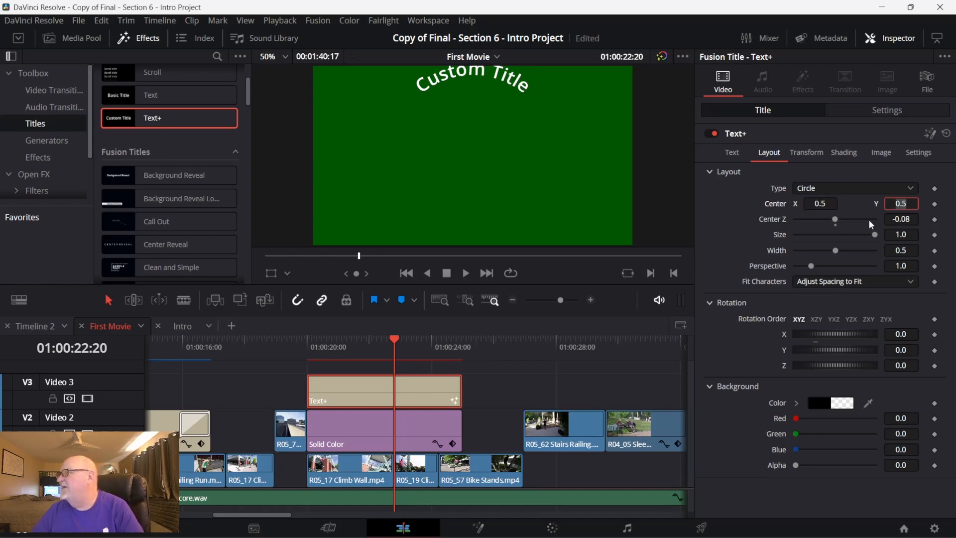
Step: Set the circular title's Center Y to about 0.189 and reduce the circle's Width to about 0.37
left_click_drag(902, 204, 885, 208)
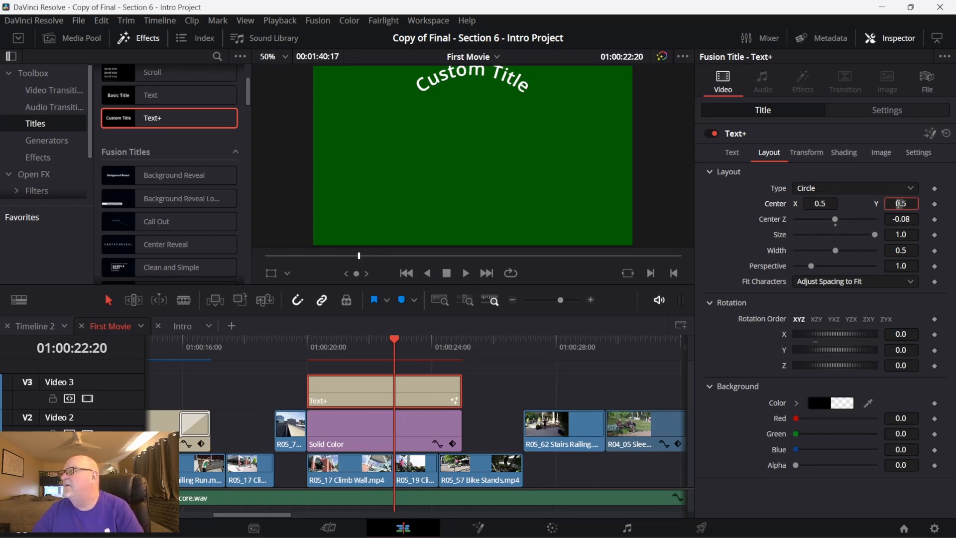
left_click(908, 204)
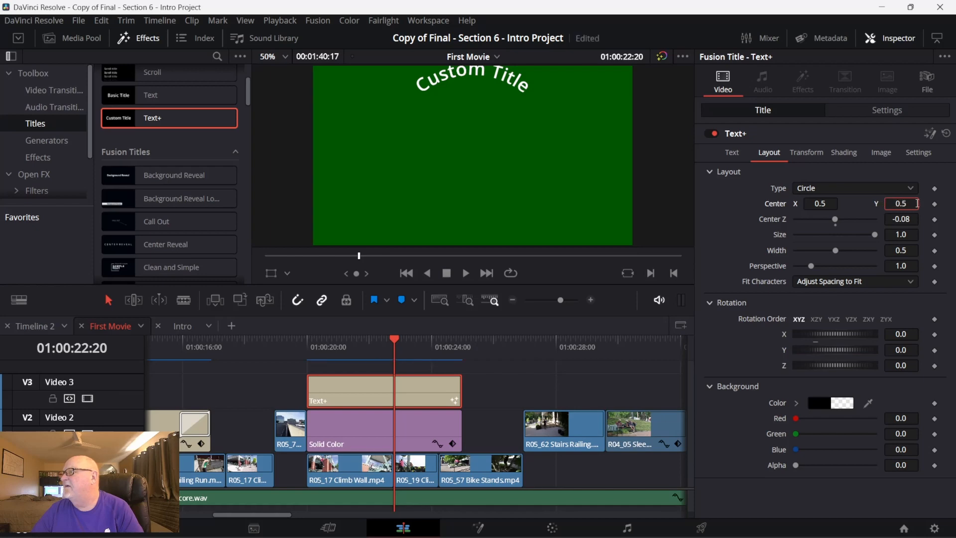
left_click(862, 202)
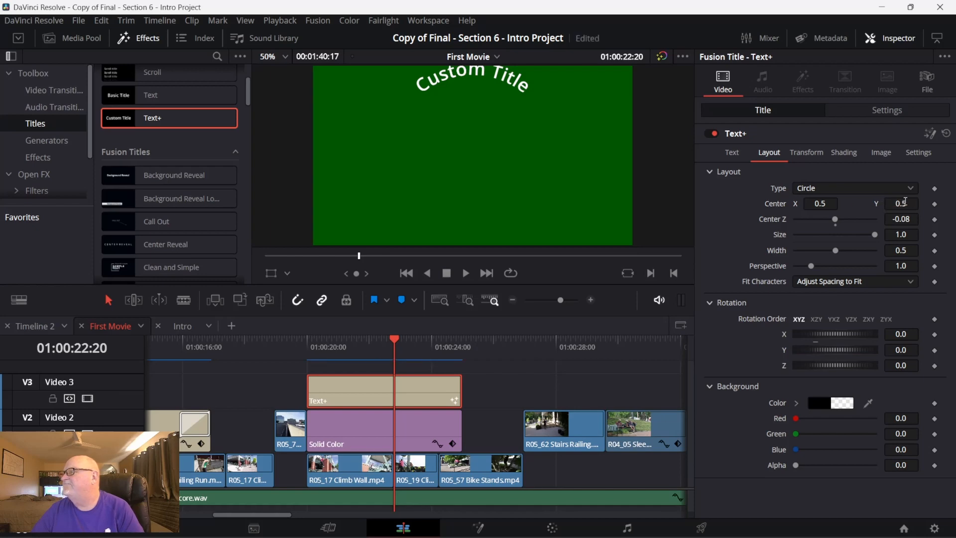
left_click_drag(901, 203, 746, 202)
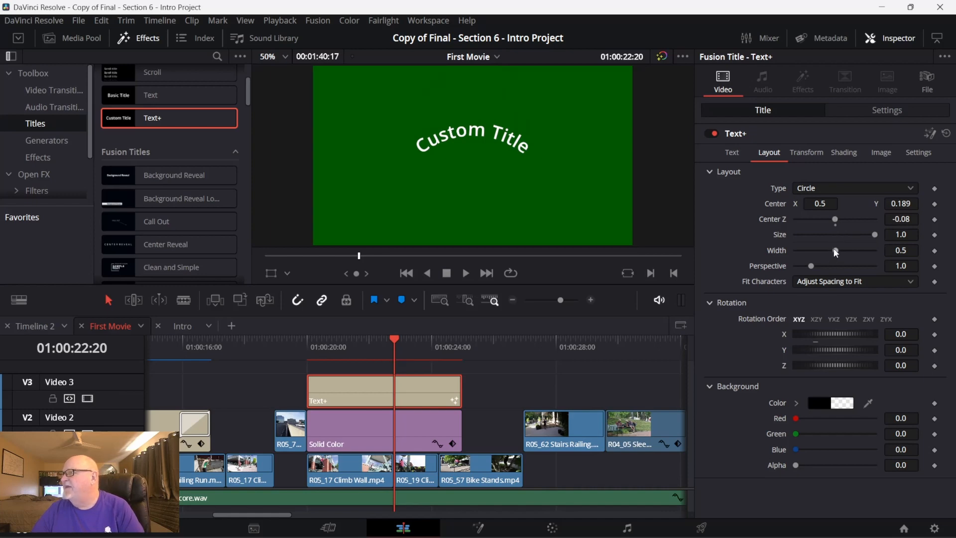
mouse_move(835, 250)
left_mouse_down()
mouse_move(844, 249)
mouse_move(815, 250)
mouse_move(830, 250)
mouse_move(824, 257)
left_mouse_up()
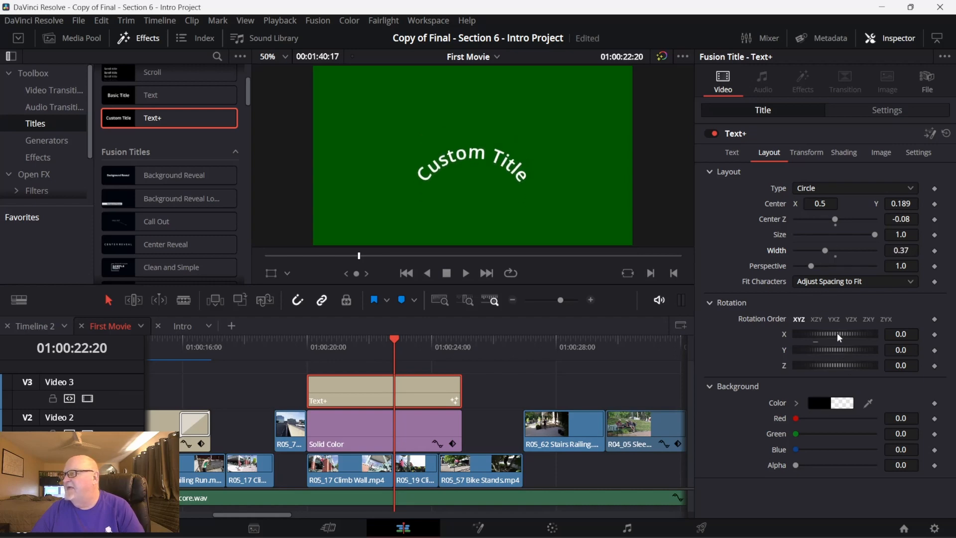
Step: Try Adjust Size to Fit for the circular title's Fit Characters option, and set the option to None
left_click(845, 283)
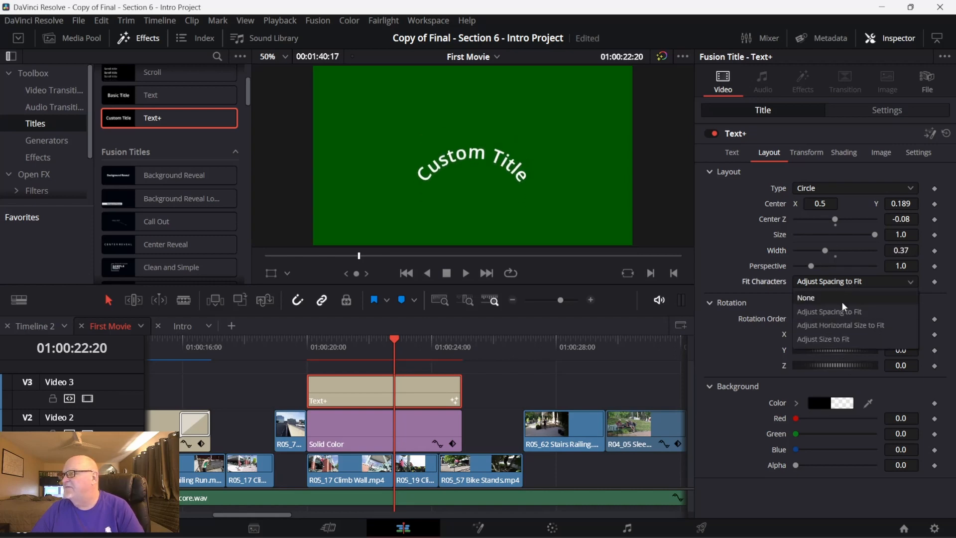
left_click(839, 340)
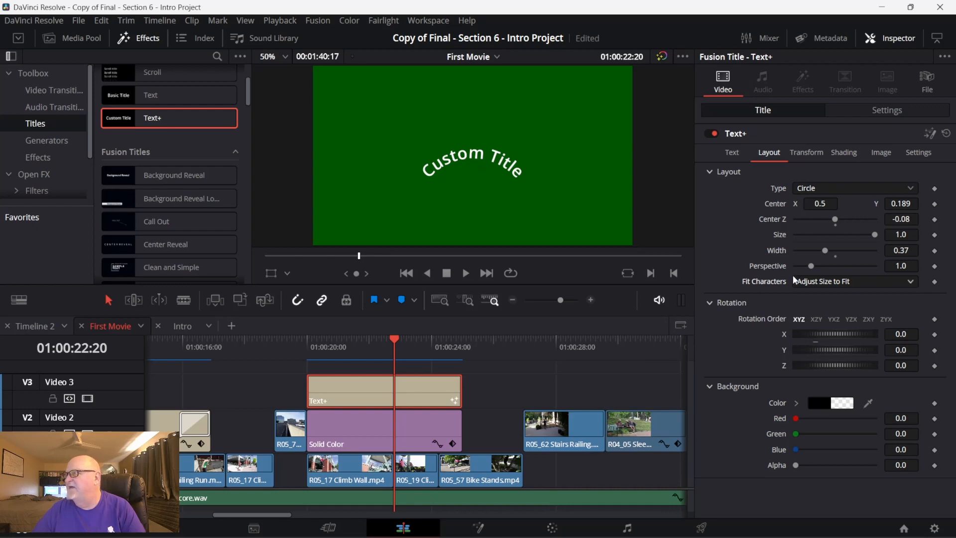
left_click(853, 281)
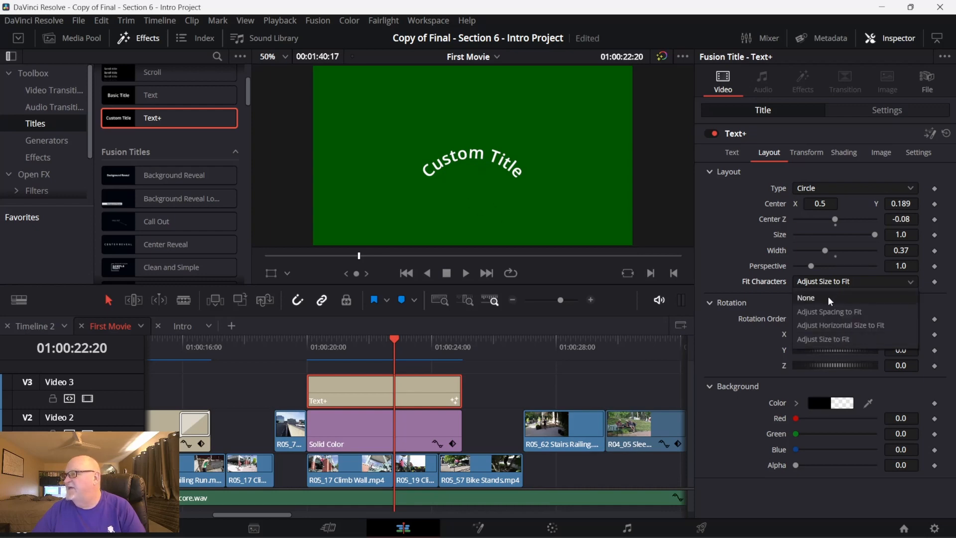
left_click(828, 295)
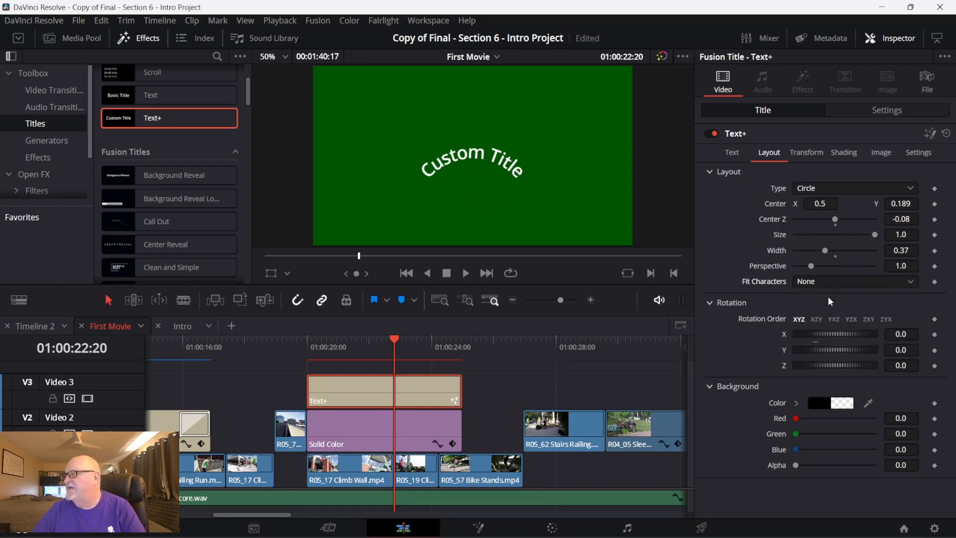
Step: Try the Path layout type, check the title's text settings, and set the layout type to Point
left_click(850, 188)
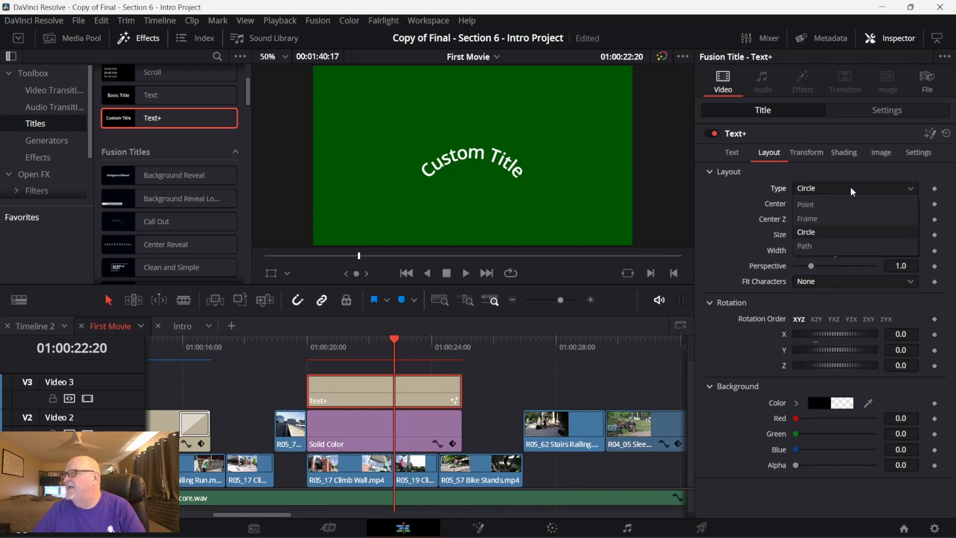
left_click(830, 245)
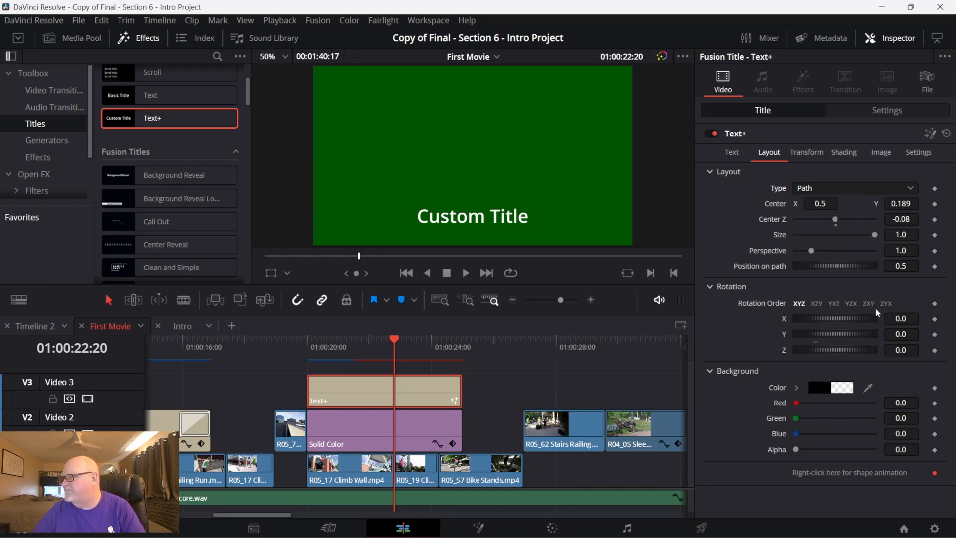
left_click(732, 155)
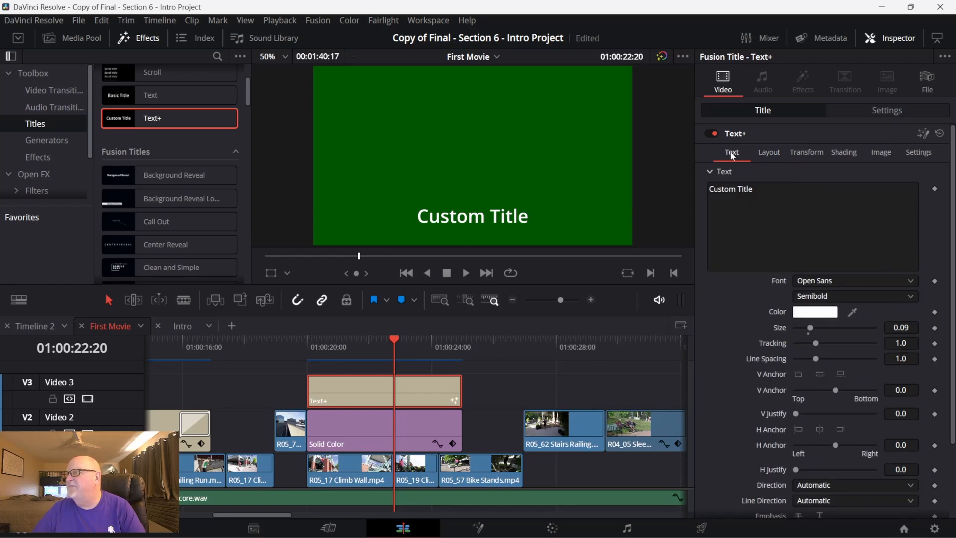
left_click(776, 154)
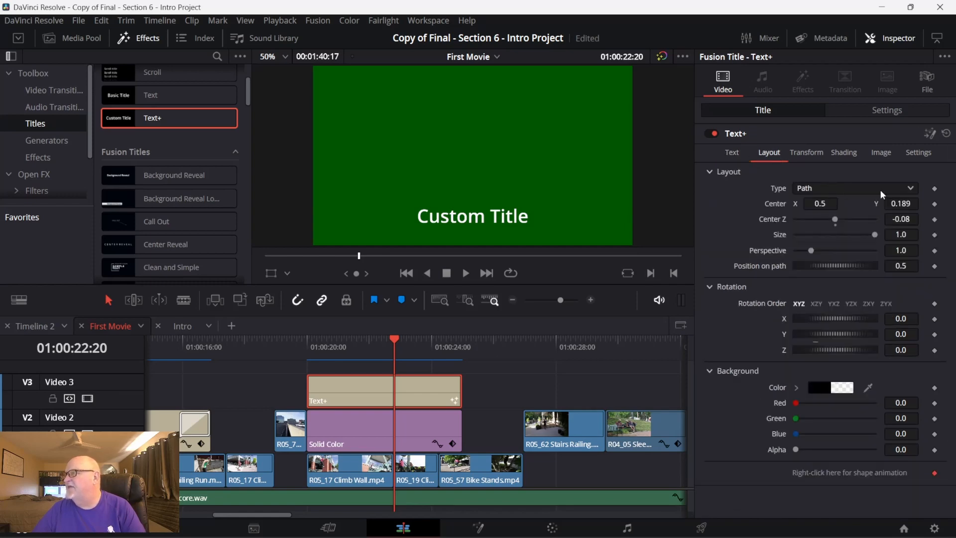
left_click(912, 189)
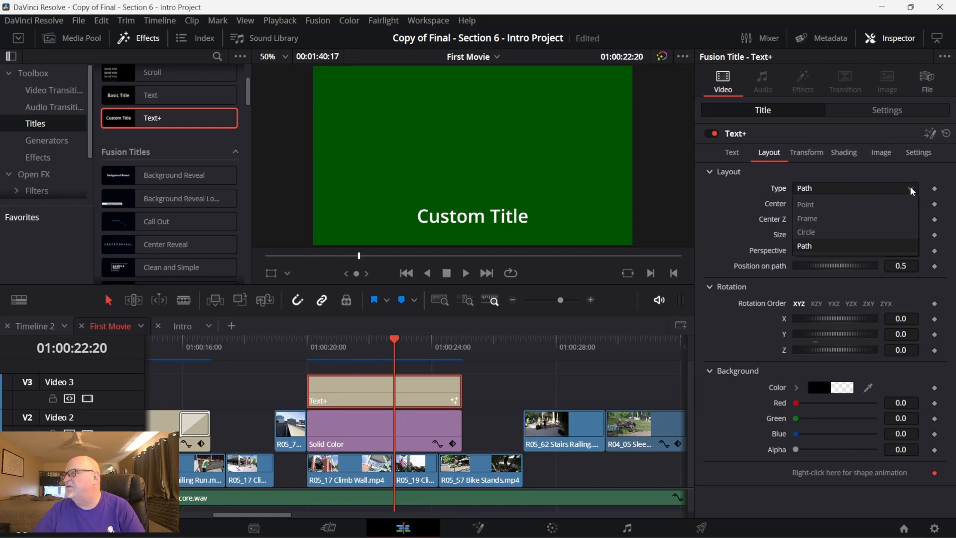
left_click(850, 204)
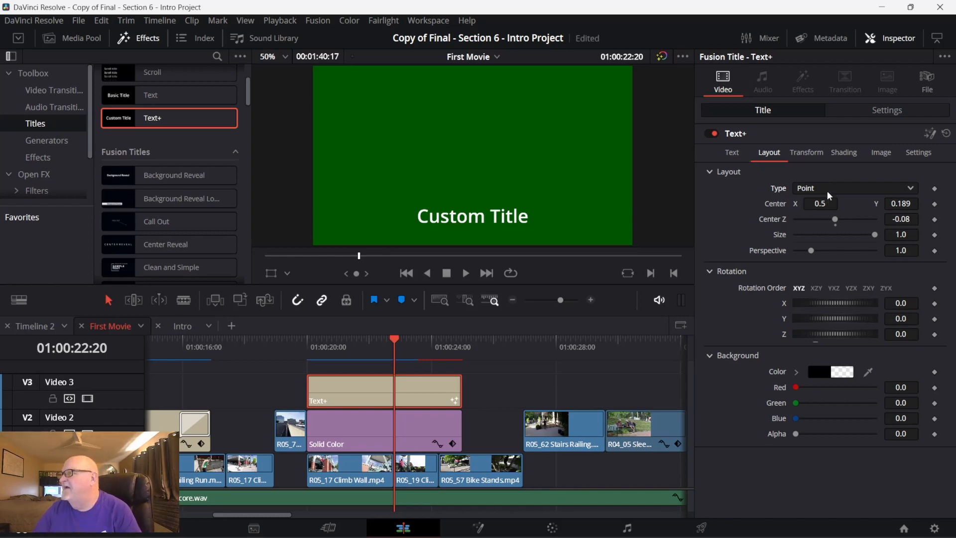
Step: Look at the text settings, switch the title's layout type to Frame and return it to Point
left_click(731, 152)
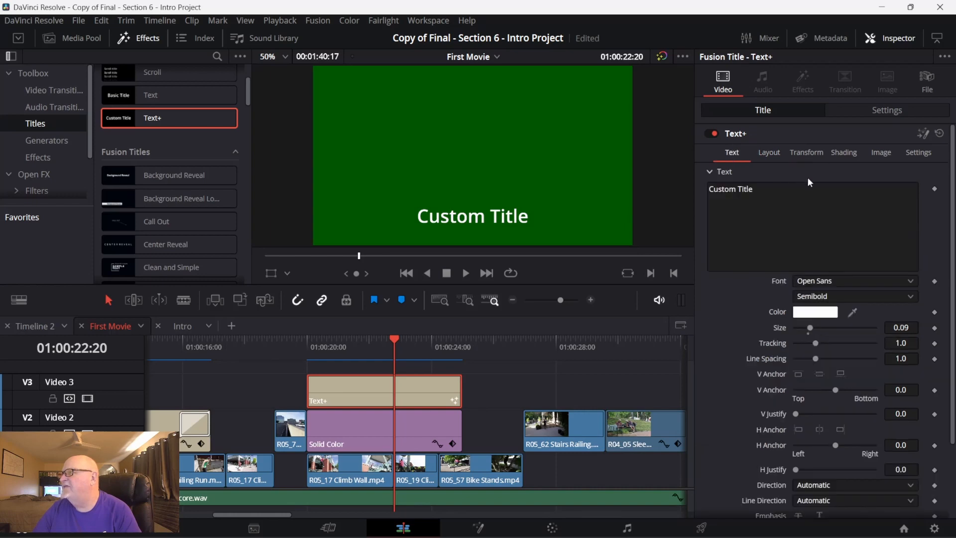
left_click(771, 152)
left_click(836, 188)
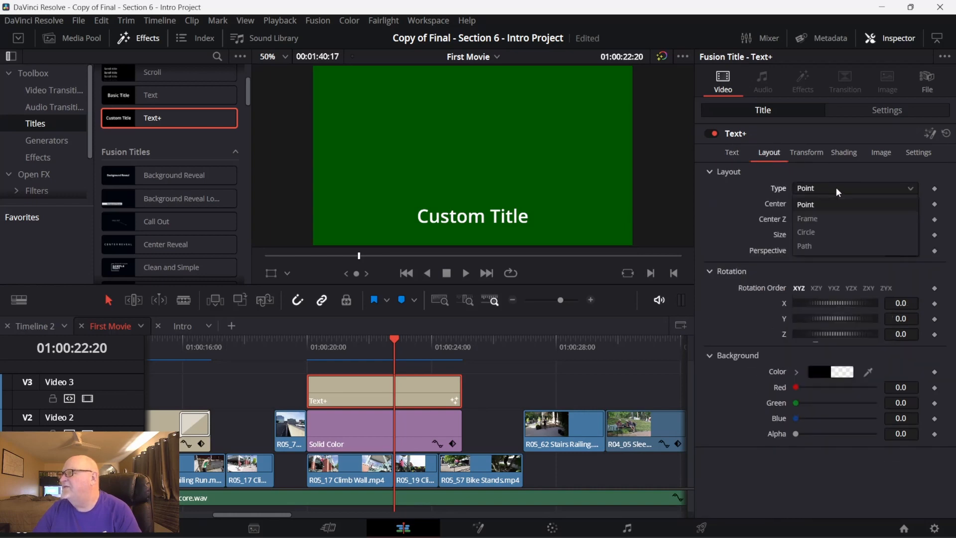
left_click(831, 226)
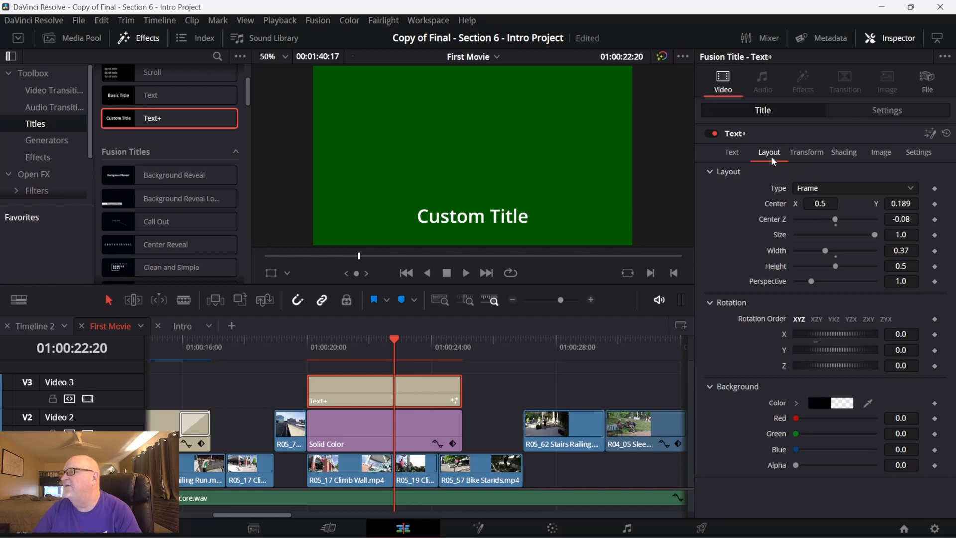
left_click(825, 187)
left_click(816, 205)
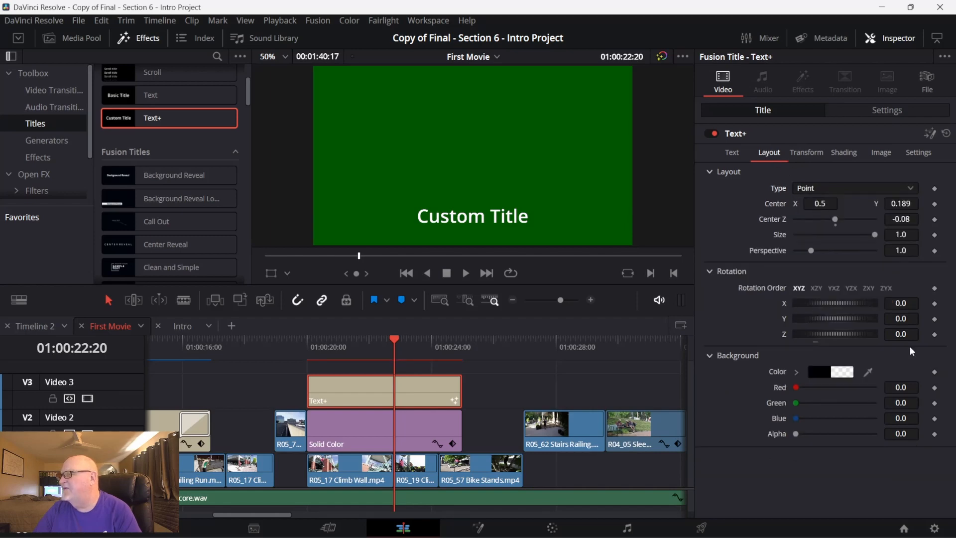
Step: Try to reset the Text+ title's settings to their defaults and return to its layout settings
left_click(945, 135)
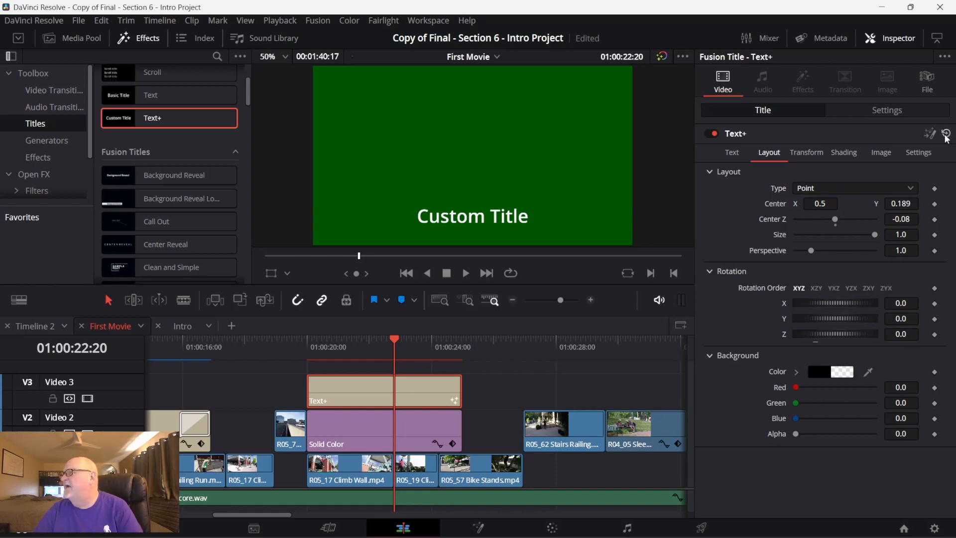
left_click(761, 157)
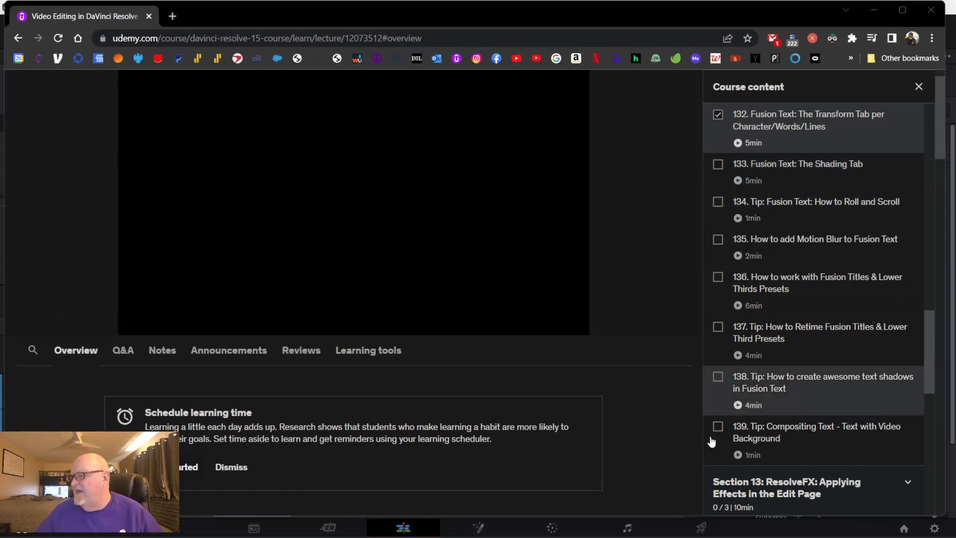
Step: Switch to DaVinci Resolve and look at the Transform level options in the Text+ title's transform settings
left_click(717, 531)
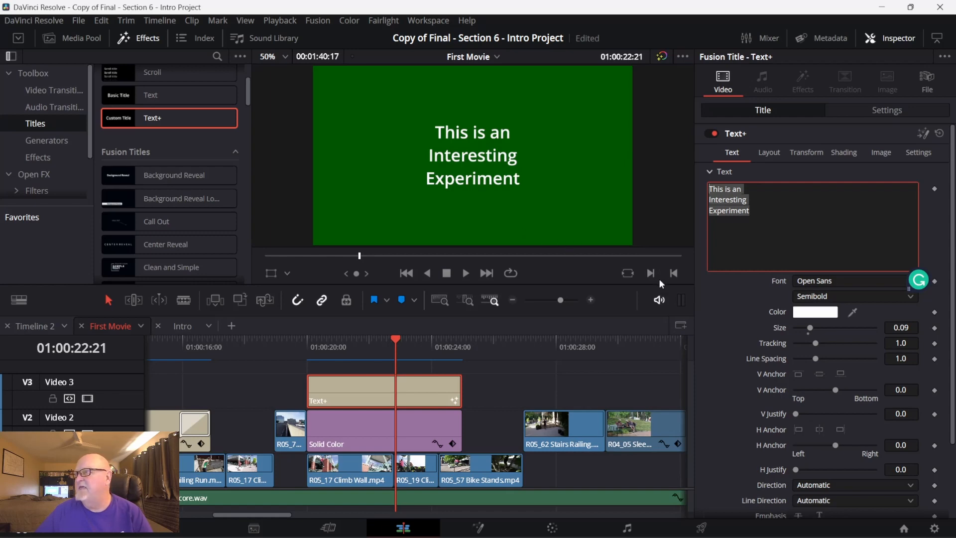
left_click(807, 153)
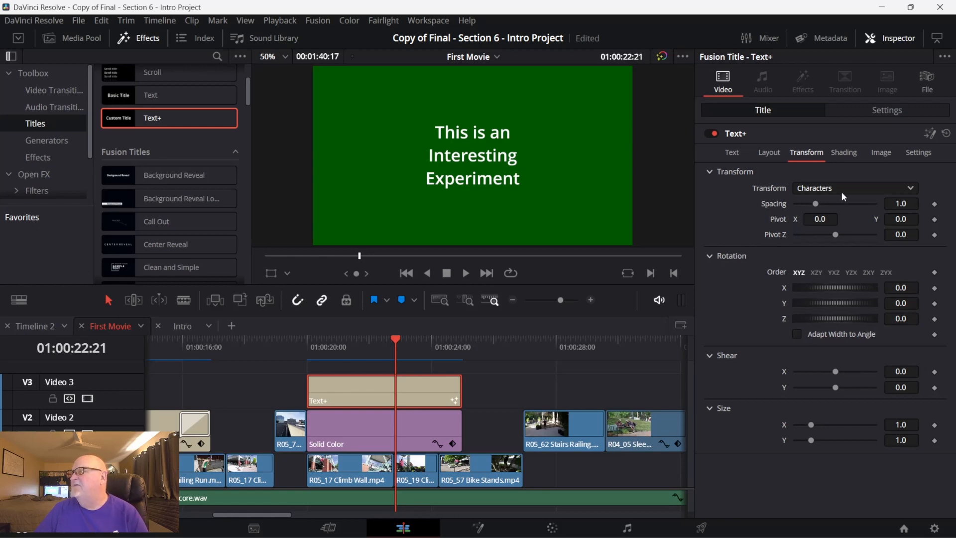
left_click(855, 189)
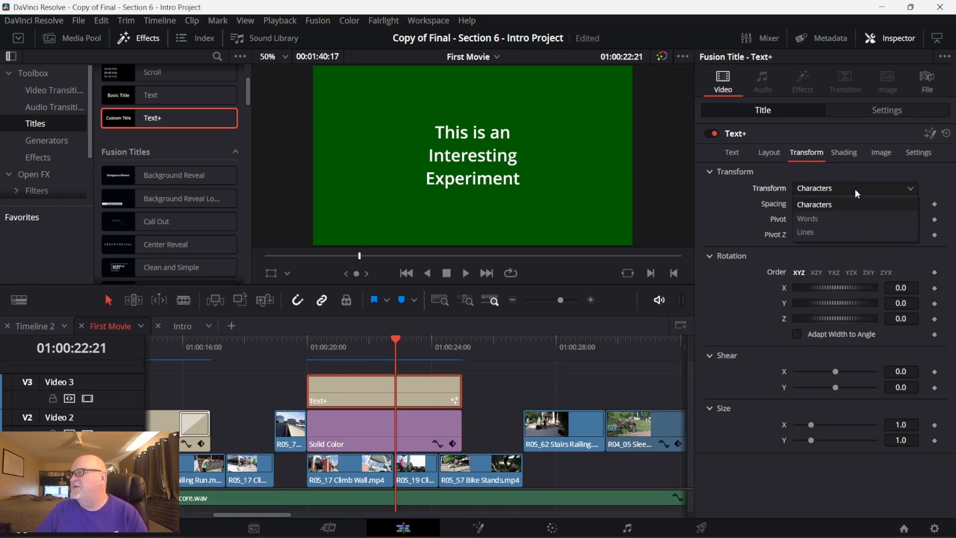
left_click(747, 218)
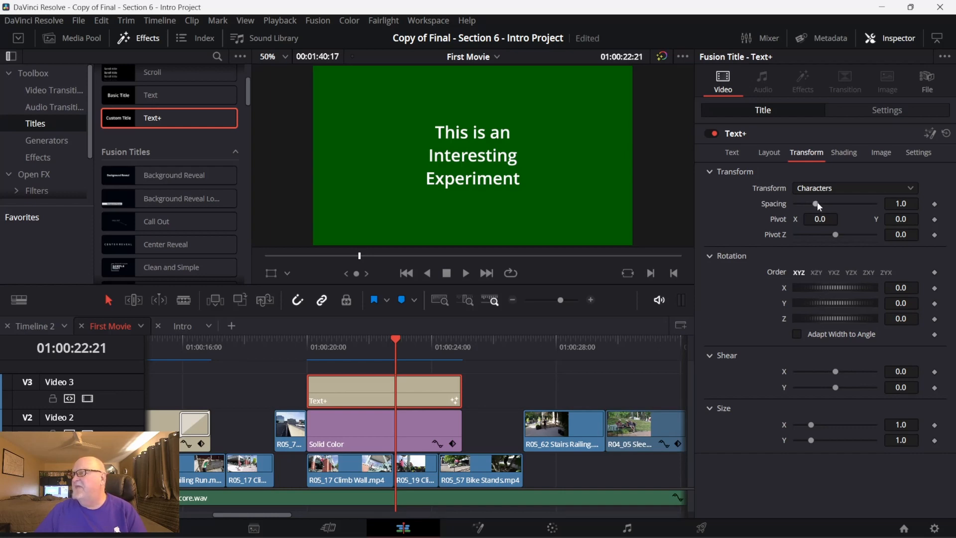
Step: Try a Spacing of about 1.42 on the title's characters and about 2.02 on its words, resetting each to 1.0
left_click_drag(817, 204, 823, 205)
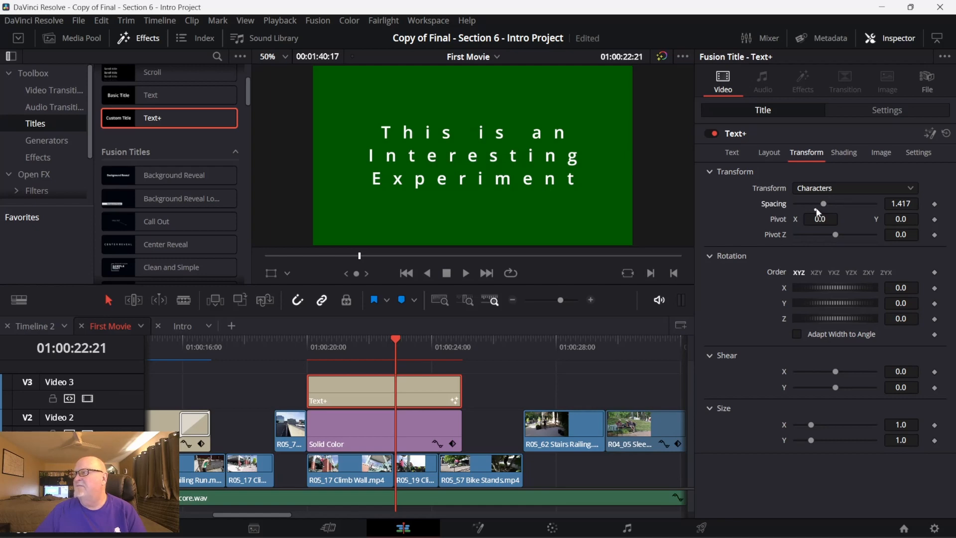
double_click(817, 209)
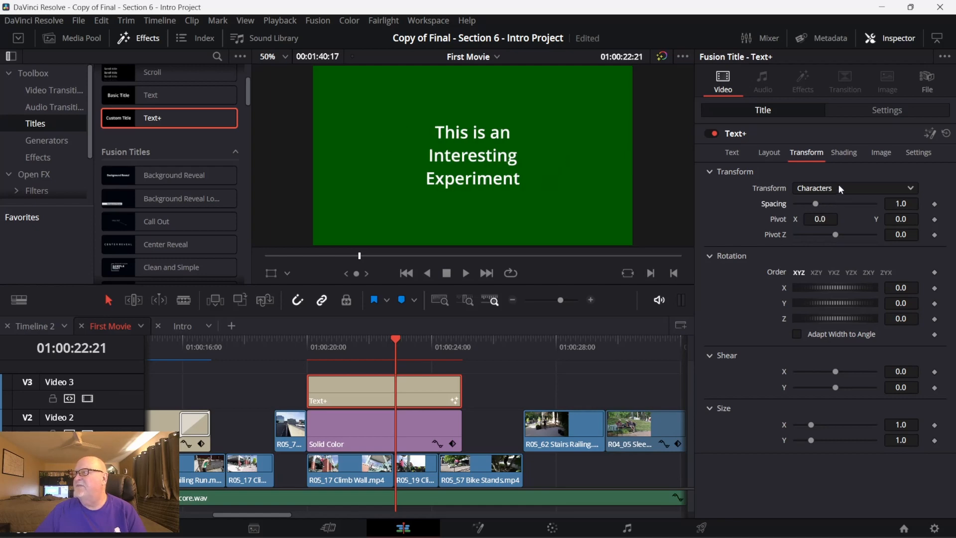
left_click(838, 186)
left_click(822, 223)
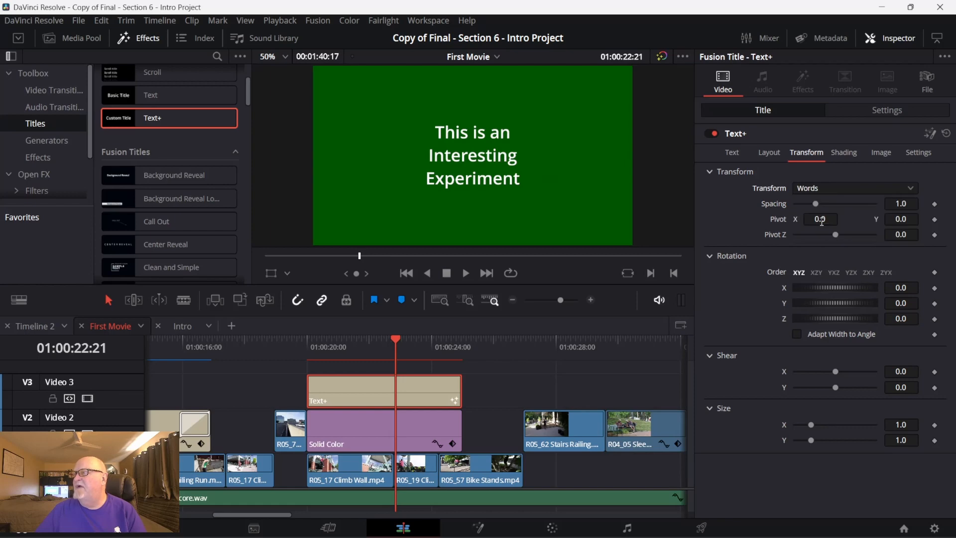
mouse_move(821, 204)
left_mouse_down()
mouse_move(851, 203)
mouse_move(822, 203)
mouse_move(836, 204)
left_mouse_up()
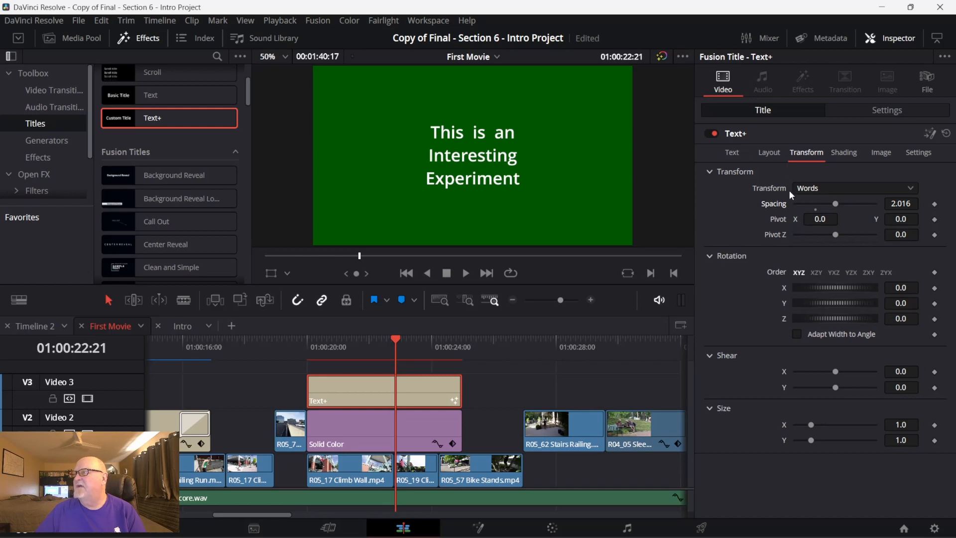
double_click(813, 208)
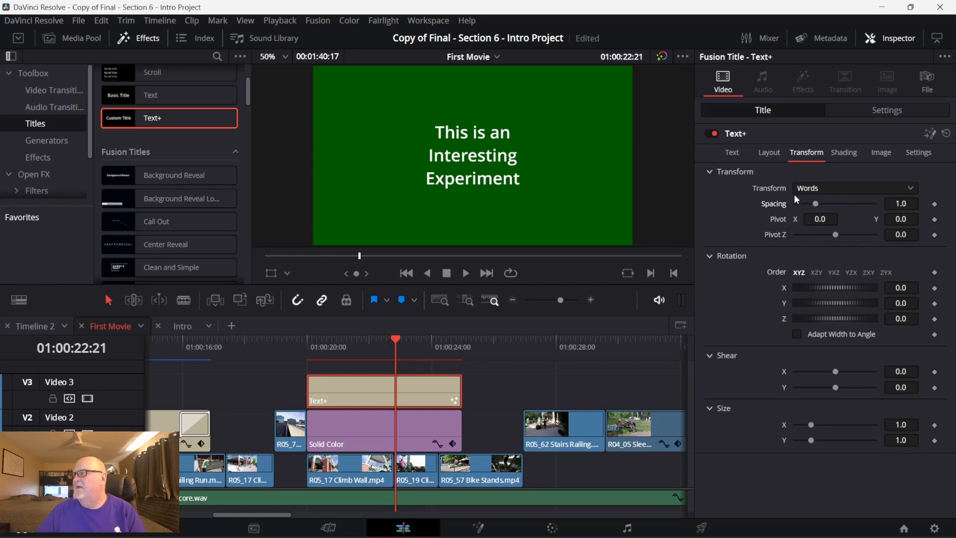
Step: Check the title's text, set the transform level to Lines, try a Spacing of about 0.945 and reset it
left_click(736, 149)
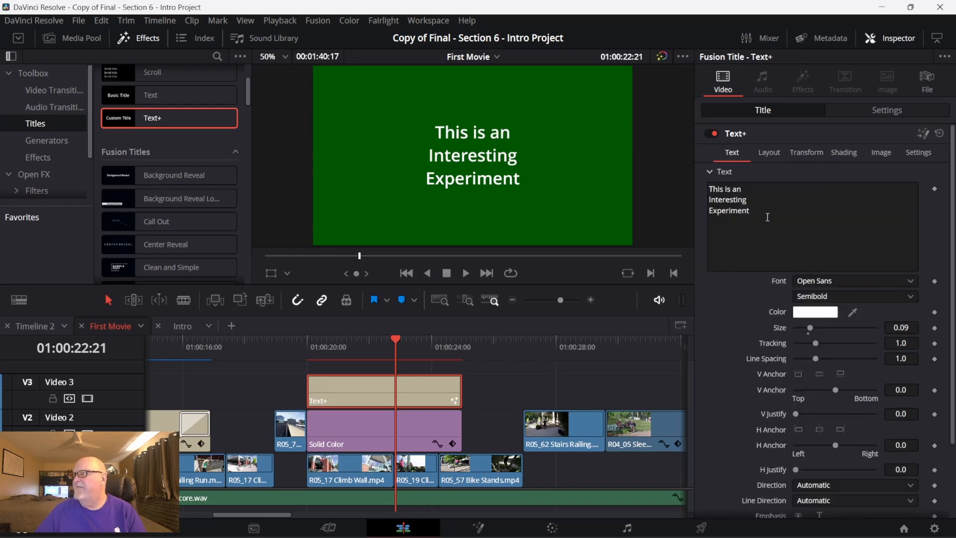
left_click(717, 189)
left_click(803, 153)
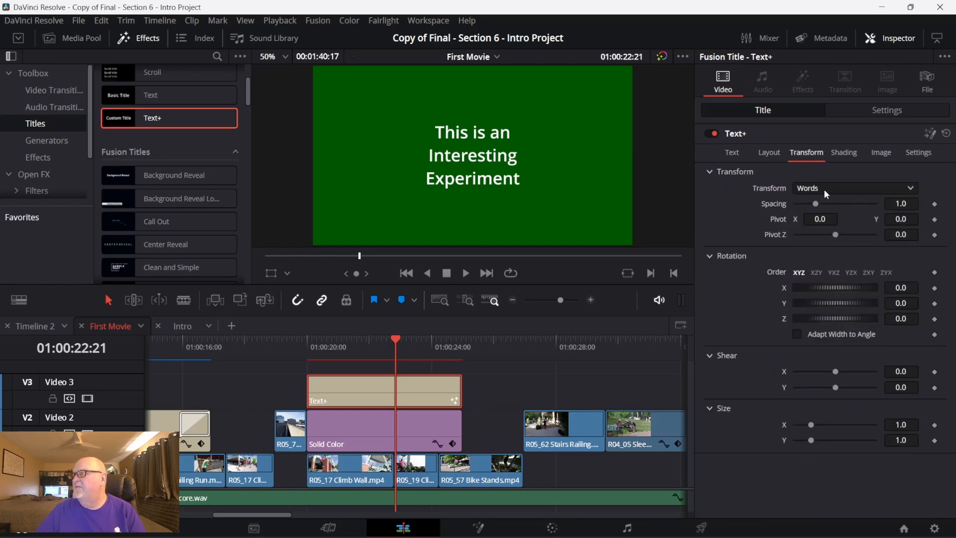
left_click(824, 188)
left_click(815, 232)
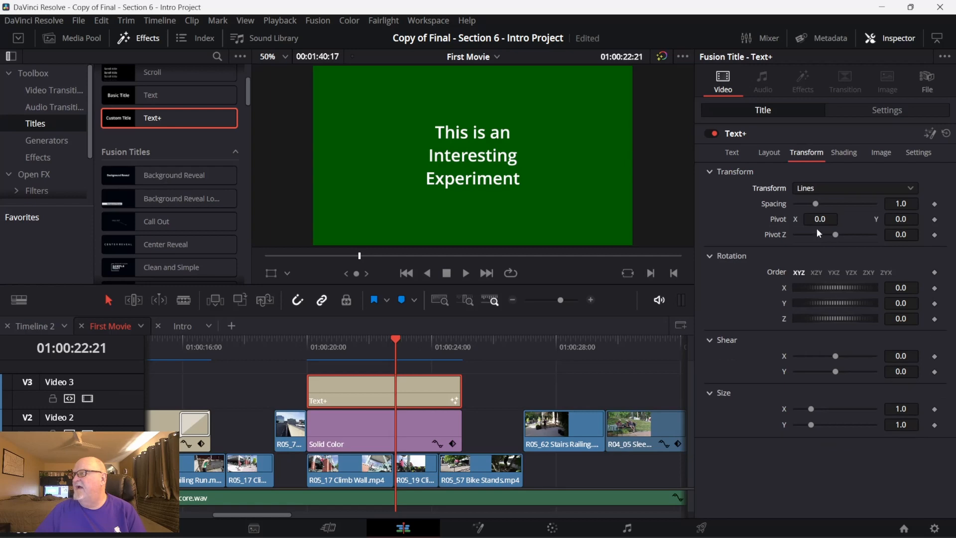
mouse_move(815, 204)
left_mouse_down()
mouse_move(834, 204)
mouse_move(817, 204)
left_mouse_up()
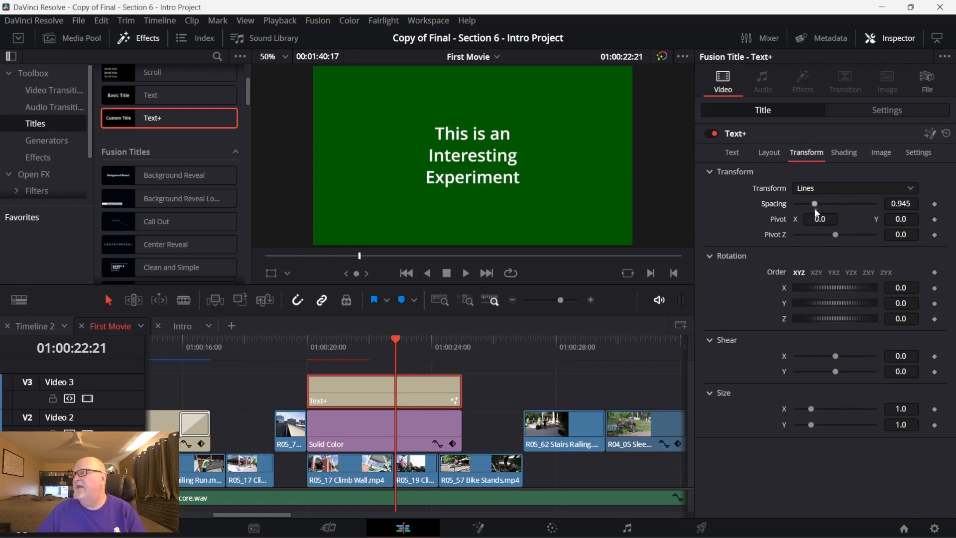
left_click(814, 209)
Step: Look at the title's three text lines, select the whole text and return to the transform settings
left_click(748, 157)
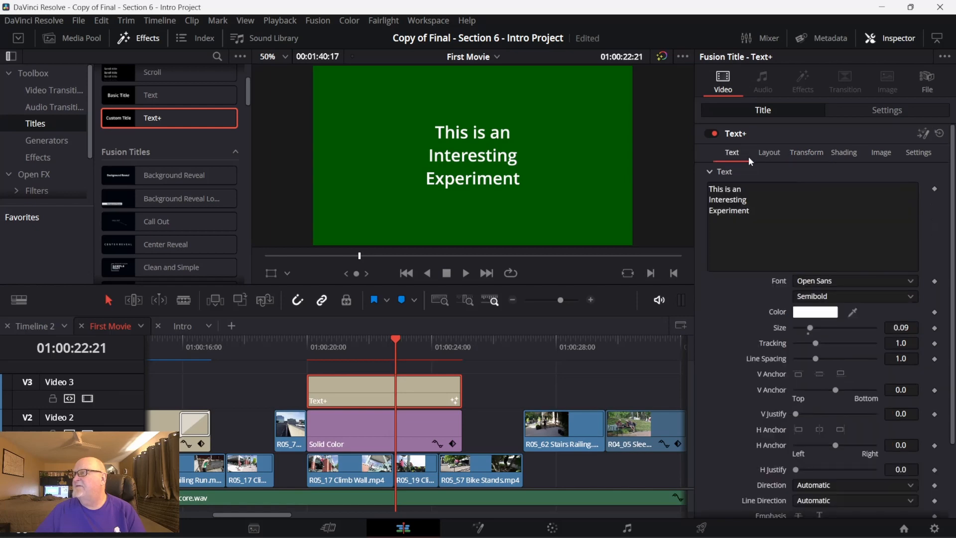
left_click(755, 211)
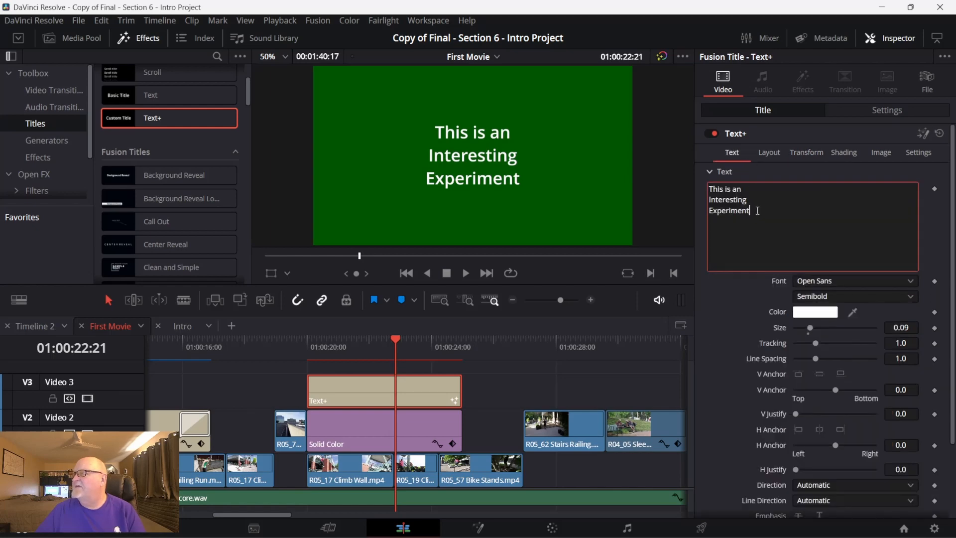
key("ctrl+a")
left_click(795, 155)
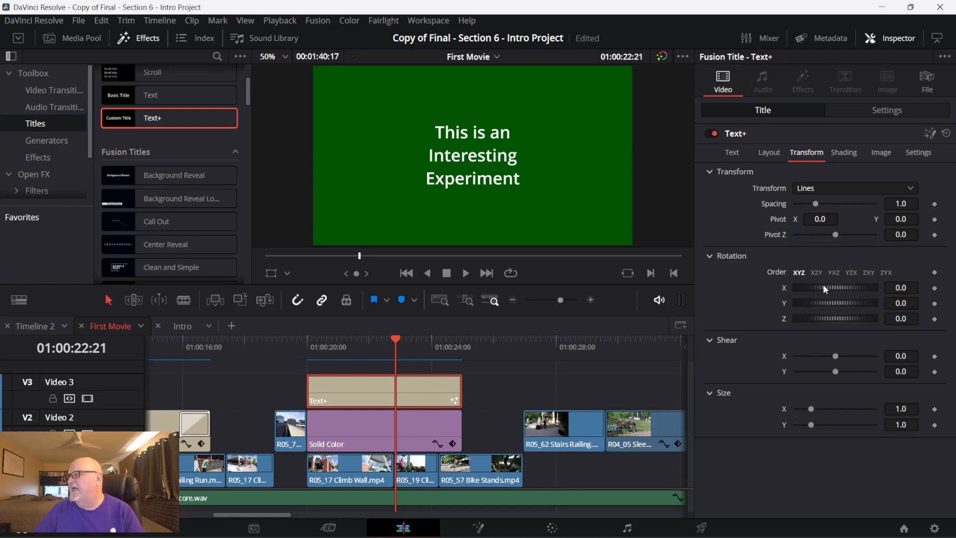
Step: Set the title's transform level to Characters and try rotating the characters about the X axis
left_click(824, 188)
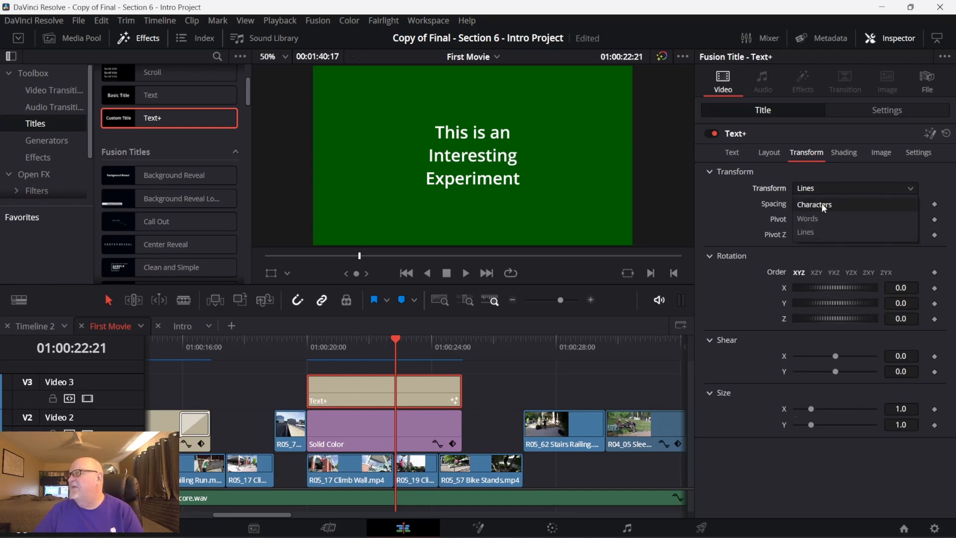
left_click(823, 204)
mouse_move(834, 287)
left_mouse_down()
mouse_move(855, 288)
mouse_move(821, 286)
mouse_move(842, 288)
mouse_move(833, 286)
left_mouse_up()
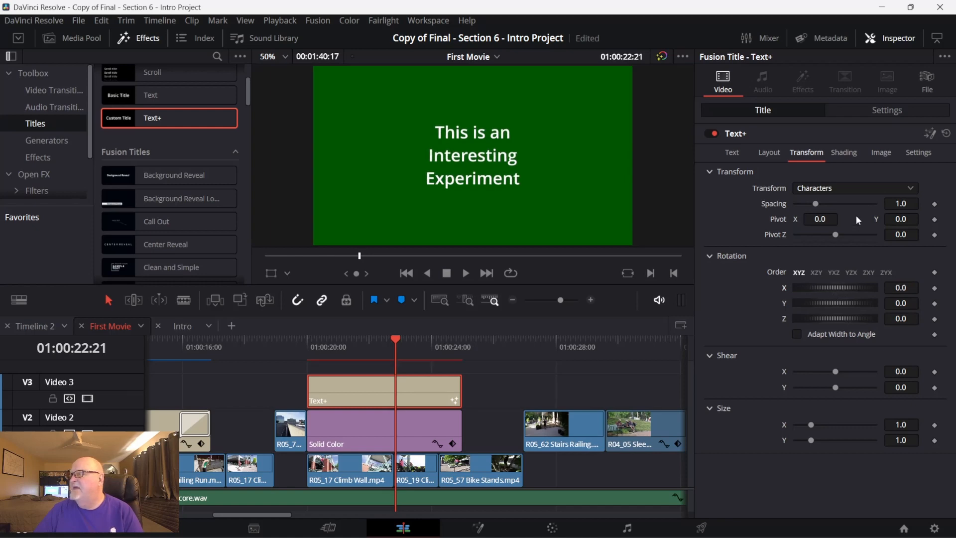
Step: Set the transform level to Words, try an X rotation of about 41.7 and reset the rotation to 0
left_click(876, 190)
left_click(824, 218)
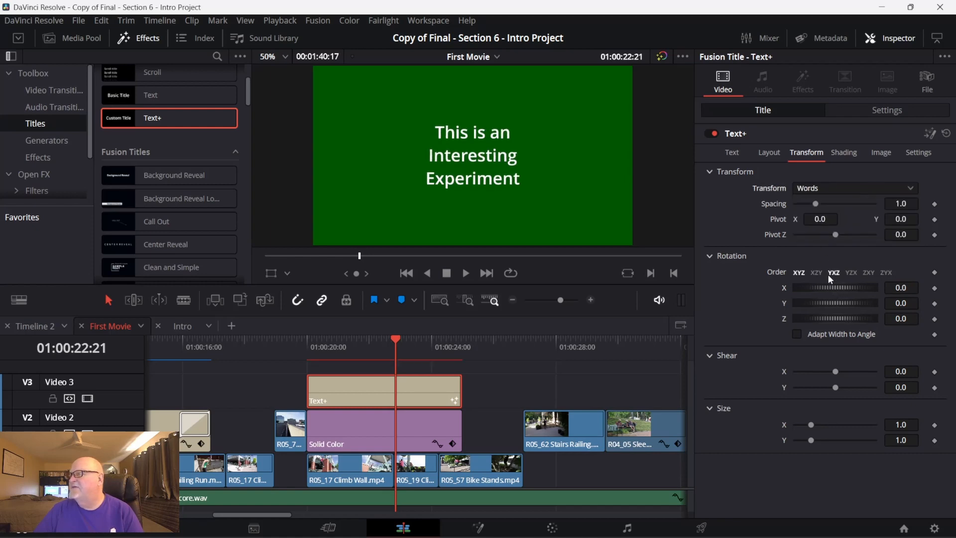
left_click_drag(823, 285, 832, 285)
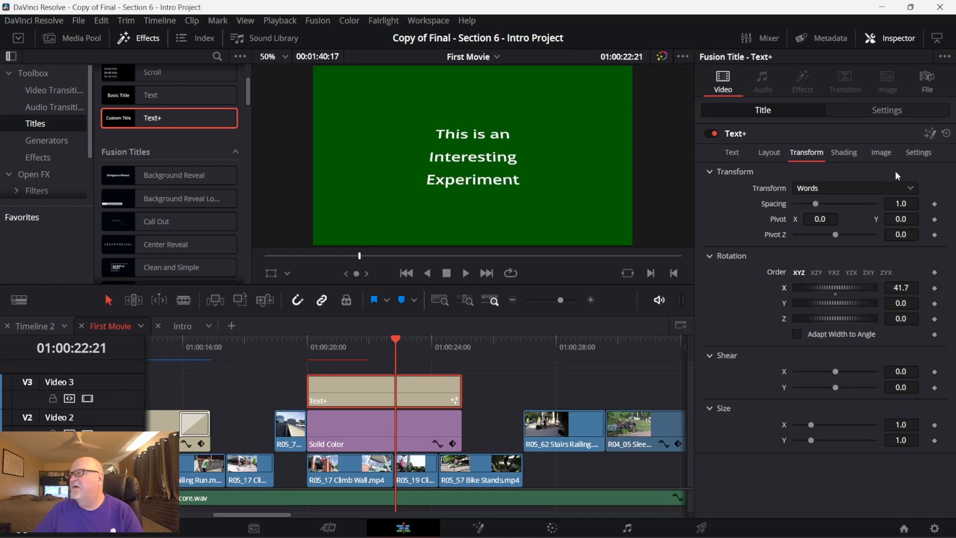
left_click(904, 190)
left_click(868, 222)
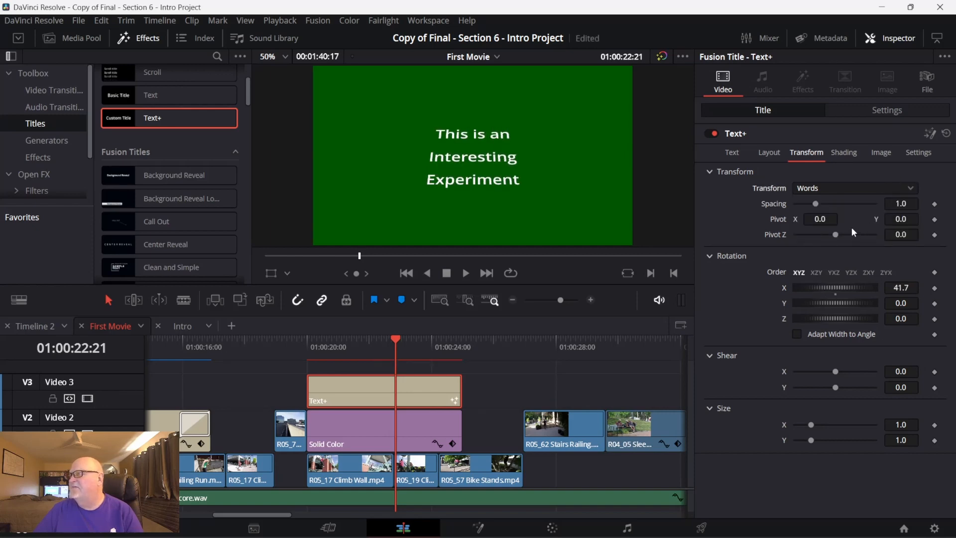
double_click(836, 292)
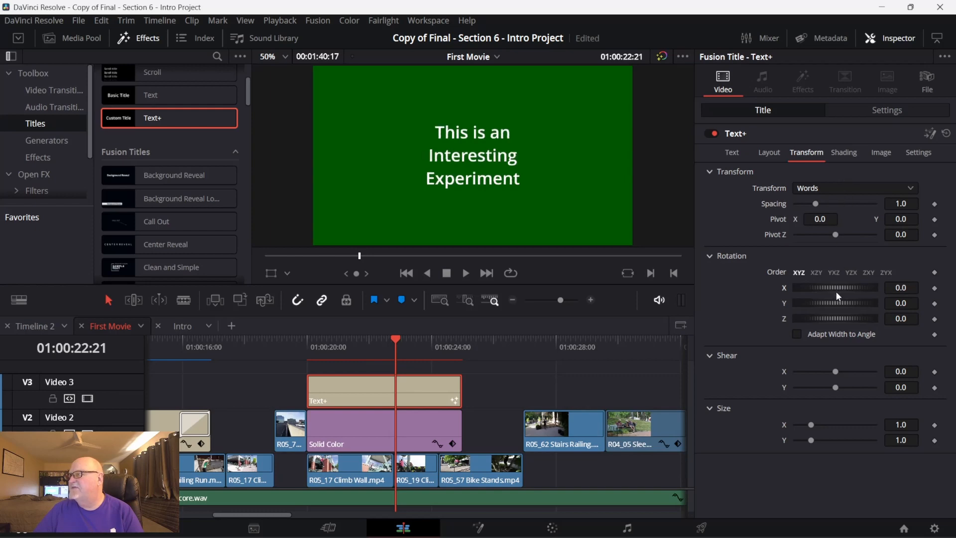
Step: Set the transform level to Lines, try X rotations of about -23.5 and 10.4 while checking the text, and reset the rotation
left_click(862, 188)
left_click(824, 233)
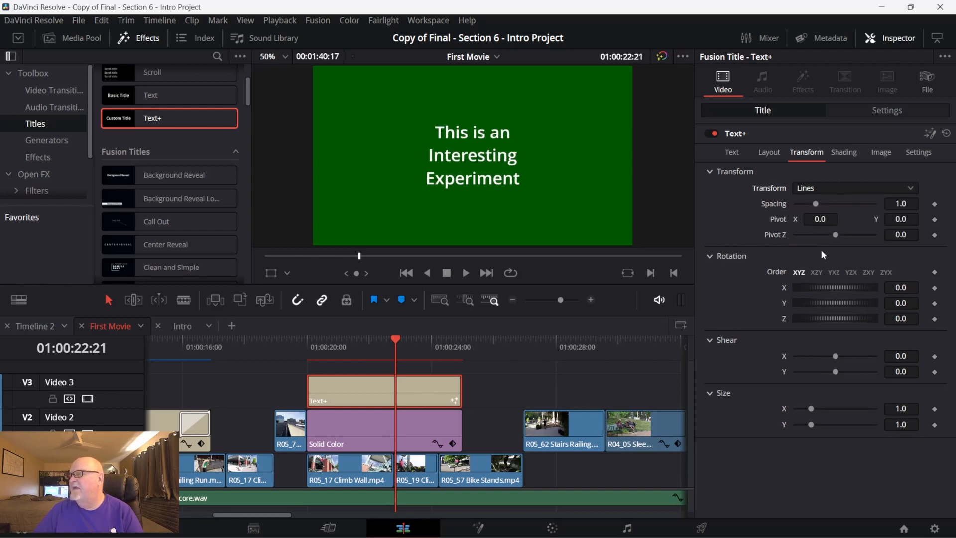
mouse_move(814, 290)
left_mouse_down()
mouse_move(826, 291)
mouse_move(809, 292)
left_mouse_up()
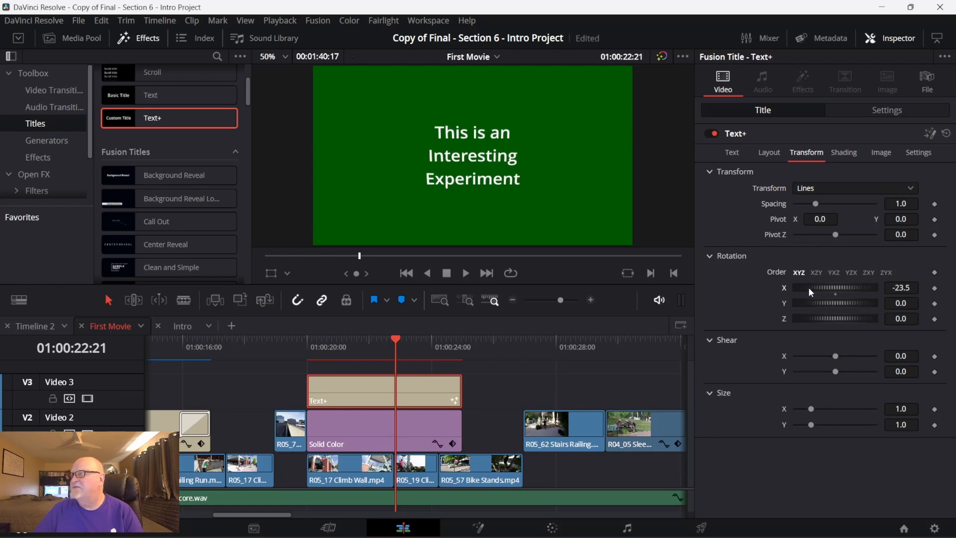
left_click(725, 149)
left_click_drag(751, 210, 708, 187)
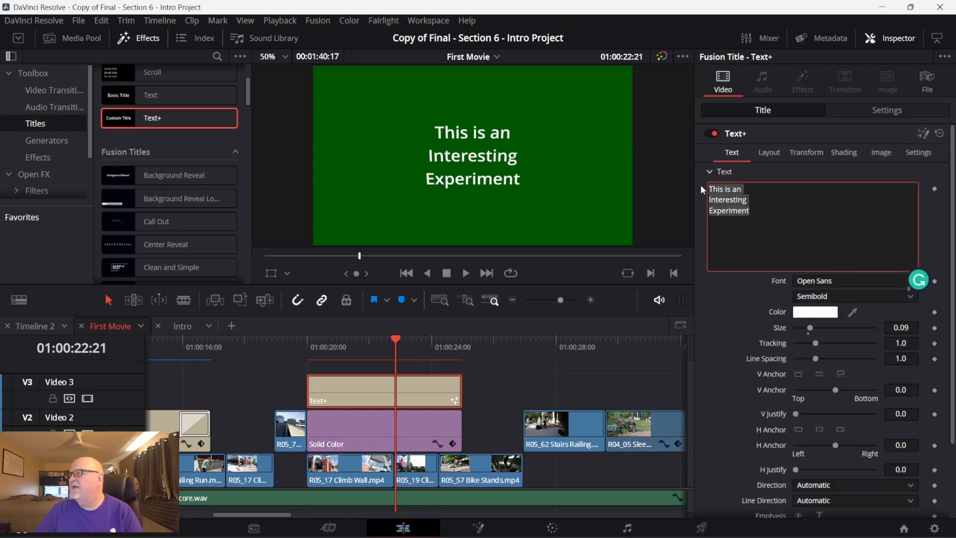
left_click(812, 153)
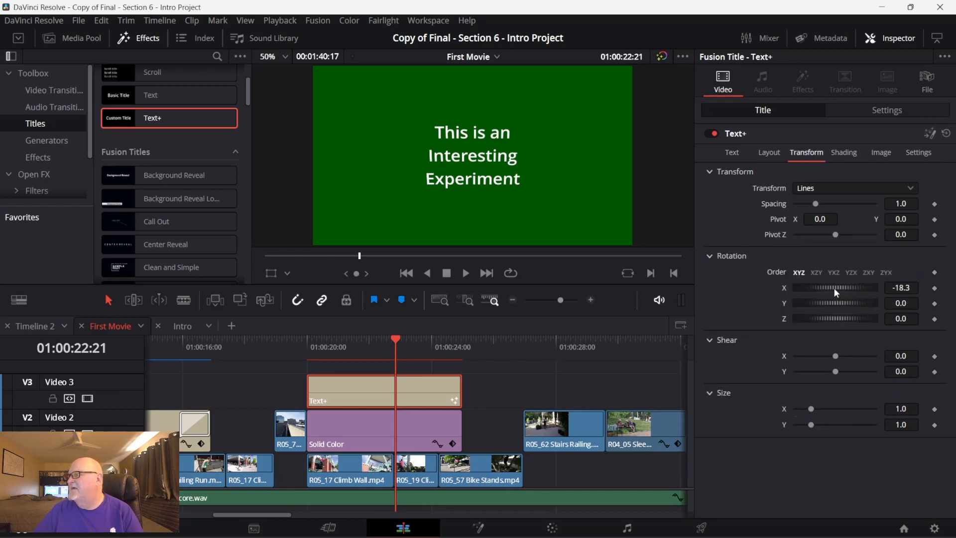
mouse_move(834, 288)
left_mouse_down()
mouse_move(850, 288)
mouse_move(817, 288)
mouse_move(838, 287)
left_mouse_up()
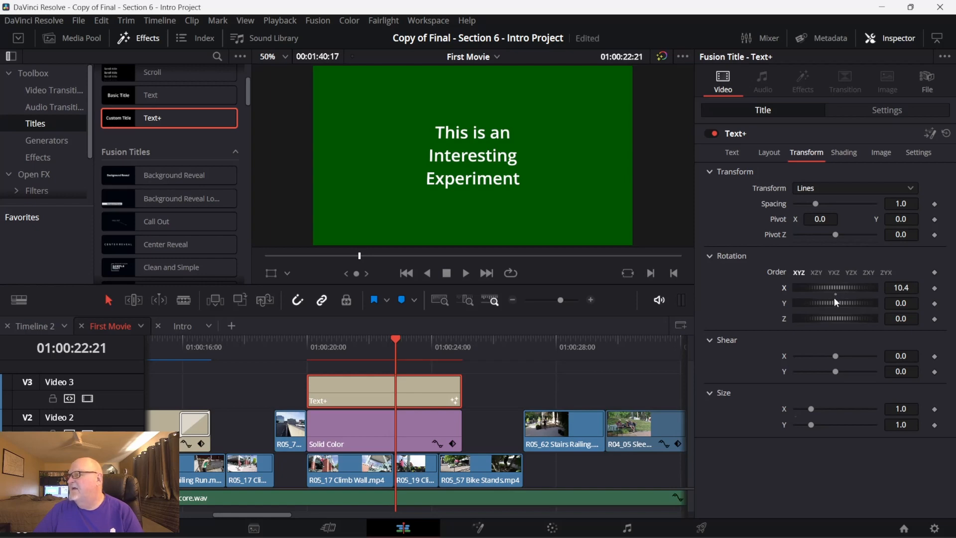
double_click(835, 291)
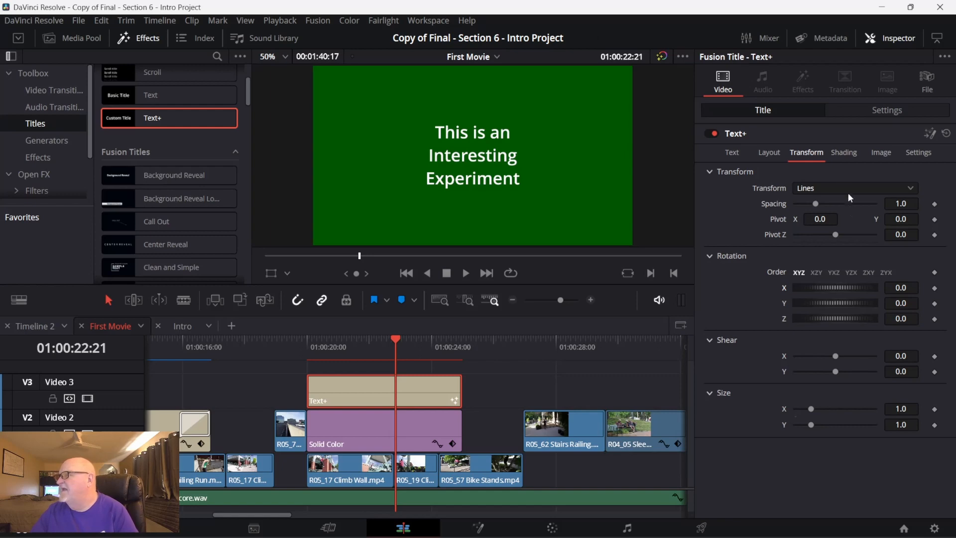
Step: Set the transform level to Characters, shift Pivot X to -0.026 and try a Y rotation of about 302.6
left_click(836, 187)
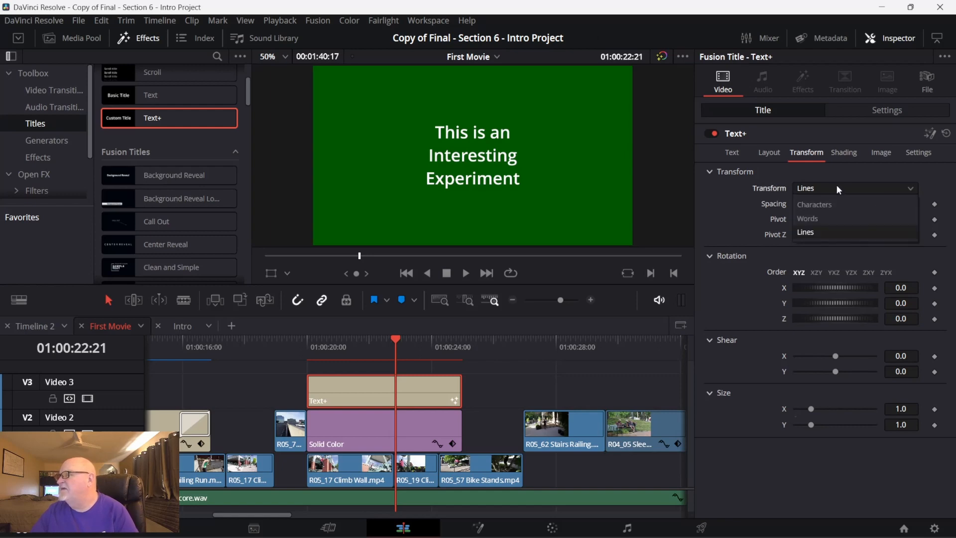
left_click(815, 203)
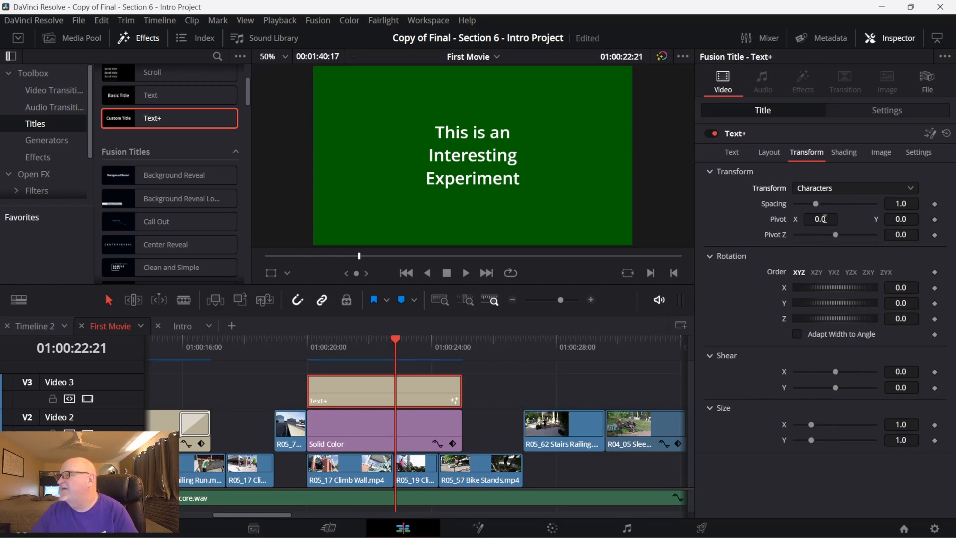
left_click_drag(823, 219, 810, 218)
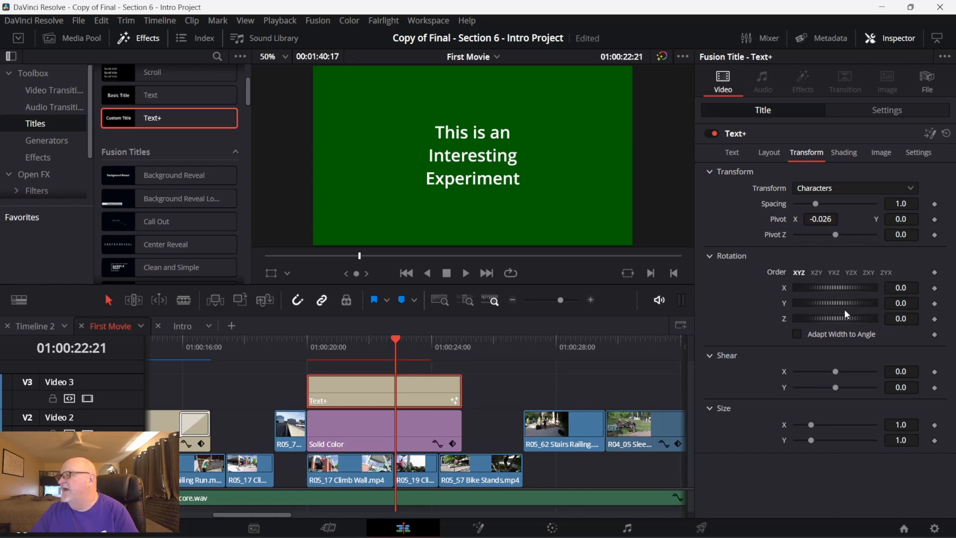
left_click_drag(838, 299, 911, 304)
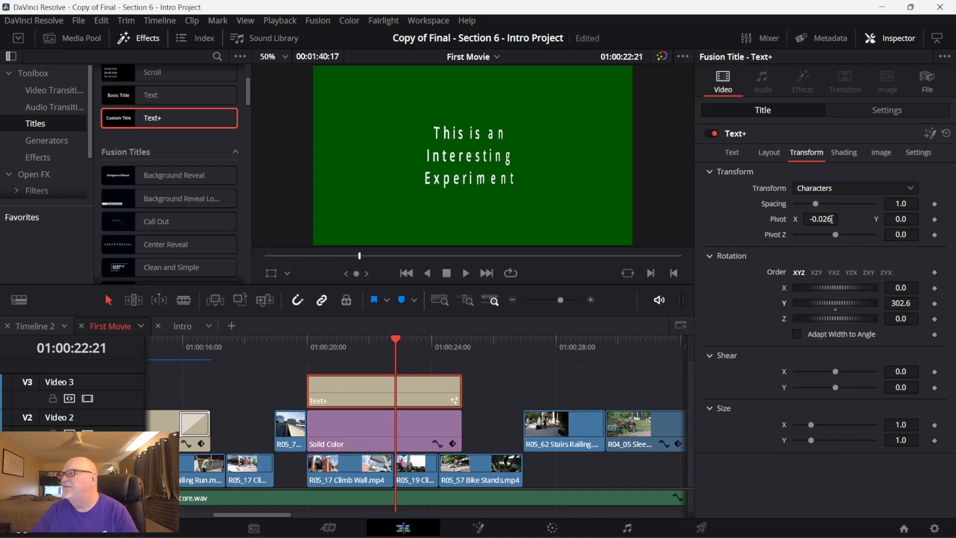
Step: Shift Pivot X to -0.291, try a Y rotation of about 378.3 on the characters, and reset the Y rotation to 0
left_click_drag(827, 219, 782, 219)
mouse_move(837, 303)
left_mouse_down()
mouse_move(868, 302)
mouse_move(819, 301)
mouse_move(853, 307)
left_mouse_up()
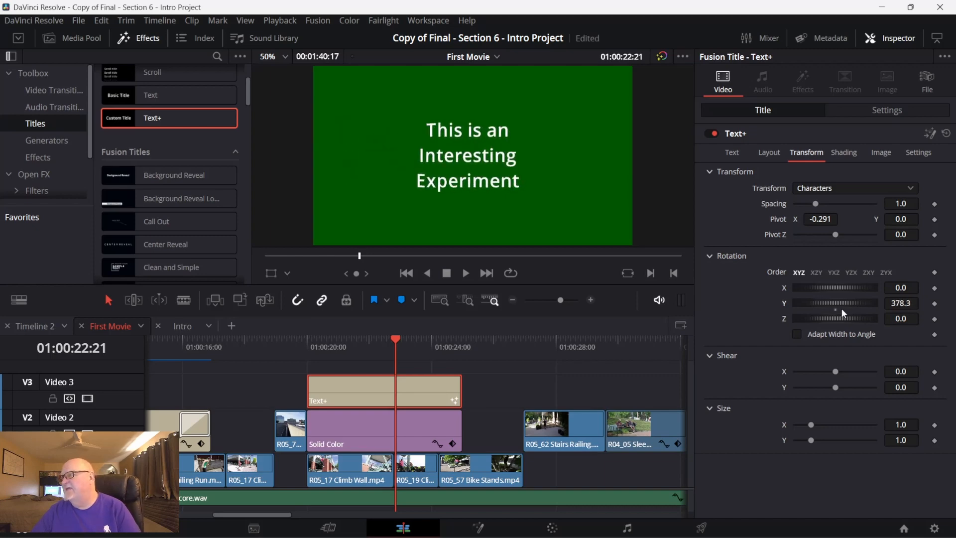
double_click(836, 309)
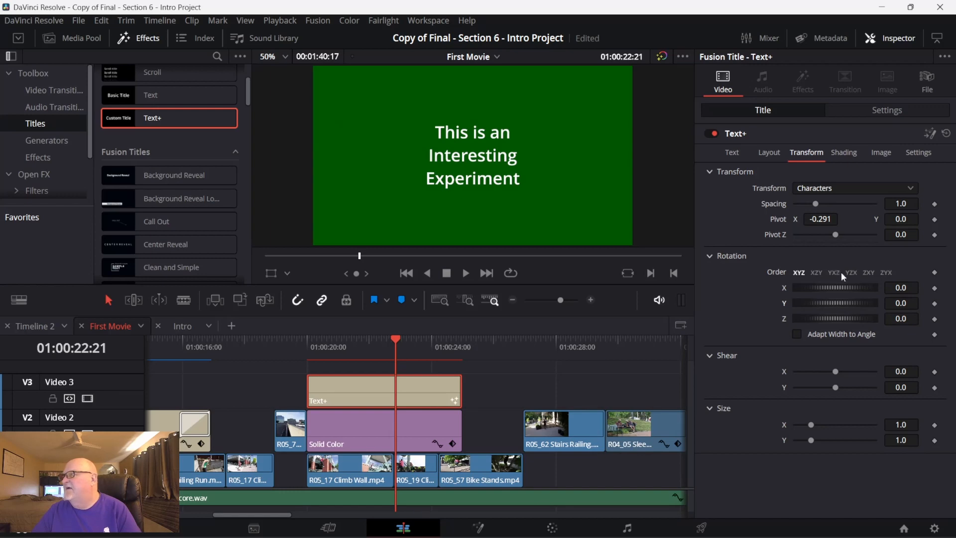
Step: Set the title's Pivot X to 0 and switch the transform level to Lines
left_click(819, 219)
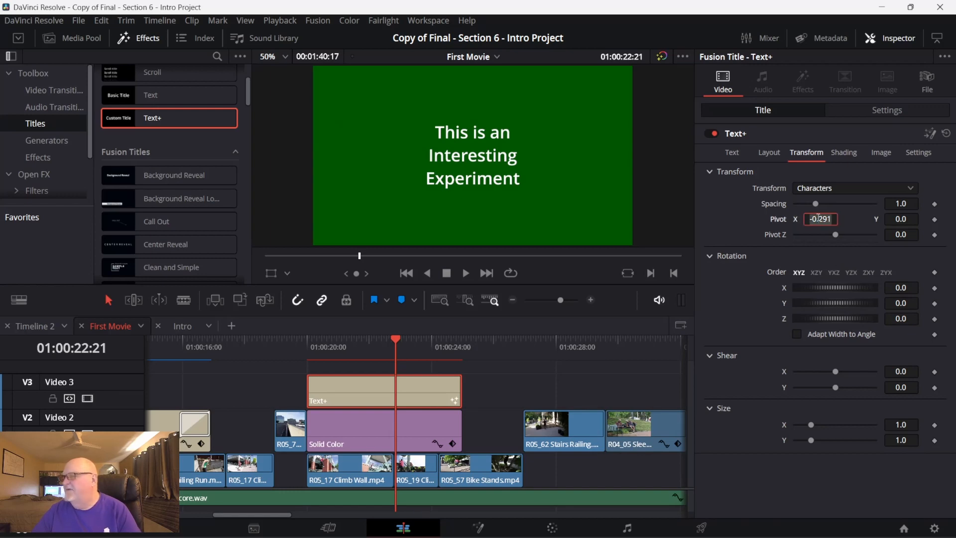
type("0")
key("Tab")
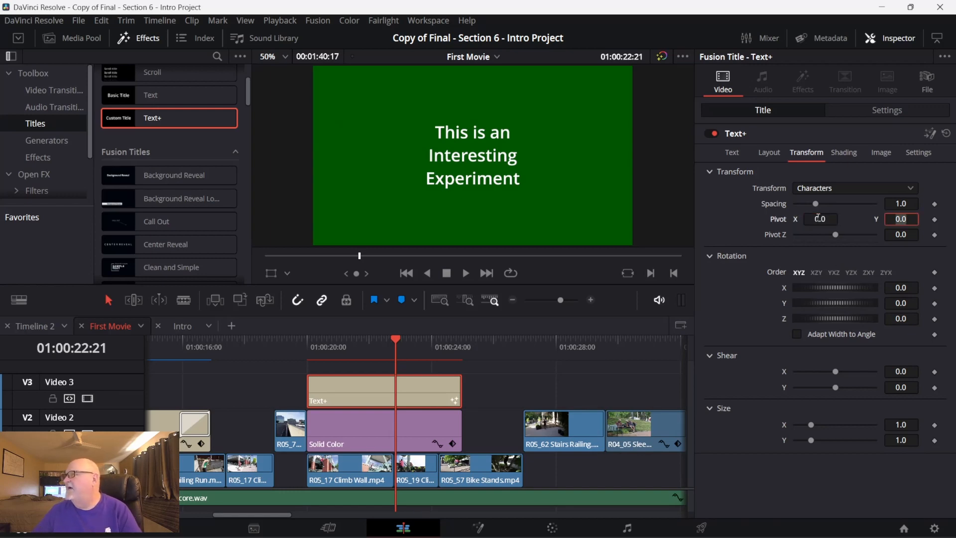
left_click(829, 184)
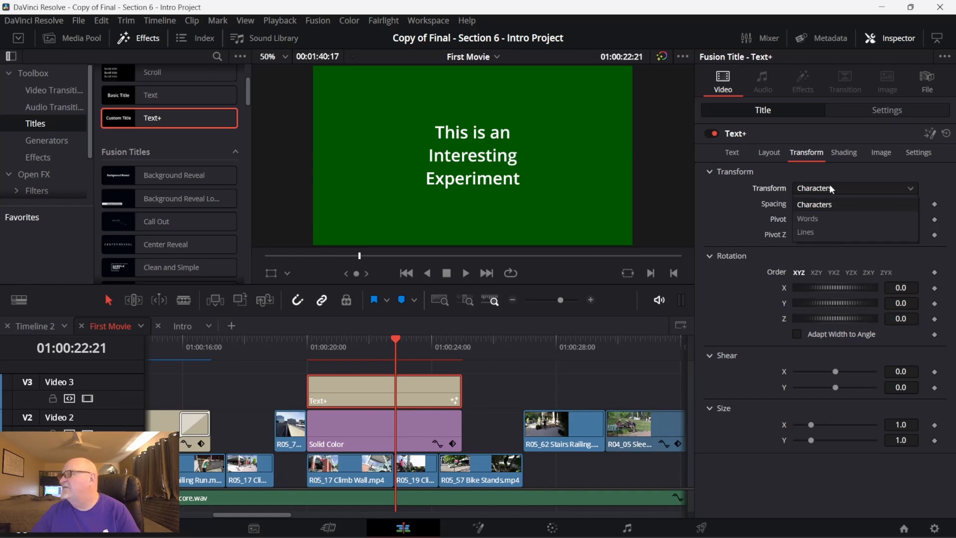
left_click(813, 229)
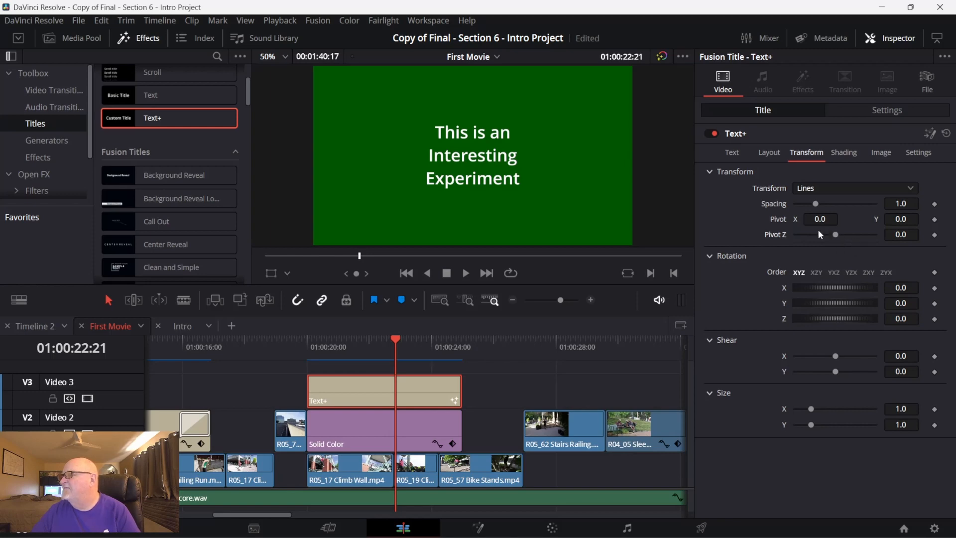
Step: Try Pivot Z values of -0.43 and -0.156 with X rotations of about -20.9 and -360, and reset the X rotation to 0
left_click_drag(836, 234, 802, 237)
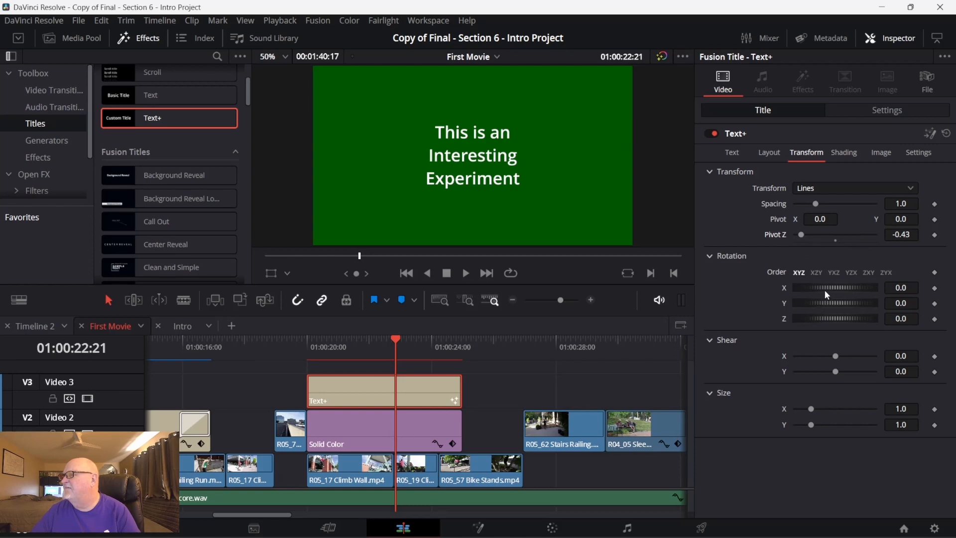
mouse_move(825, 290)
left_mouse_down()
mouse_move(835, 286)
mouse_move(803, 285)
mouse_move(815, 285)
left_mouse_up()
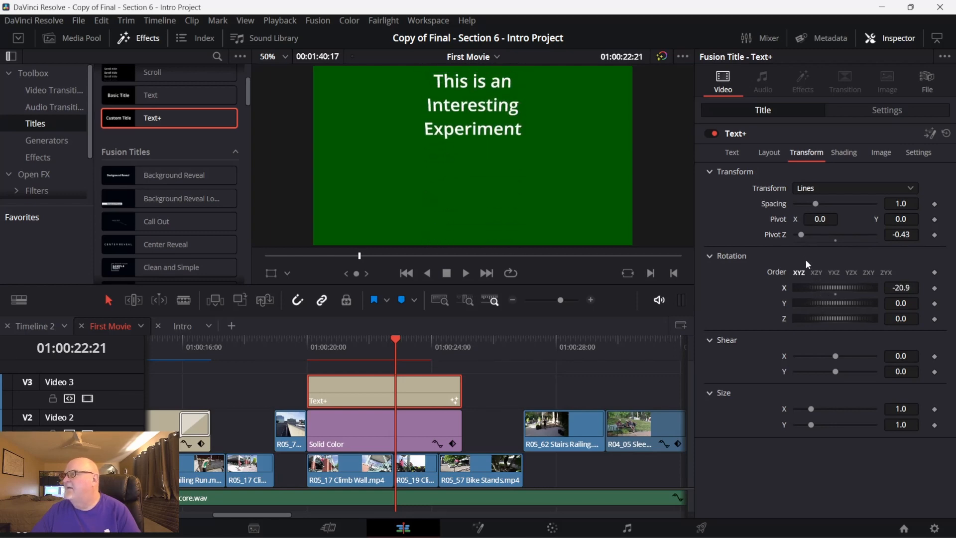
left_click_drag(801, 235, 830, 238)
left_click_drag(827, 288, 746, 290)
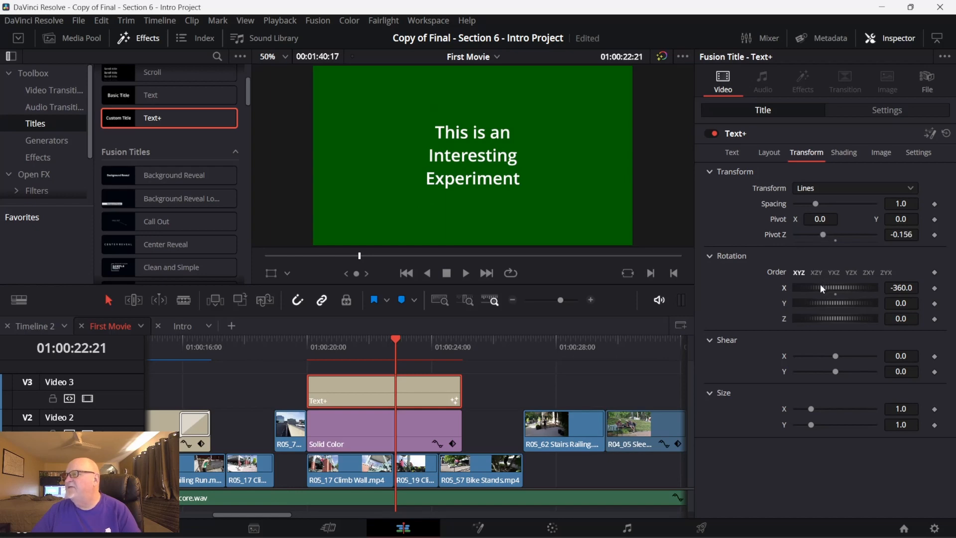
mouse_move(820, 286)
left_mouse_down()
mouse_move(730, 281)
mouse_move(825, 280)
mouse_move(827, 292)
left_mouse_up()
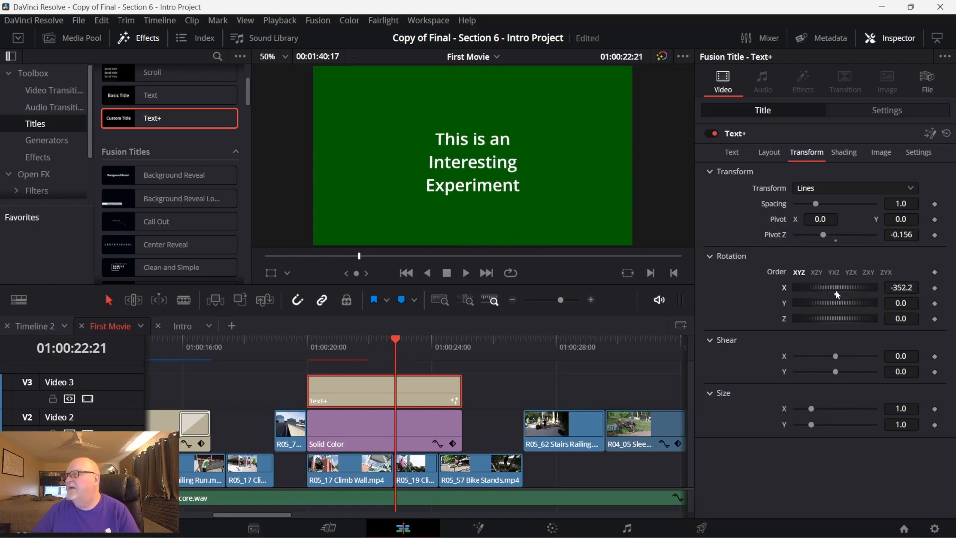
double_click(835, 292)
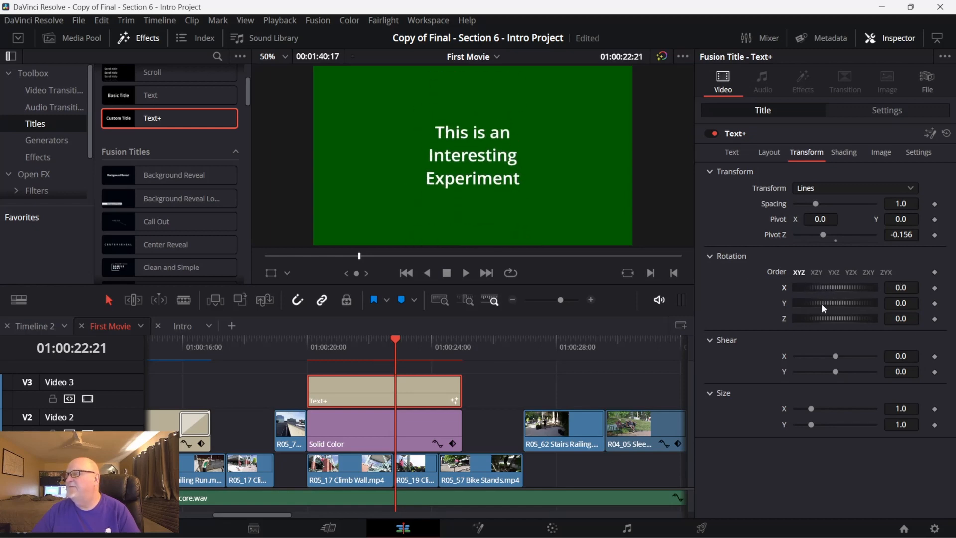
Step: Try rotating the lines about 258.3 on Y and then on Z, and reset the rotations and Pivot Z to 0
left_click_drag(822, 303, 850, 309)
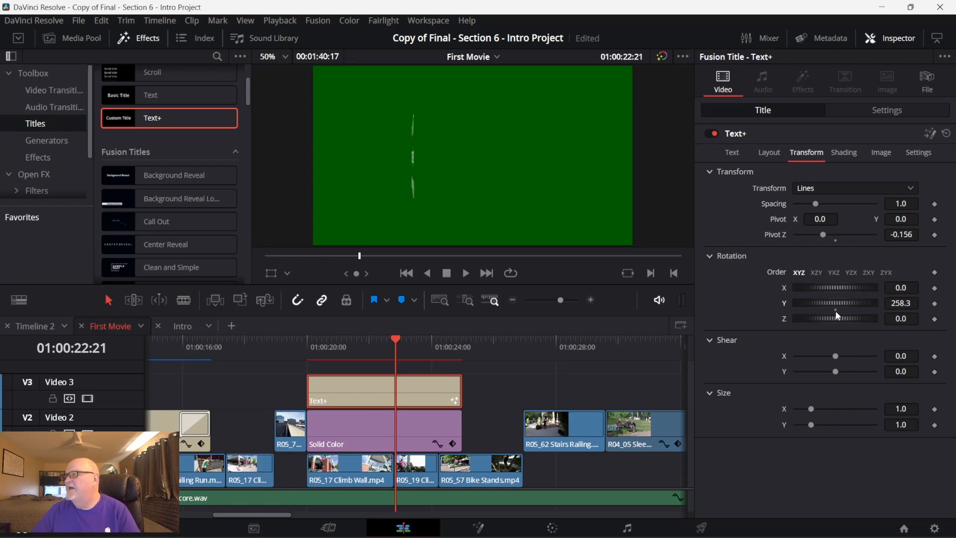
double_click(836, 303)
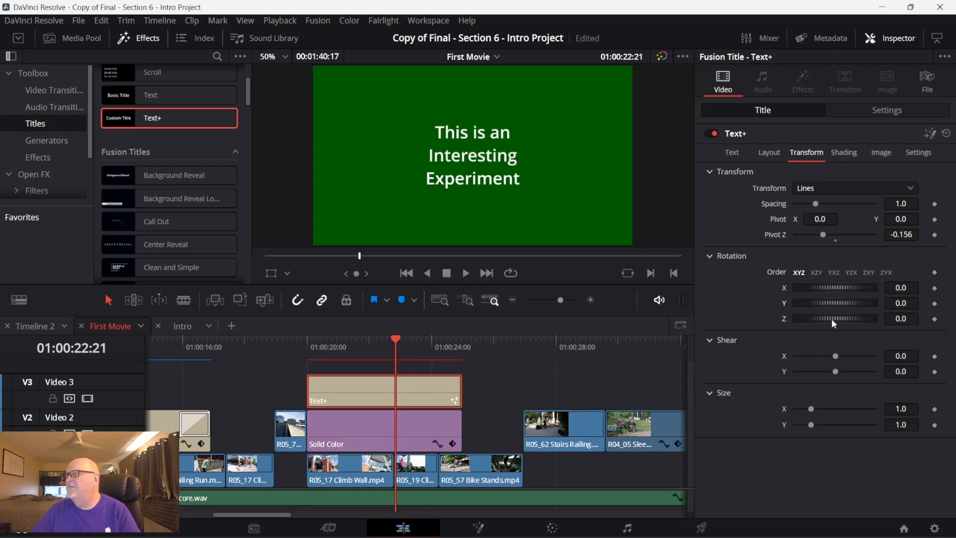
mouse_move(831, 319)
left_mouse_down()
mouse_move(814, 312)
mouse_move(868, 317)
mouse_move(820, 315)
left_mouse_up()
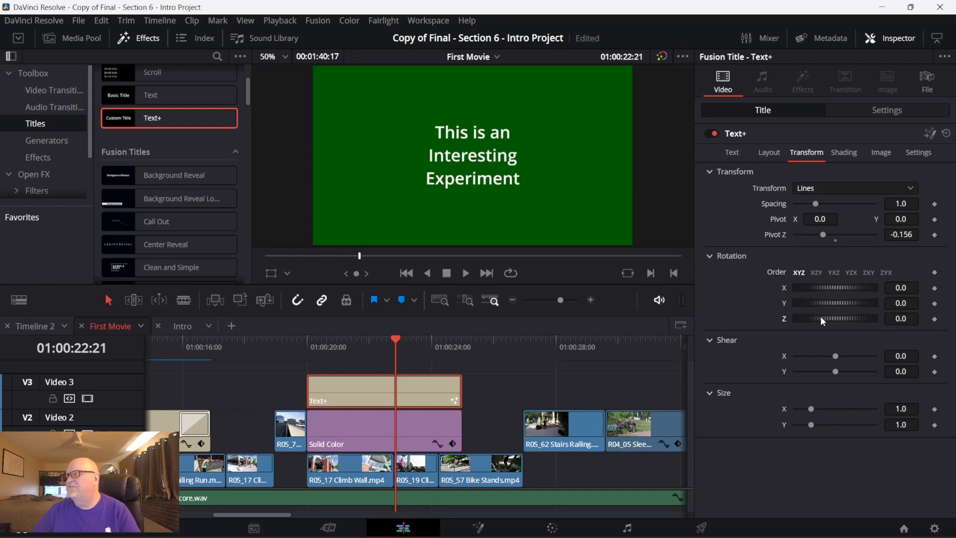
double_click(835, 235)
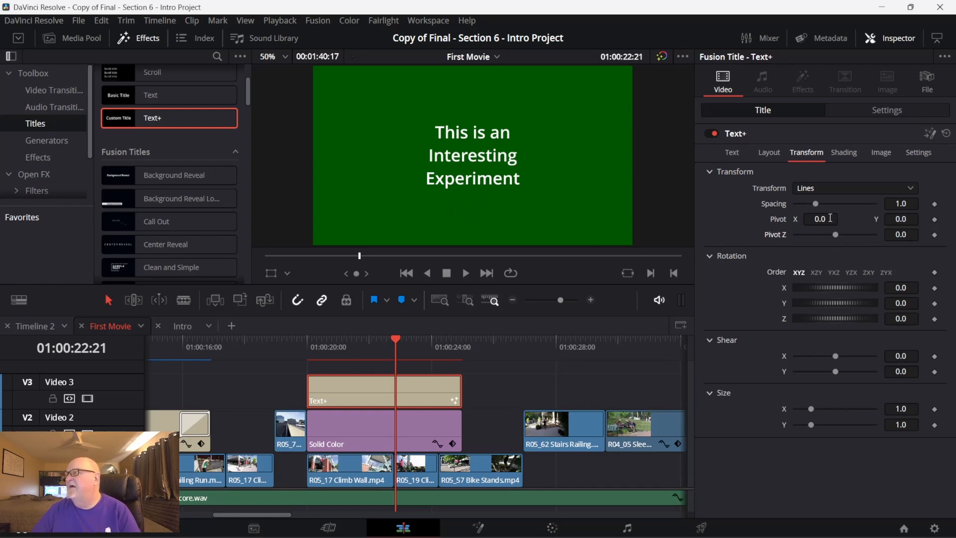
Step: Try Pivot X values of -0.032 and -0.249 with Z rotations of about 354.8 and 349.6 on the lines
left_click_drag(830, 218, 814, 218)
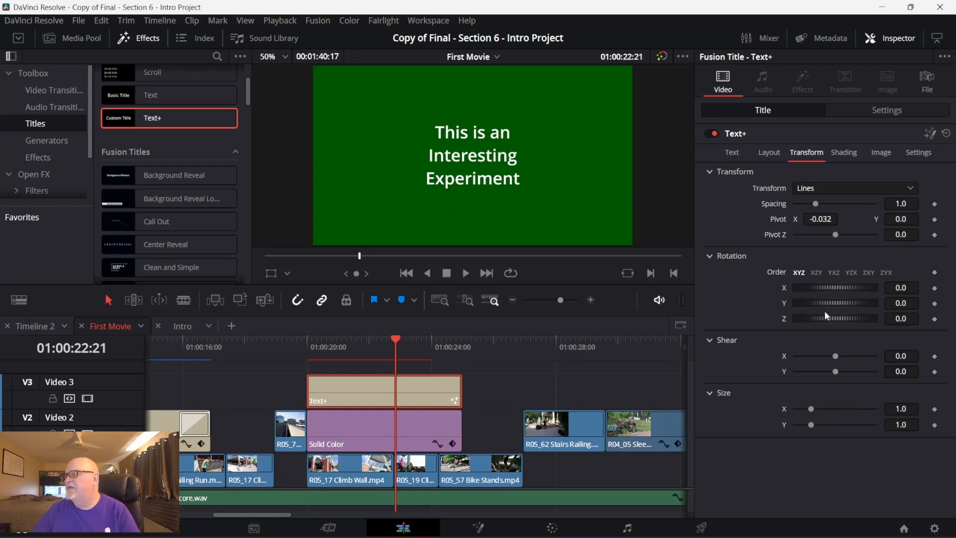
left_click_drag(825, 313, 896, 309)
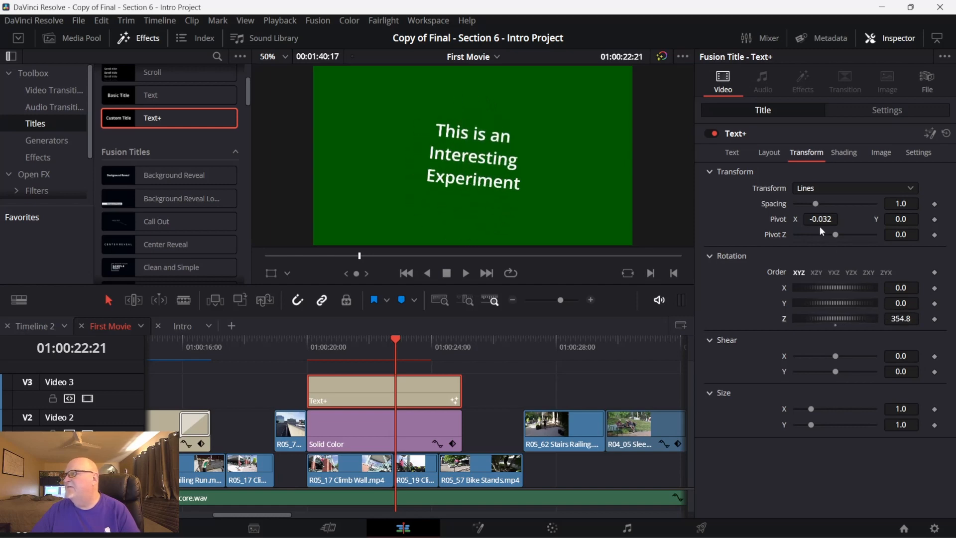
left_click_drag(820, 221, 703, 221)
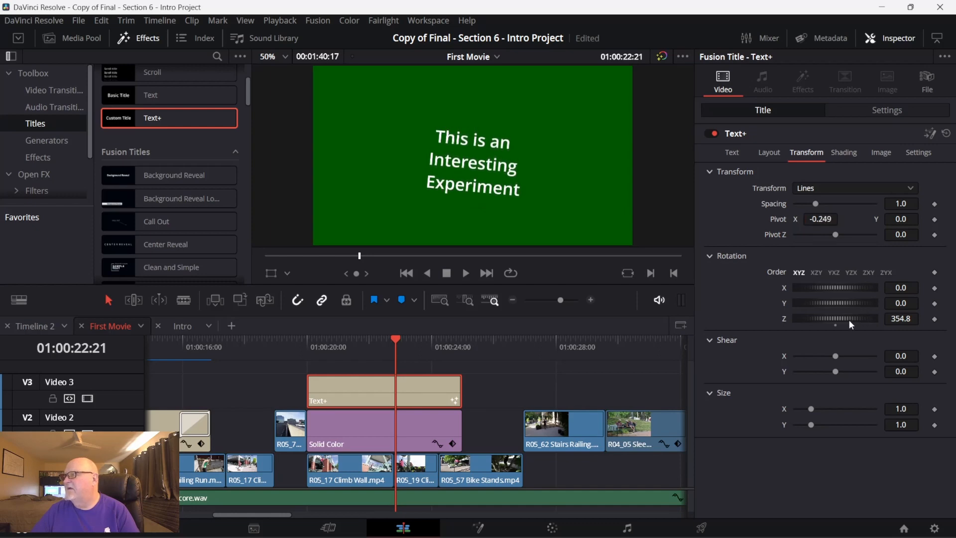
mouse_move(832, 320)
left_mouse_down()
mouse_move(939, 309)
mouse_move(833, 301)
left_mouse_up()
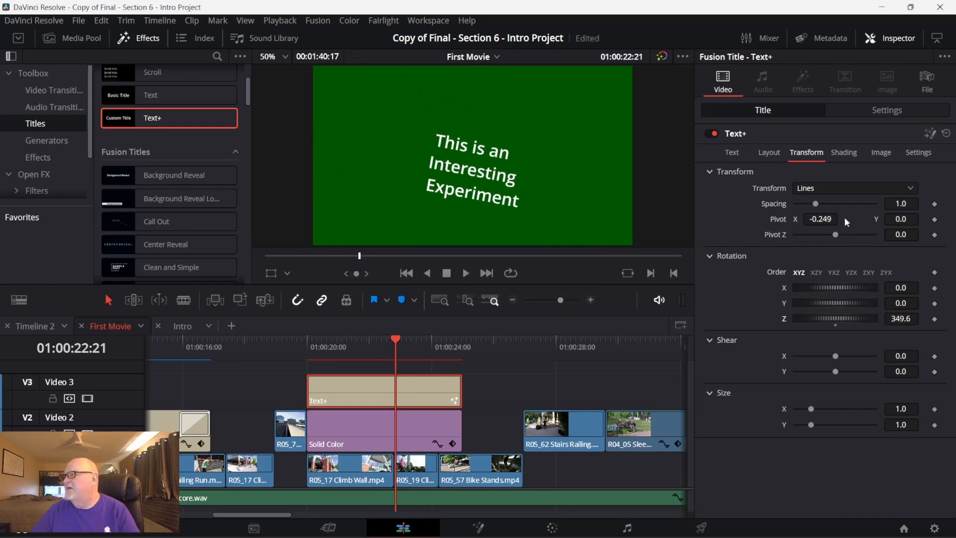
Step: Set Pivot X back to 0 and reset the Z rotation of the lines
left_click(824, 217)
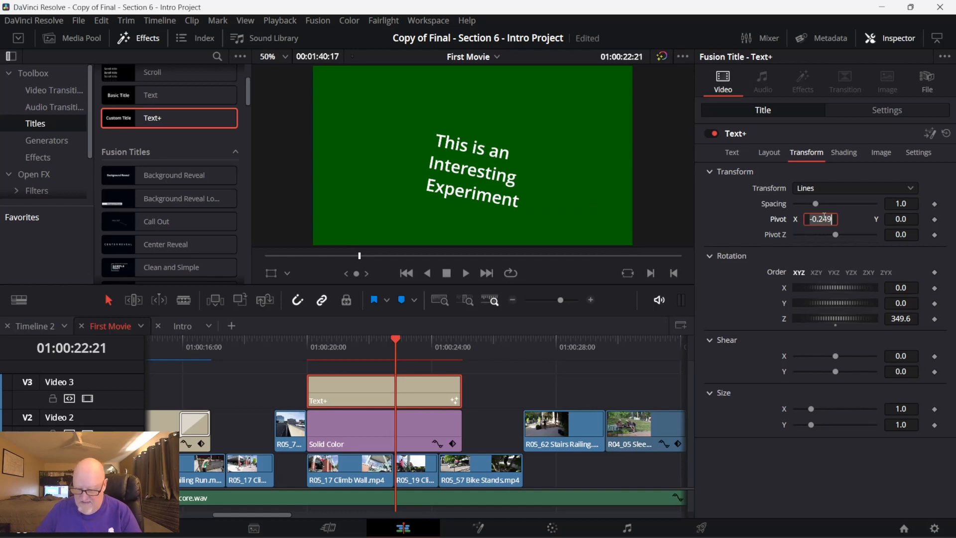
type("0")
key("Tab")
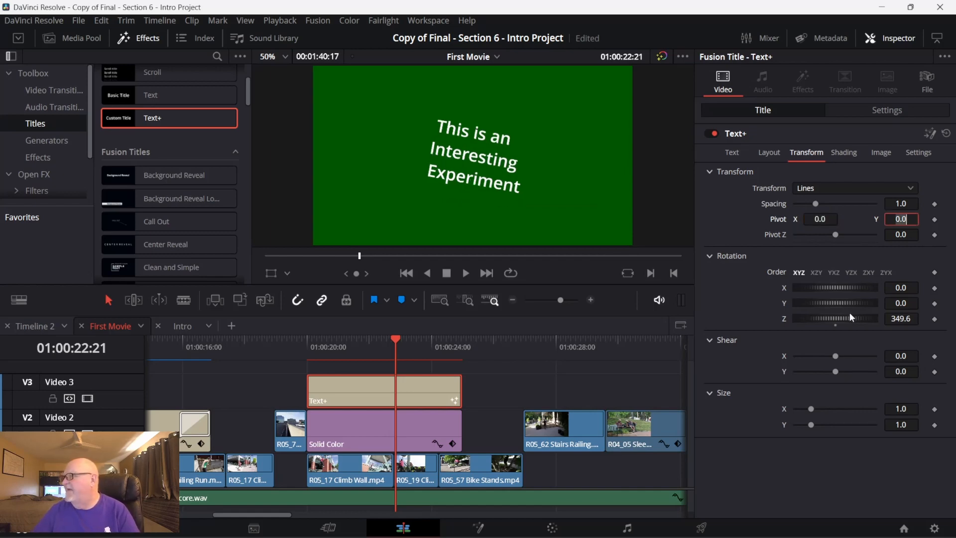
left_click(835, 325)
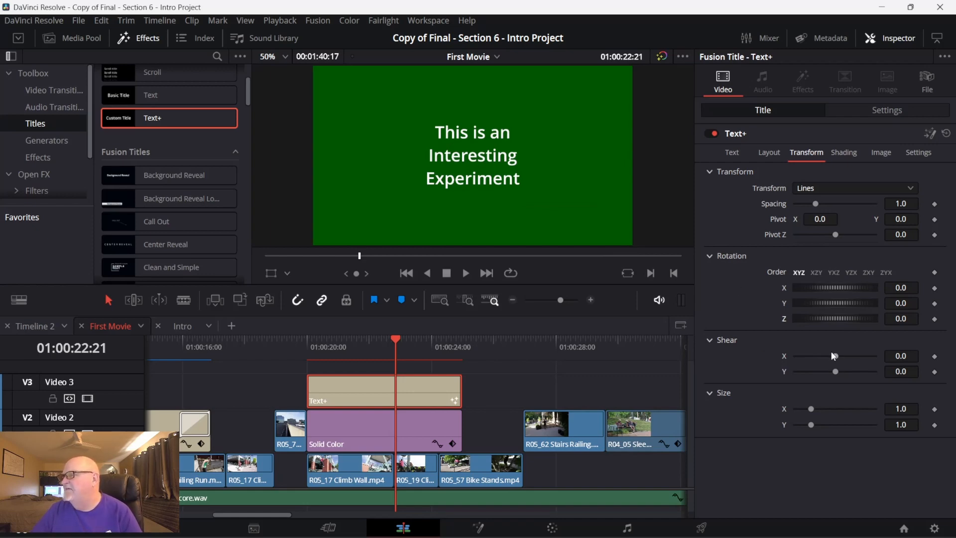
Step: Shear the lines by about -0.19 on X and 0.02 on Y, and reset the X shear to 0
mouse_move(836, 356)
left_mouse_down()
mouse_move(865, 356)
mouse_move(807, 351)
mouse_move(866, 357)
mouse_move(830, 357)
mouse_move(849, 372)
mouse_move(810, 372)
mouse_move(837, 375)
left_mouse_up()
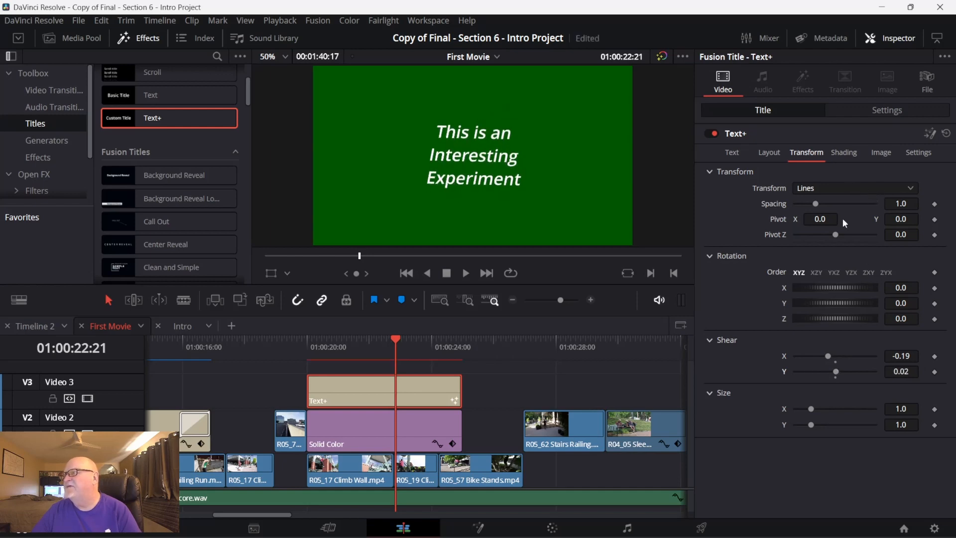
left_click(839, 188)
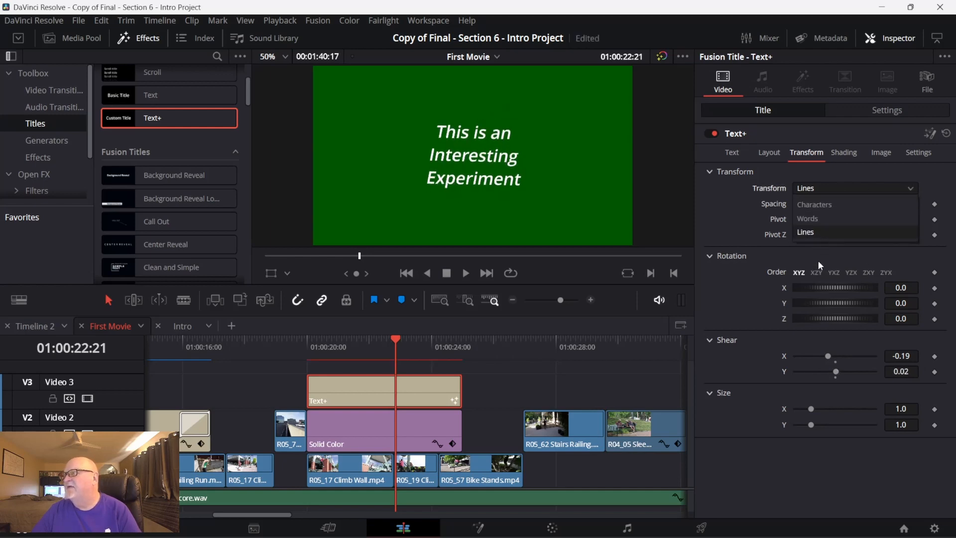
left_click(836, 361)
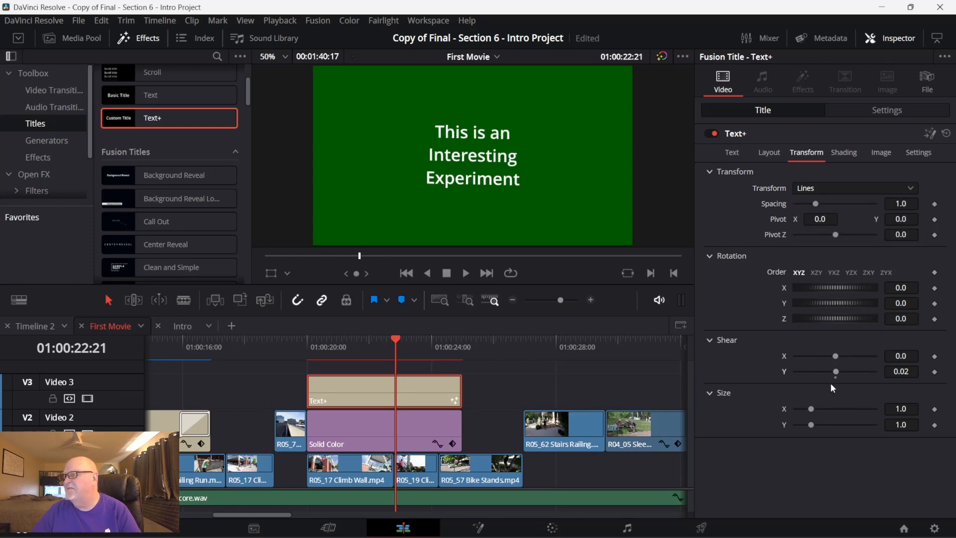
Step: Try changing the lines' X size and a Y size of about 0.866, and reset both sizes to 1.0
mouse_move(809, 408)
left_mouse_down()
mouse_move(852, 411)
mouse_move(810, 427)
left_mouse_up()
left_click(811, 414)
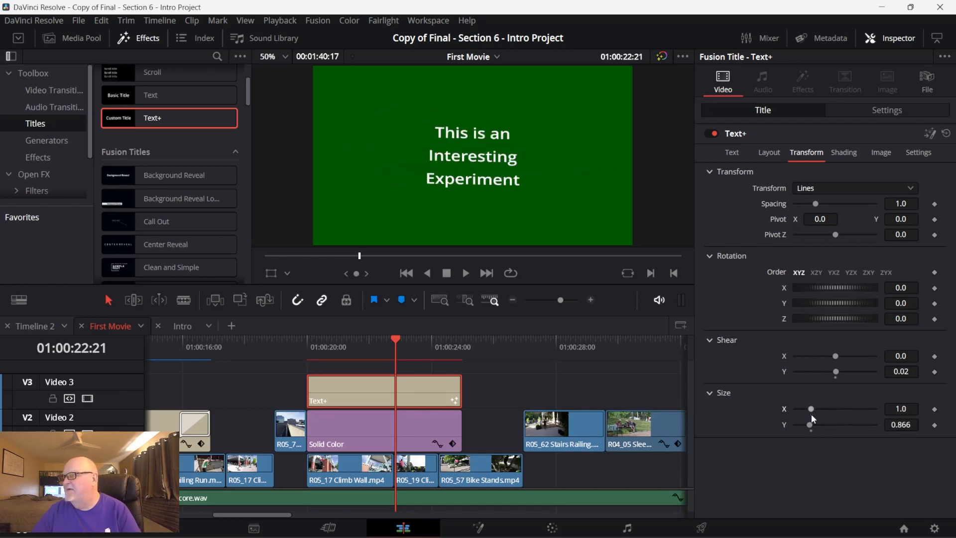
left_click(811, 431)
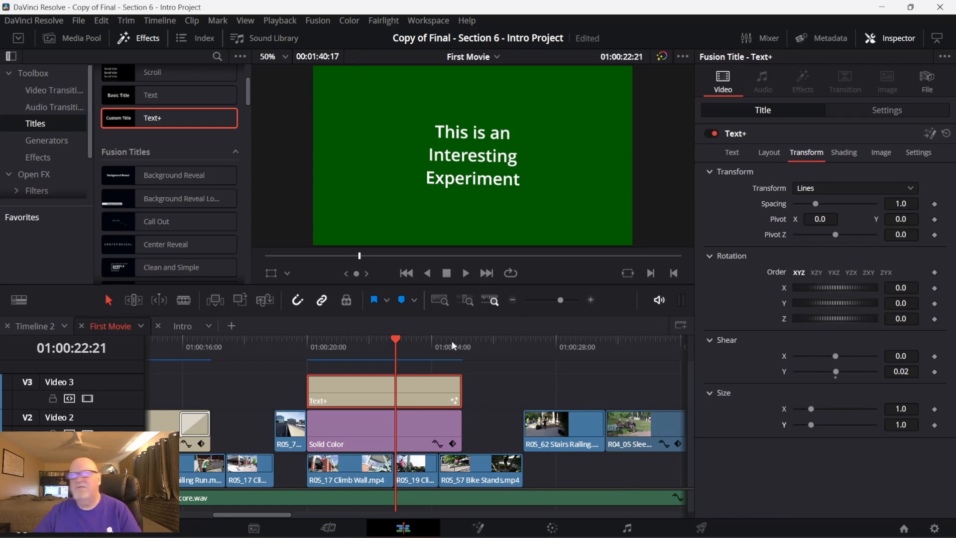
Step: Check the Udemy course's lecture list, switch back to DaVinci Resolve and open the title's Shading settings
key("alt+Tab")
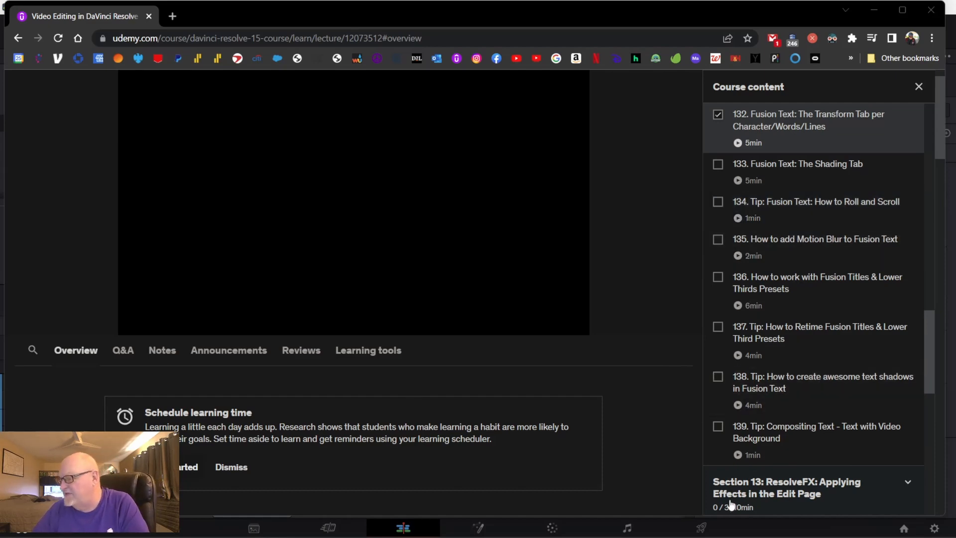
left_click(717, 532)
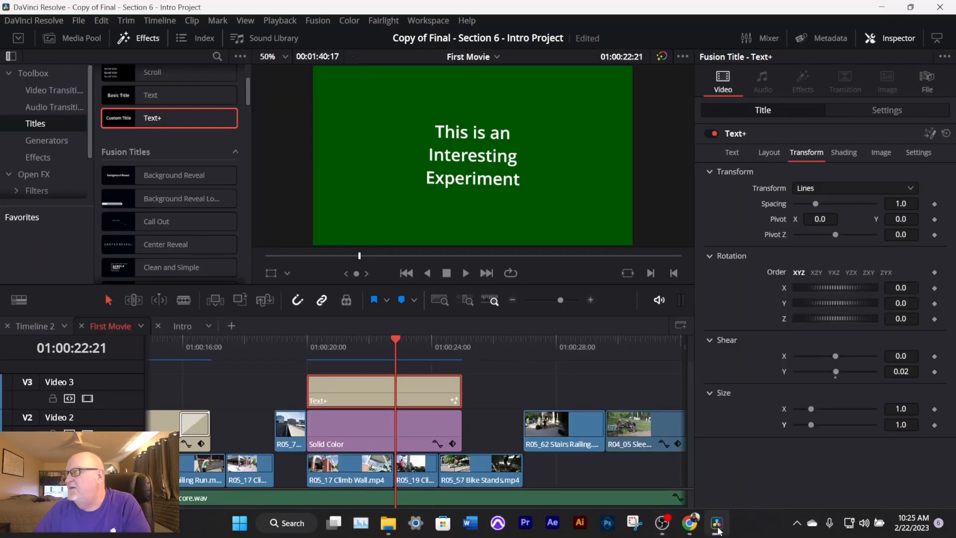
left_click(846, 153)
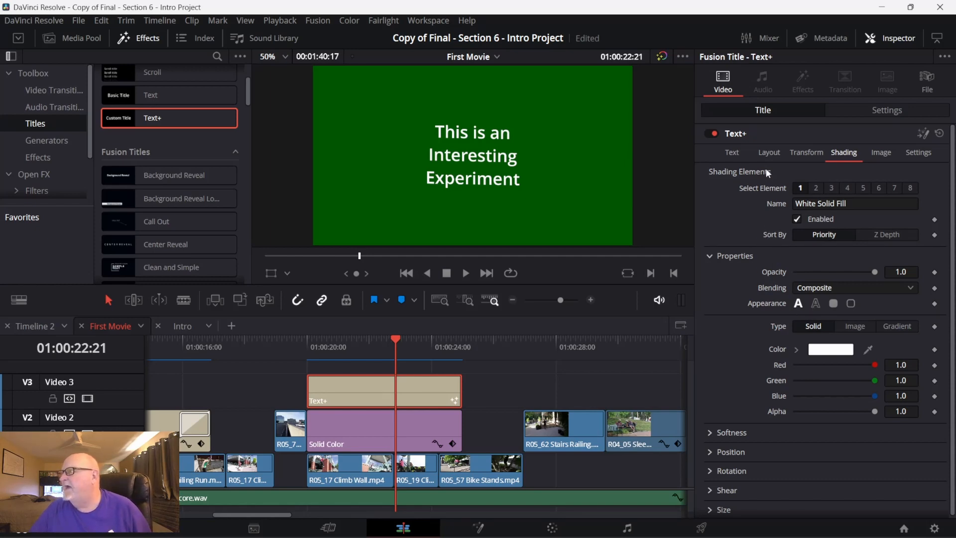
Step: Select the title's text in its Text settings and return to the Shading settings
left_click(728, 152)
left_click_drag(750, 212, 708, 187)
left_click(844, 152)
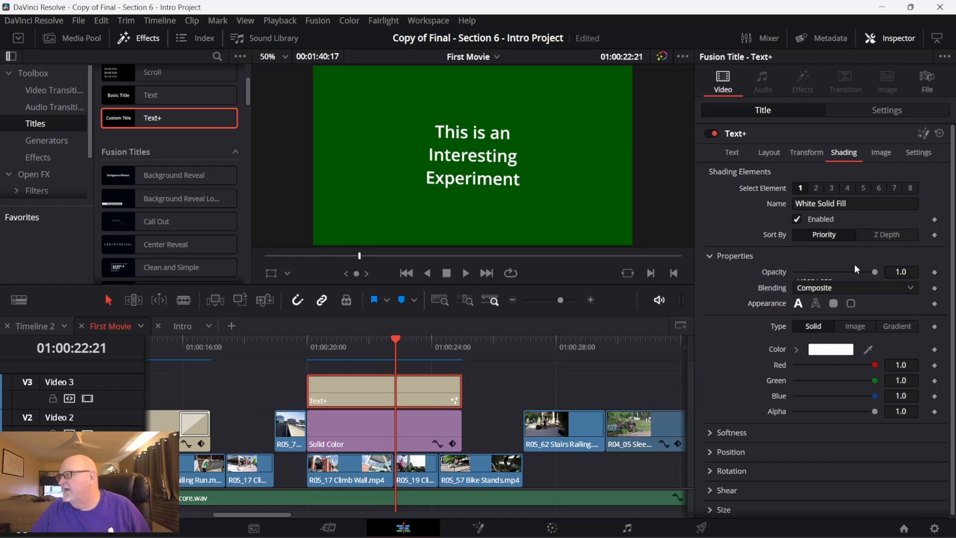
Step: Examine the Softness options of the White Solid Fill element and look through the Black Shadow and Blue Border shading elements
left_click(709, 433)
scroll(721, 435, "down", 2)
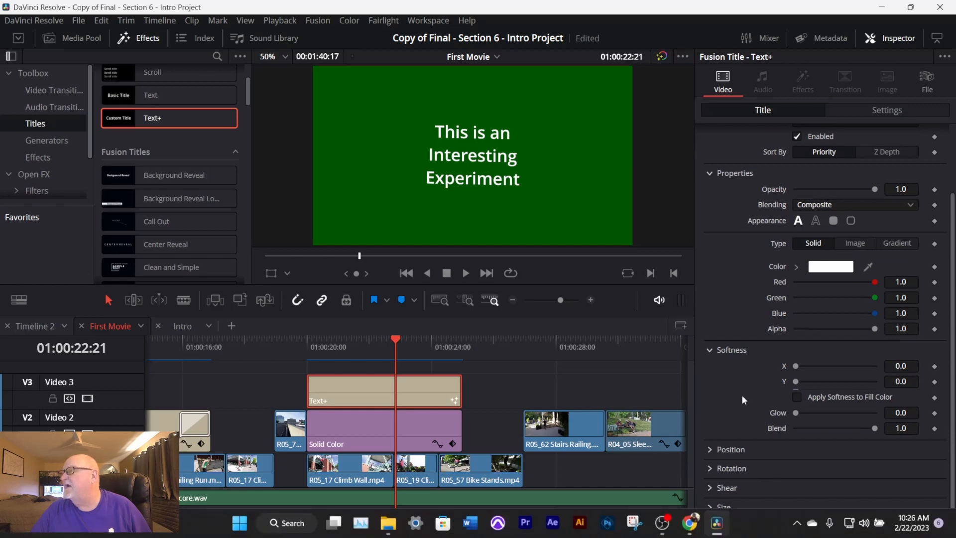
scroll(742, 394, "up", 2)
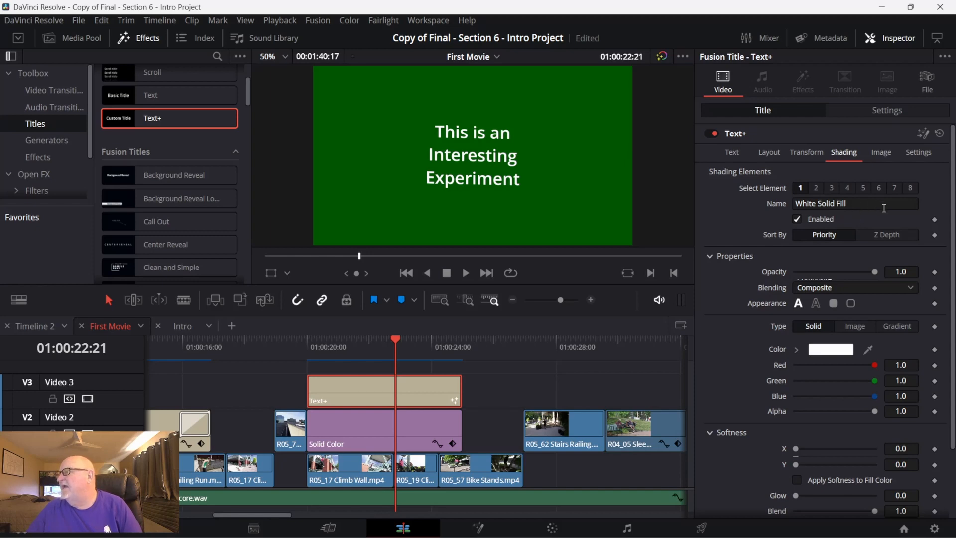
left_click(817, 188)
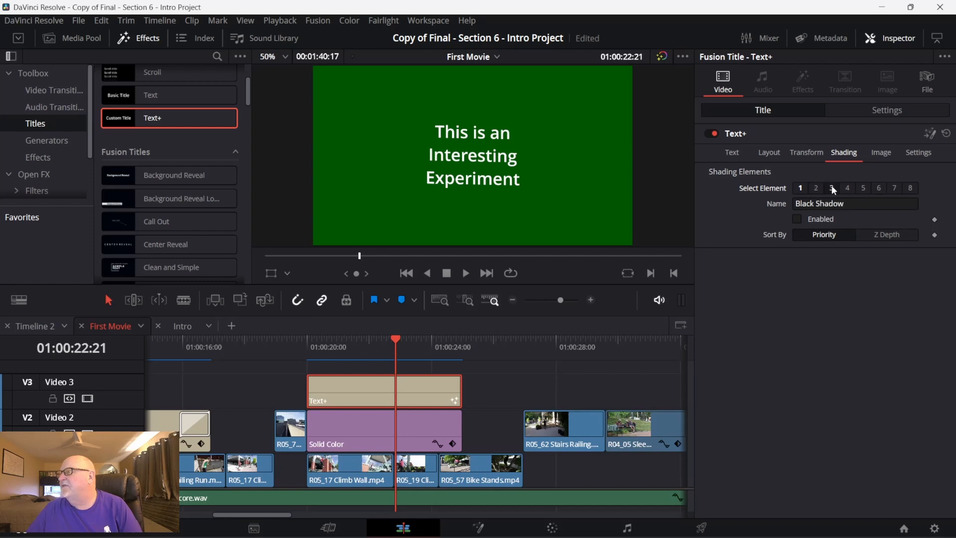
left_click(848, 189)
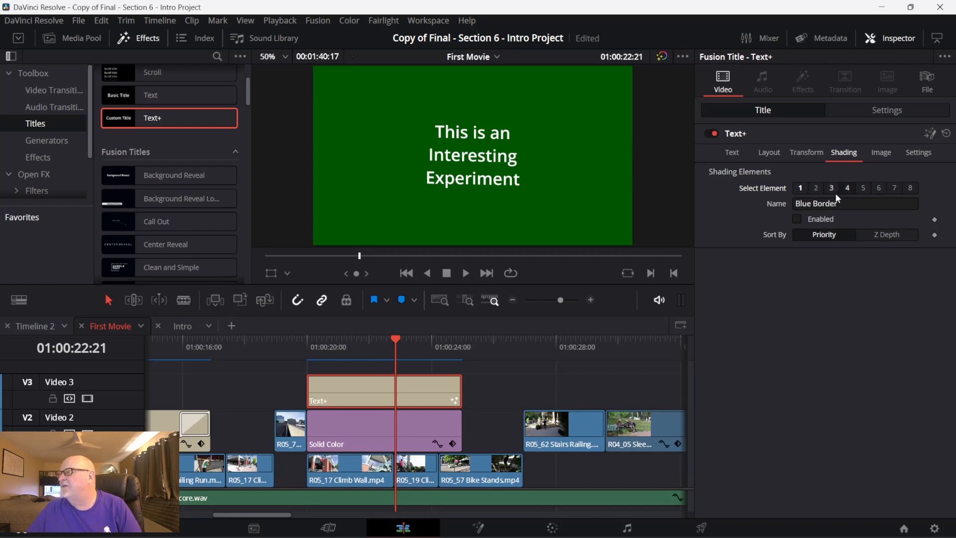
Step: Select all of the title's text in its Text settings and reopen the White Solid Fill shading element
left_click(742, 155)
left_click_drag(758, 215, 707, 189)
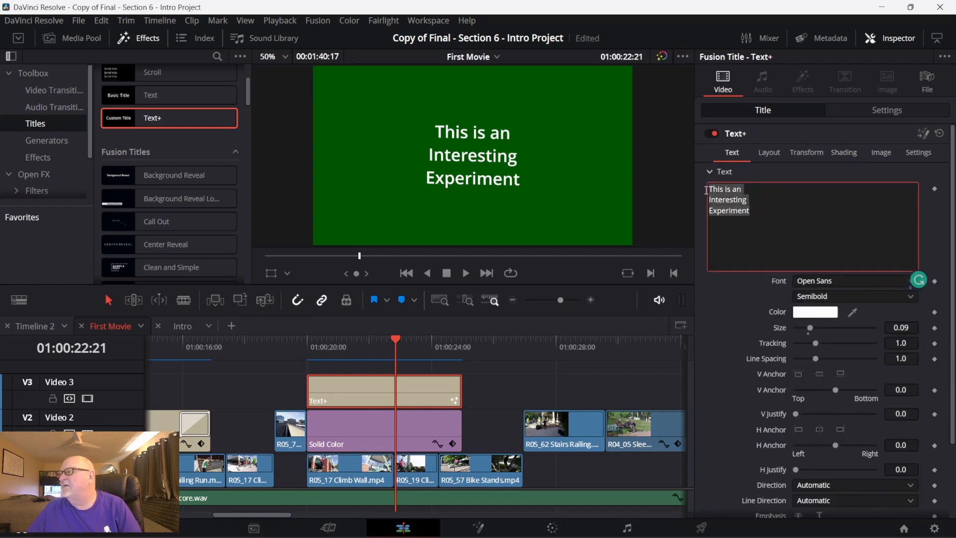
left_click(846, 152)
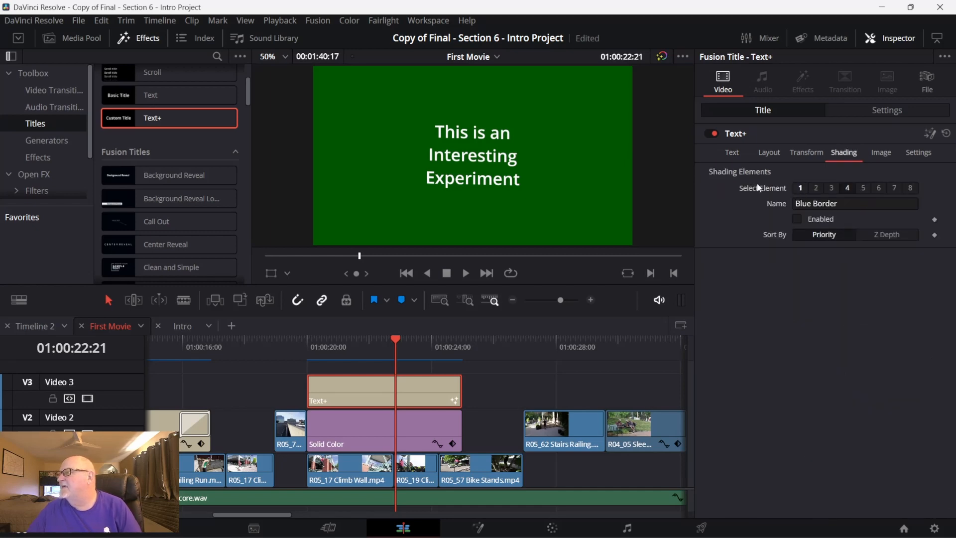
left_click(800, 188)
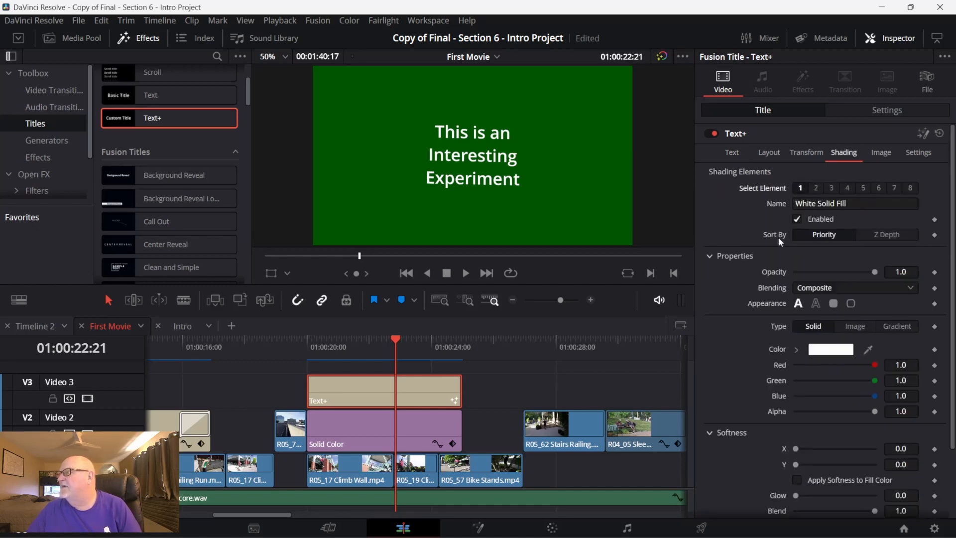
Step: Try the outline appearance with a thickness of about 0.026 and the filled border appearance, and restore the text fill appearance
left_click(817, 303)
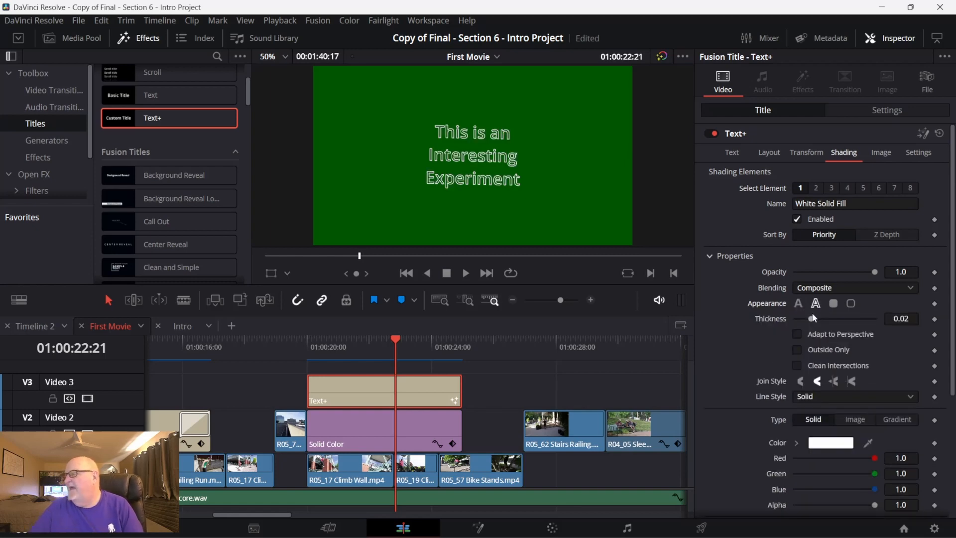
left_click(798, 303)
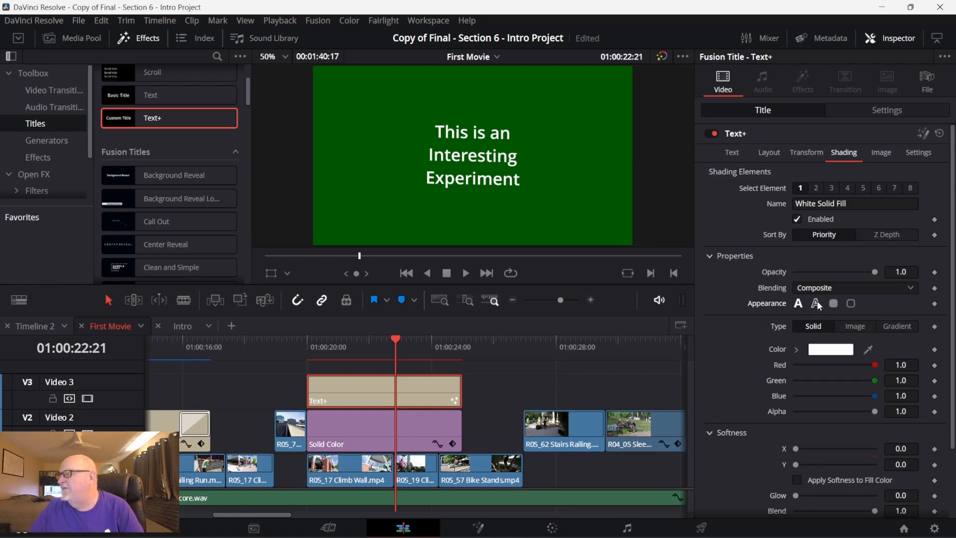
left_click(817, 303)
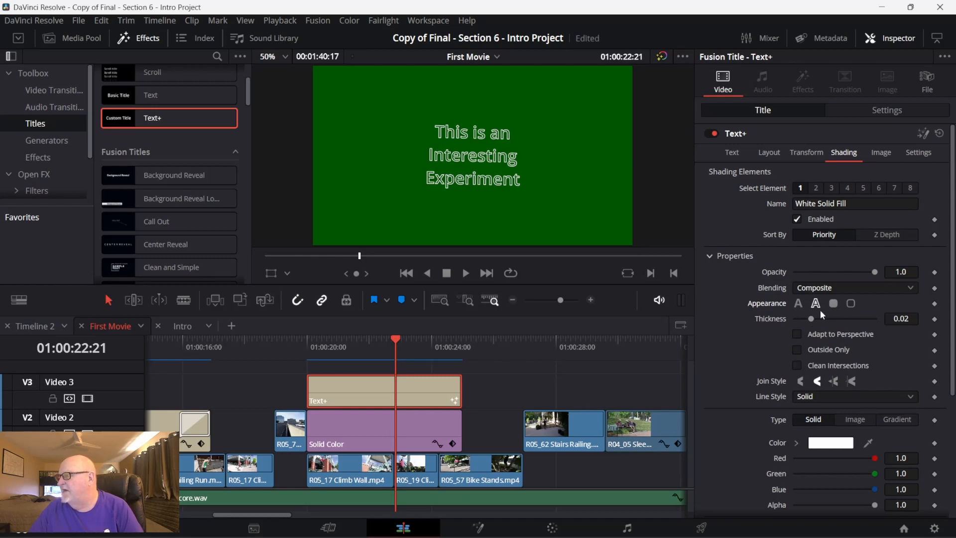
left_click_drag(814, 314, 825, 315)
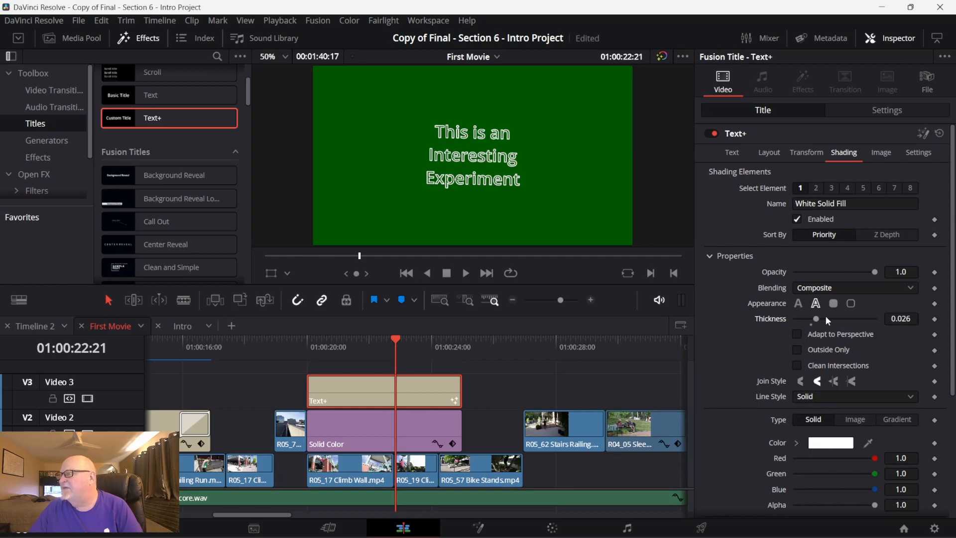
left_click(832, 304)
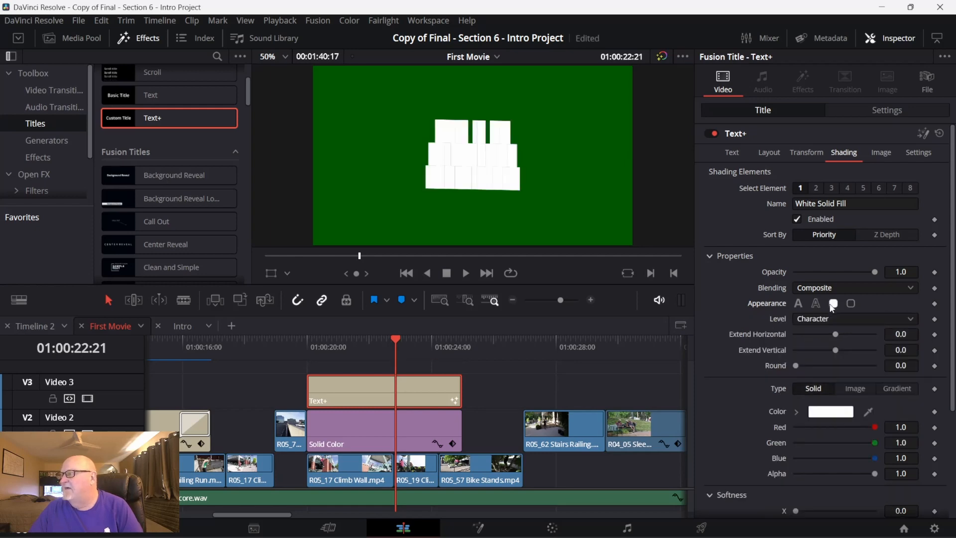
left_click(798, 303)
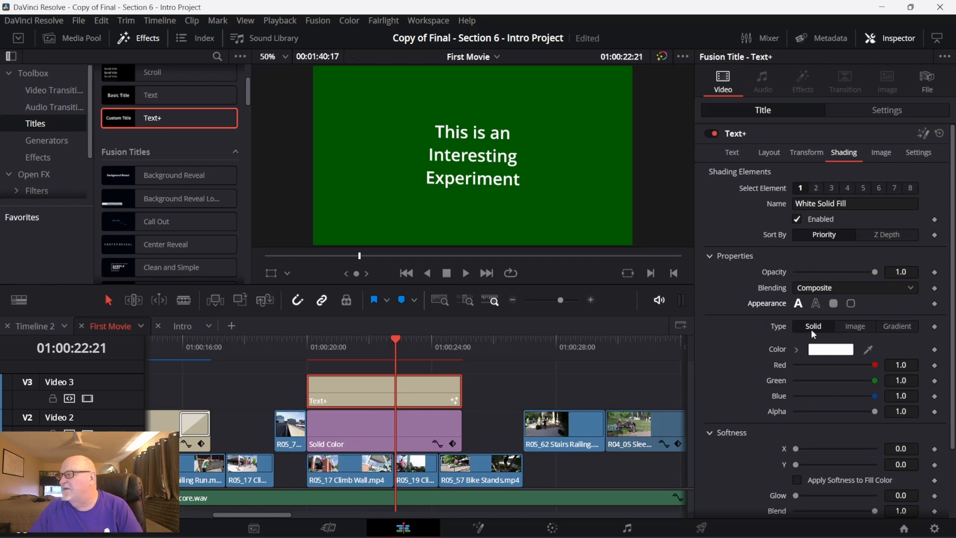
Step: Change the fill type to Gradient, setting the start colour's red to about 0.378 and the end colour's green to about 0.118
scroll(814, 333, "down", 2)
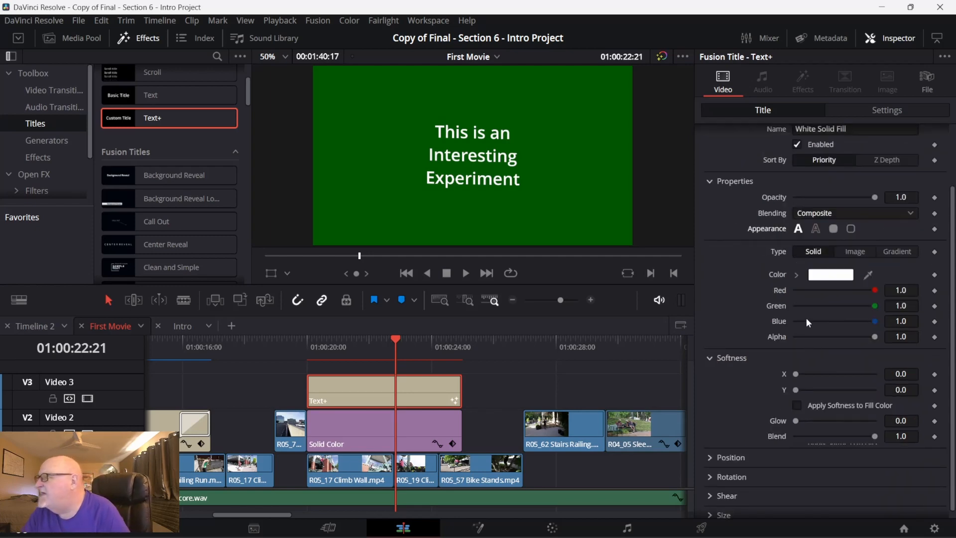
left_click(889, 252)
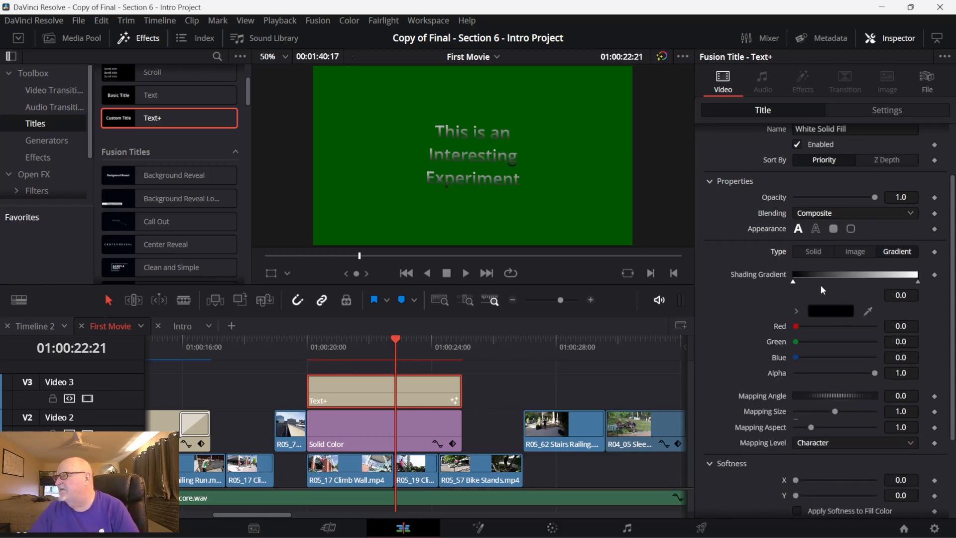
left_click(793, 282)
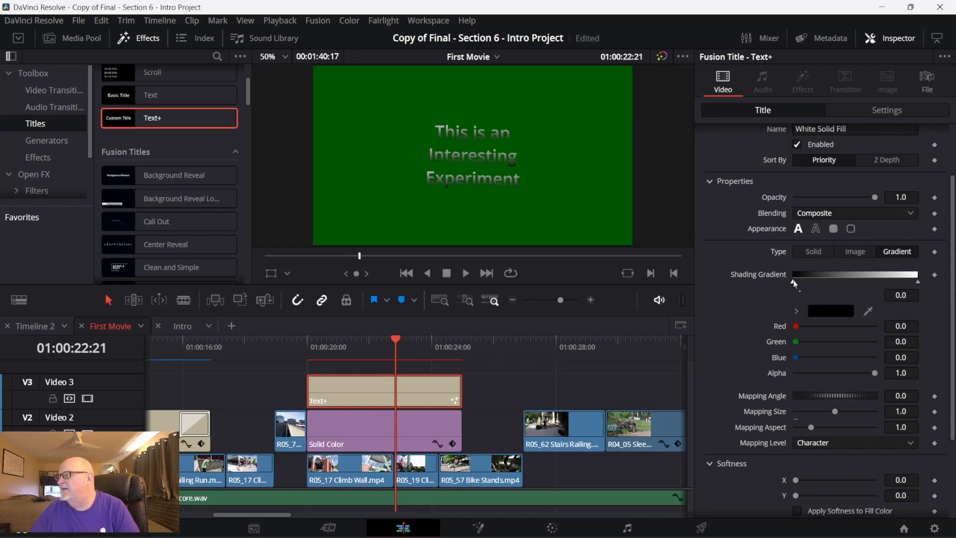
left_click_drag(796, 326, 826, 326)
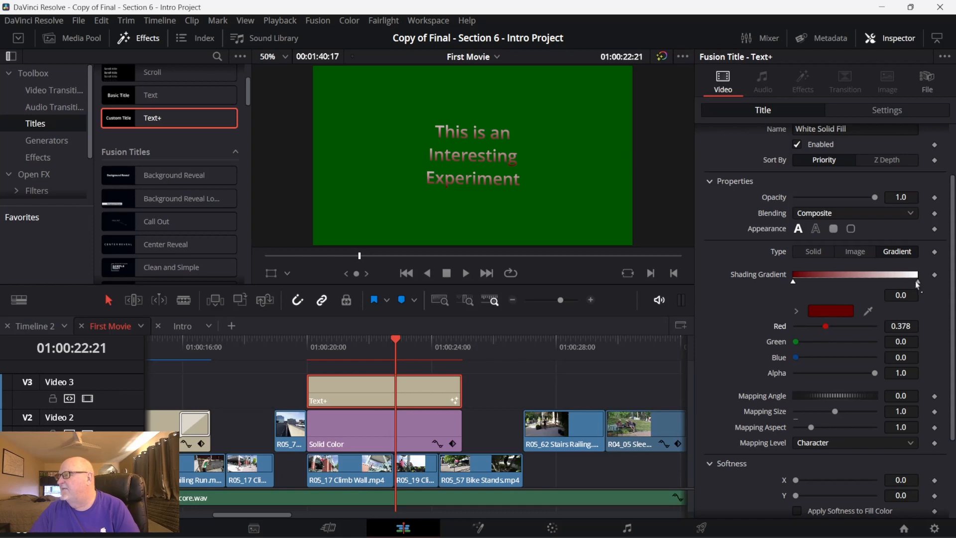
left_click(918, 283)
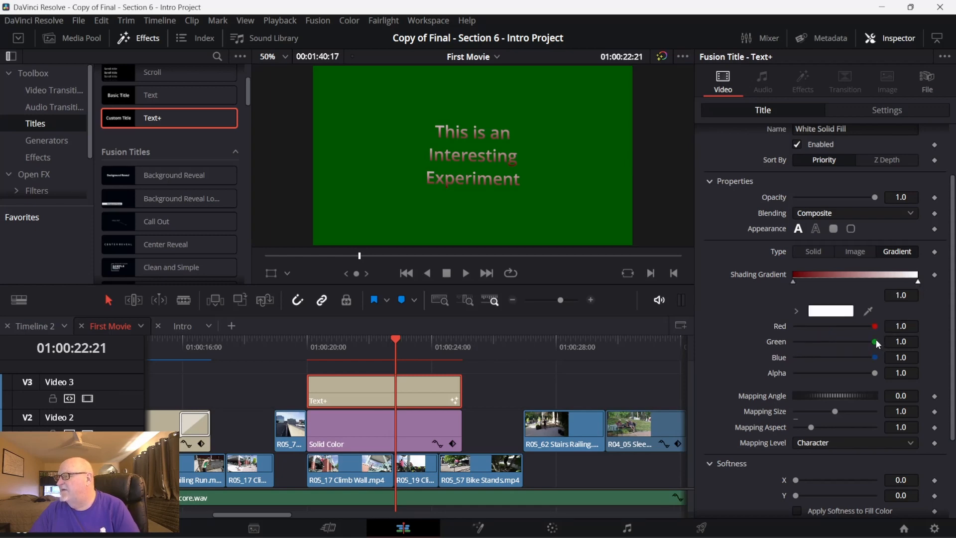
left_click_drag(876, 339, 805, 344)
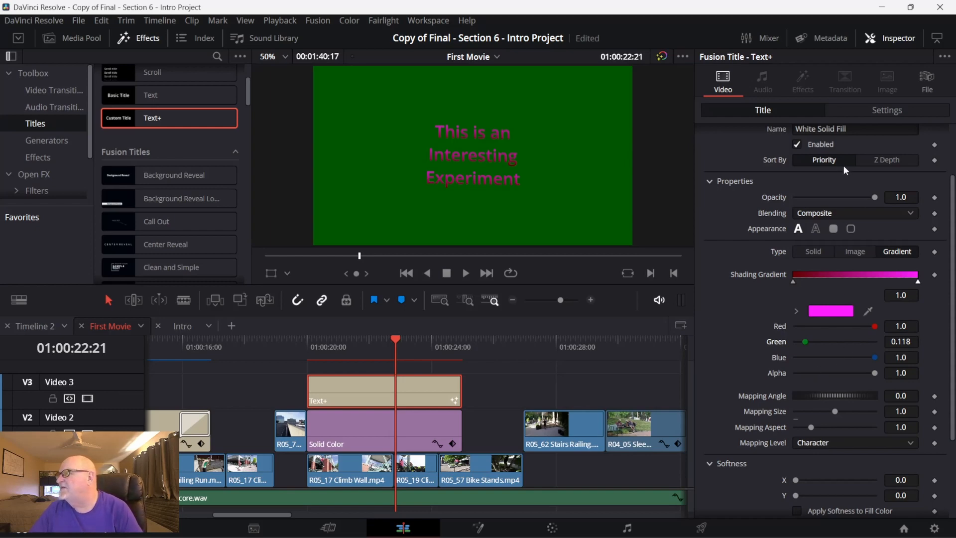
Step: Try the Full Image and Text mapping levels for the fill's shading gradient
scroll(841, 169, "up", 3)
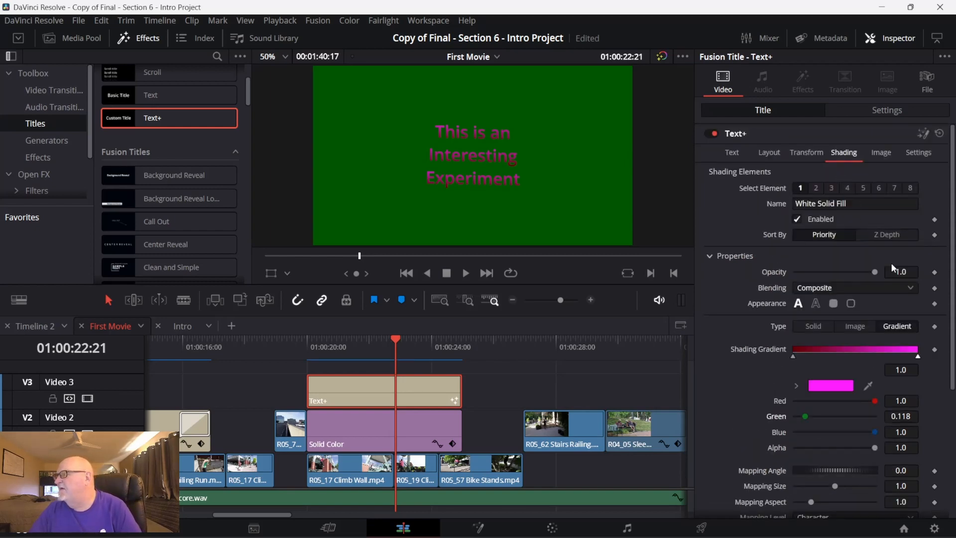
scroll(856, 294, "down", 3)
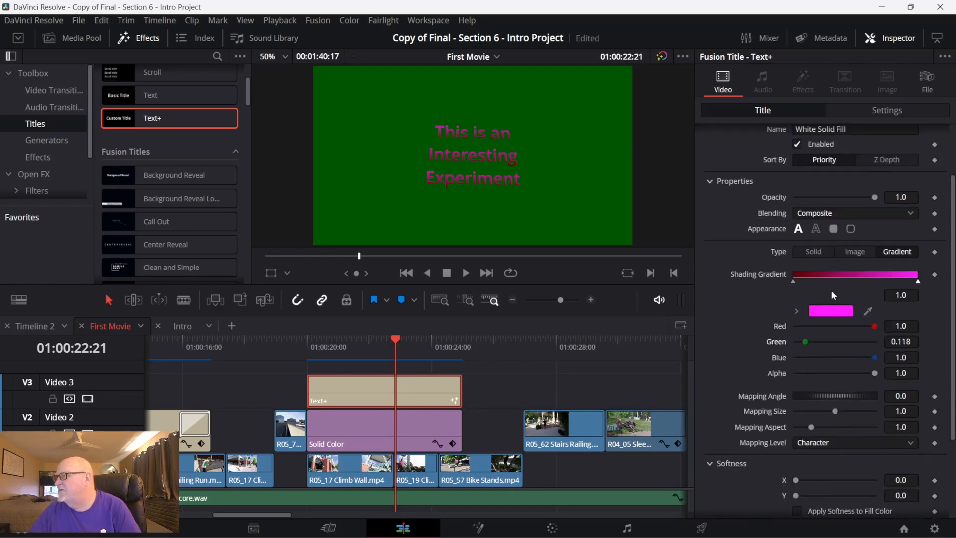
scroll(839, 313, "down", 2)
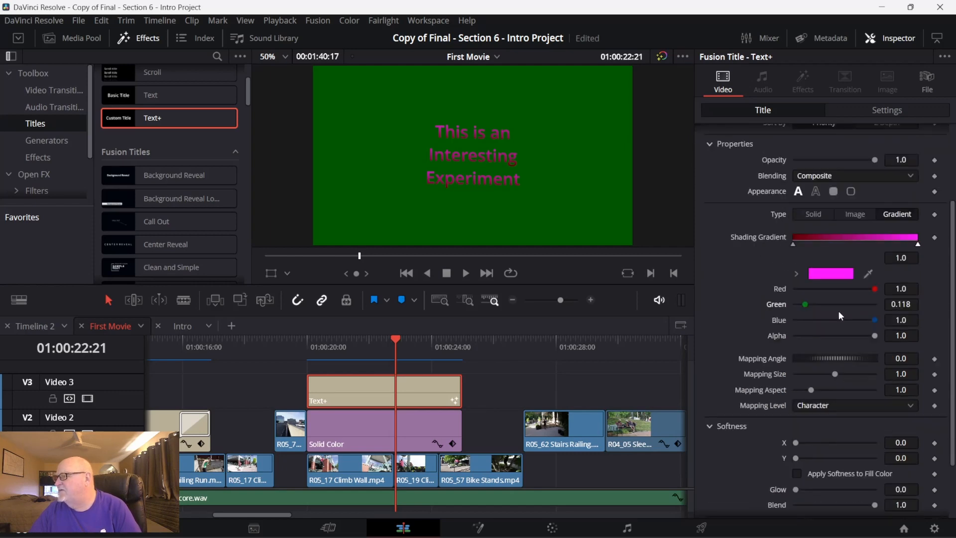
left_click(835, 405)
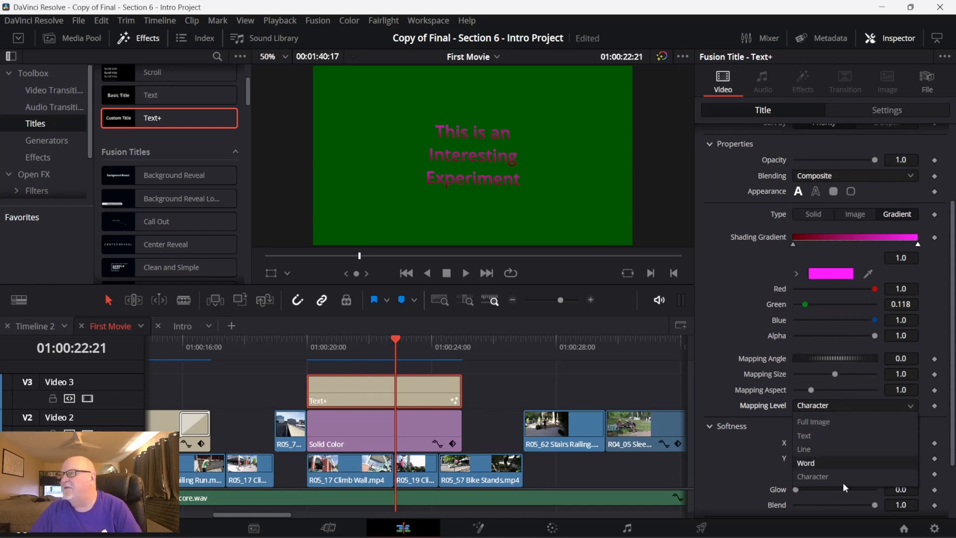
left_click(816, 421)
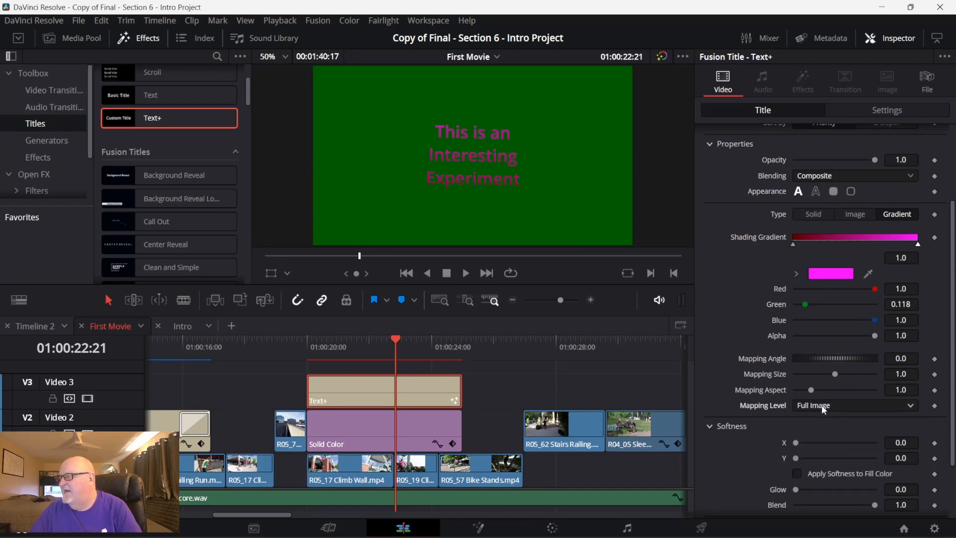
left_click(824, 410)
left_click(812, 435)
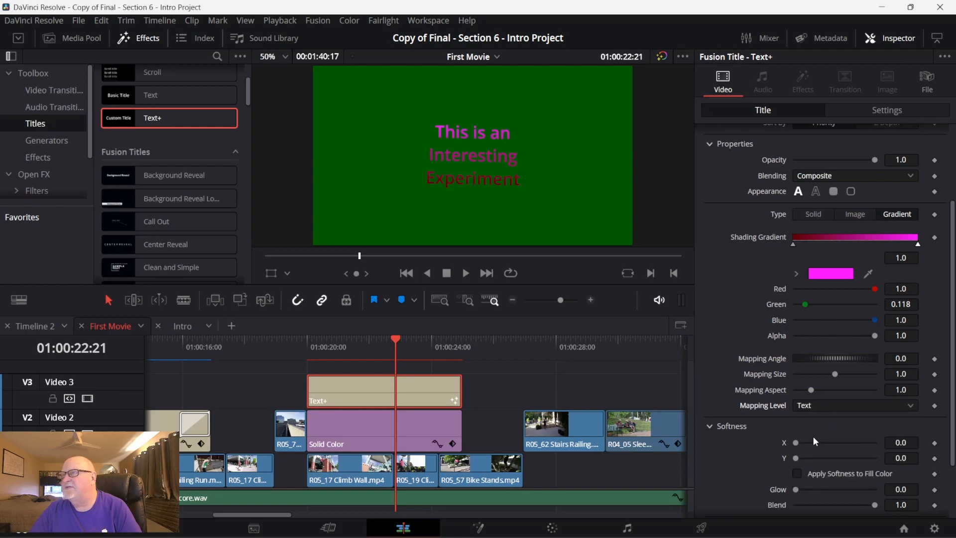
Step: Compare the Line and Character mapping levels on the gradient and leave it set to Line
left_click(826, 403)
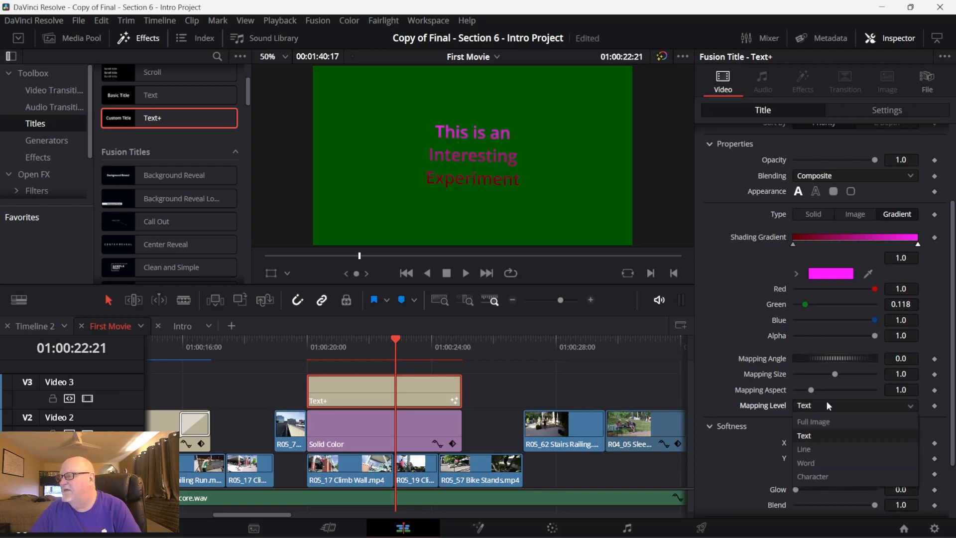
left_click(815, 449)
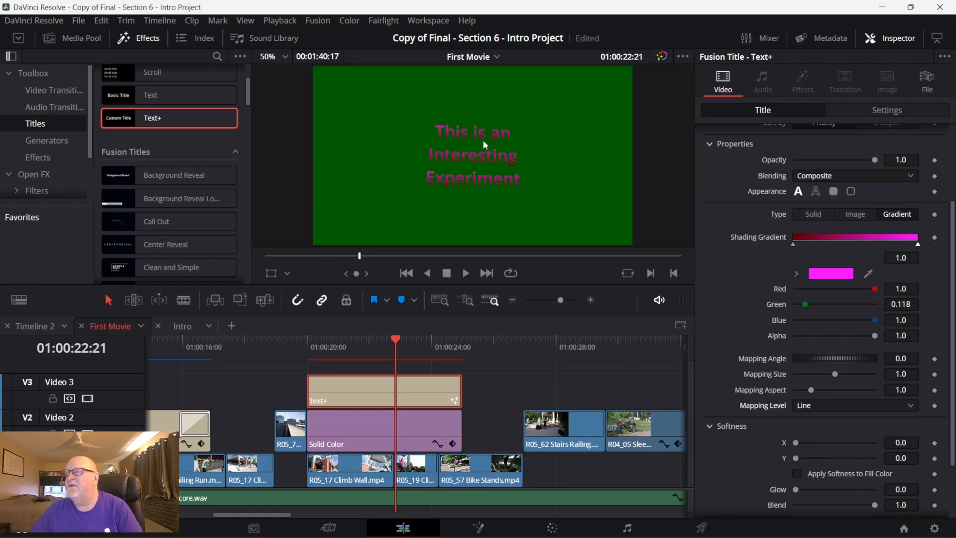
left_click(816, 403)
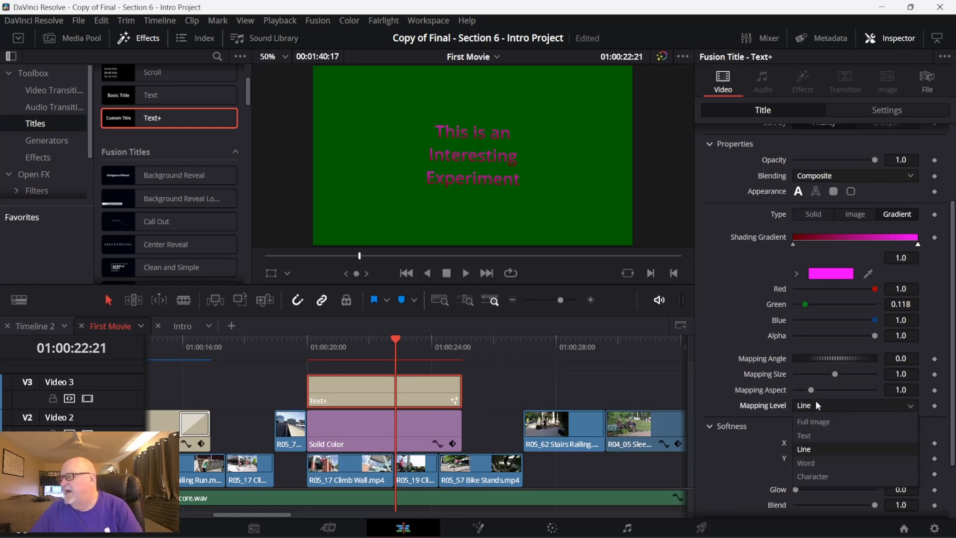
left_click(822, 477)
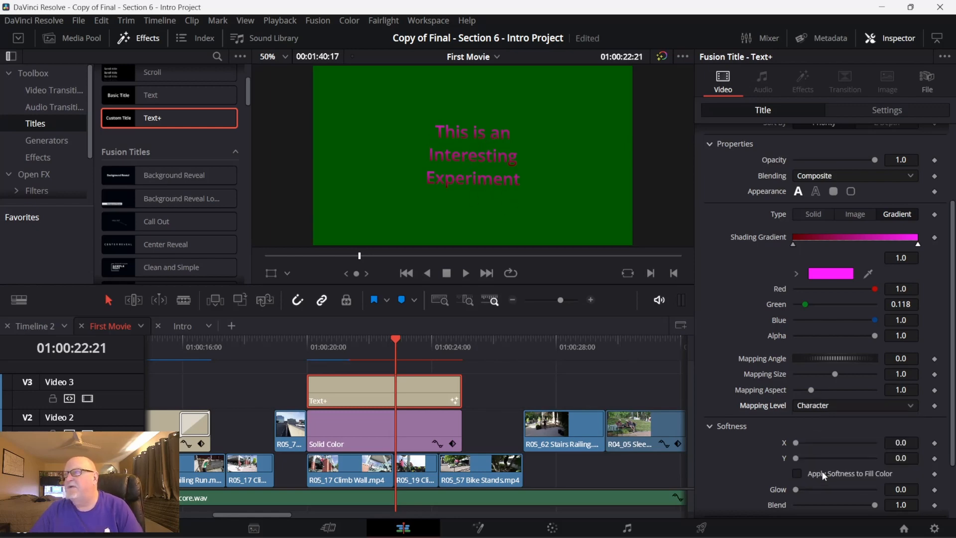
left_click(824, 404)
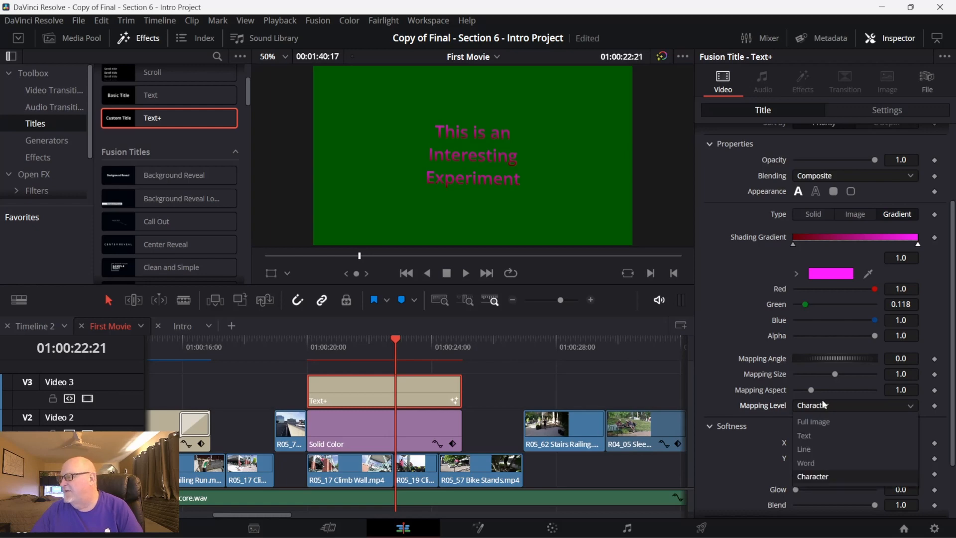
left_click(814, 448)
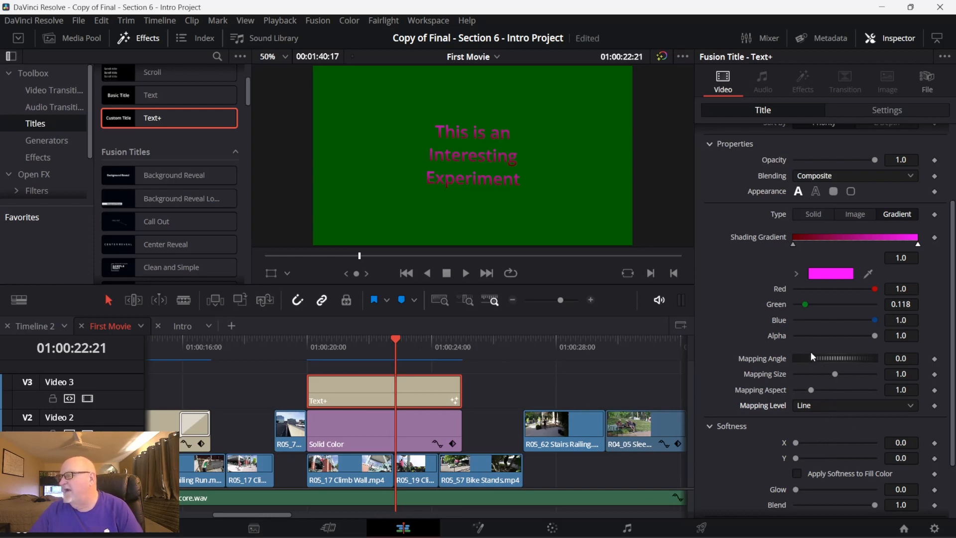
Step: Try a Mapping Angle of about 41.7 and a different Mapping Size for the gradient, resetting them to 0.0 and 1.0
left_click_drag(812, 359, 832, 367)
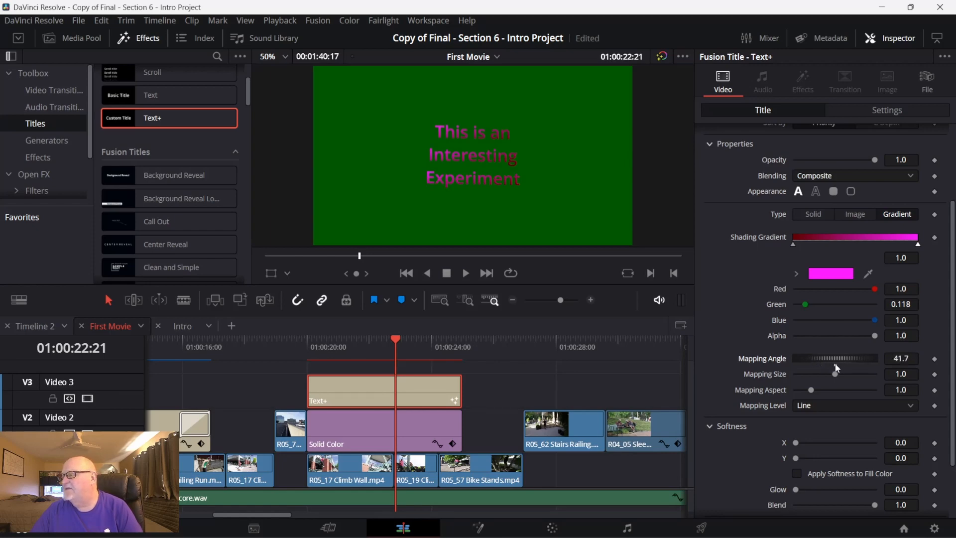
double_click(836, 368)
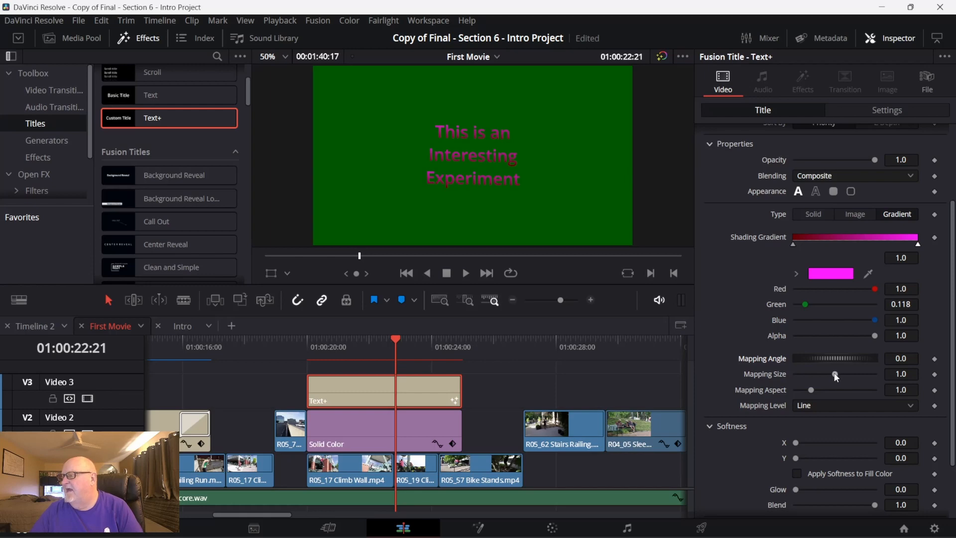
mouse_move(836, 375)
left_mouse_down()
mouse_move(806, 374)
mouse_move(844, 373)
left_mouse_up()
double_click(833, 379)
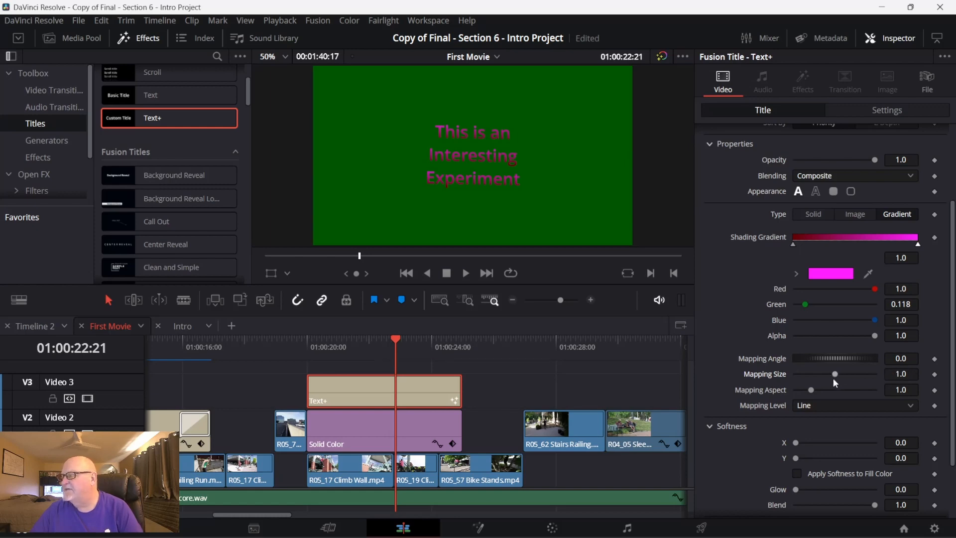
Step: Map the gradient to Full Image with Mapping Aspect about 1.811, Mapping Size about 0.22 and Mapping Angle about 36.5
mouse_move(813, 390)
left_mouse_down()
mouse_move(844, 389)
mouse_move(761, 390)
mouse_move(835, 389)
mouse_move(824, 390)
left_mouse_up()
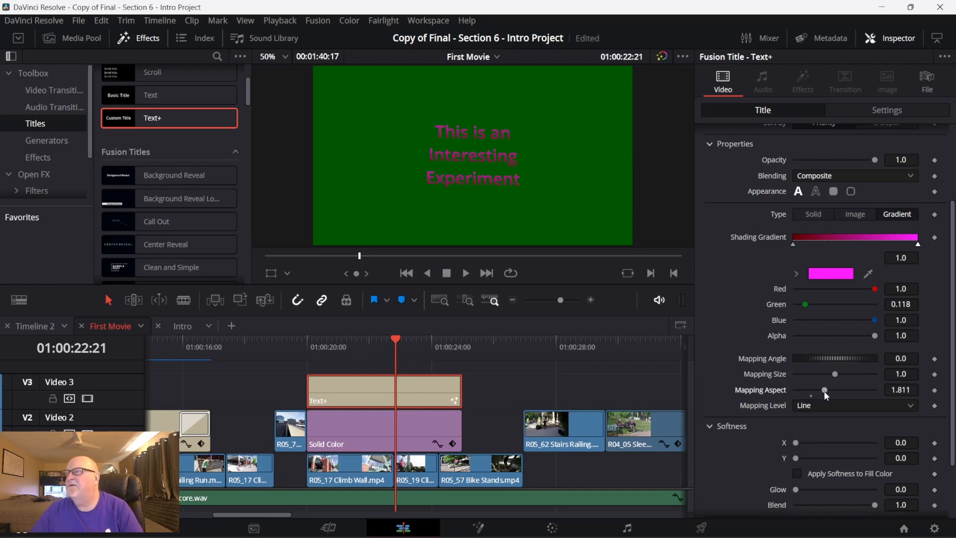
scroll(825, 391, "down", 1)
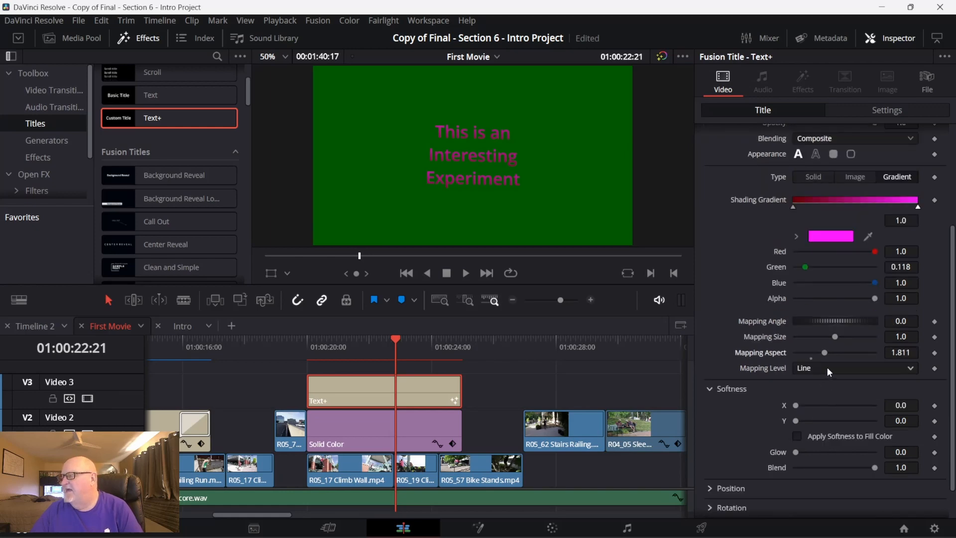
left_click(829, 371)
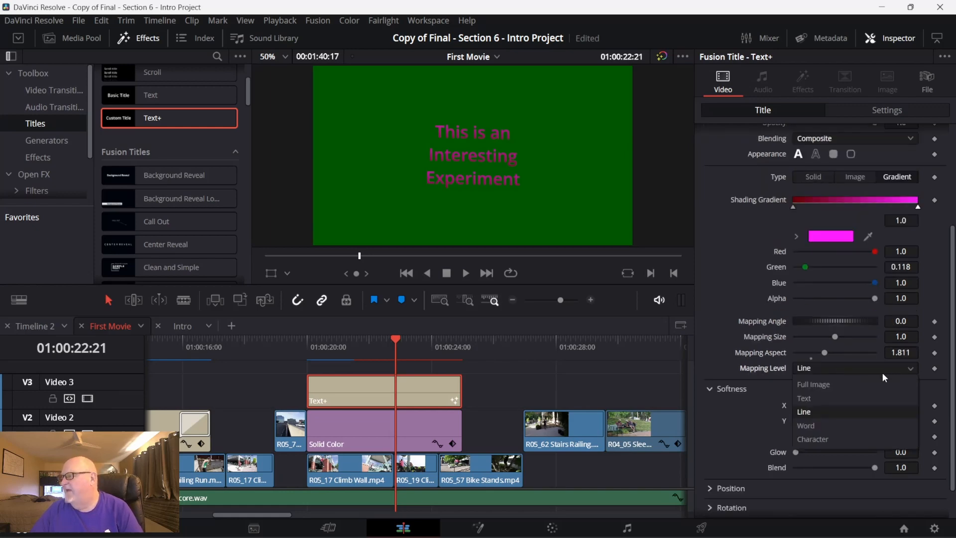
left_click(825, 385)
mouse_move(837, 319)
left_mouse_down()
mouse_move(814, 320)
mouse_move(873, 316)
mouse_move(843, 317)
mouse_move(848, 338)
mouse_move(805, 341)
left_mouse_up()
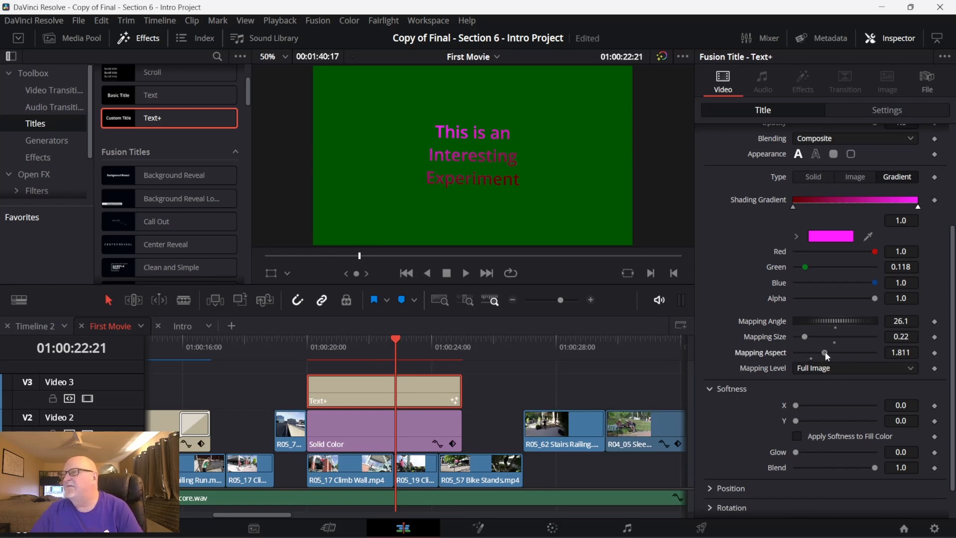
left_click_drag(824, 352, 840, 326)
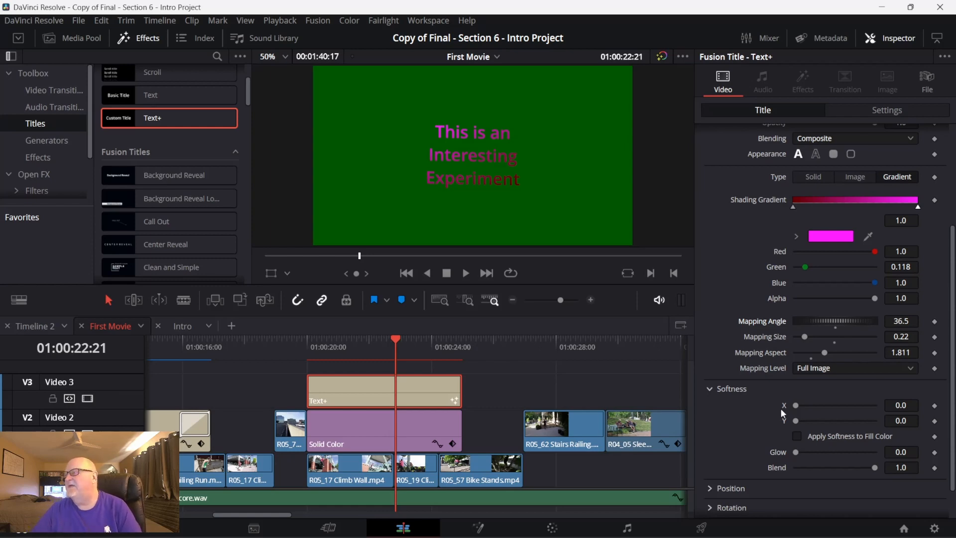
Step: Reset the gradient's Mapping Angle to 0.0 and its Mapping Size and Mapping Aspect to 1.0, and set the Mapping Level to Text
scroll(783, 413, "down", 2)
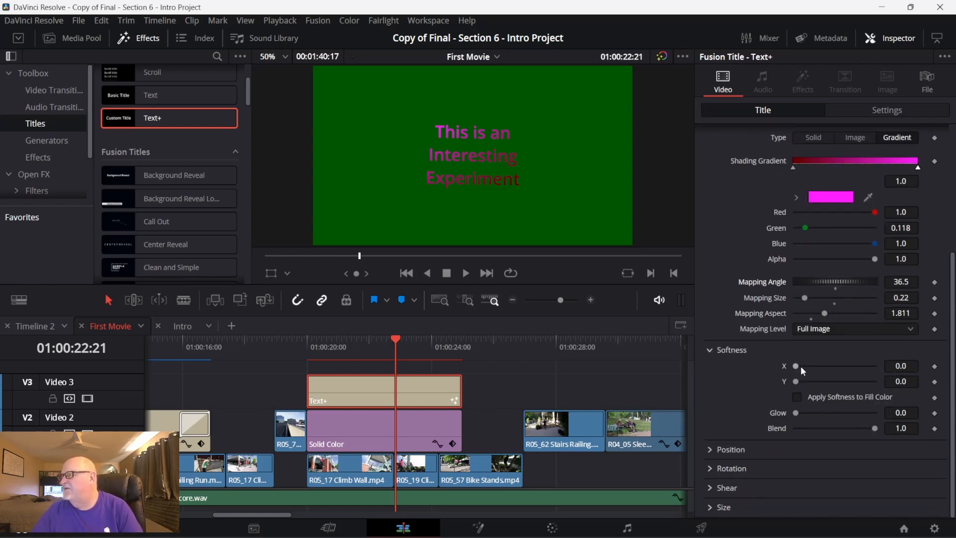
scroll(825, 224, "up", 4)
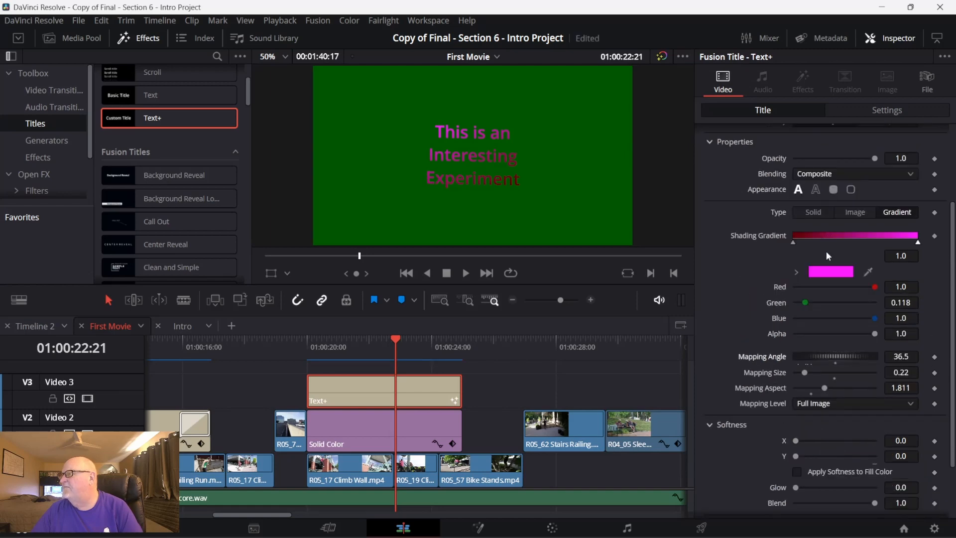
double_click(838, 360)
double_click(838, 374)
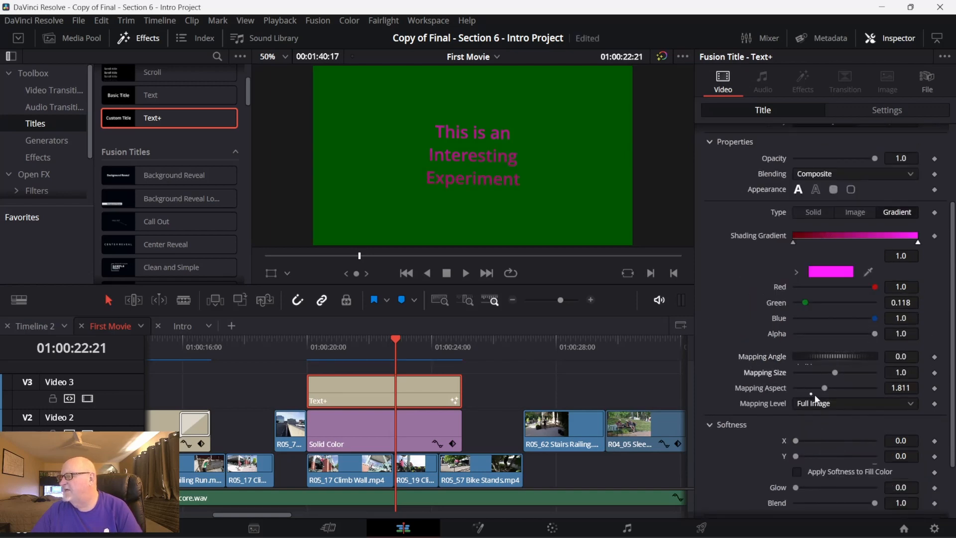
double_click(817, 392)
left_click(887, 405)
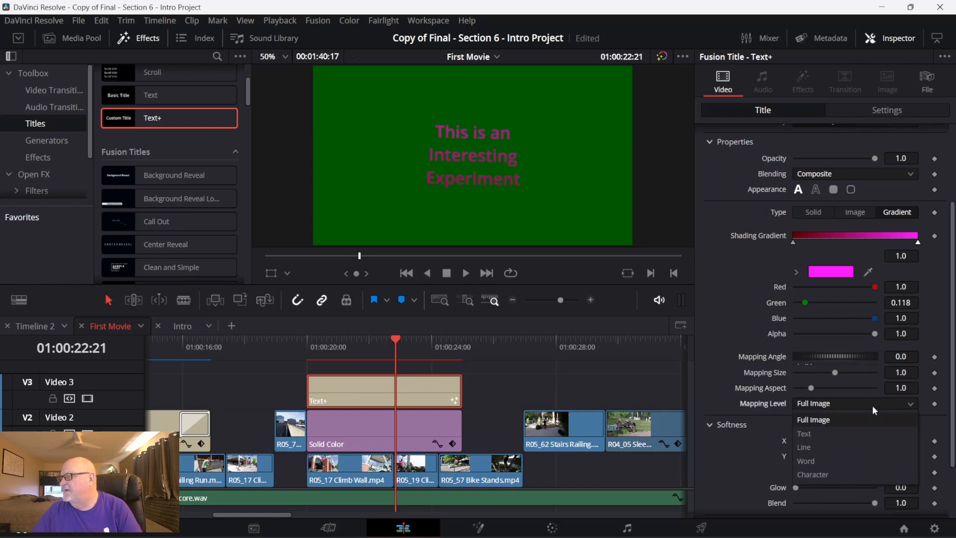
left_click(821, 434)
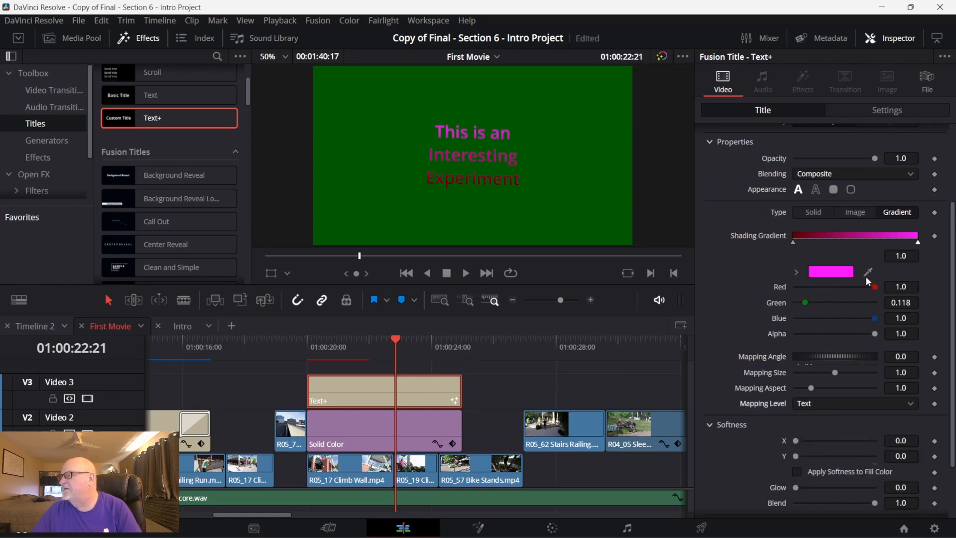
Step: Select the gradient's dark red stop and switch the fill's shading type back to Solid
left_click(793, 242)
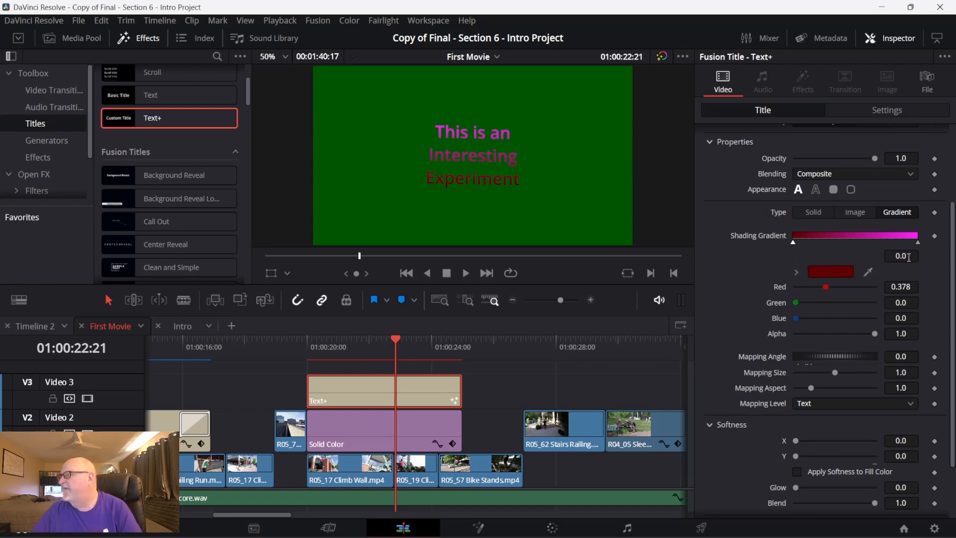
left_click(815, 212)
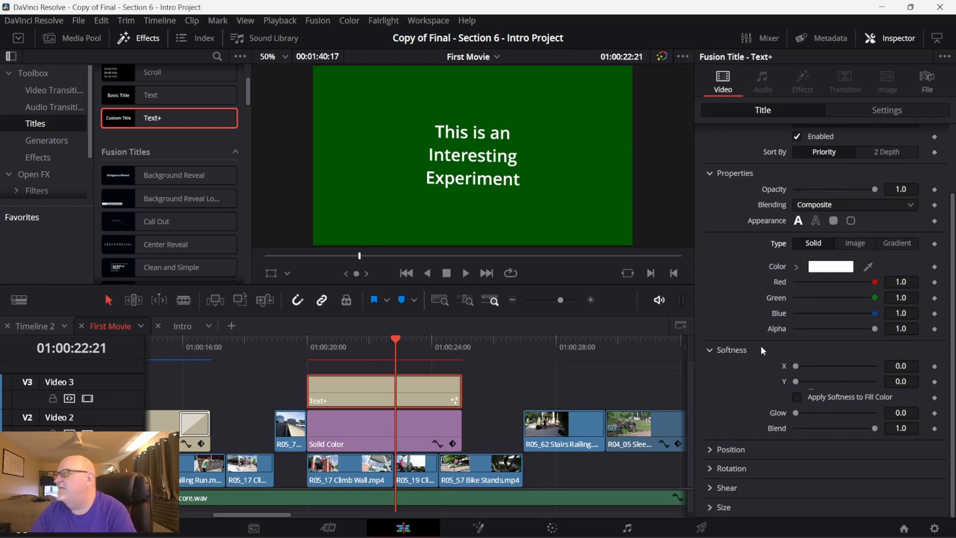
scroll(810, 330, "up", 3)
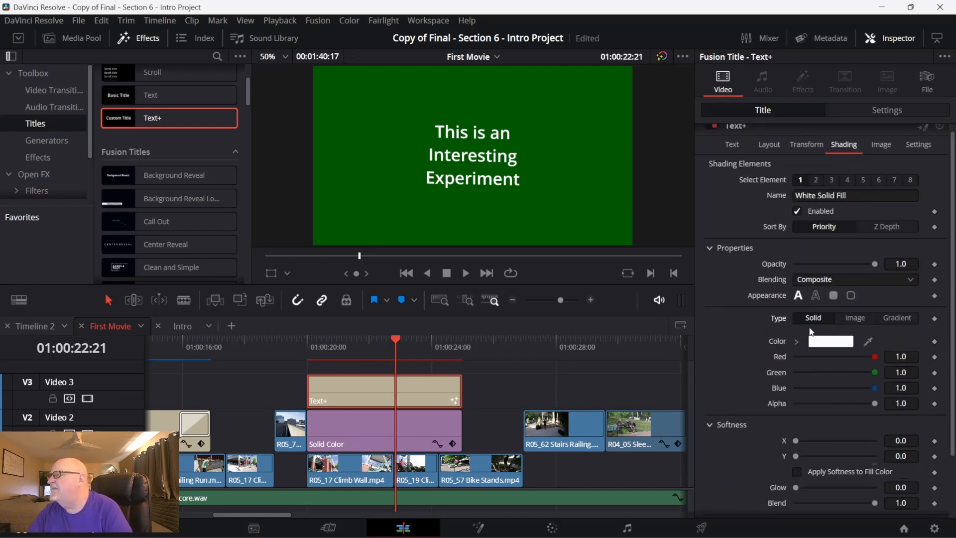
scroll(812, 331, "down", 3)
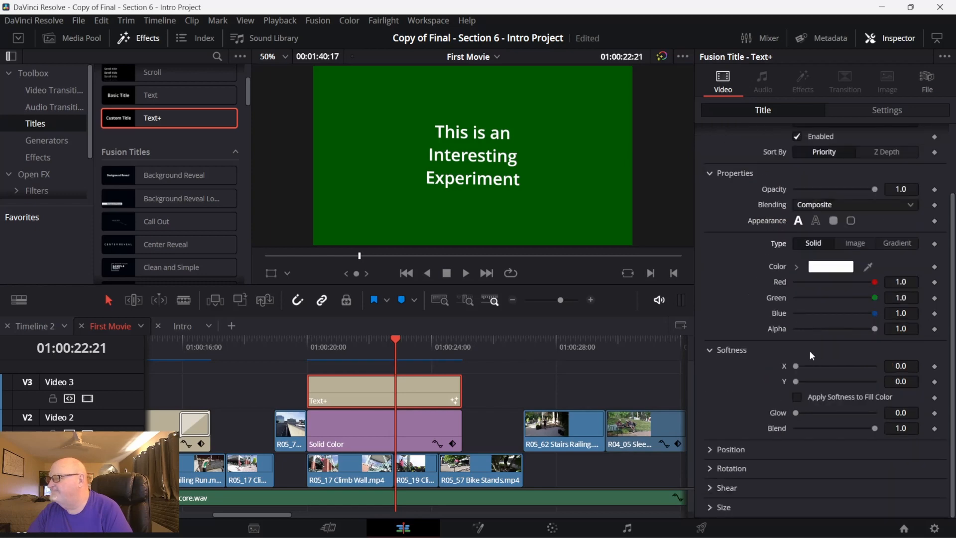
left_click(712, 448)
left_click(712, 450)
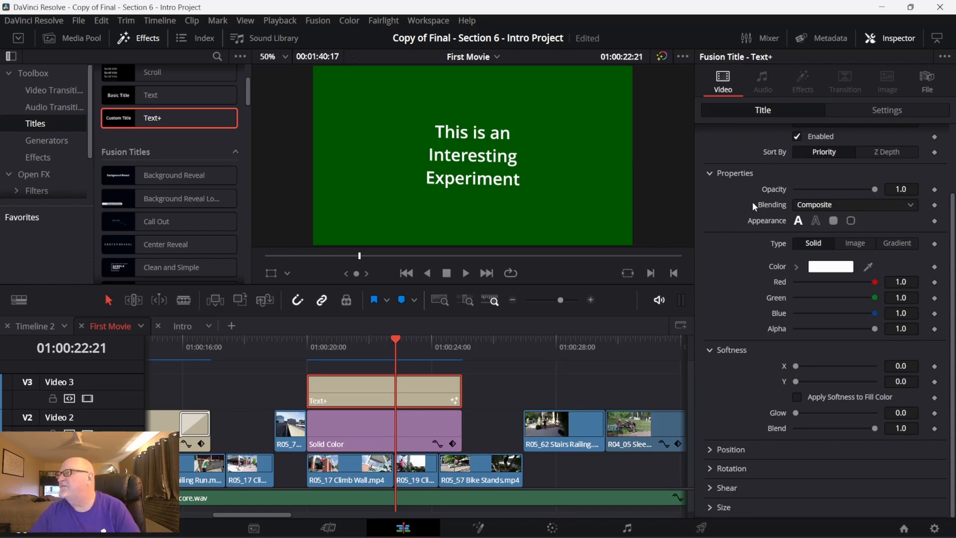
scroll(753, 201, "up", 5)
left_click(730, 153)
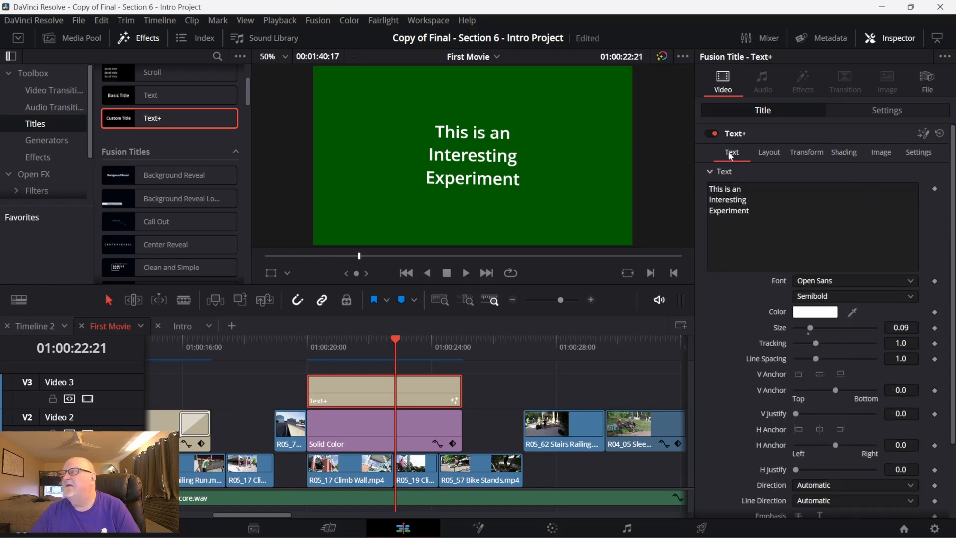
left_click_drag(746, 211, 695, 187)
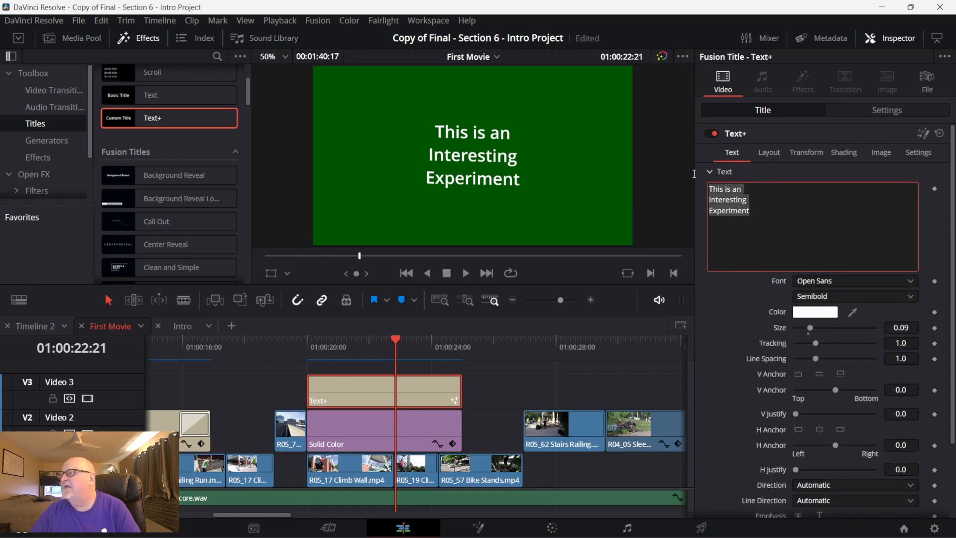
left_click(850, 154)
Step: Try softness on the white fill with X at about 6.46, Glow about 0.693 and Blend about 0.638
scroll(766, 373, "down", 3)
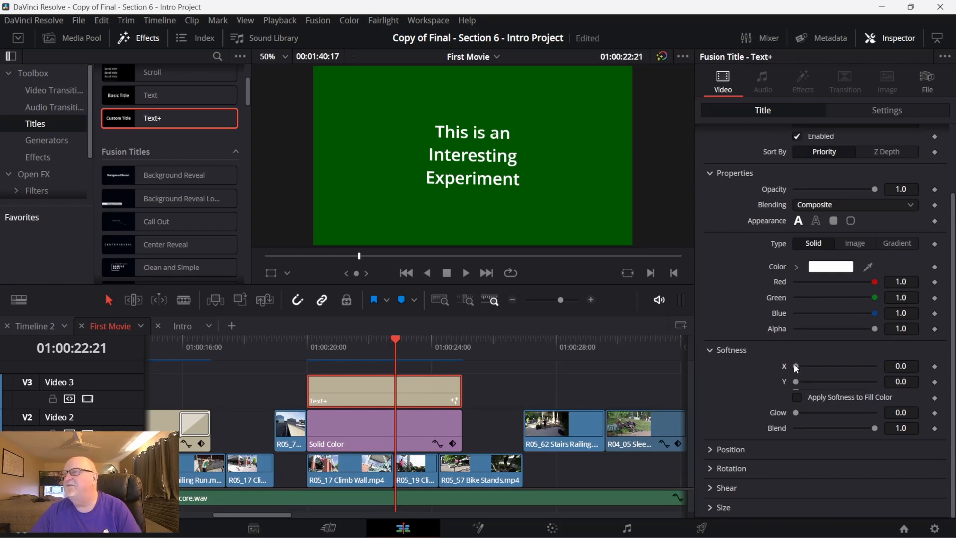
mouse_move(795, 366)
left_mouse_down()
mouse_move(814, 362)
mouse_move(794, 362)
mouse_move(799, 383)
mouse_move(846, 379)
mouse_move(793, 384)
mouse_move(813, 365)
left_mouse_up()
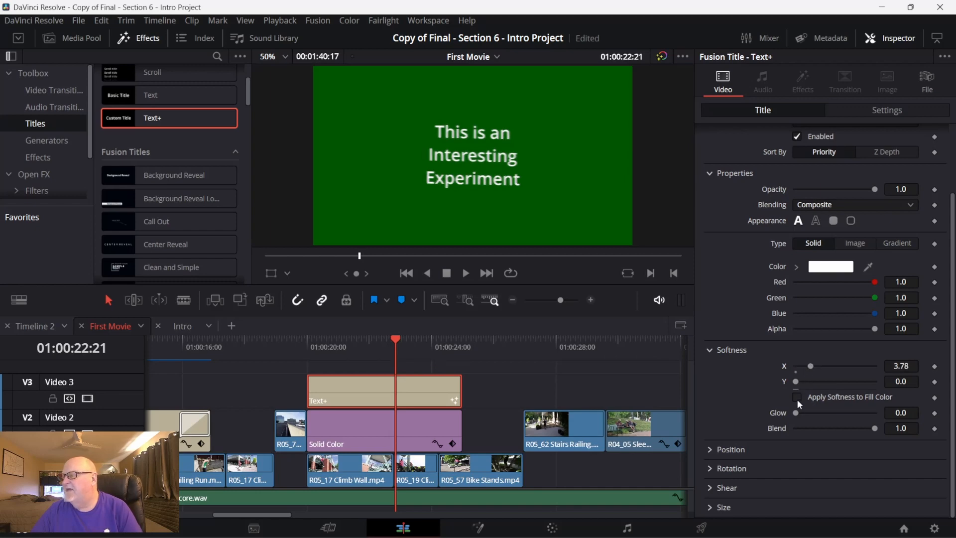
left_click_drag(796, 411, 845, 428)
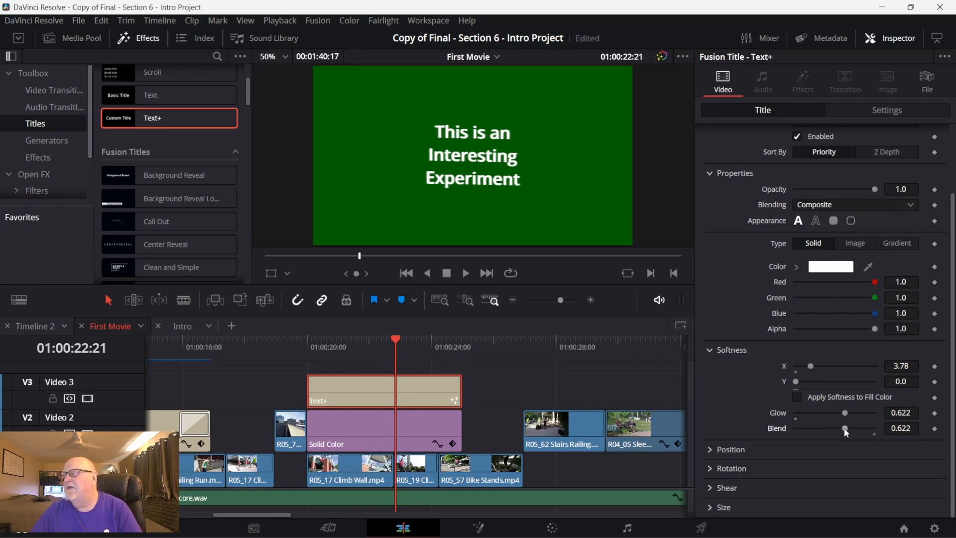
left_click_drag(810, 367, 822, 366)
mouse_move(839, 413)
left_mouse_down()
mouse_move(851, 413)
mouse_move(847, 428)
left_mouse_up()
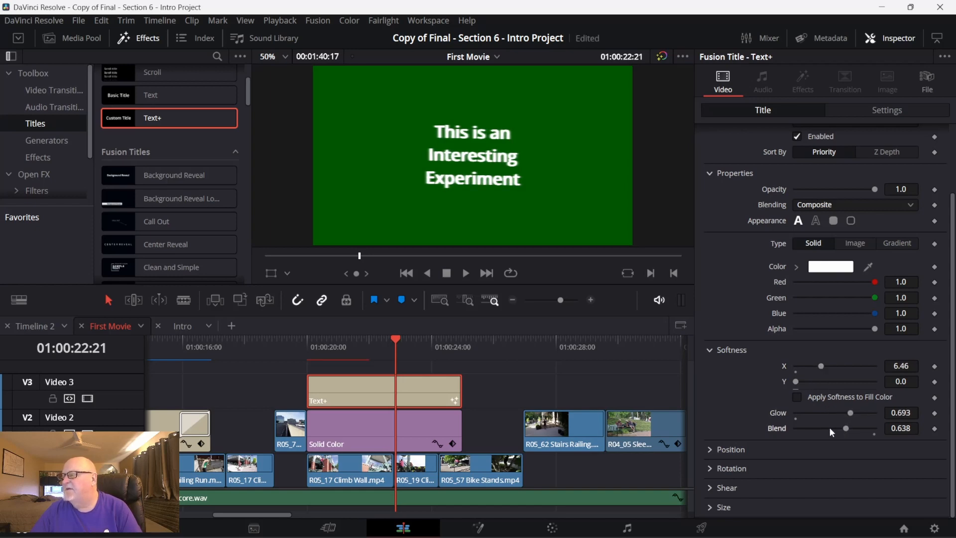
Step: Reset the fill's softness X and Glow to 0.0 and its Blend to 1.0
left_click(795, 418)
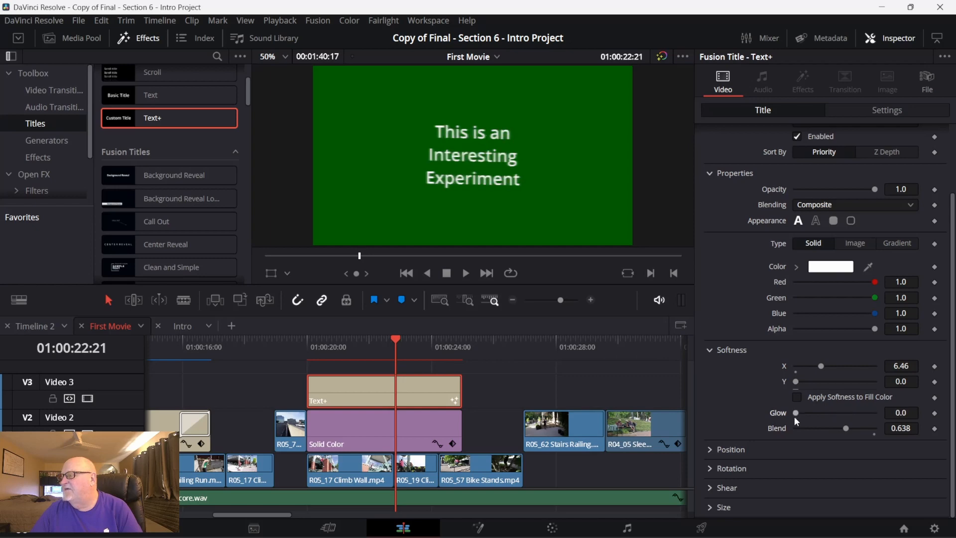
left_click_drag(873, 433, 876, 434)
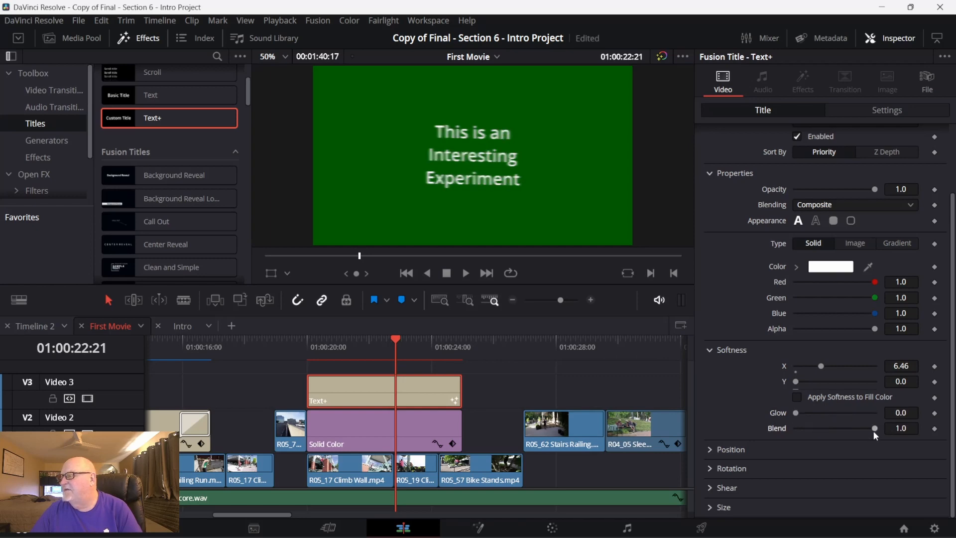
left_click(795, 373)
Step: Change the title's layout type from Point to Frame
scroll(896, 385, "up", 3)
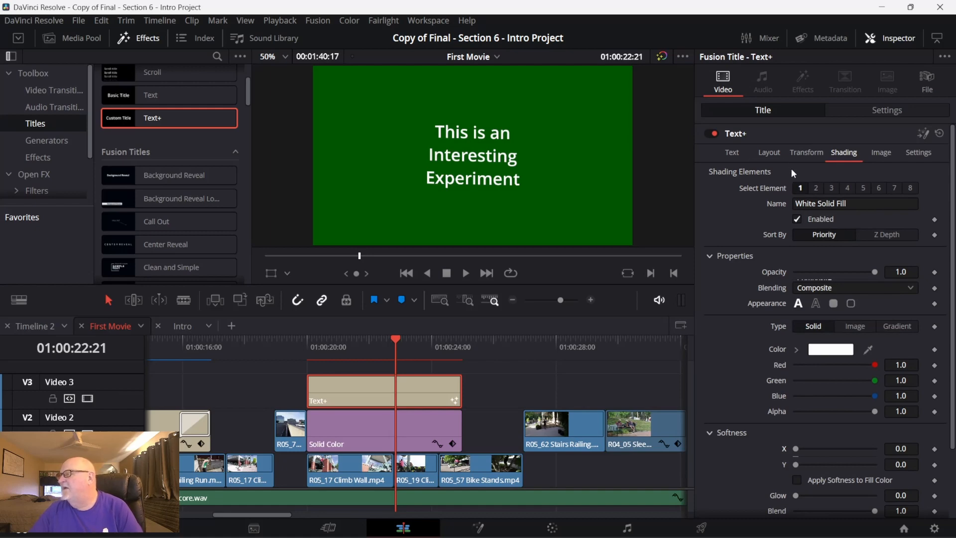
left_click(773, 153)
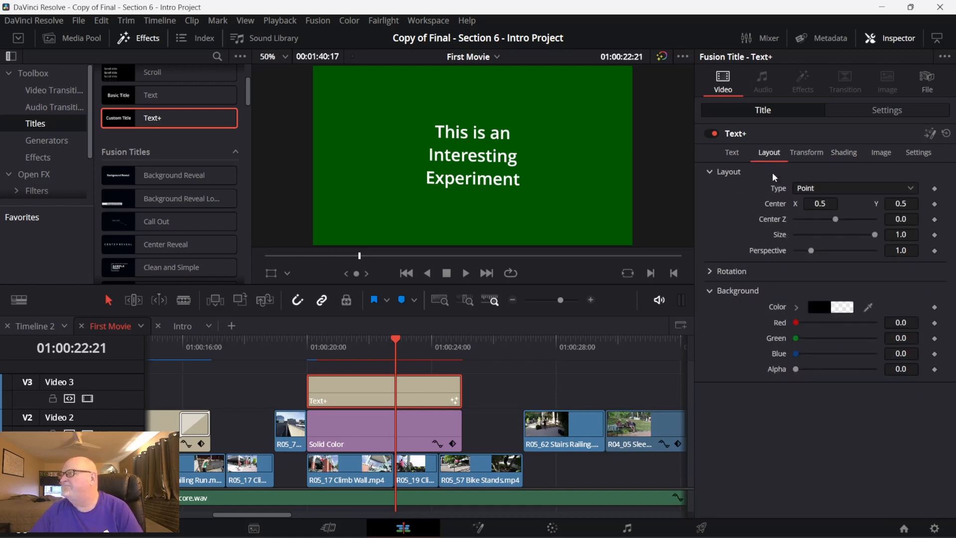
left_click(837, 188)
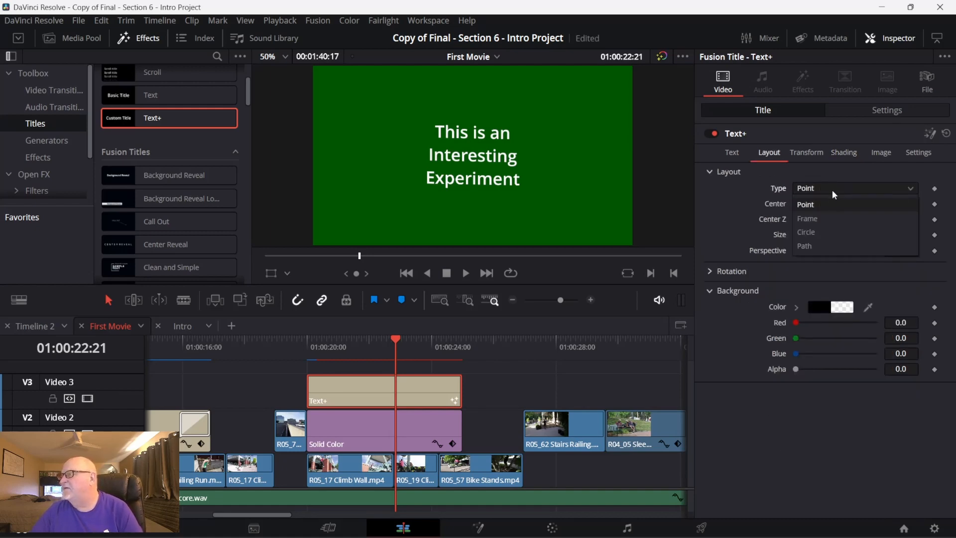
left_click(819, 218)
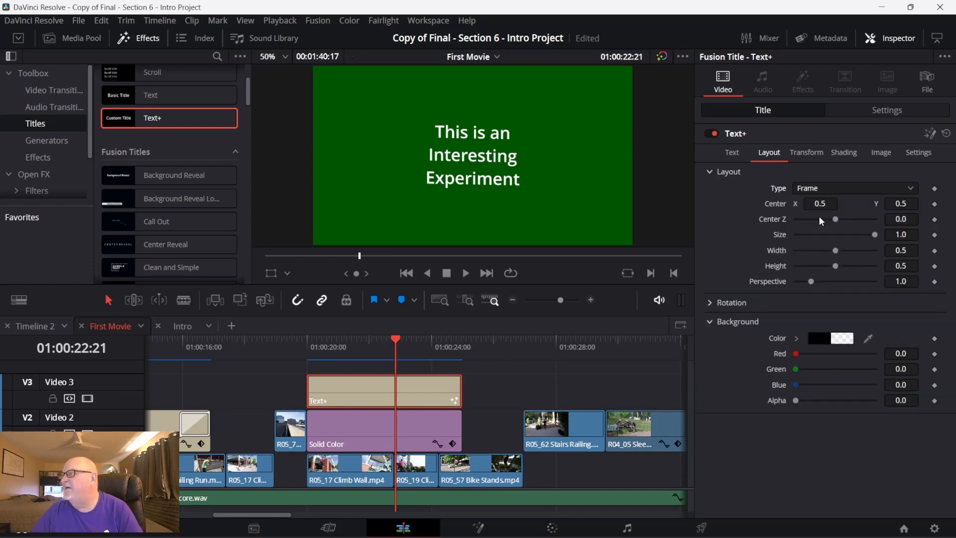
Step: Try the text's Roll scroll mode with Scroll position about 0.507, and the Crawl mode with Scroll position about 0.587
left_click(732, 153)
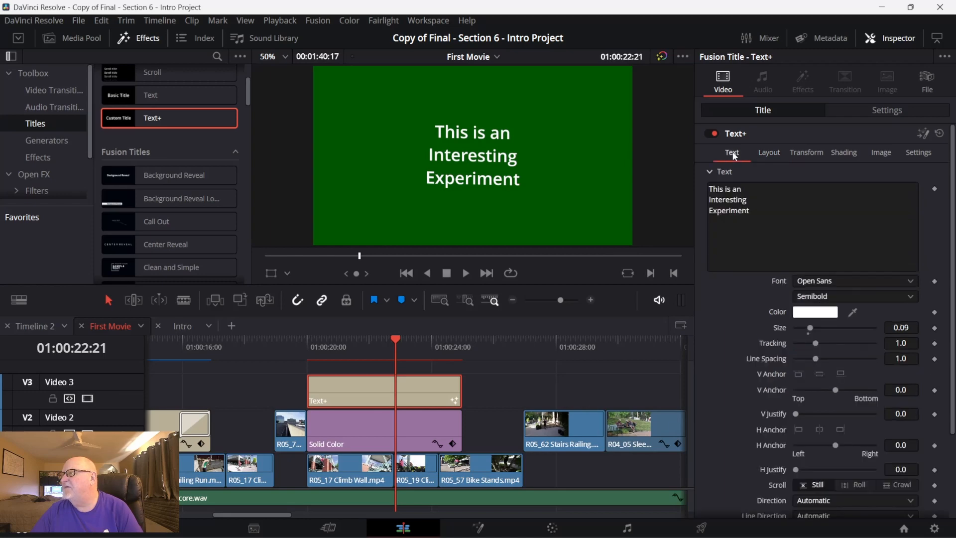
scroll(775, 284, "down", 5)
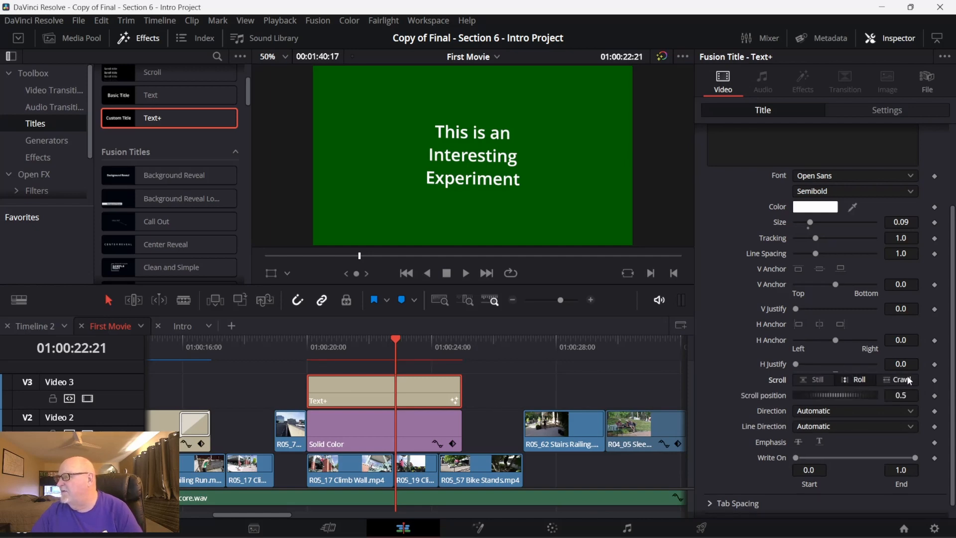
left_click(856, 381)
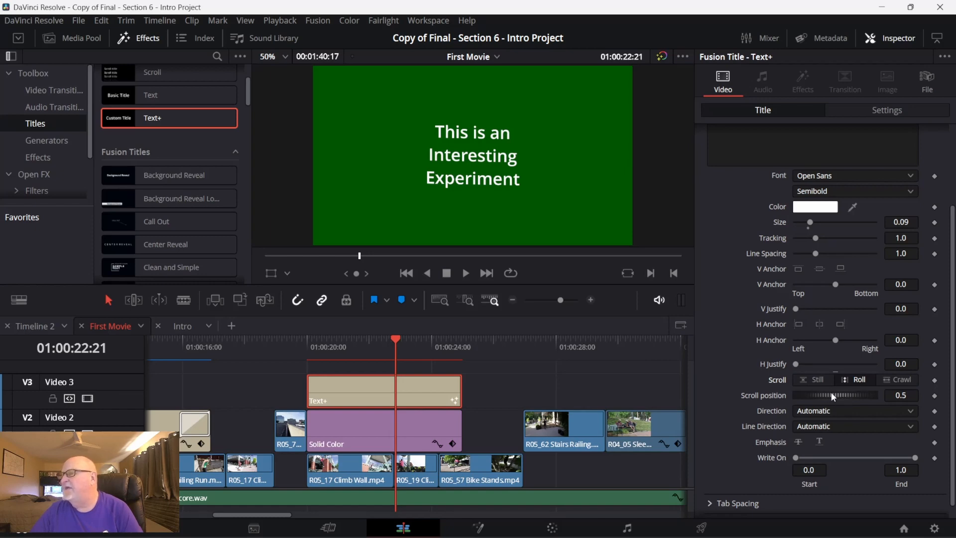
mouse_move(832, 394)
left_mouse_down()
mouse_move(878, 392)
mouse_move(788, 394)
mouse_move(844, 392)
left_mouse_up()
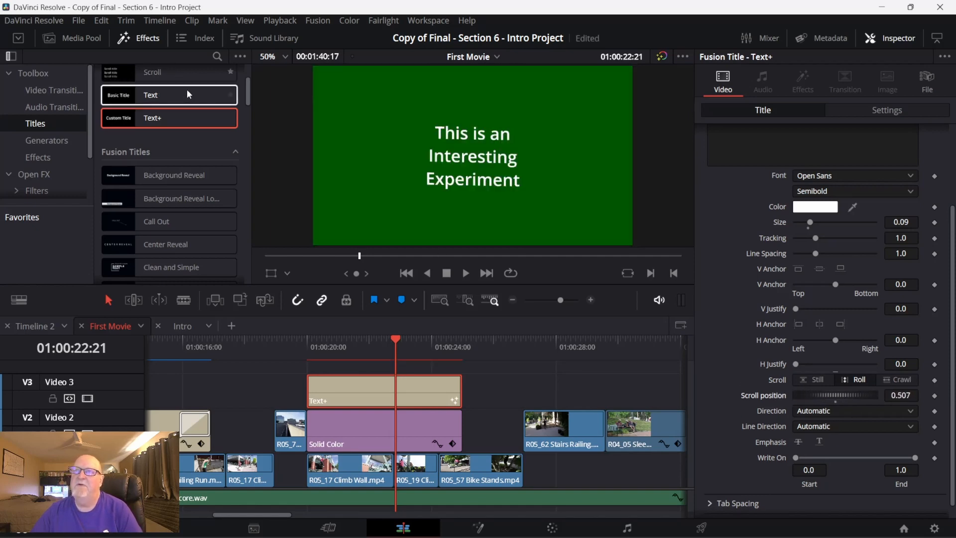
left_click(900, 380)
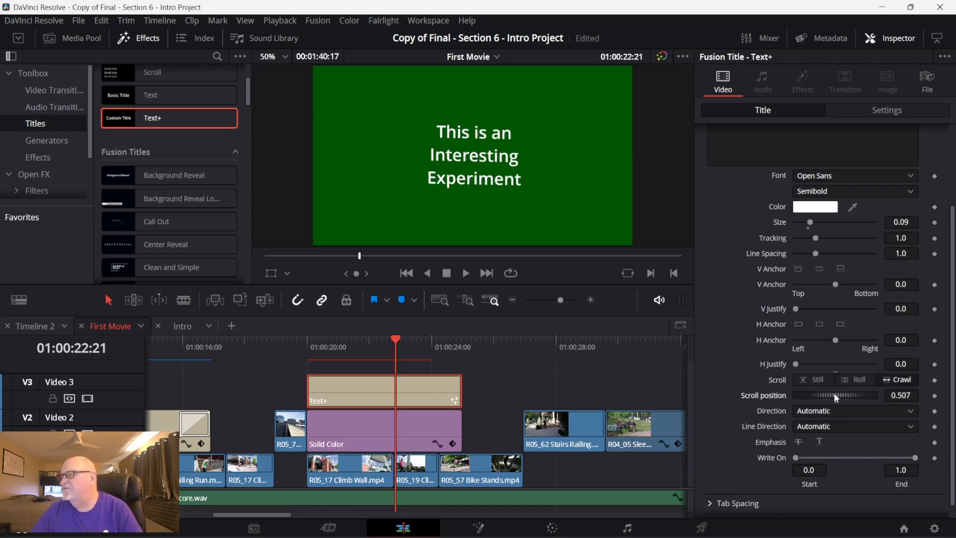
mouse_move(833, 392)
left_mouse_down()
mouse_move(874, 395)
mouse_move(818, 397)
mouse_move(840, 395)
left_mouse_up()
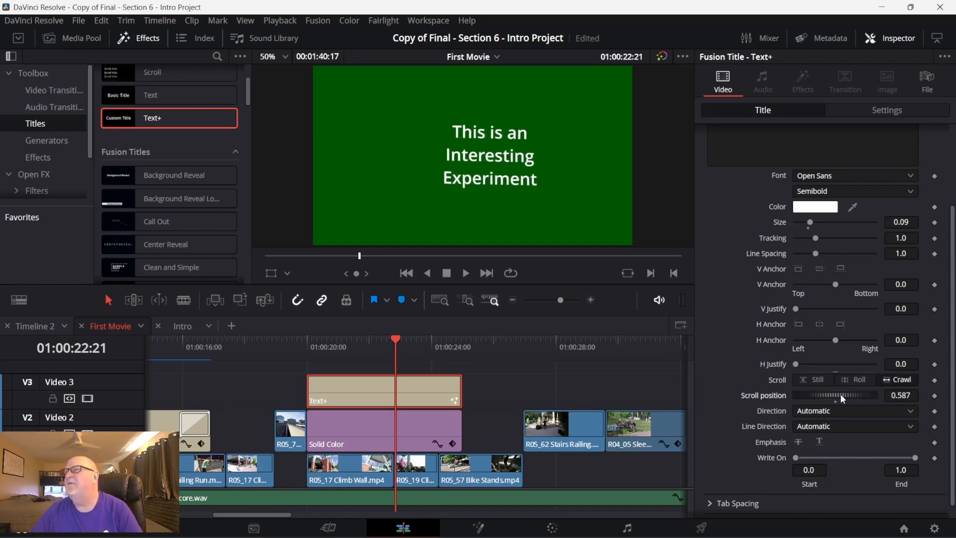
Step: Reset the whole Text+ title to its default settings and switch to the Udemy course page in Chrome
scroll(922, 275, "up", 4)
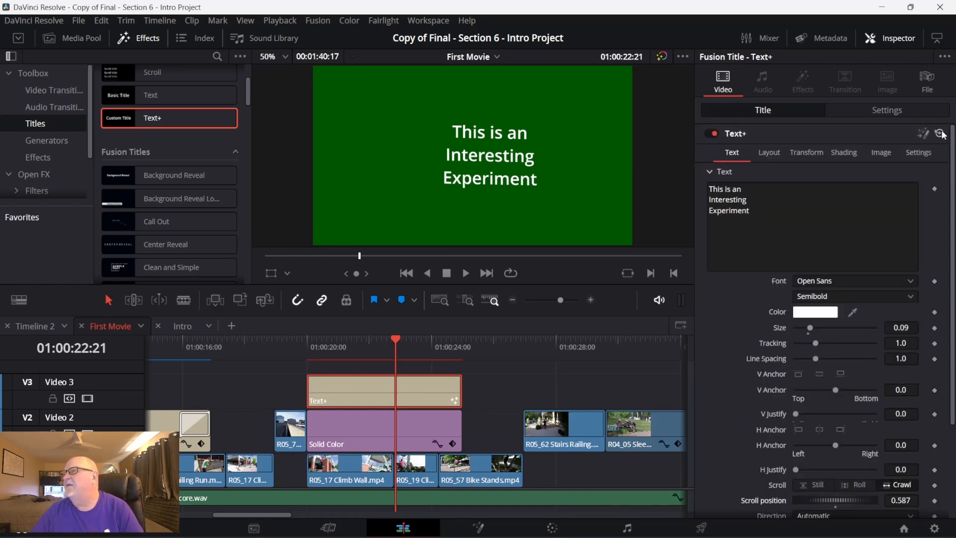
left_click(941, 134)
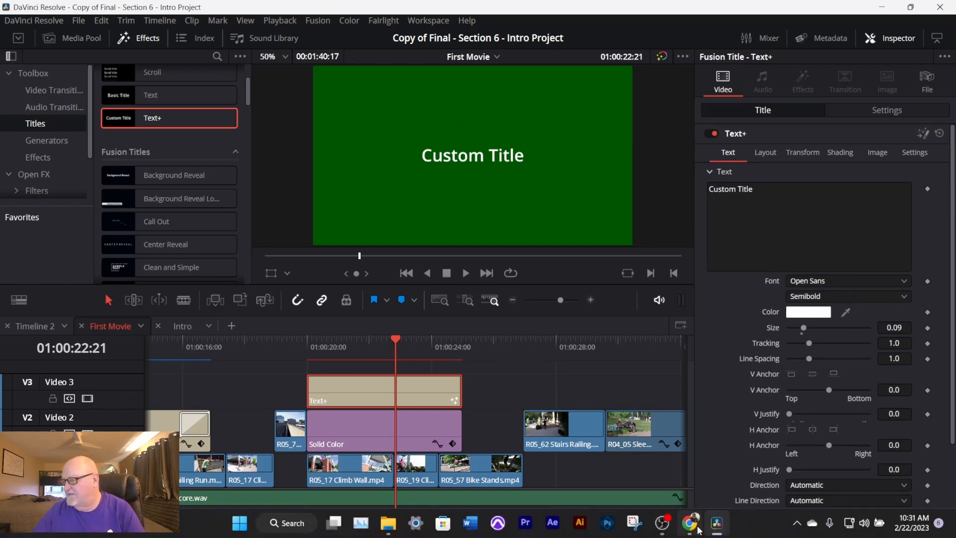
left_click(697, 528)
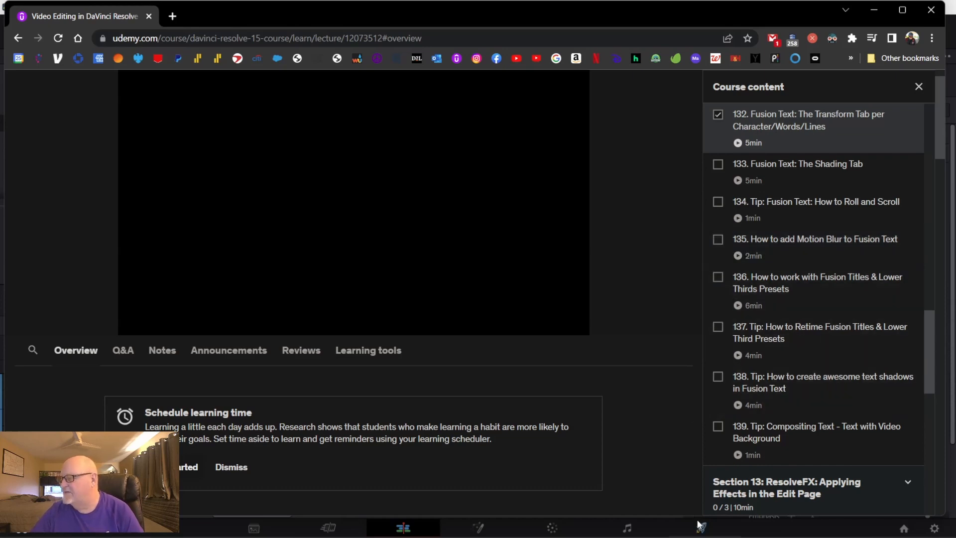
Step: Switch back to DaVinci Resolve and open the rotation settings in the MOTION BLUR title's character transform
mouse_move(717, 523)
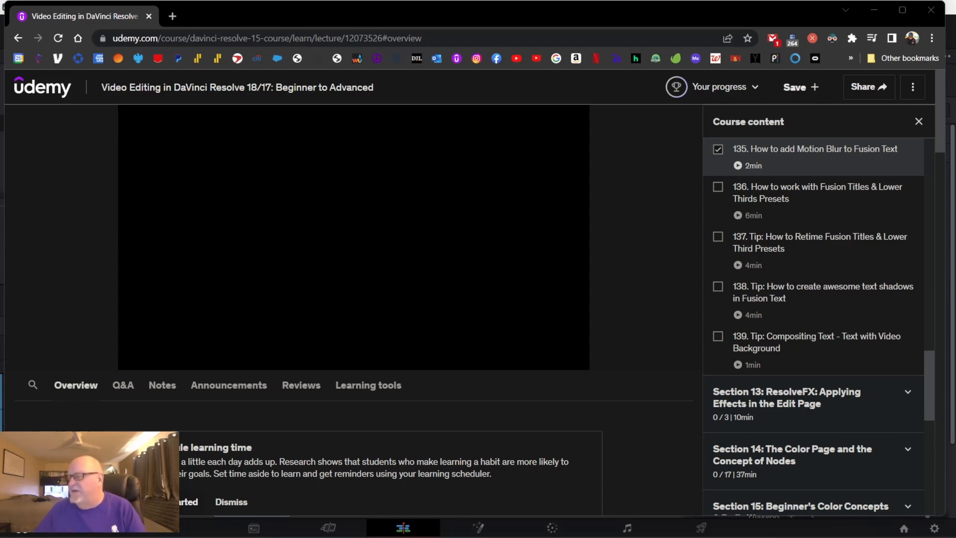
mouse_move(638, 536)
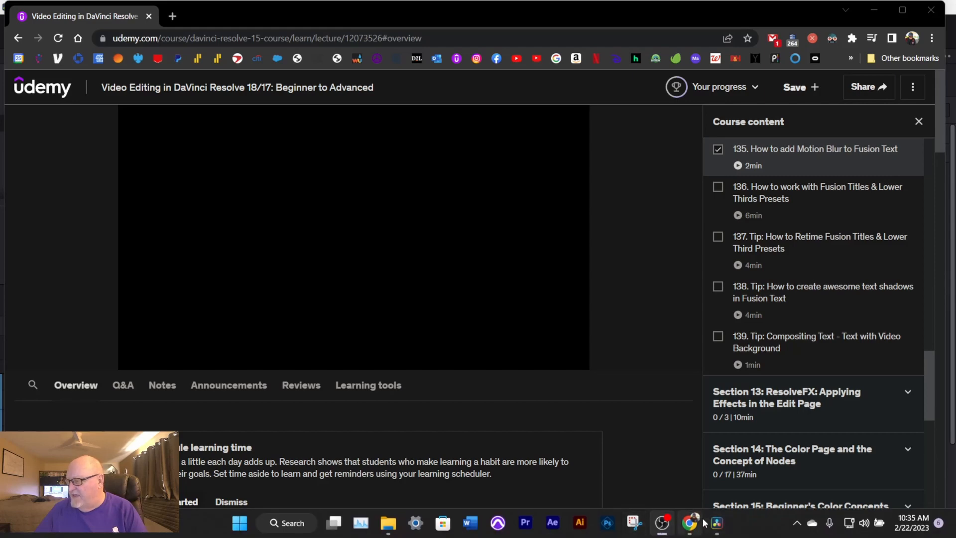
left_click(715, 524)
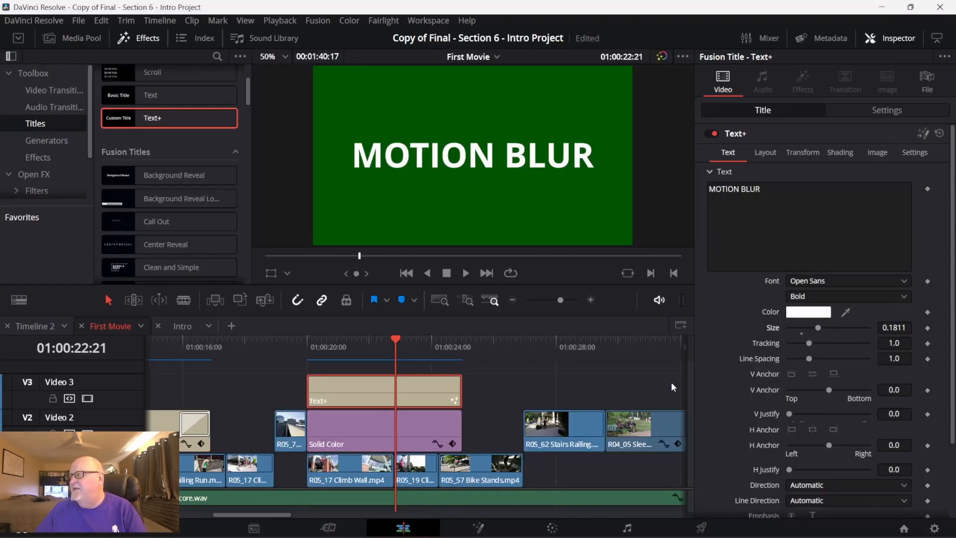
left_click(800, 154)
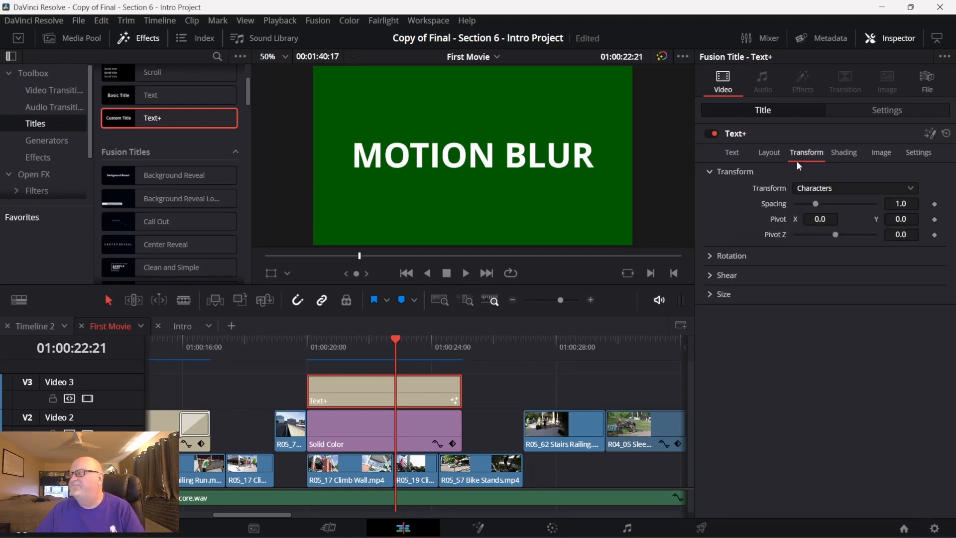
left_click(712, 256)
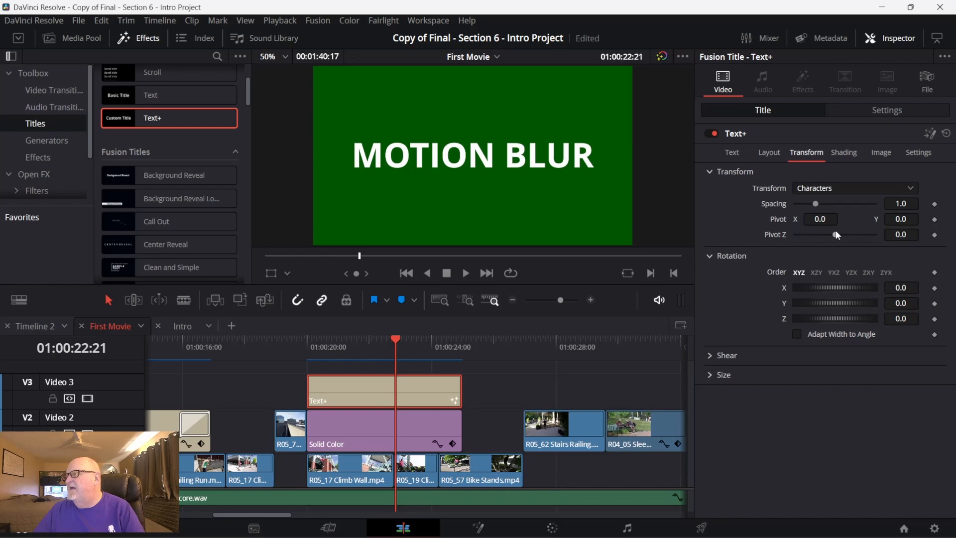
Step: Try character Y rotations of about -39.1, 83.5 and 344.4 while adjusting Pivot Z to about -0.387
left_click_drag(837, 235, 815, 234)
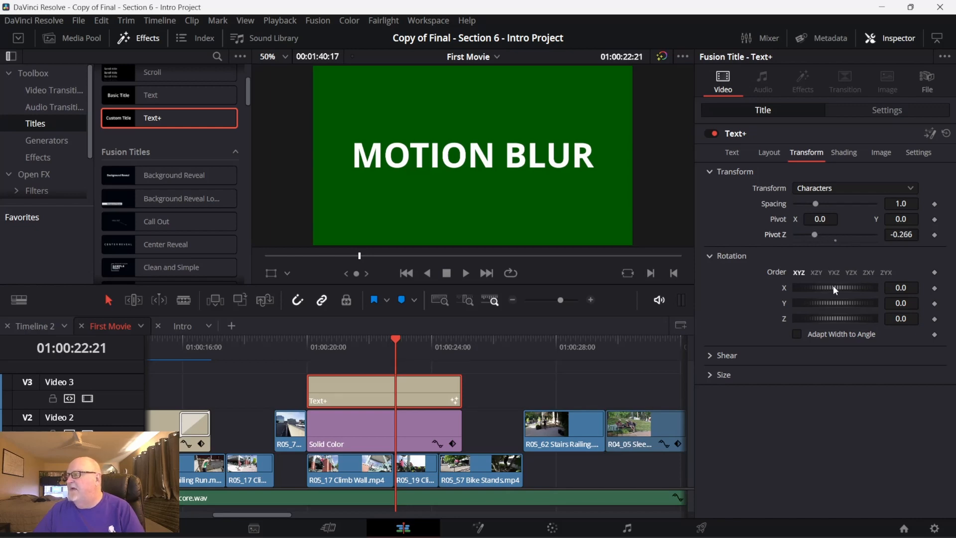
mouse_move(834, 289)
left_mouse_down()
mouse_move(843, 282)
mouse_move(834, 280)
mouse_move(827, 302)
mouse_move(844, 301)
mouse_move(830, 302)
left_mouse_up()
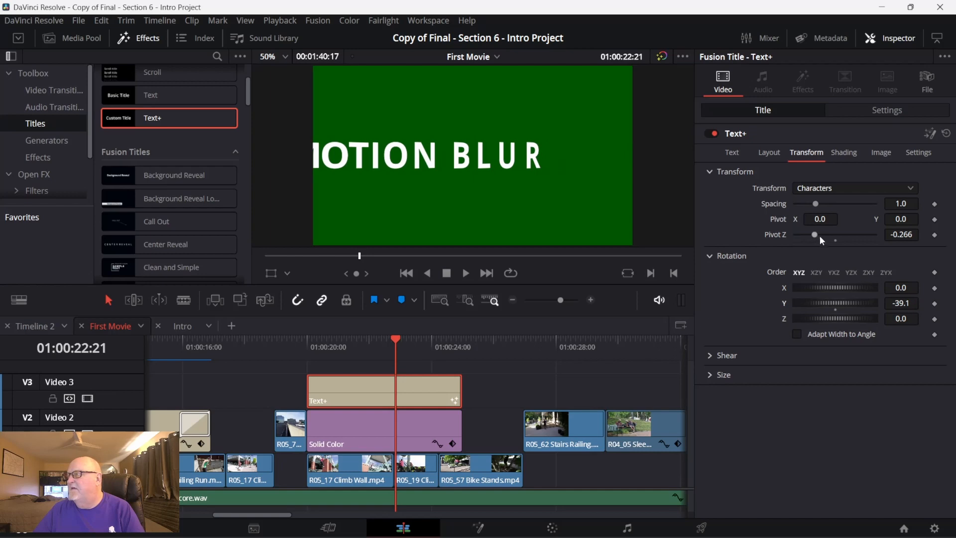
left_click_drag(817, 235, 801, 238)
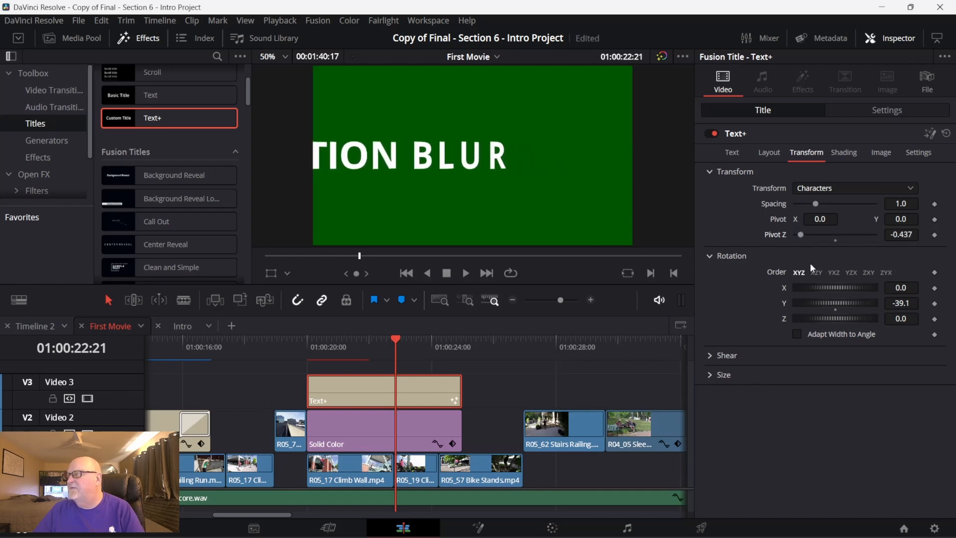
left_click_drag(830, 301, 859, 292)
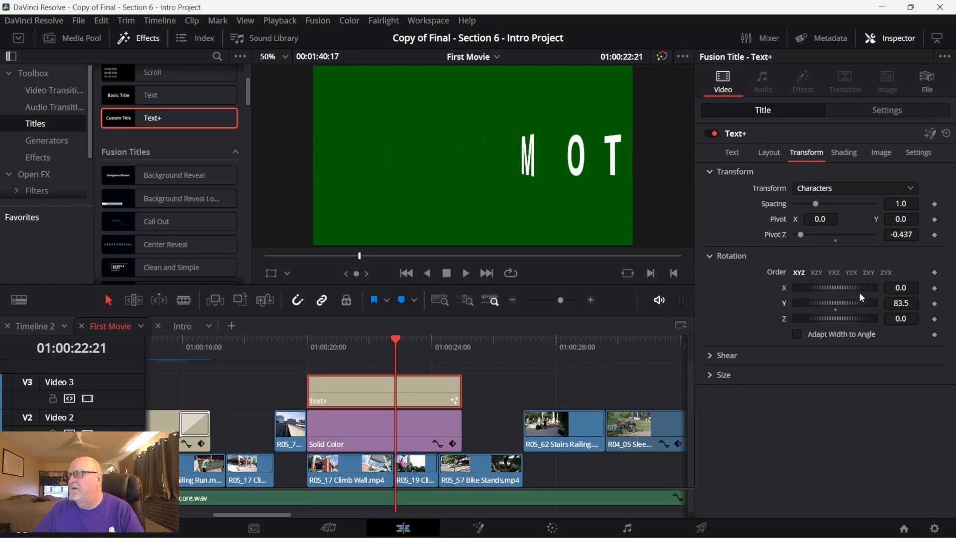
left_click_drag(819, 237, 822, 238)
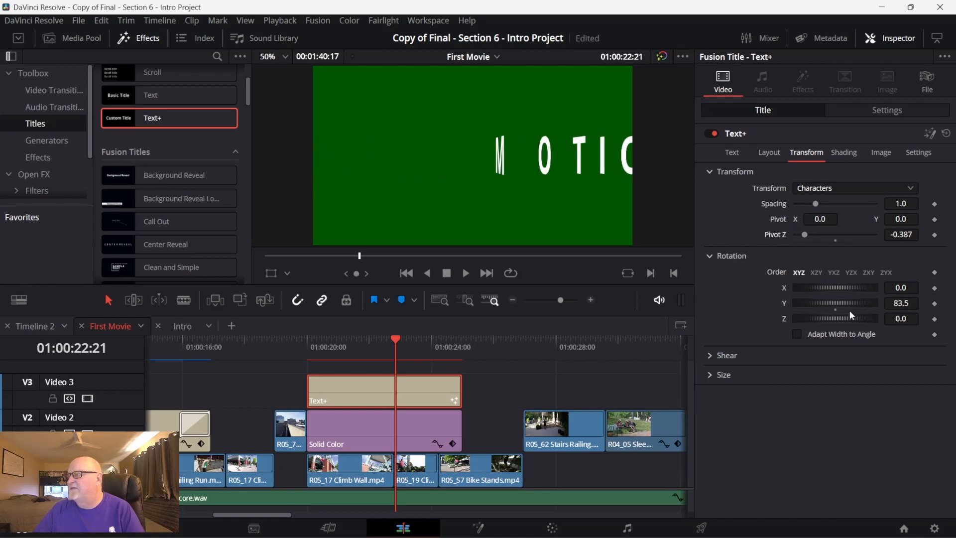
left_click_drag(844, 303, 903, 301)
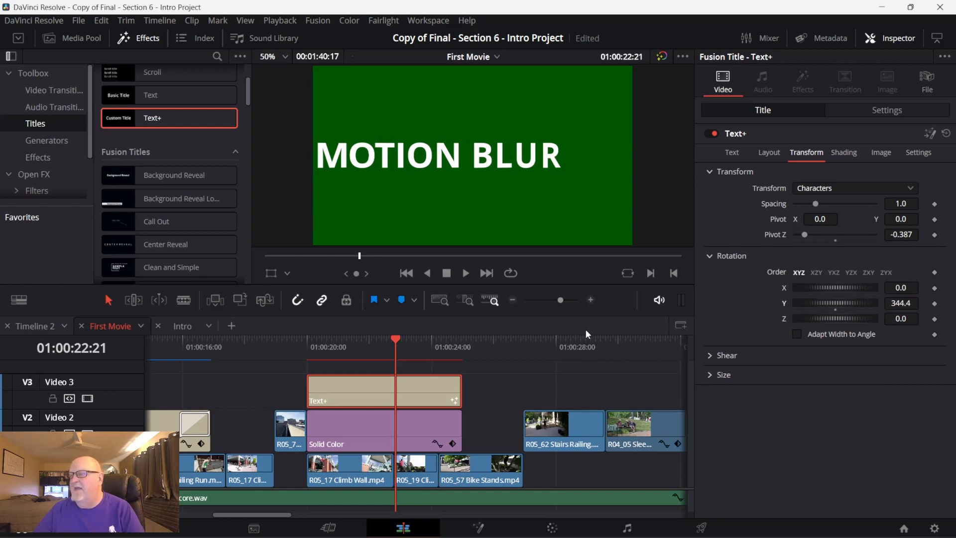
Step: Reset the characters' Y rotation to 0.0 and keyframe it at the title's start, 01:00:20:00
left_click_drag(397, 338, 317, 342)
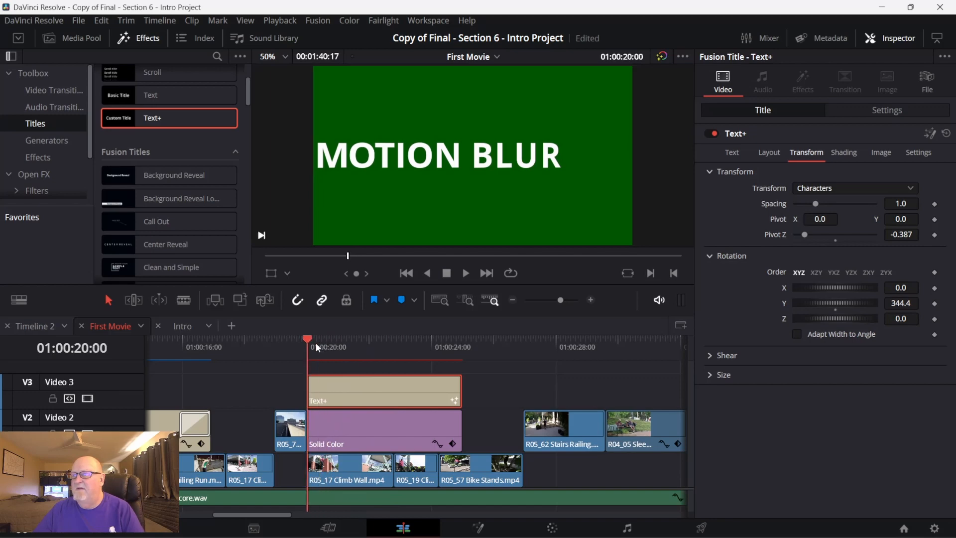
double_click(835, 302)
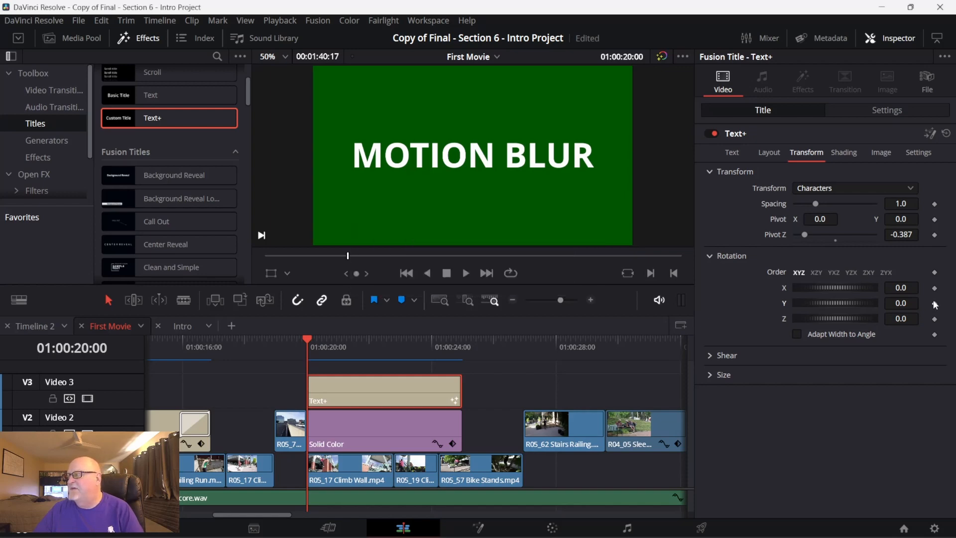
left_click(935, 303)
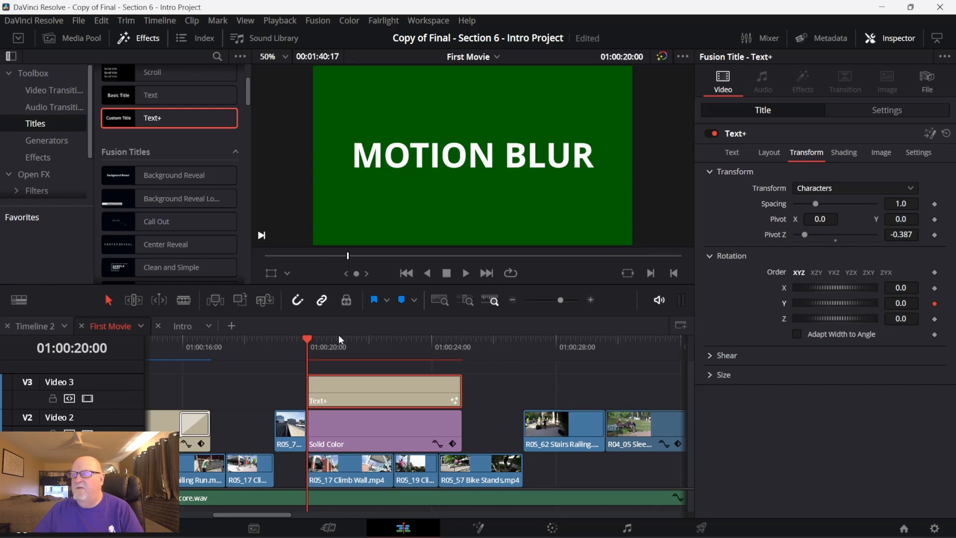
Step: Keyframe the characters' Y rotation at 156.5 at 01:00:22:09 and at 360.0 on the title's last frame, 01:00:24:24
left_click_drag(308, 337, 383, 353)
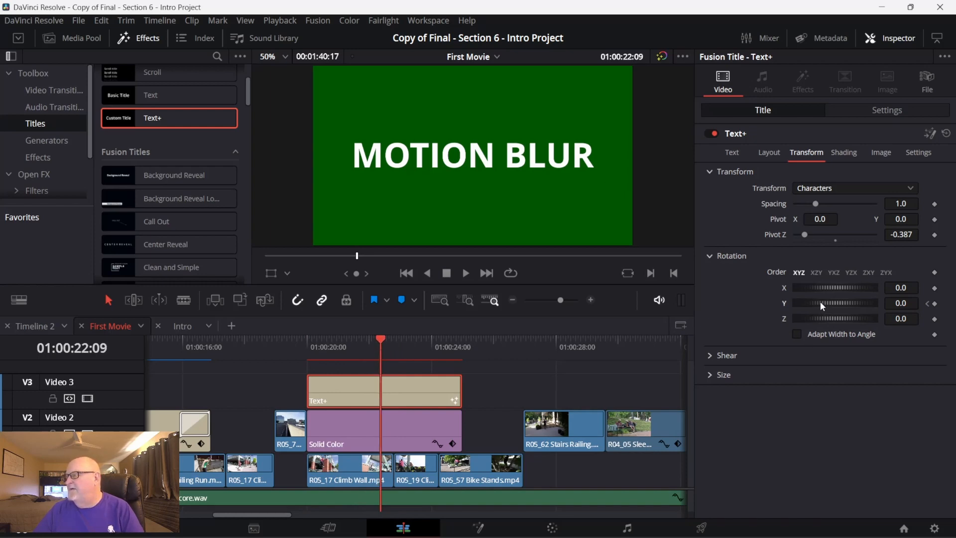
left_click_drag(820, 301, 858, 306)
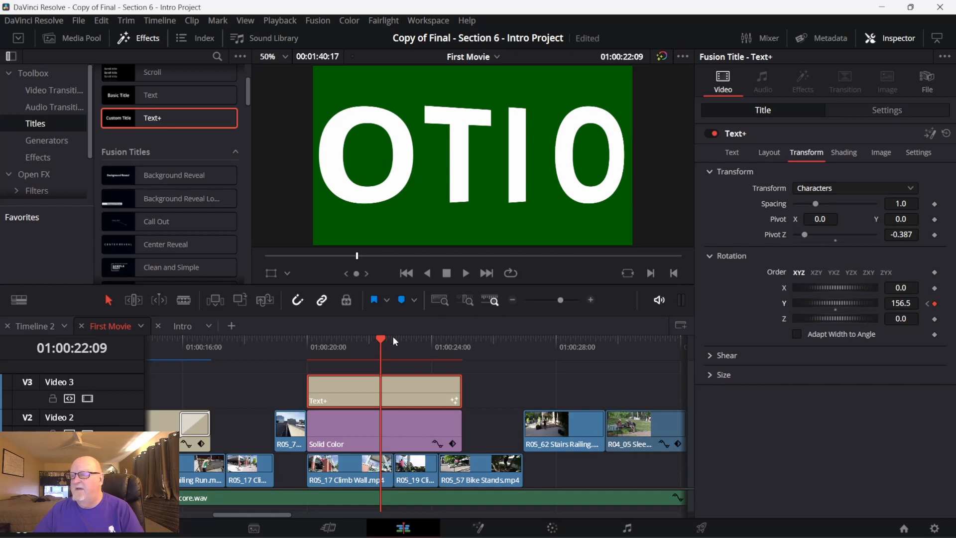
left_click_drag(380, 336, 454, 344)
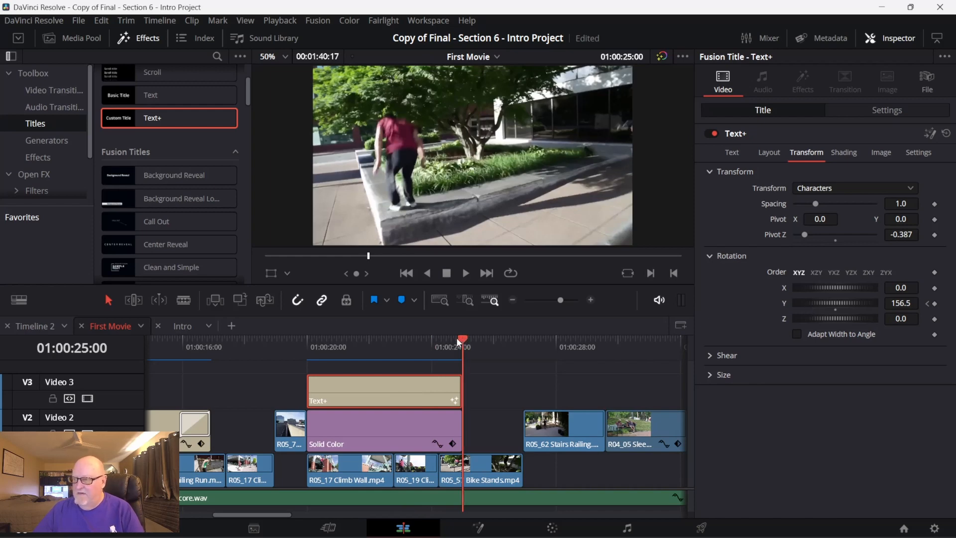
key("Left")
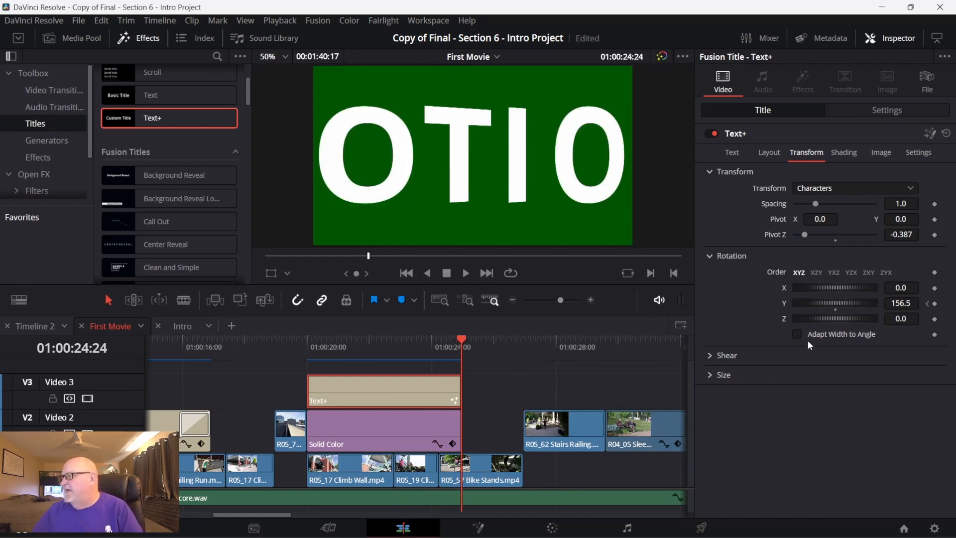
left_click_drag(826, 301, 875, 306)
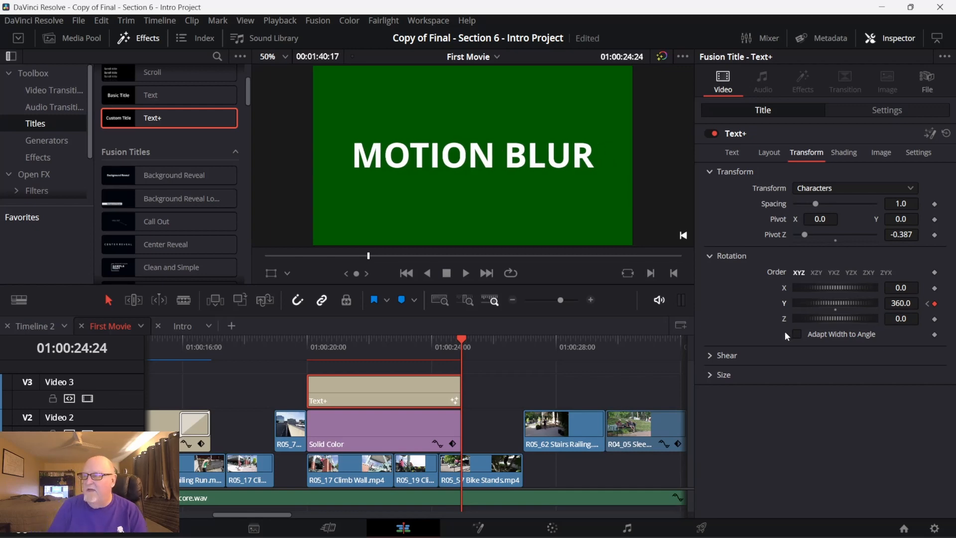
Step: Play the title's rotation animation backward and forward to examine how the characters move
key("j")
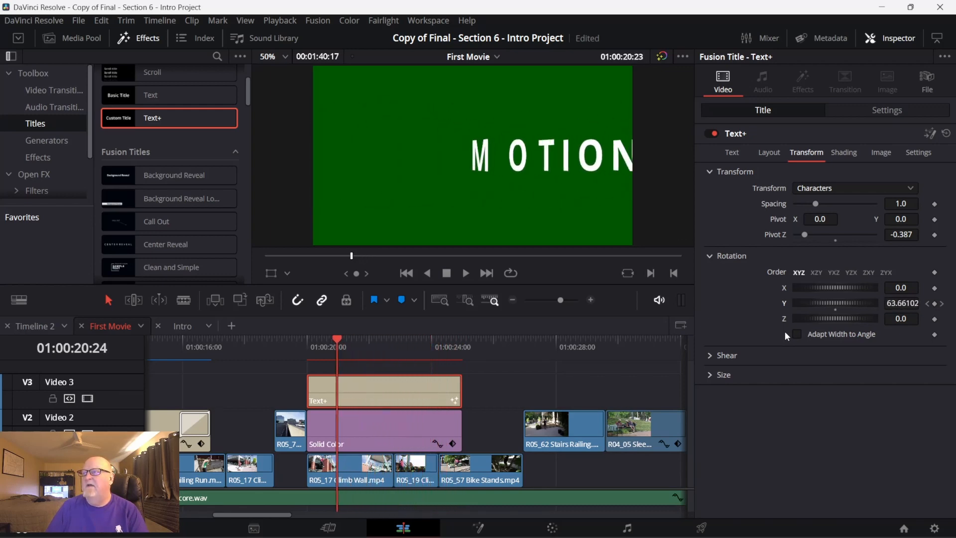
key("k")
key("Right")
key("Right")
key("Right")
key("Right")
key("Right")
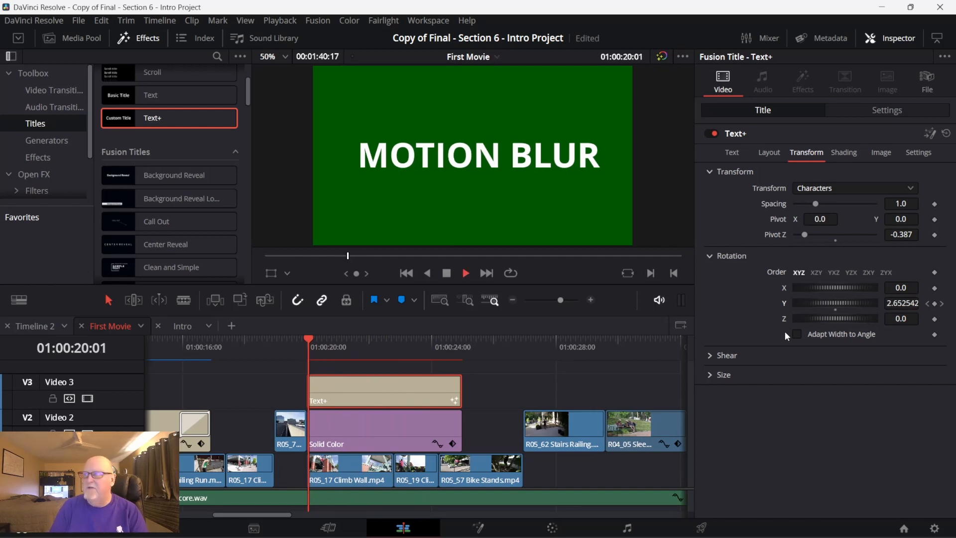
key("l")
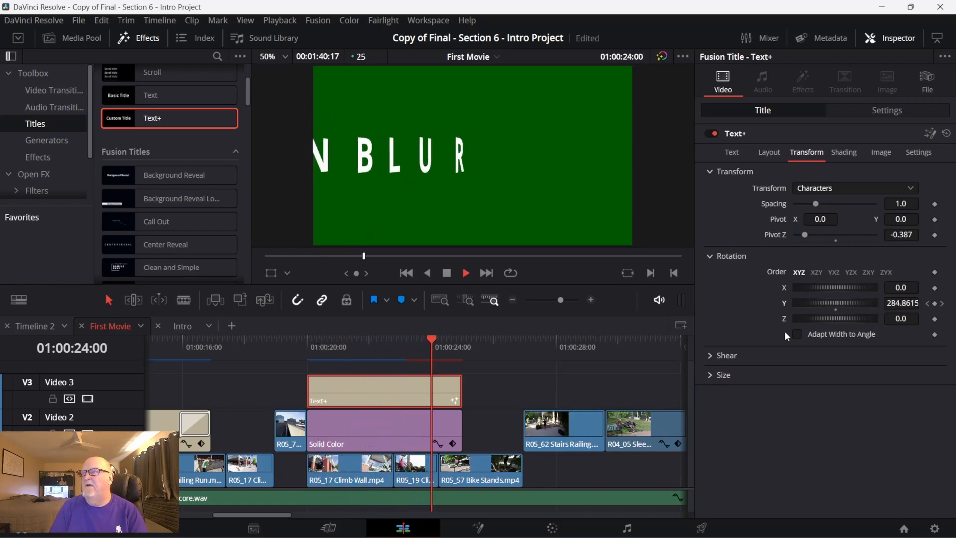
key("space")
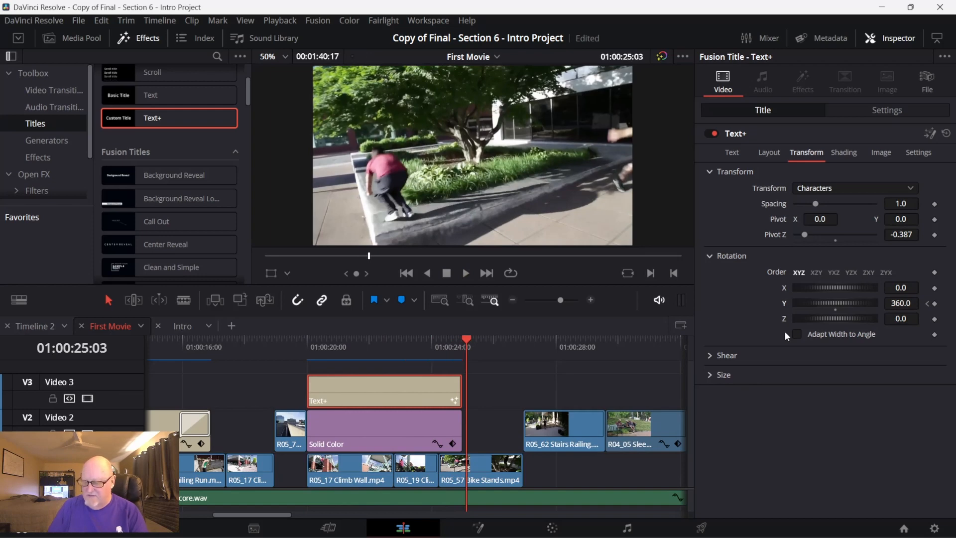
key("j")
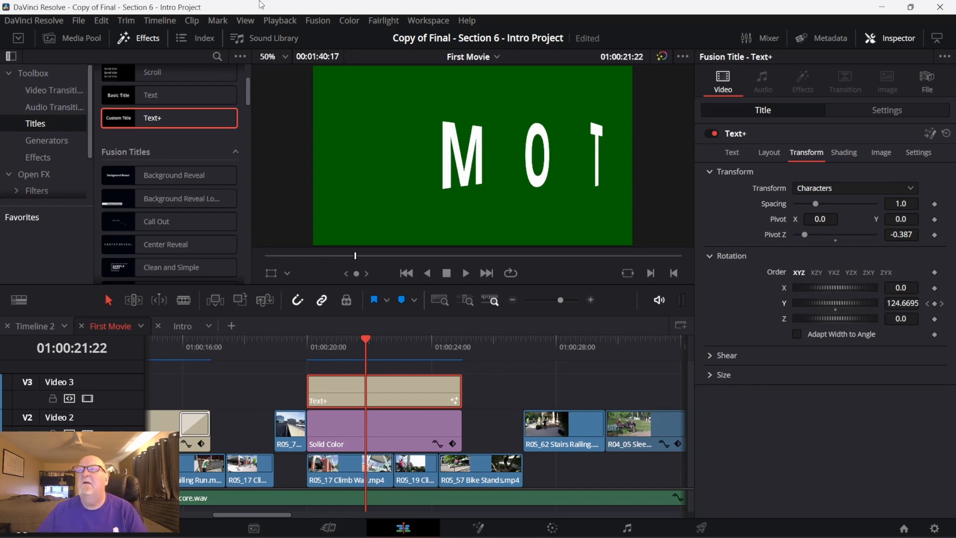
left_click(280, 21)
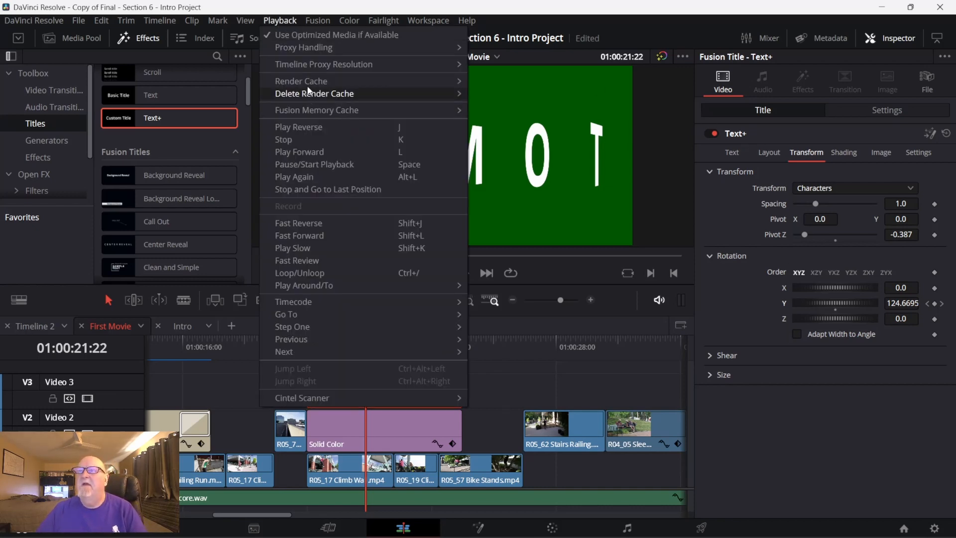
mouse_move(311, 84)
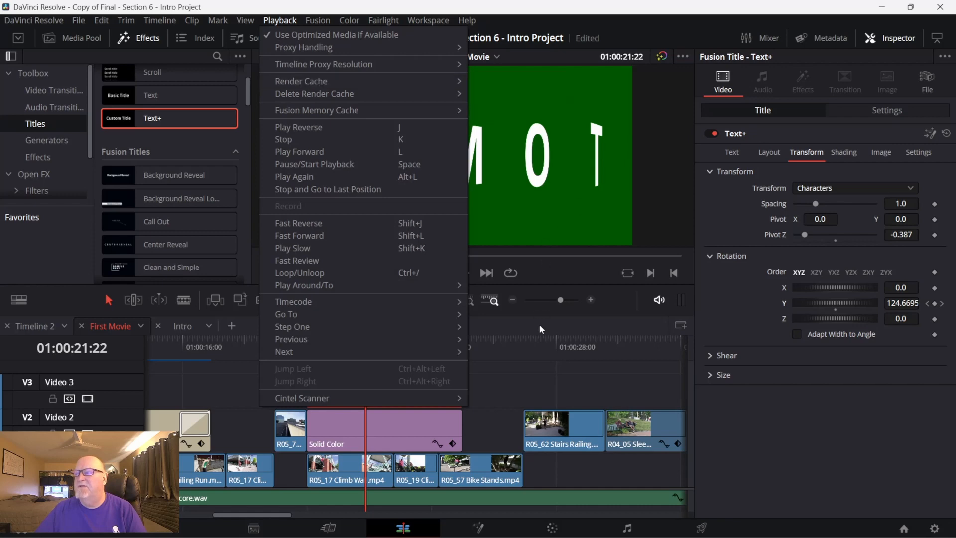
left_click(524, 351)
Step: Mark an in-to-out range over the whole MOTION BLUR title, from 01:00:20:00 to 01:00:25:00
left_click(524, 352)
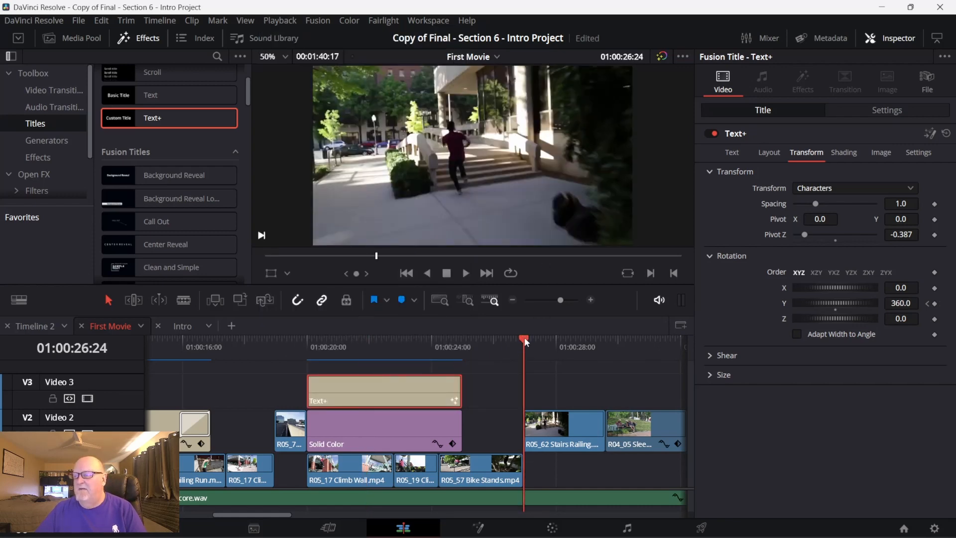
left_click_drag(525, 337, 313, 338)
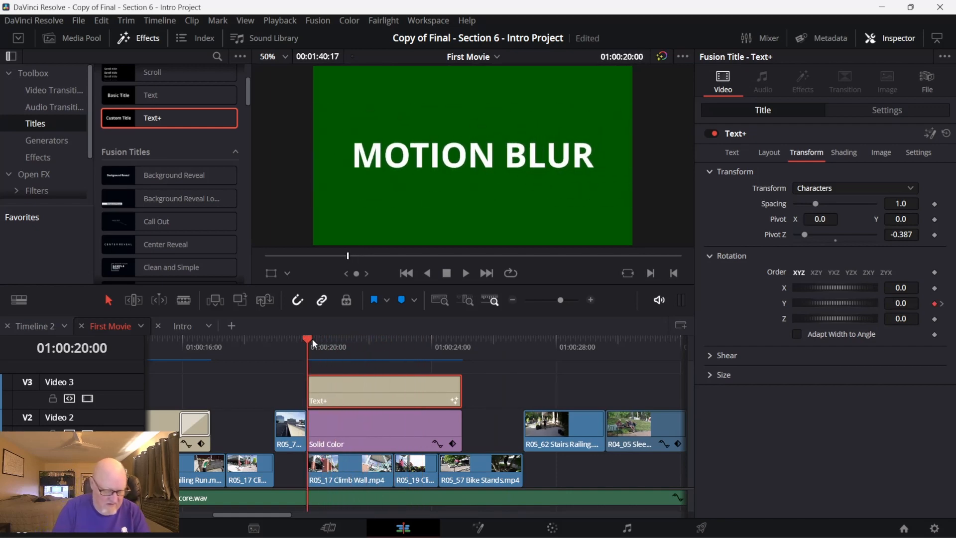
key("x")
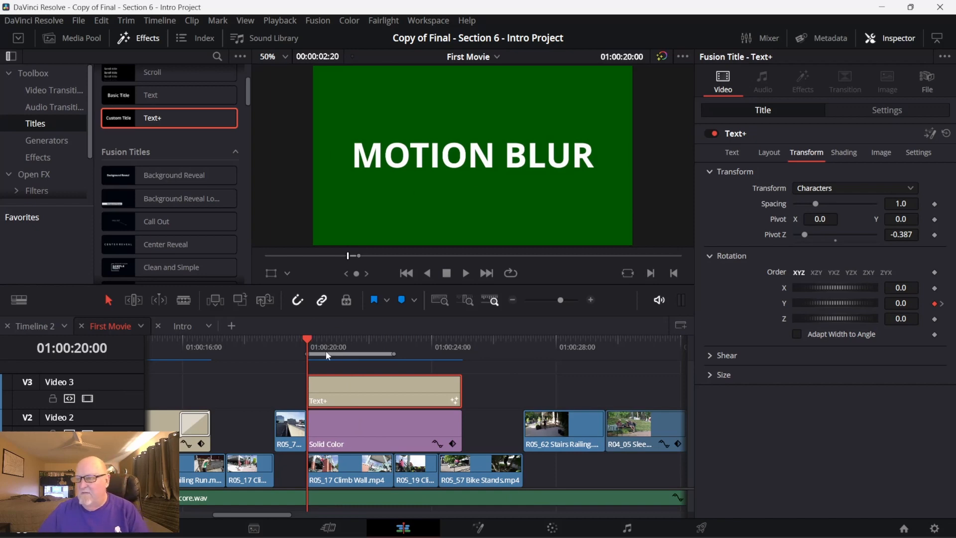
key("space")
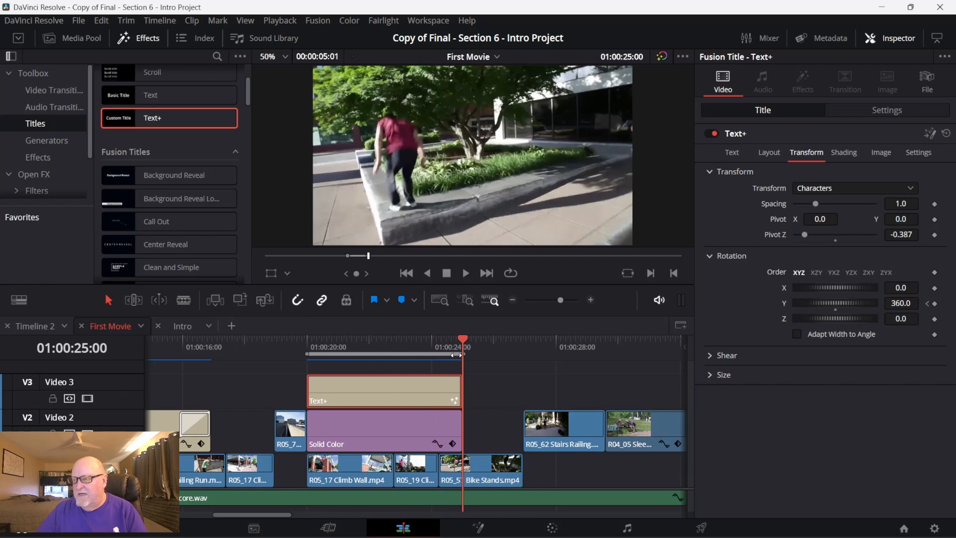
left_click_drag(456, 355, 457, 355)
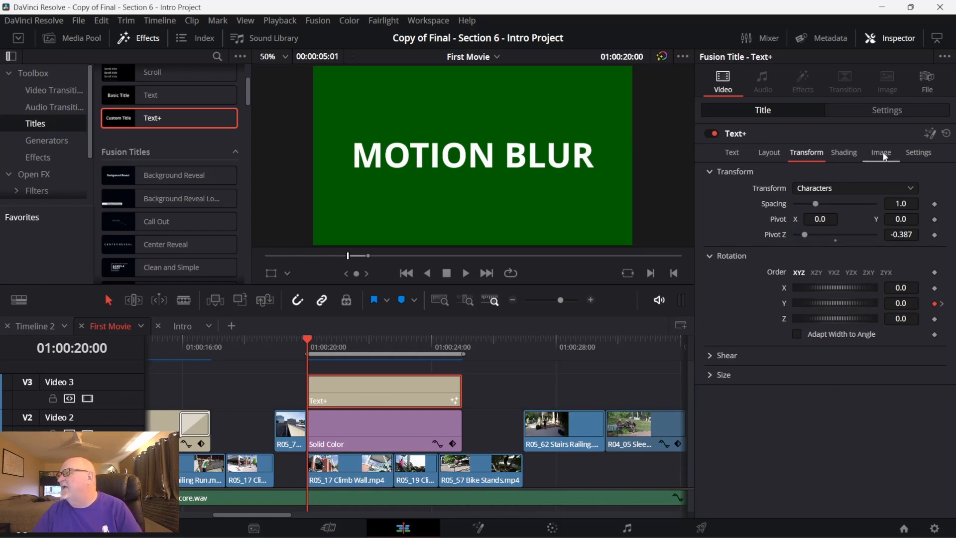
Step: Enable Motion Blur on the title with Quality 3 and play the animation from the title's start
left_click(919, 154)
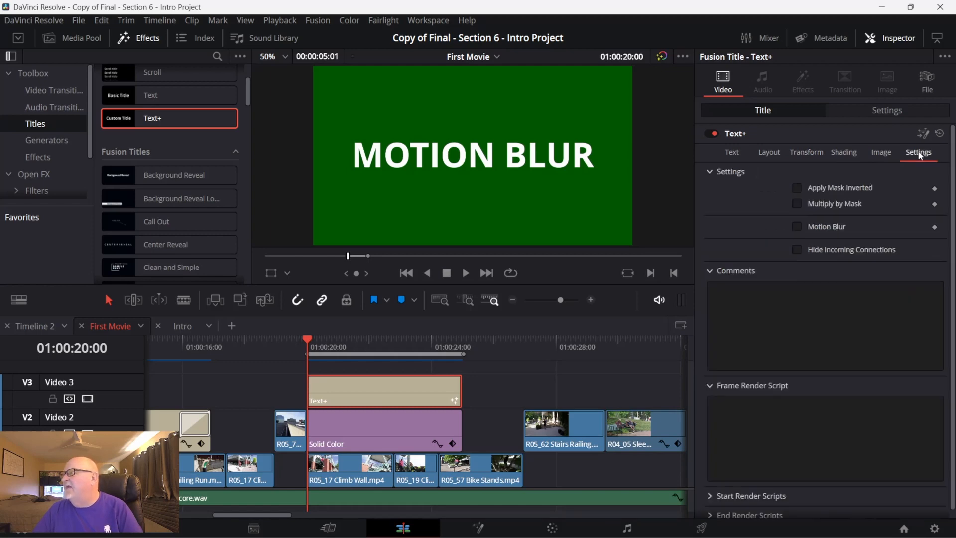
left_click(796, 227)
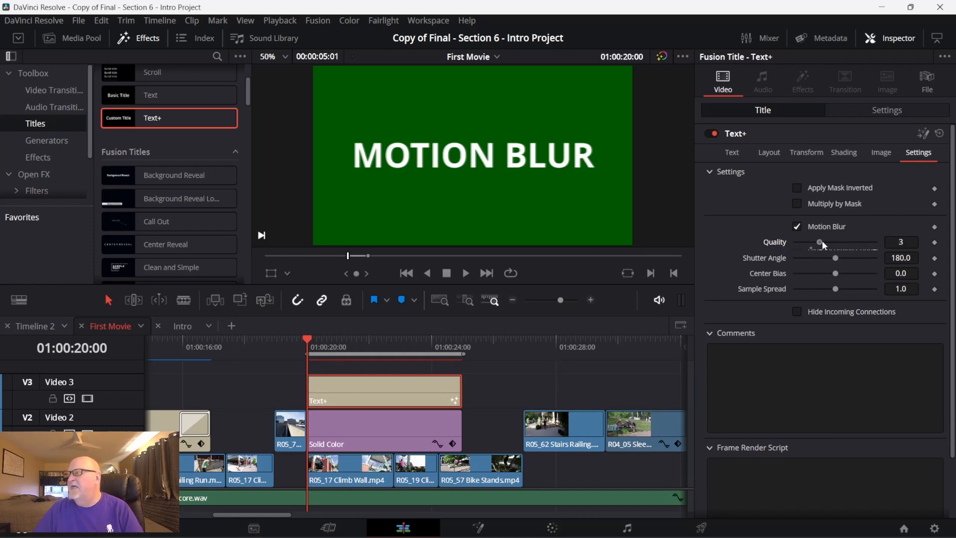
left_click_drag(821, 241, 824, 240)
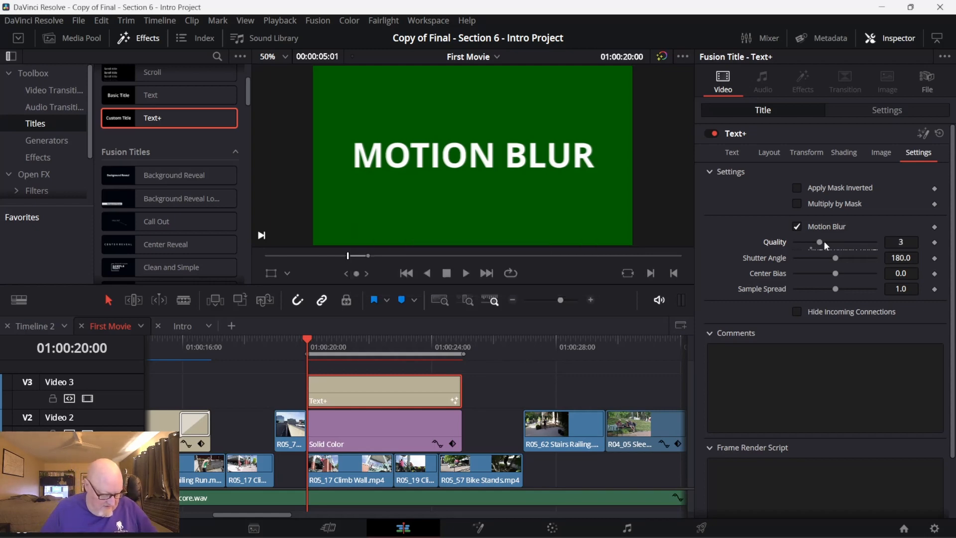
key("space")
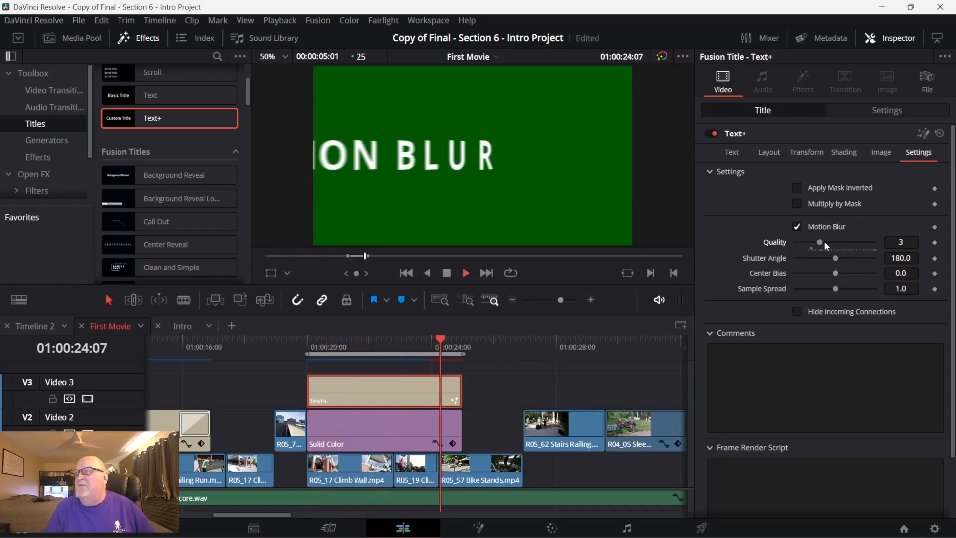
Step: Raise the MOTION BLUR title's motion blur Quality to 5 and play the rotation animation again
key("space")
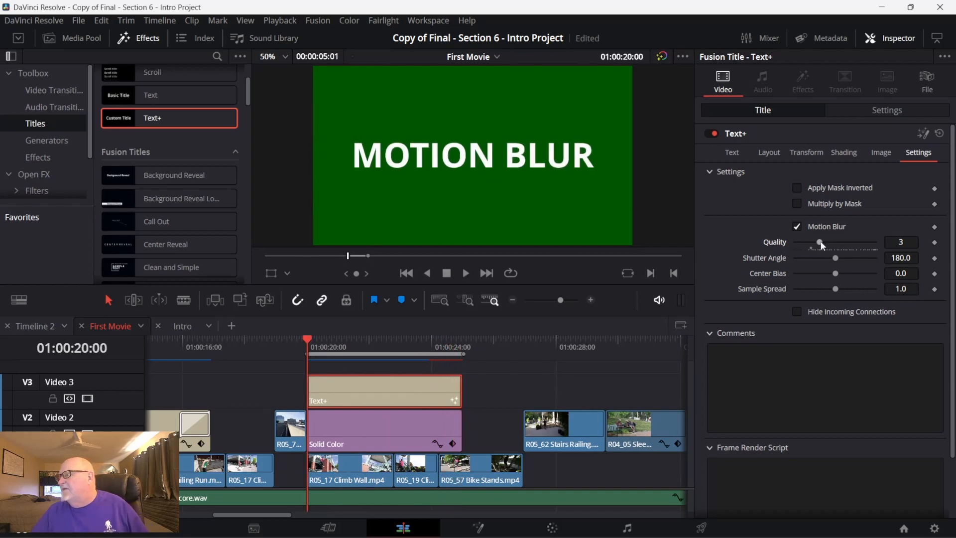
left_click_drag(817, 241, 826, 241)
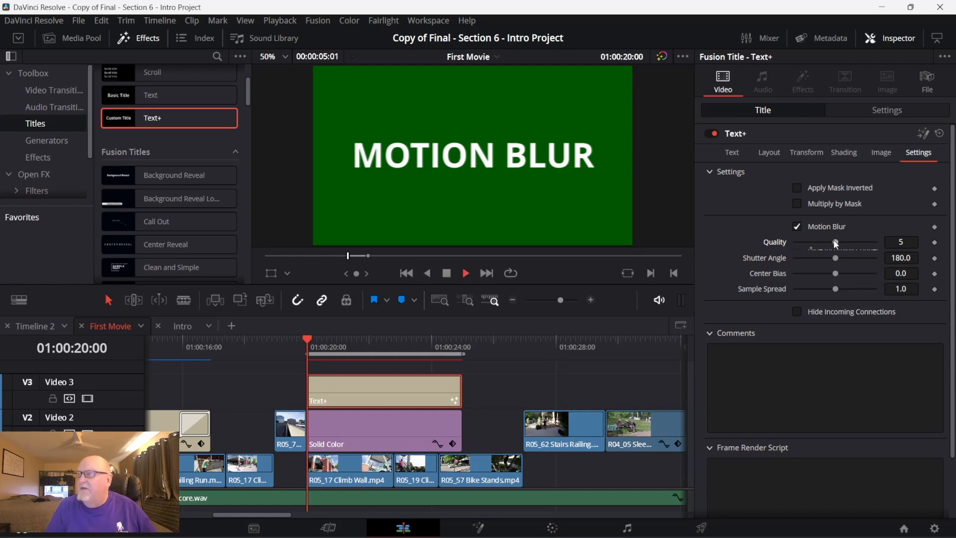
key("space")
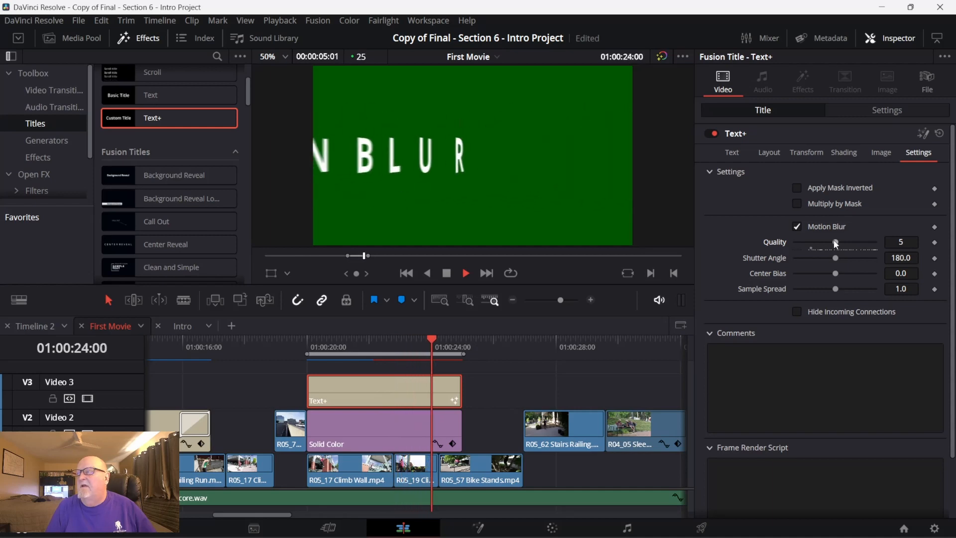
key("space")
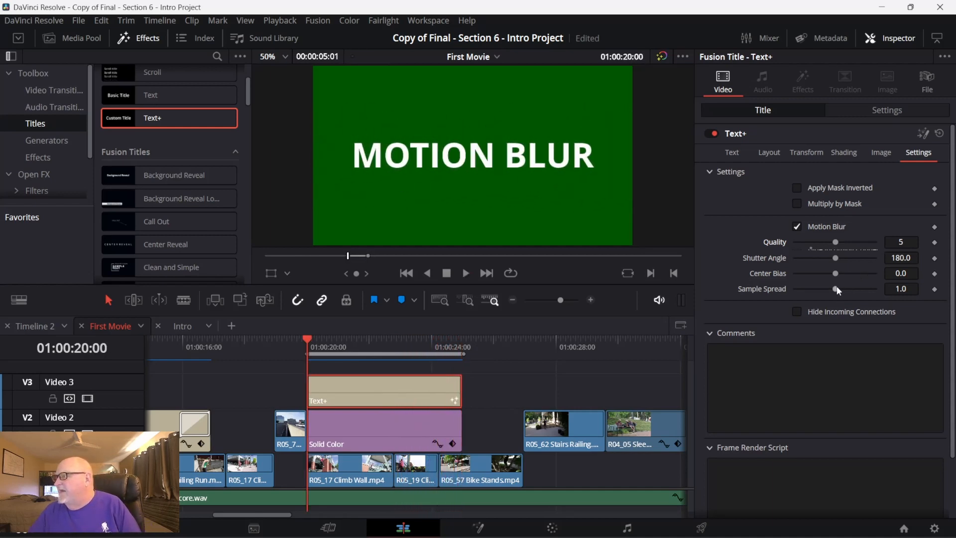
Step: Set the motion blur's Sample Spread to 1.95 and Quality to 7, and play the title's animation again
left_click_drag(836, 286, 845, 286)
left_click_drag(837, 238, 846, 241)
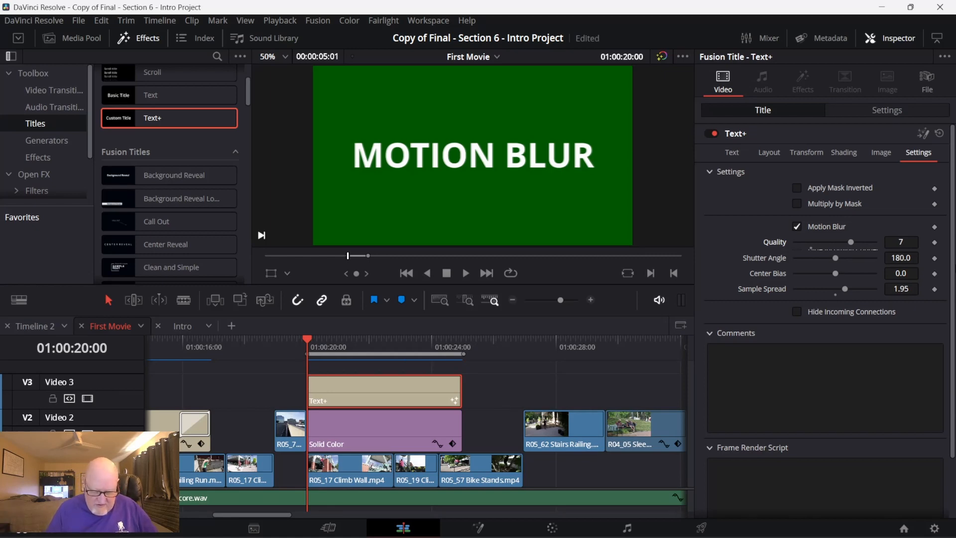
key("space")
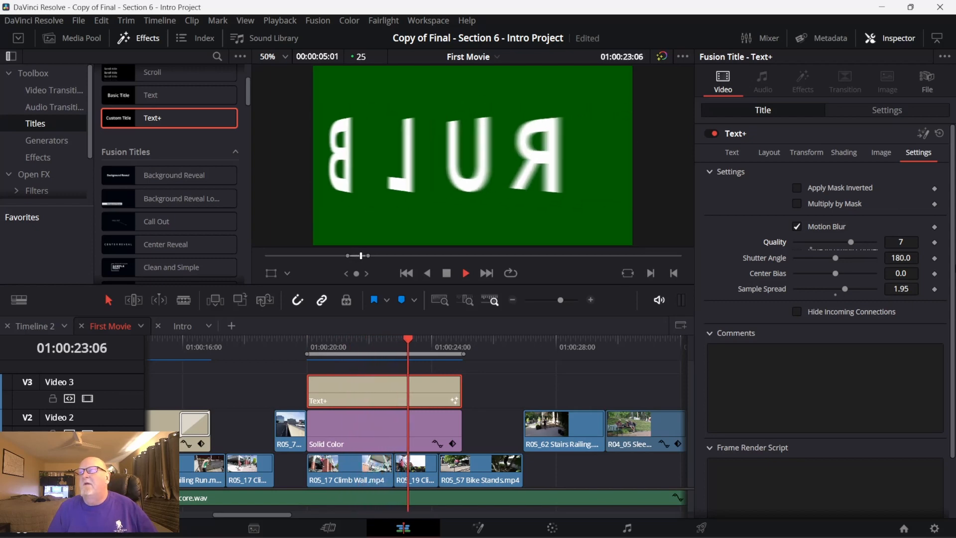
key("space")
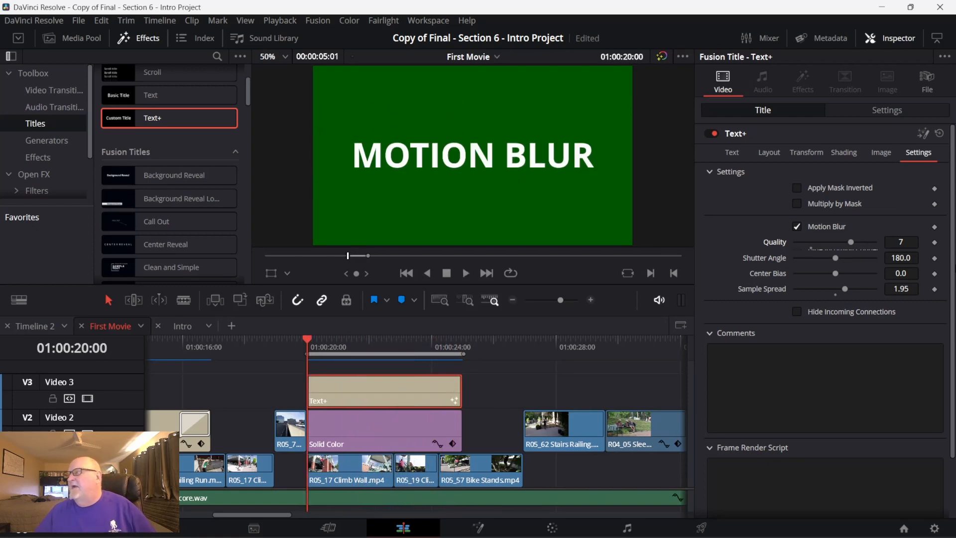
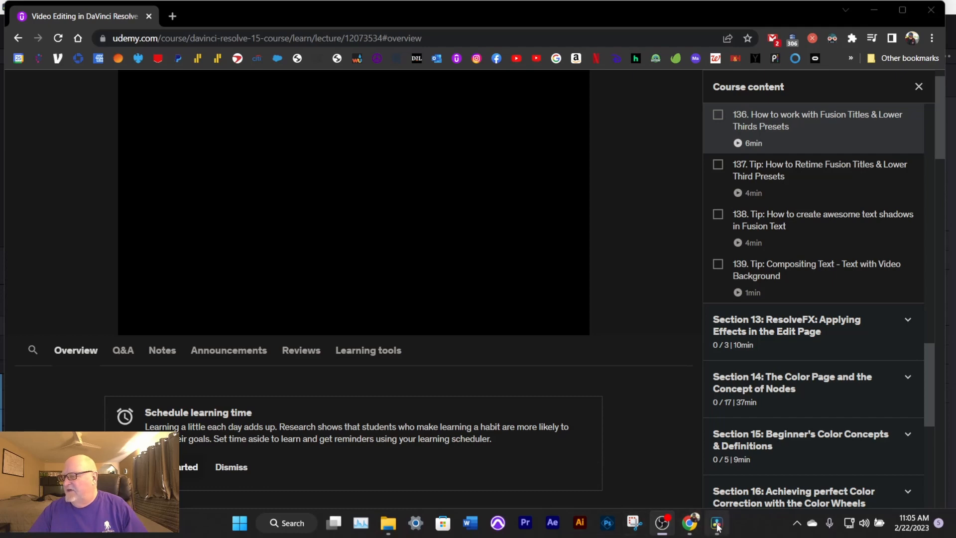
Step: Switch back to DaVinci Resolve and place a Center Reveal Fusion title on Video 3 at 01:00:58:23, above R02_12 Slow Fountain Flips.mp4
left_click(717, 524)
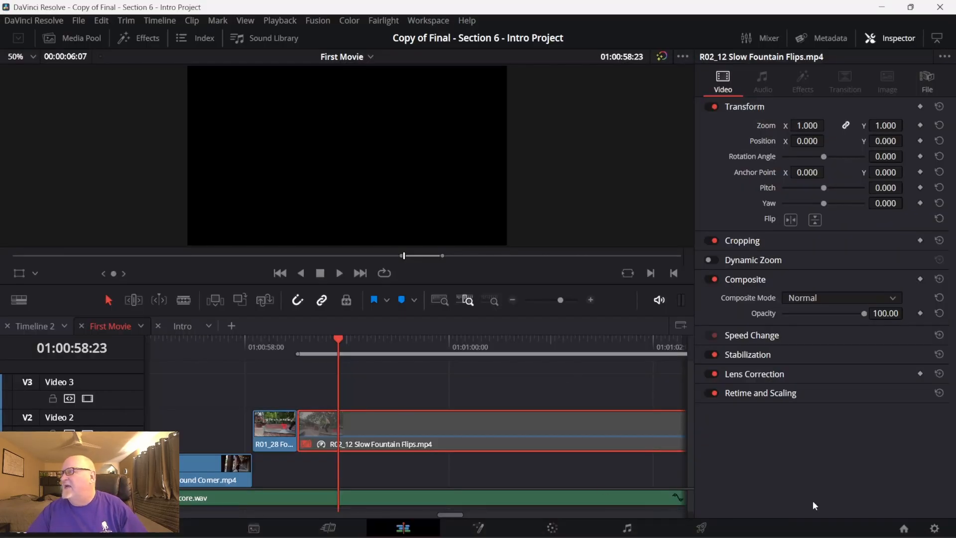
left_click(894, 38)
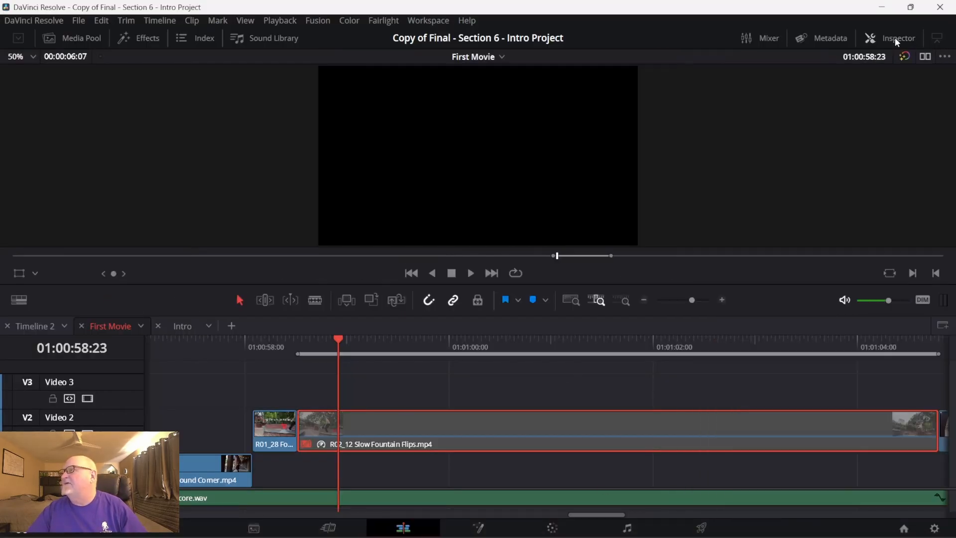
left_click(145, 39)
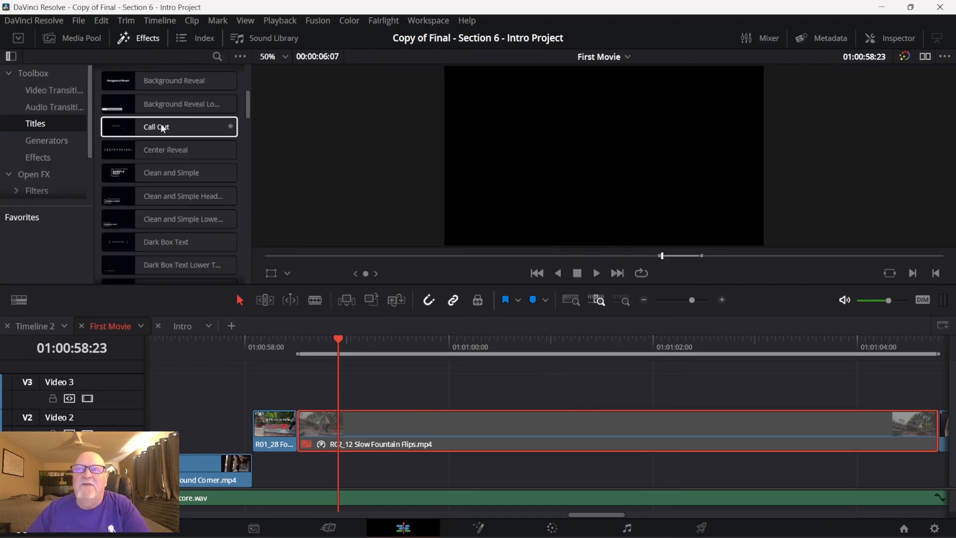
left_click_drag(161, 151, 345, 408)
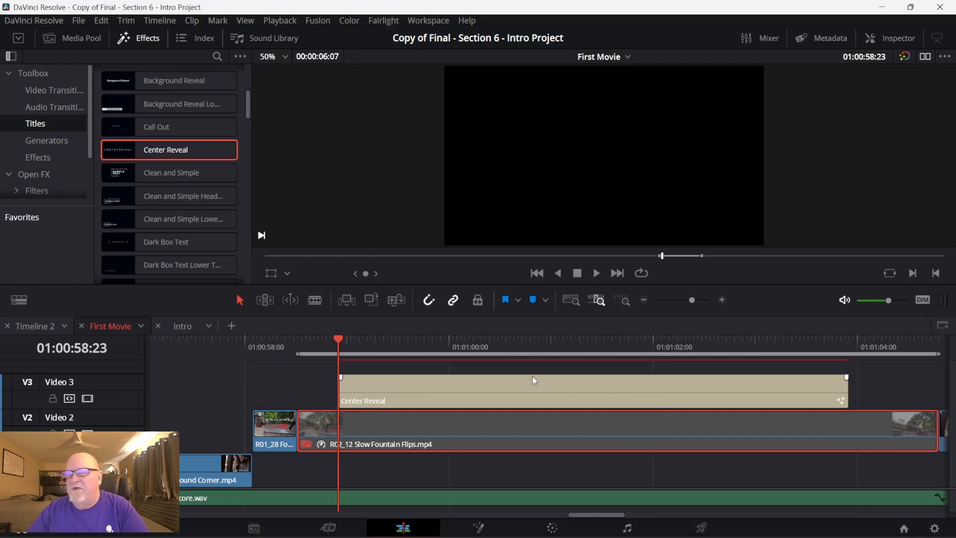
Step: Open the Center Reveal title's settings with the playhead at 01:01:03:01 and set its Size to 0.1654
left_click_drag(337, 340, 745, 431)
left_click(695, 387)
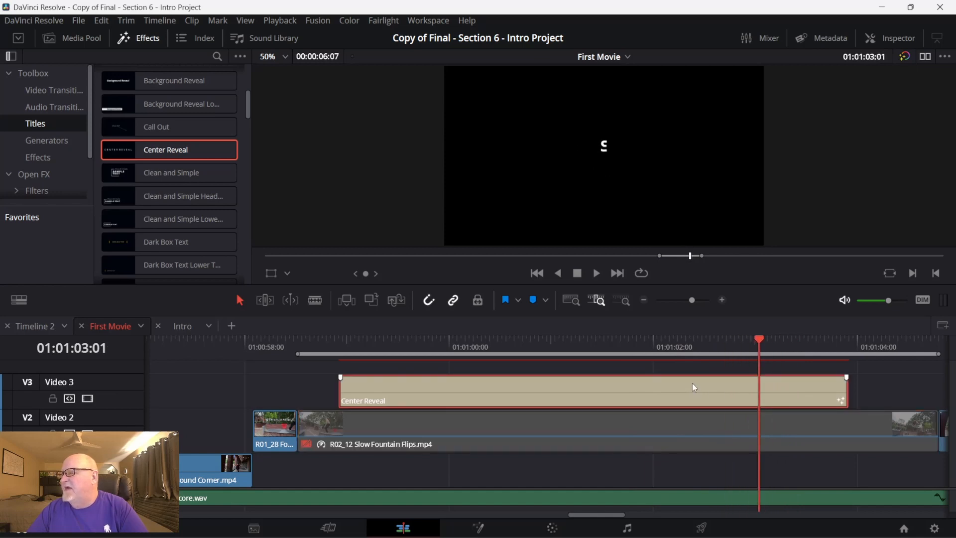
left_click(895, 44)
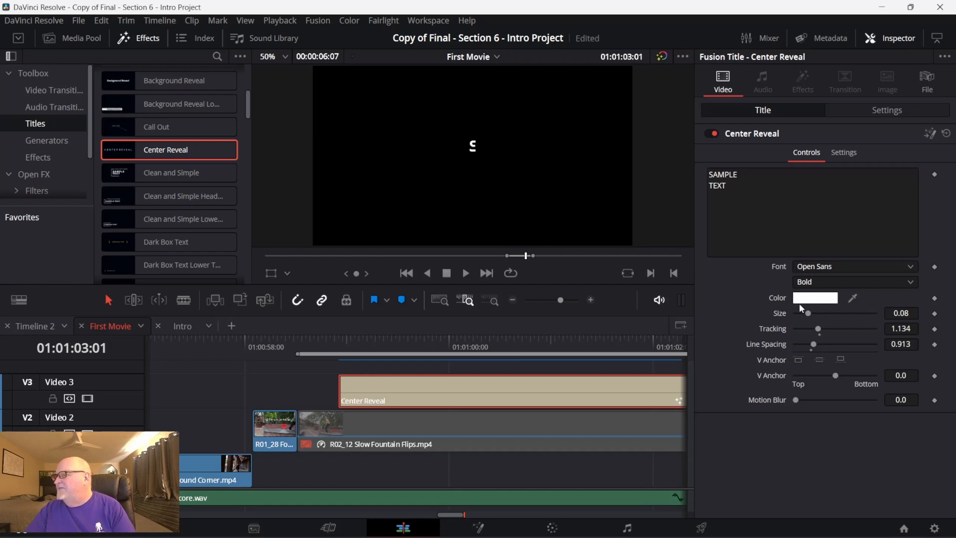
left_click_drag(810, 314, 823, 314)
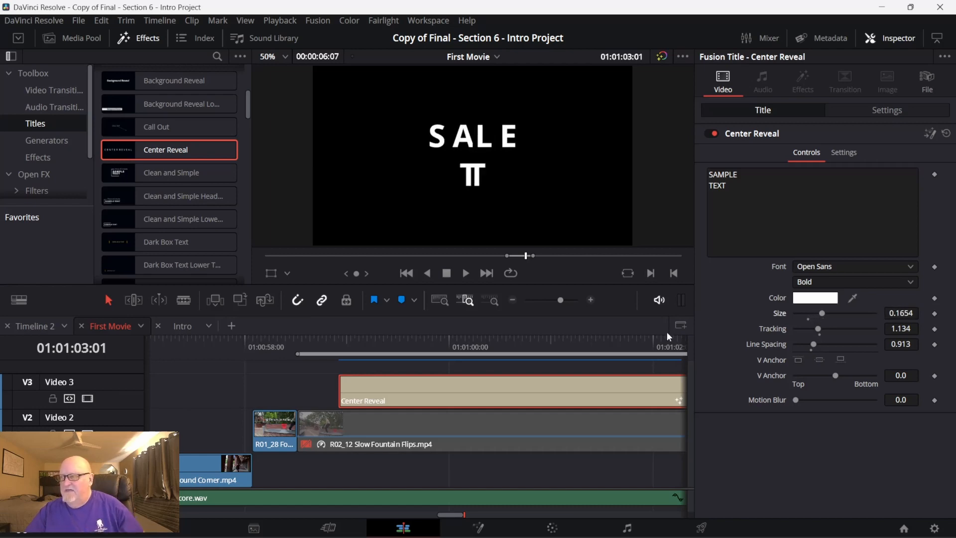
Step: Play the resized Center Reveal title and park the playhead at 01:01:00:19 with the whole clip in view
key("space")
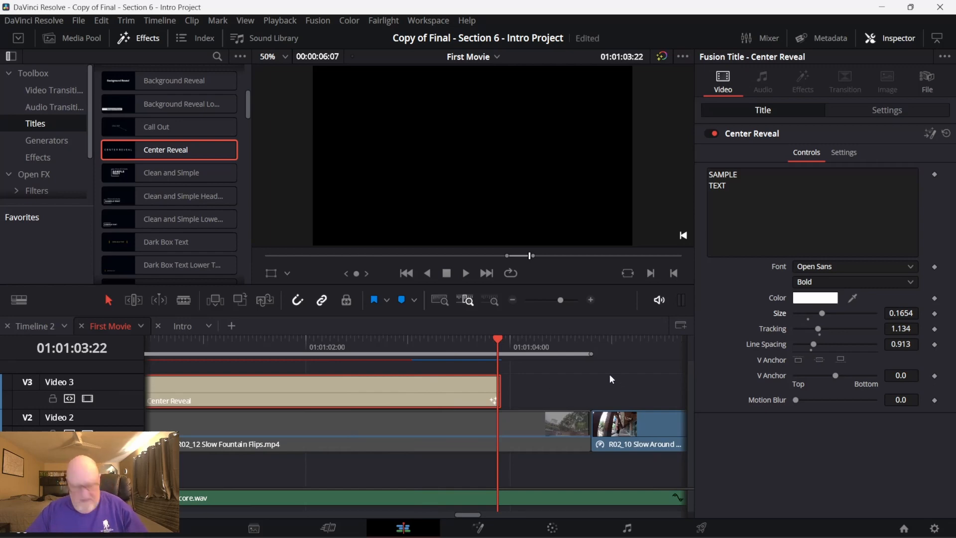
key("alt+x")
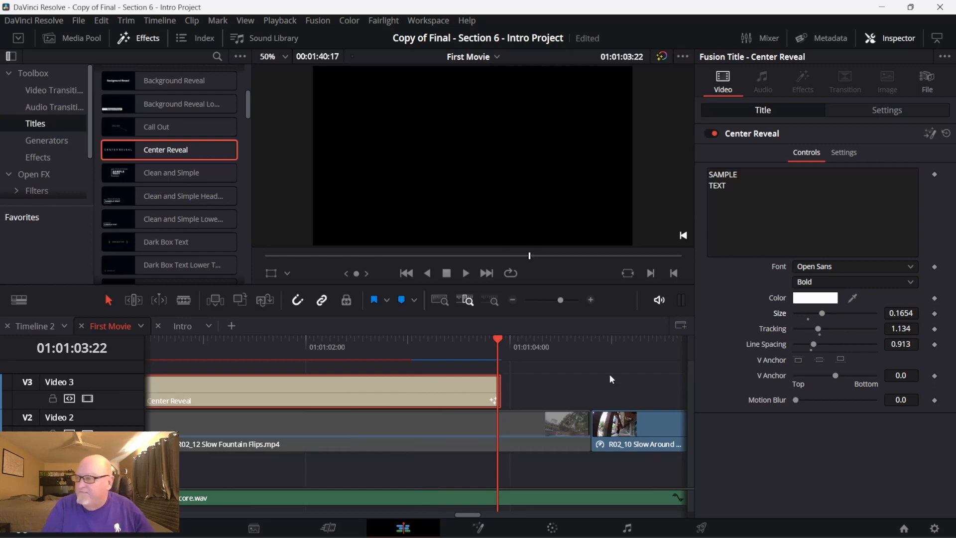
key("ctrl+z")
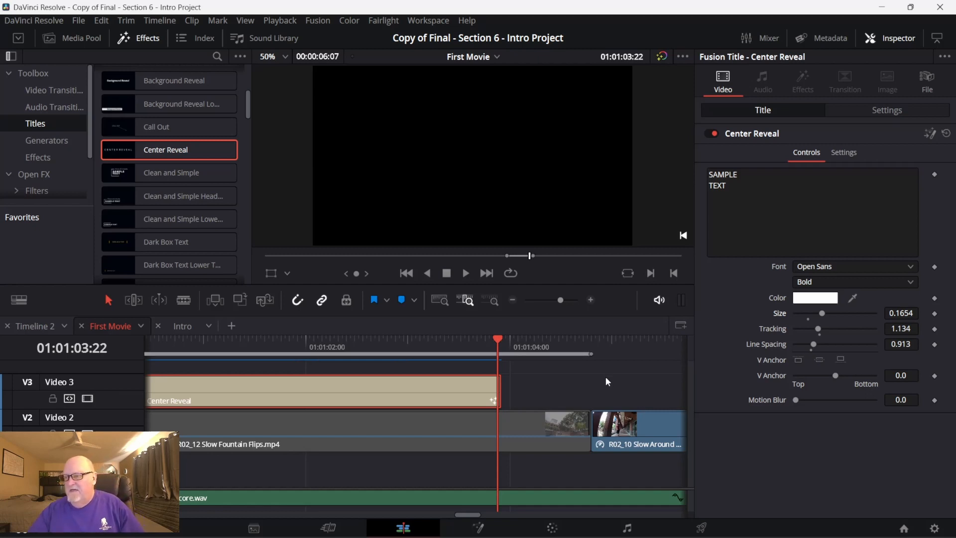
left_click(510, 298)
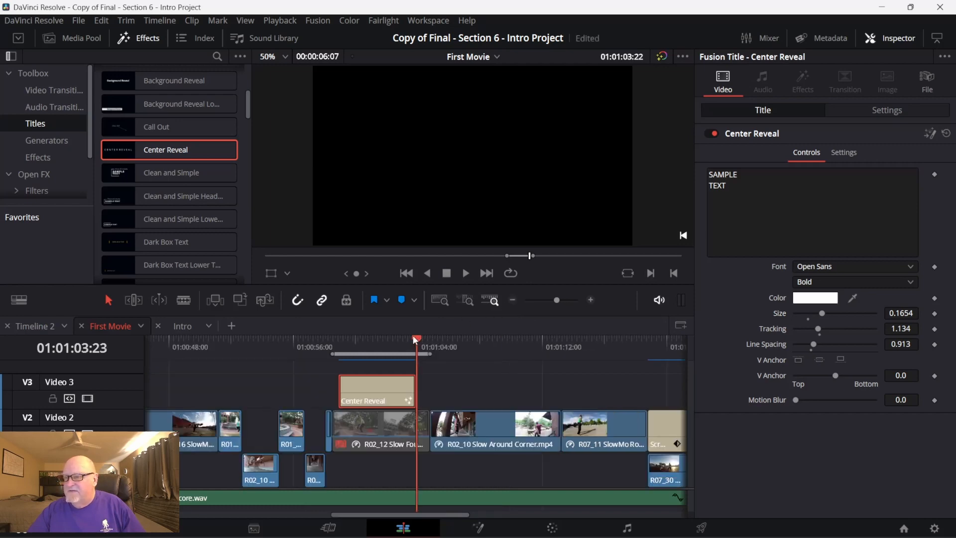
left_click_drag(413, 335, 367, 336)
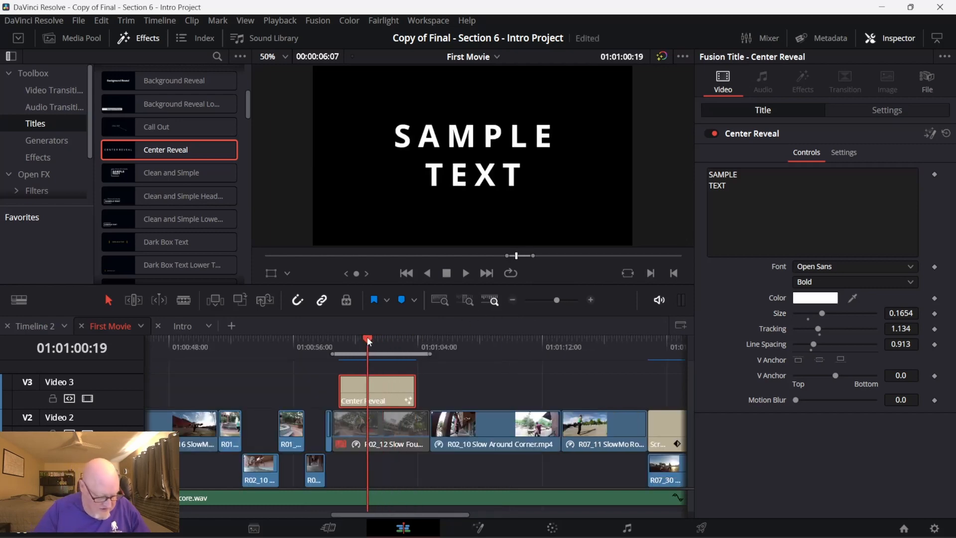
key("alt+slash")
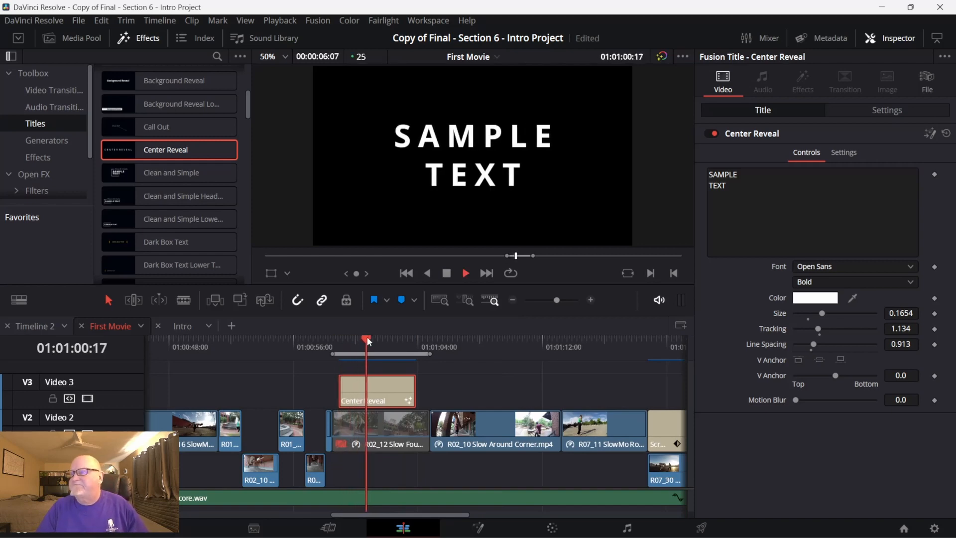
left_click(367, 338)
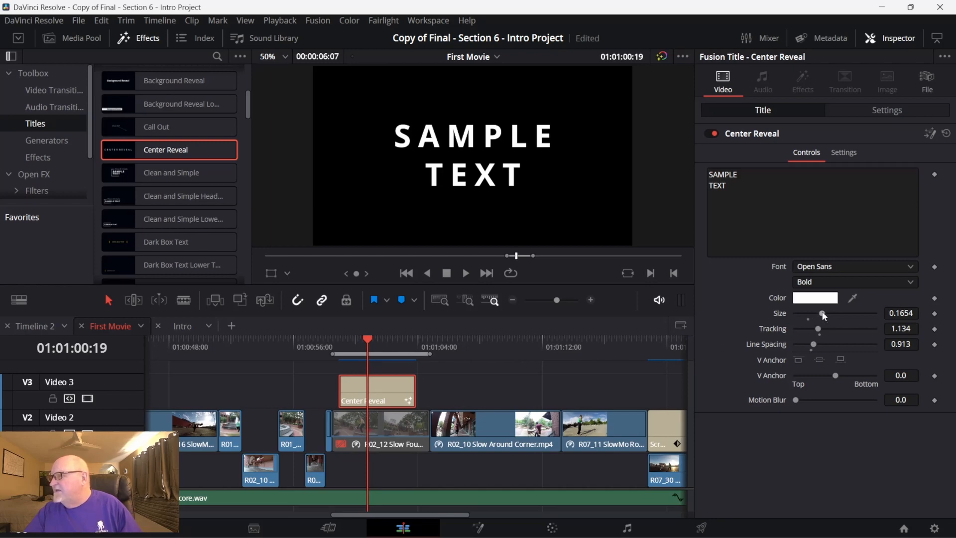
Step: Set the Center Reveal title's Size to 0.252, Tracking to 1.23 and Motion Blur to 0.236
left_click_drag(823, 314, 836, 314)
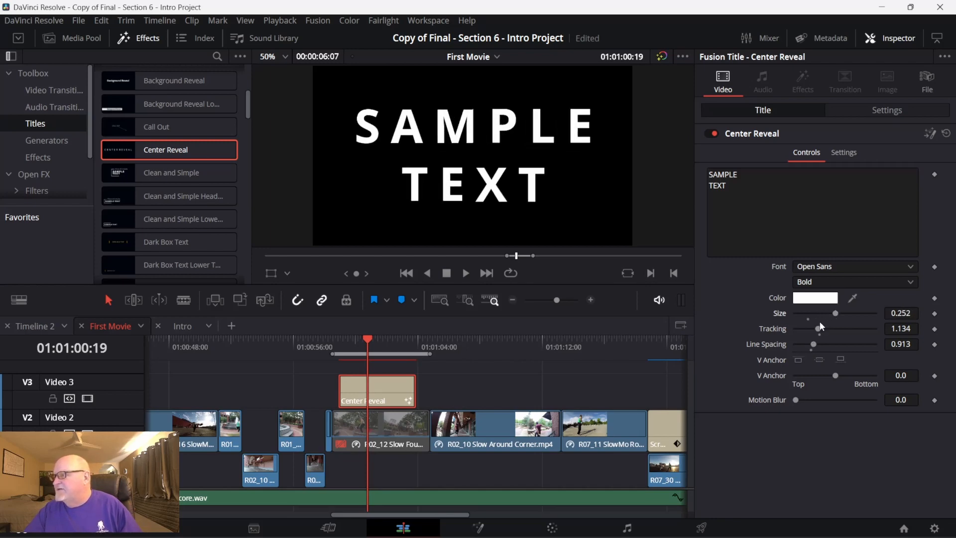
left_click_drag(820, 330, 821, 329)
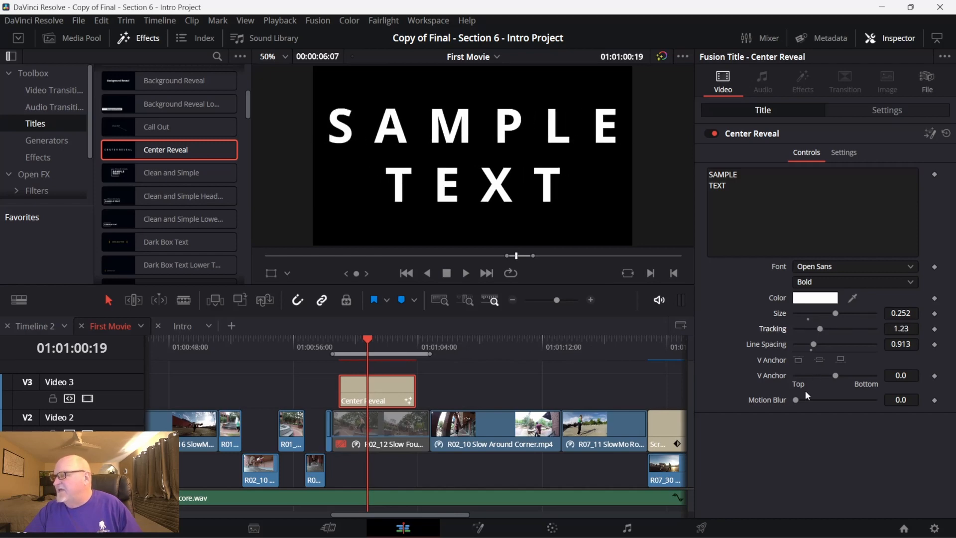
left_click_drag(796, 402, 816, 402)
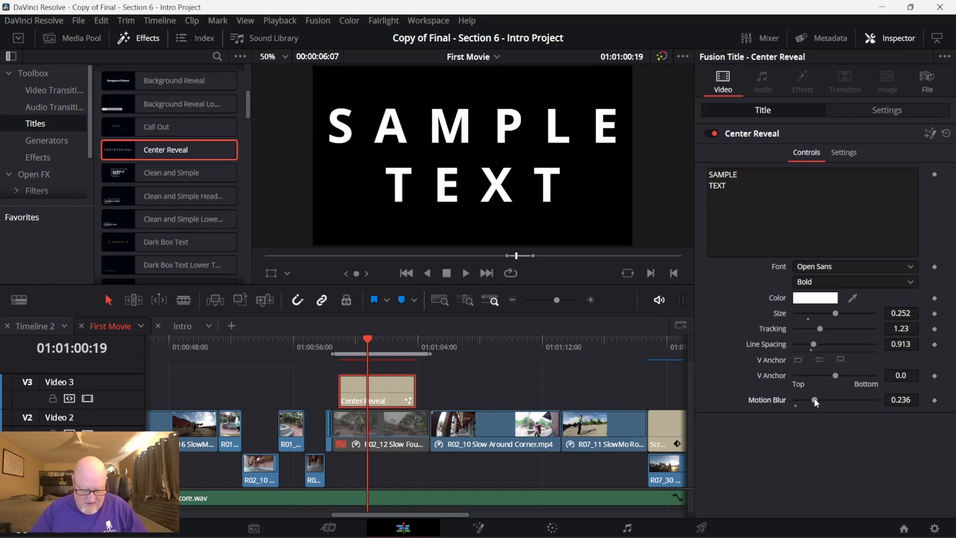
Step: Play the Center Reveal title from the in point to check its reveal, stopping at 01:01:01:02
key("shift+i")
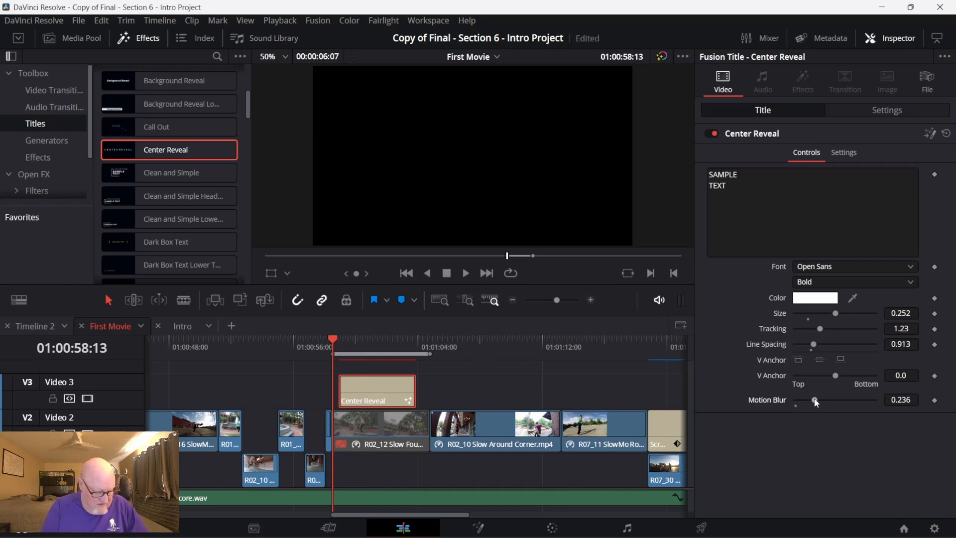
key("space")
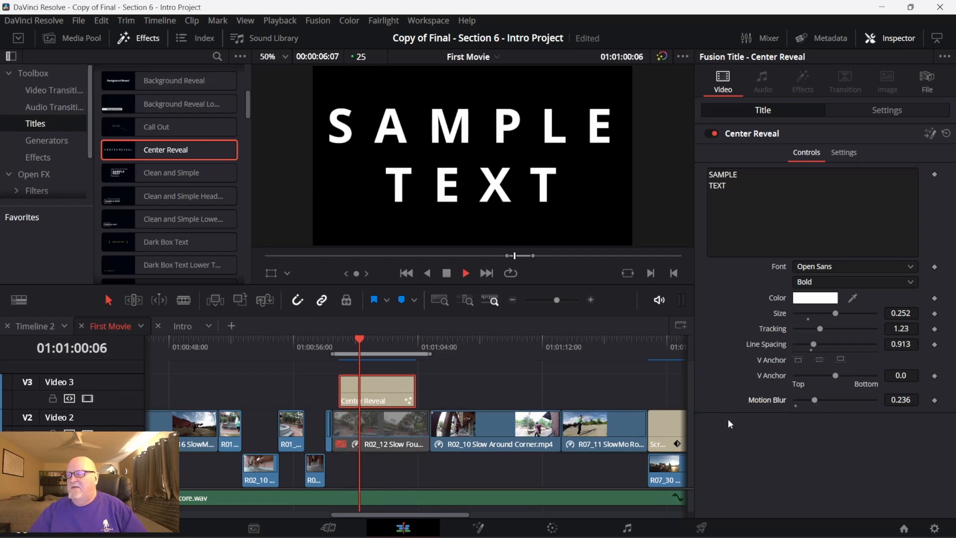
key("space")
left_click(493, 378)
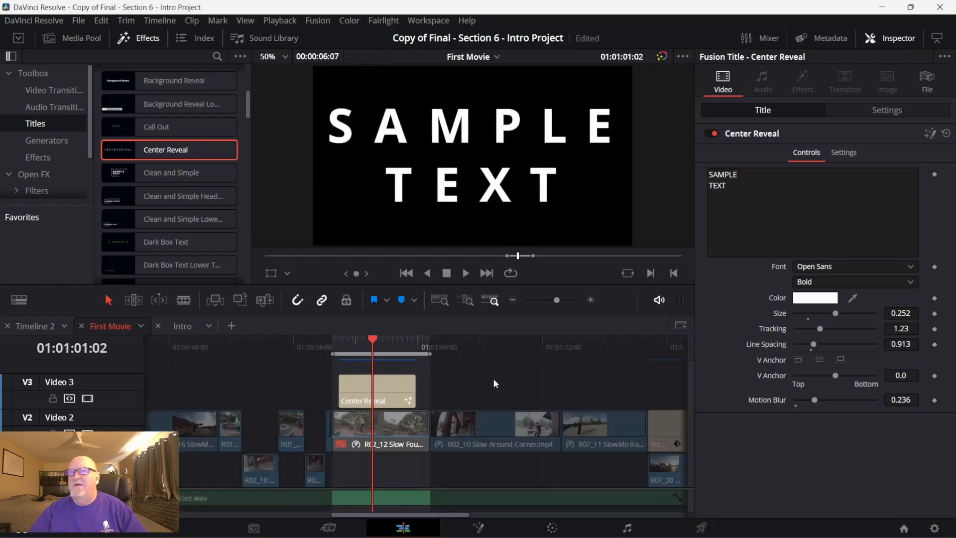
Step: Browse the Fusion title presets down to Zipper, previewing ones such as Rise Fade, Scale Up, Title Dramatic Mood and Three Line Drop
scroll(231, 221, "down", 5)
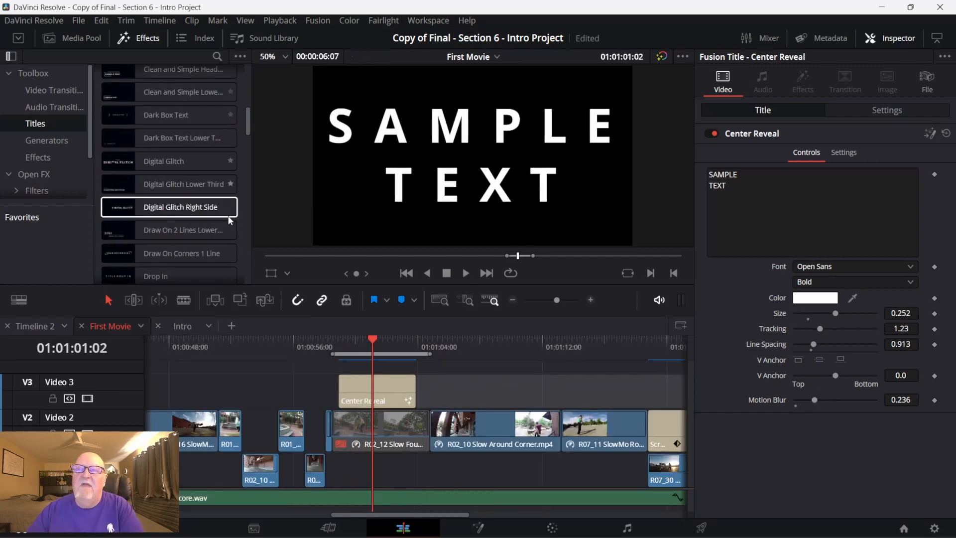
scroll(230, 221, "down", 6)
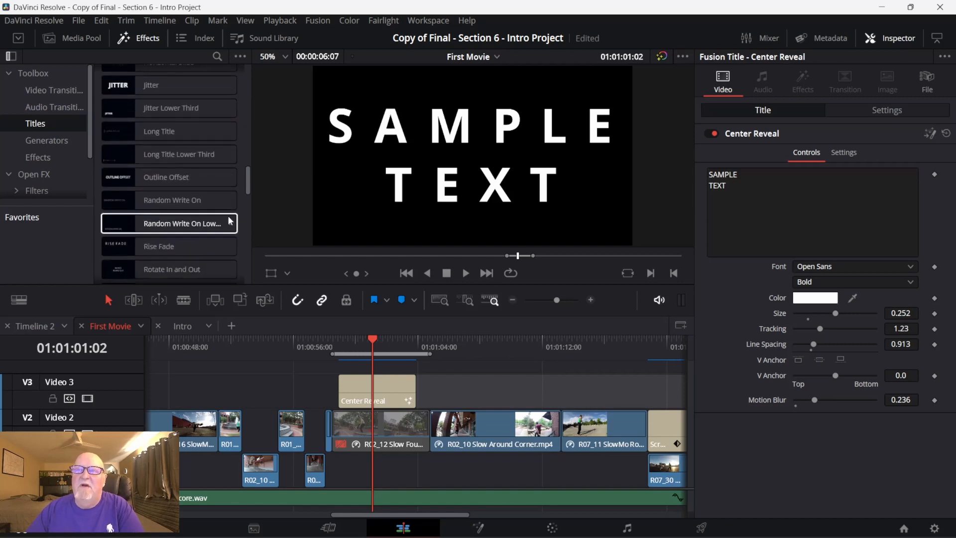
scroll(230, 221, "down", 6)
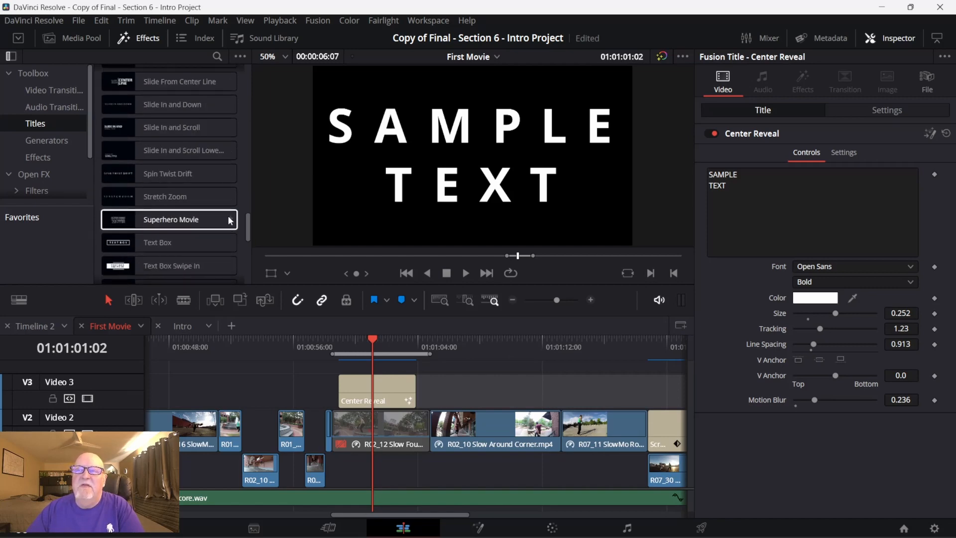
scroll(230, 221, "up", 7)
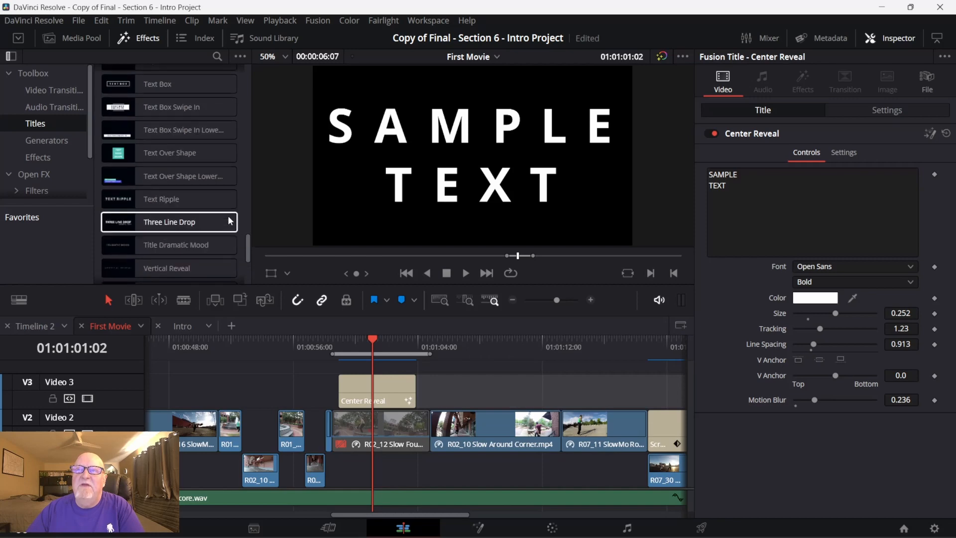
scroll(227, 220, "up", 4)
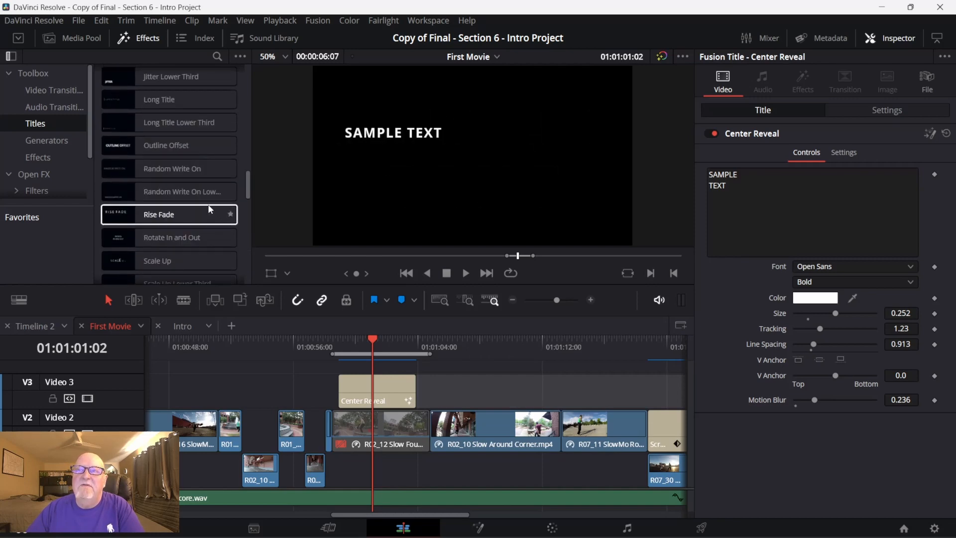
scroll(211, 210, "down", 3)
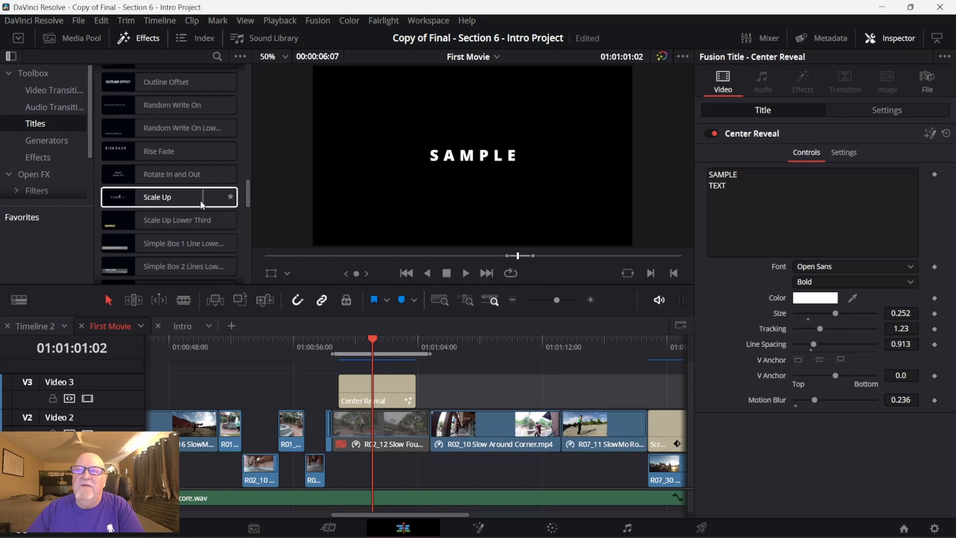
scroll(155, 174, "down", 4)
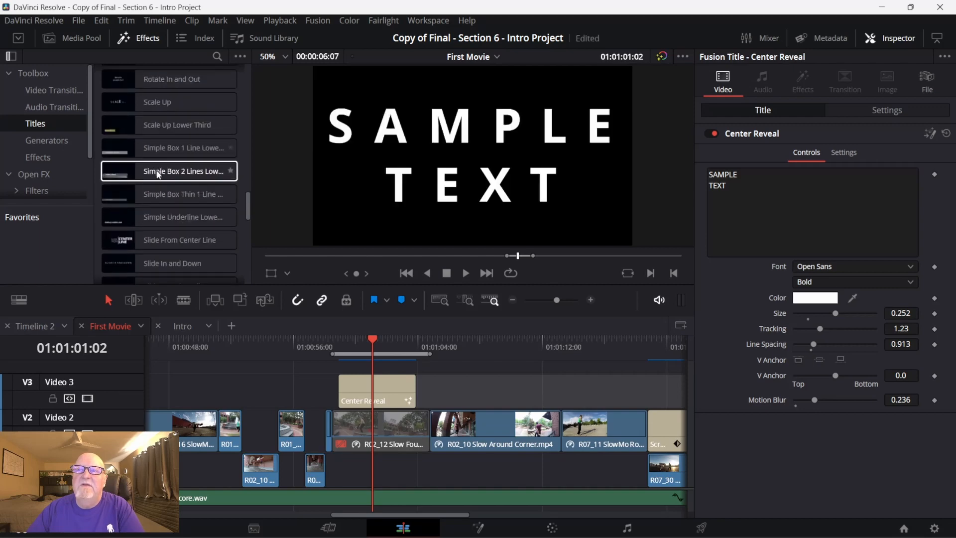
scroll(160, 174, "down", 9)
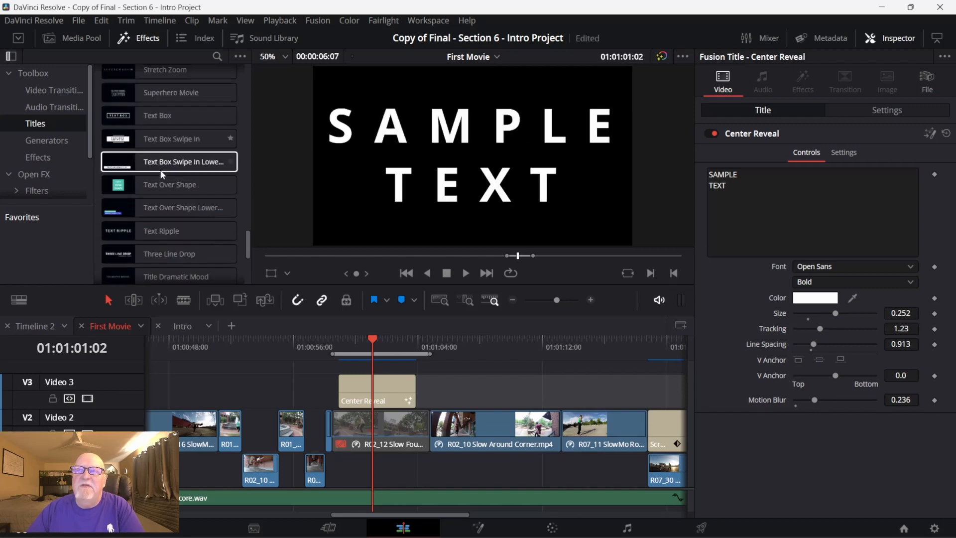
scroll(162, 174, "down", 3)
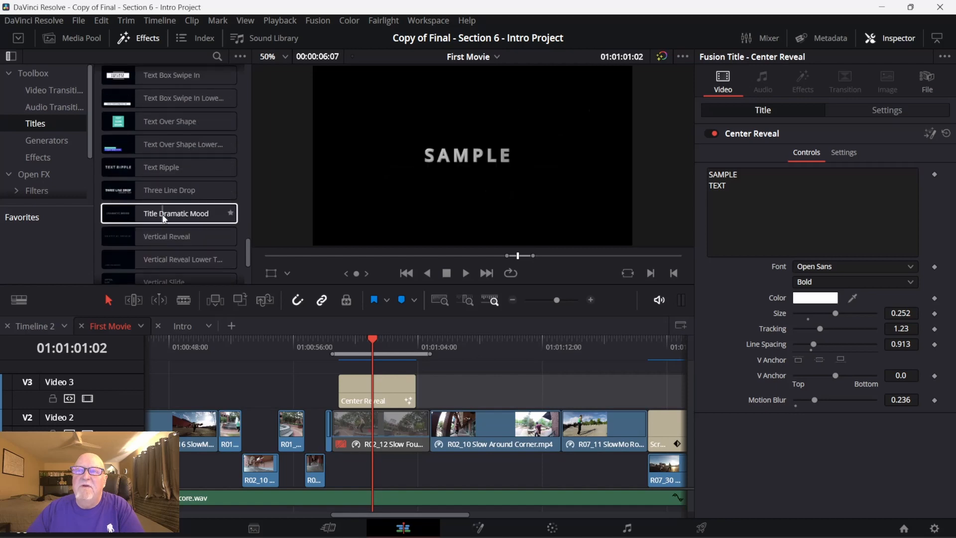
scroll(164, 219, "down", 3)
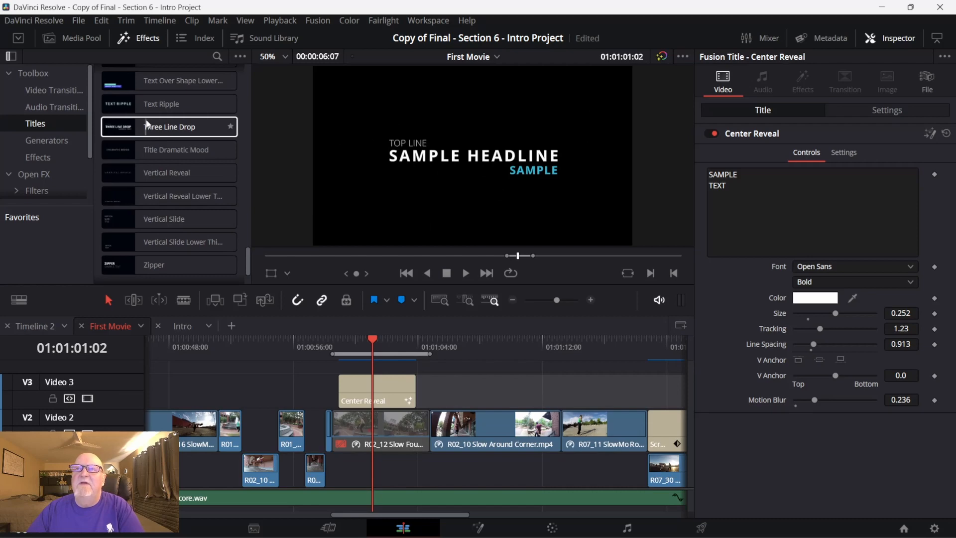
Step: Add the Three Line Drop title to Video 3 over the end of the R02_10 Slow Around Corner clip and select it
left_click(169, 133)
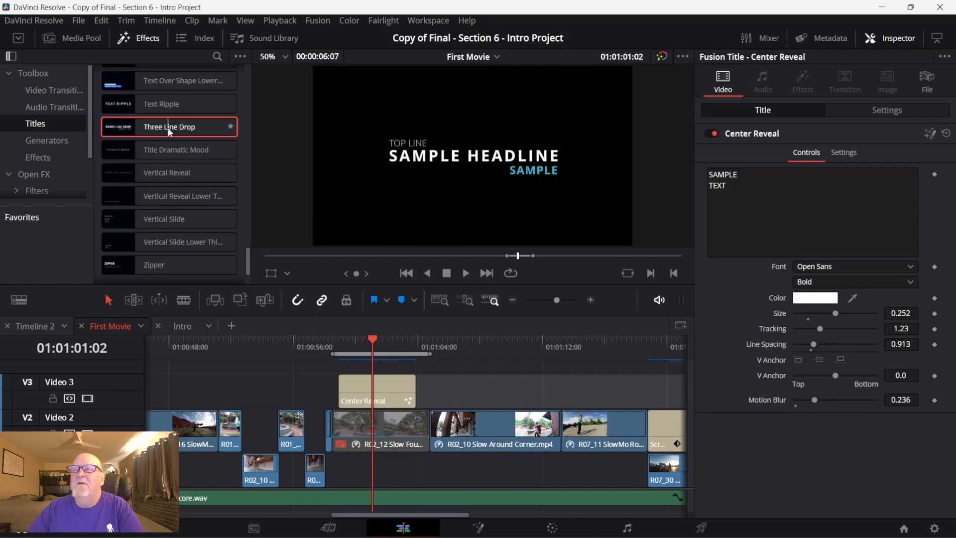
left_click_drag(170, 132, 491, 406)
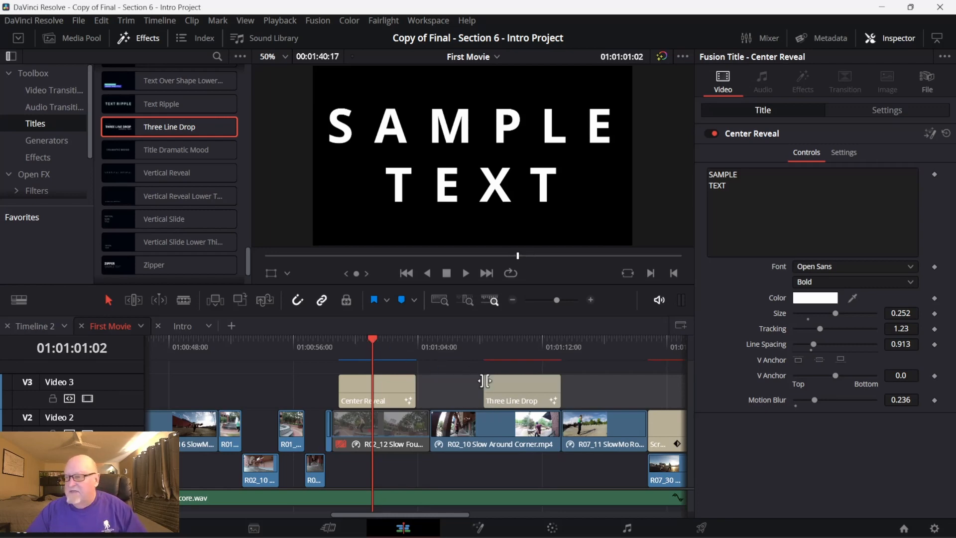
left_click(514, 394)
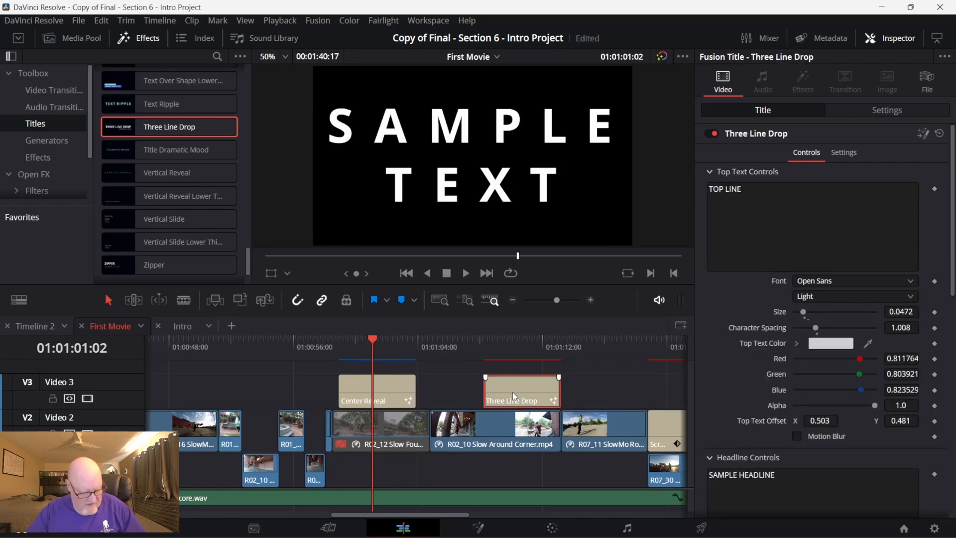
Step: Place the playhead at 01:01:10:01 and mark an in/out range that spans only the Three Line Drop title
key("x")
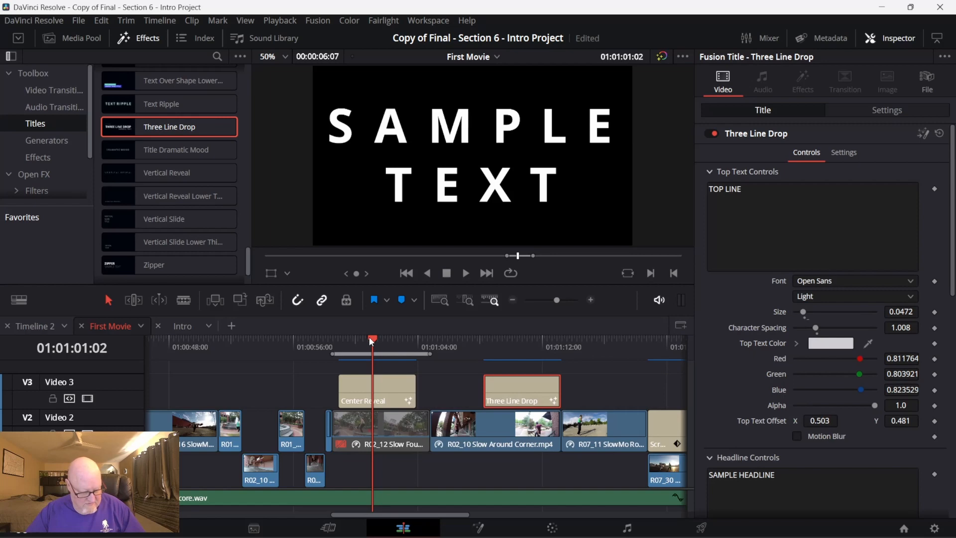
key("alt+x")
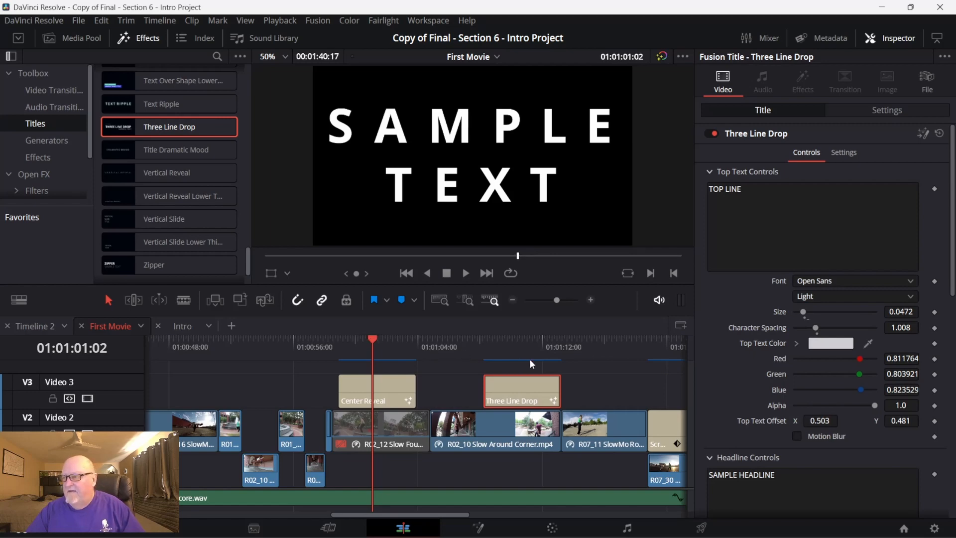
left_click_drag(369, 337, 513, 354)
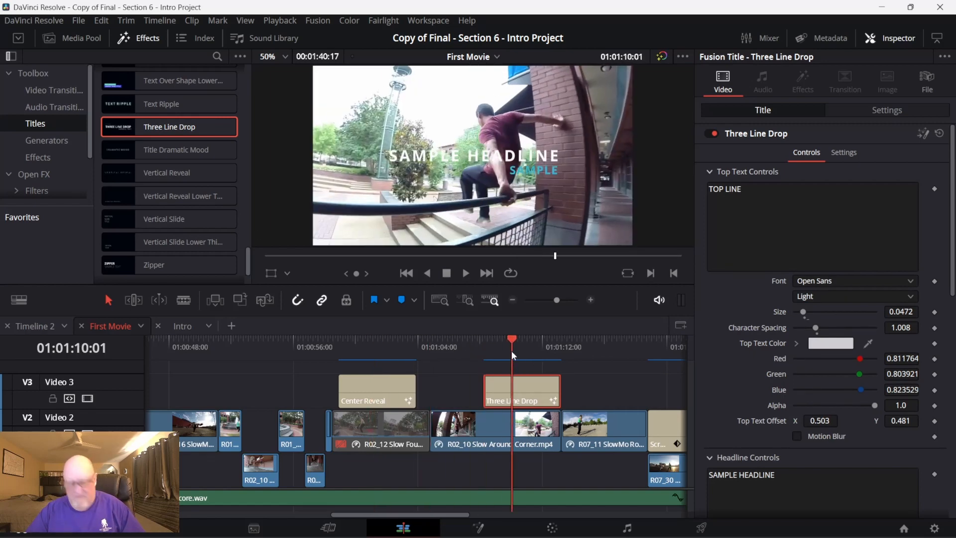
key("x")
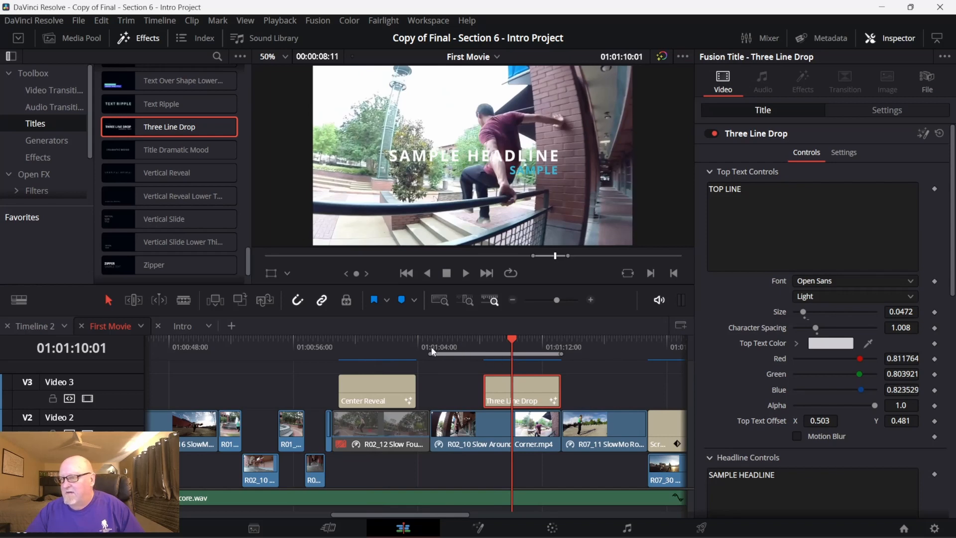
left_click_drag(428, 352, 476, 353)
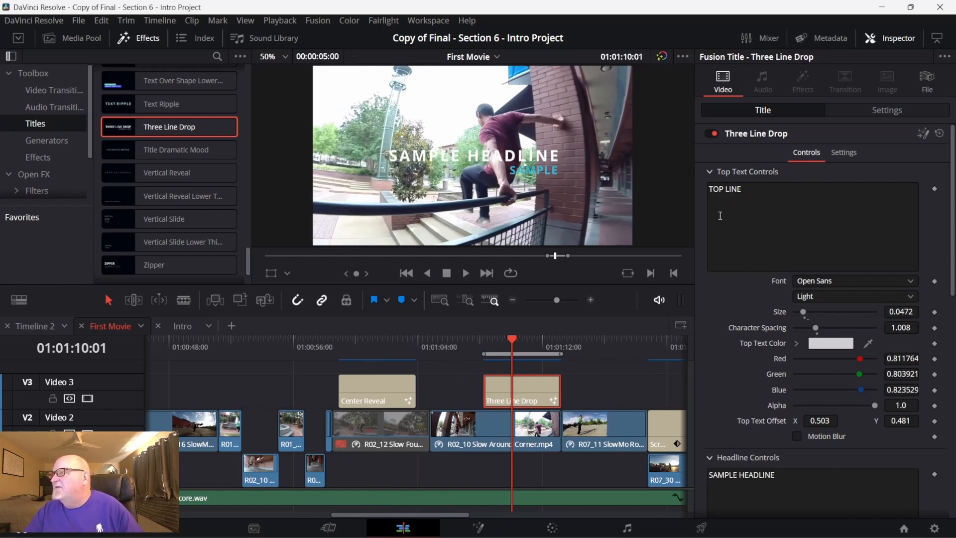
Step: Examine the Three Line Drop title's text controls at 01:01:10:00 and inspect its three lines up close in the viewer
mouse_move(512, 339)
left_mouse_down()
mouse_move(493, 337)
mouse_move(560, 354)
mouse_move(513, 350)
left_mouse_up()
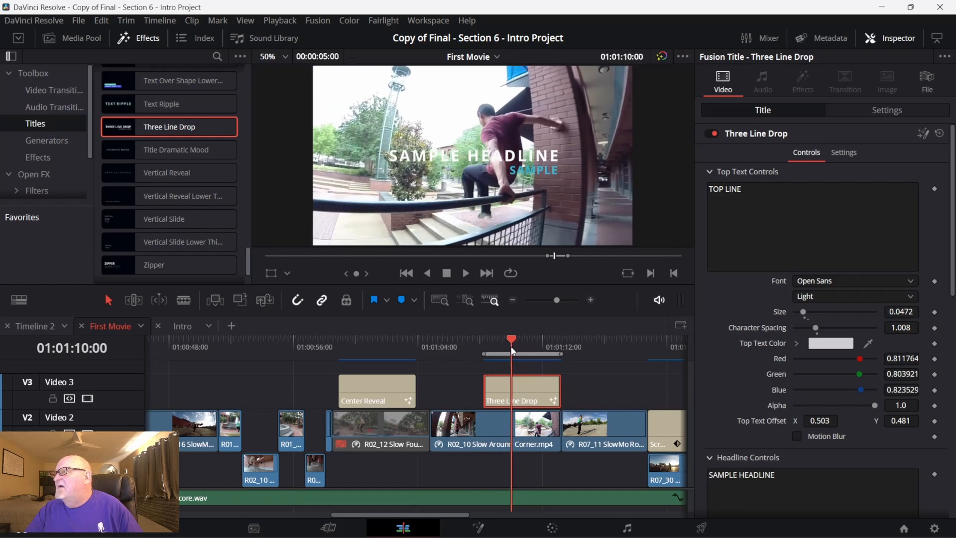
scroll(747, 342, "down", 2)
scroll(746, 341, "down", 4)
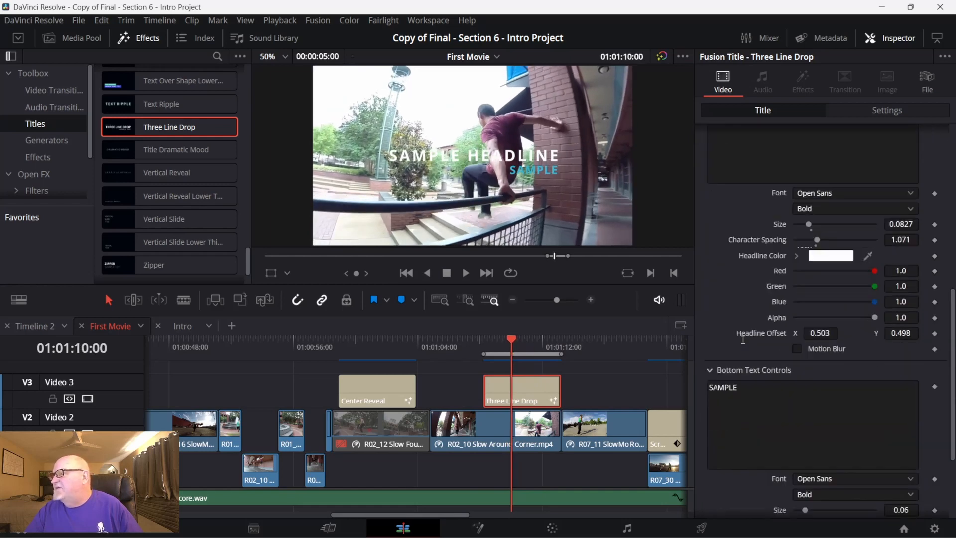
scroll(743, 340, "up", 2)
scroll(742, 339, "up", 5)
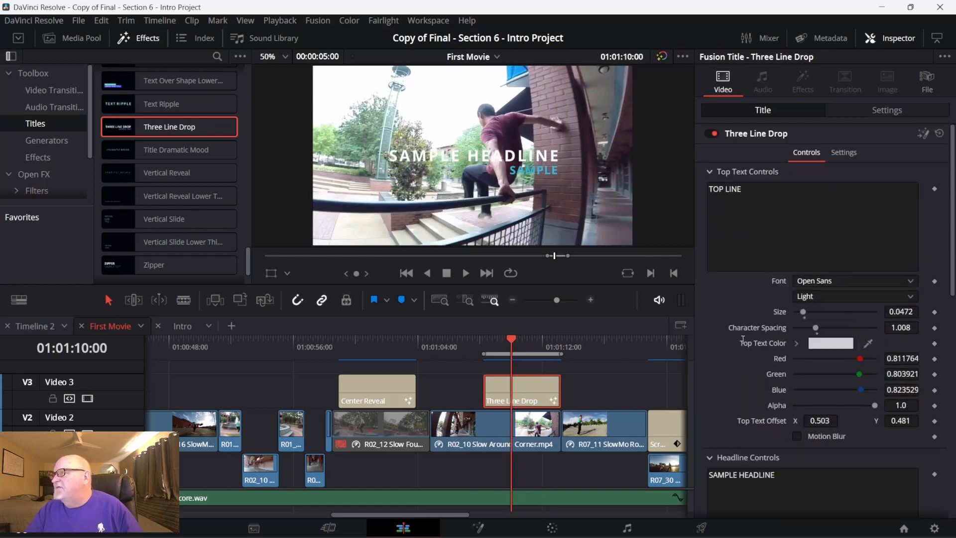
scroll(446, 194, "up", 3)
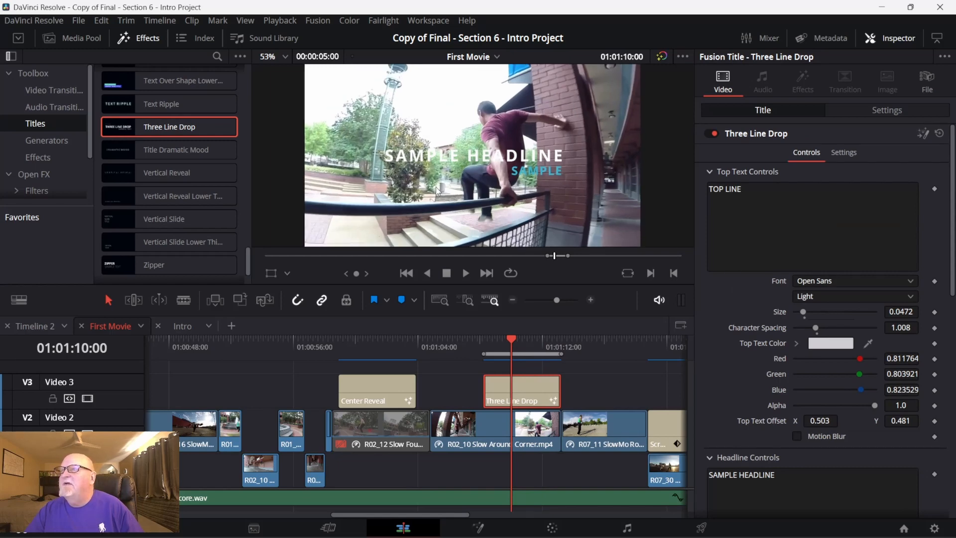
scroll(446, 194, "up", 5)
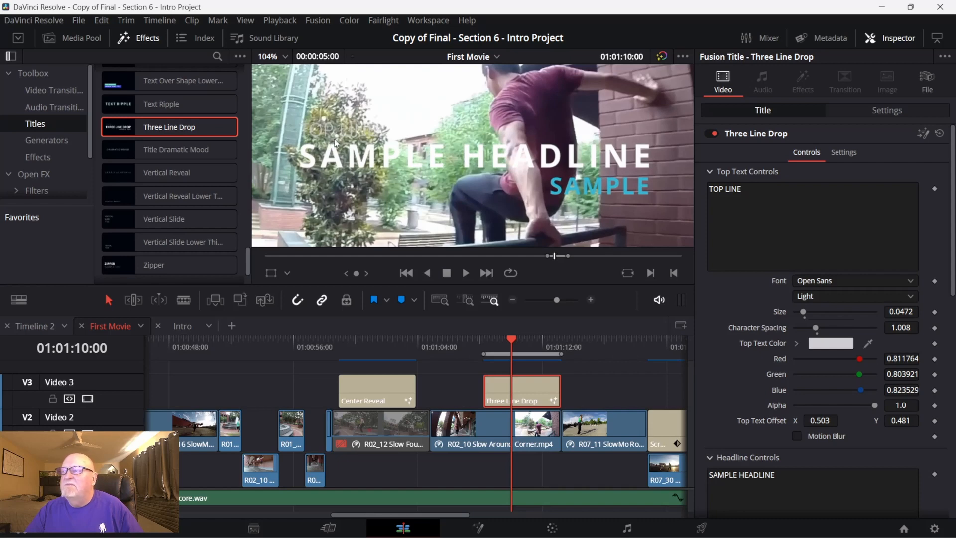
scroll(338, 144, "up", 2)
scroll(338, 145, "down", 6)
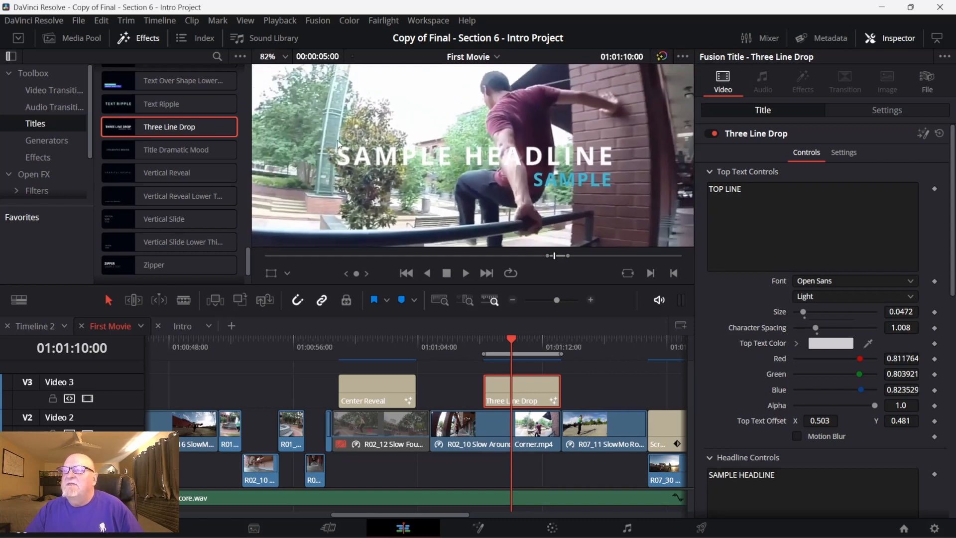
scroll(339, 145, "down", 1)
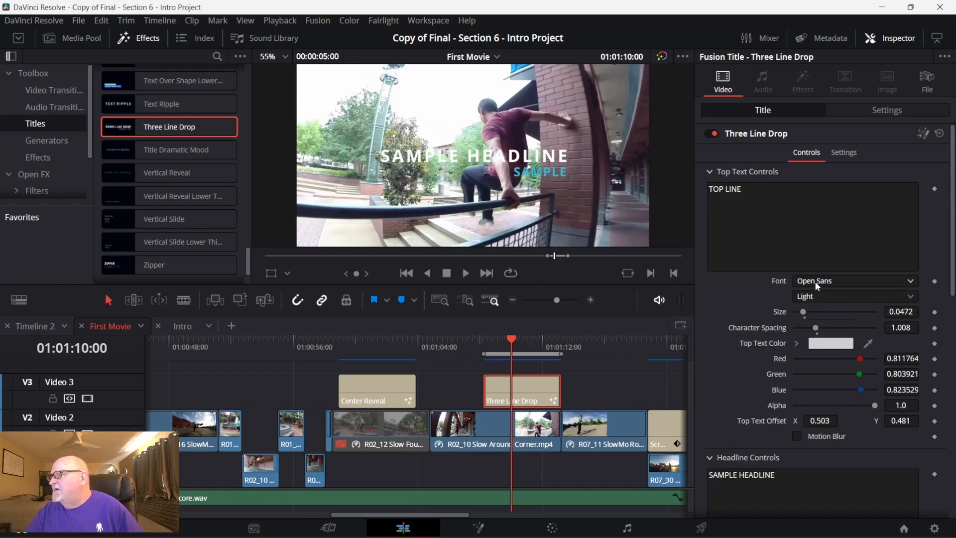
Step: Set the Three Line Drop title's Top Text Color to dark red, #aa0000
left_click(819, 348)
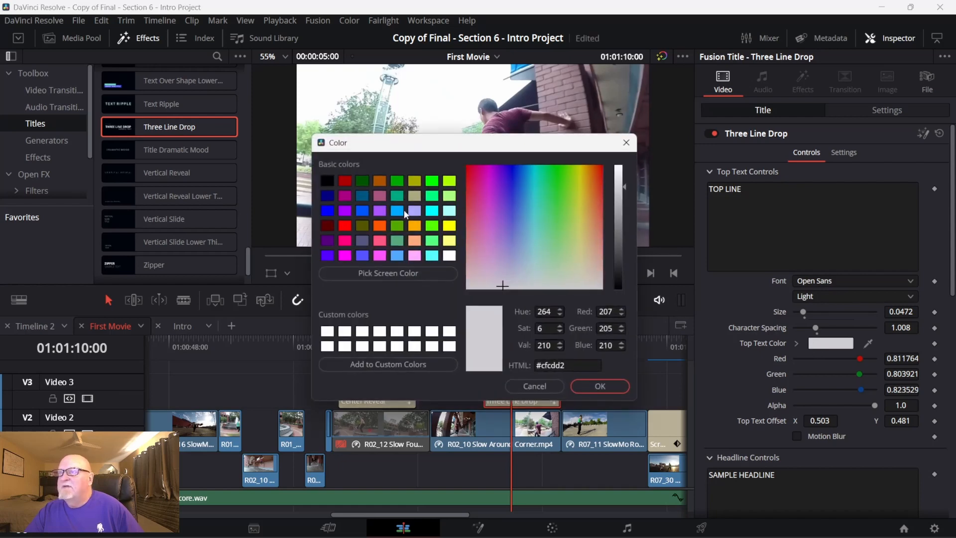
left_click(345, 182)
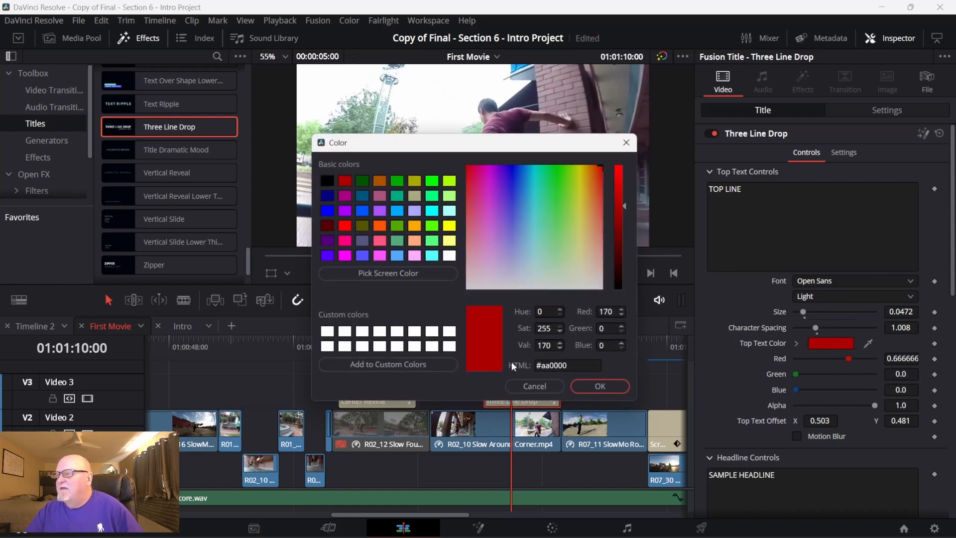
left_click(600, 386)
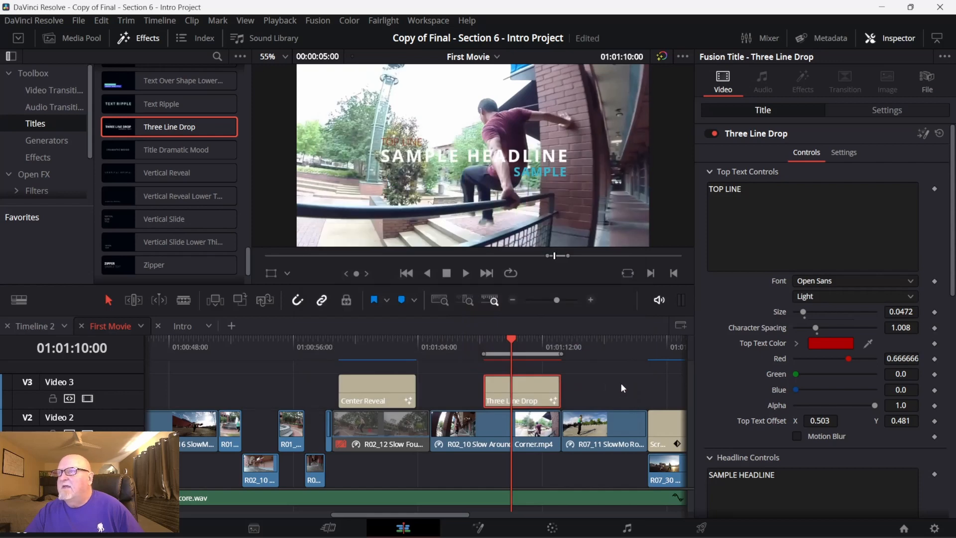
Step: Try the Regular font style on the TOP LINE text and settle on Semibold
left_click(910, 296)
left_click(859, 327)
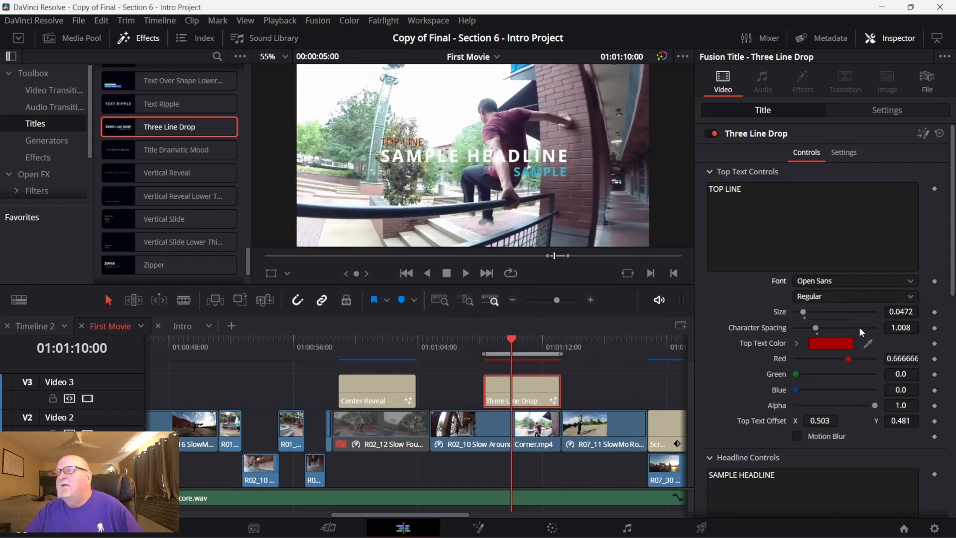
left_click_drag(760, 196, 698, 187)
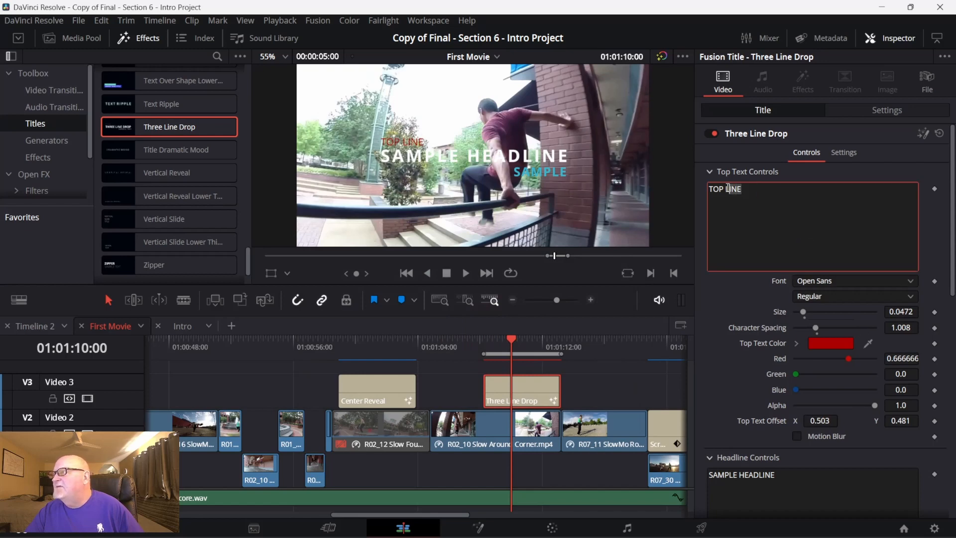
left_click(901, 296)
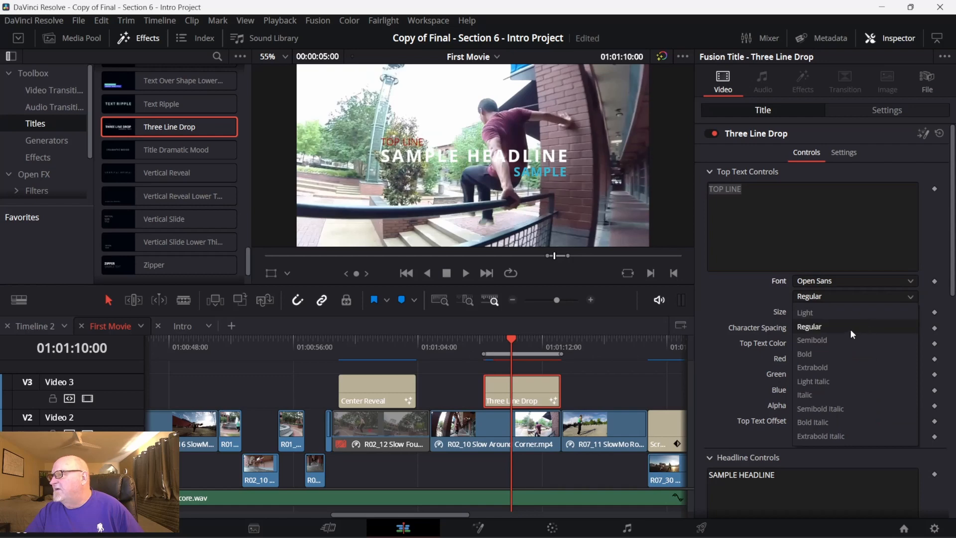
left_click(845, 340)
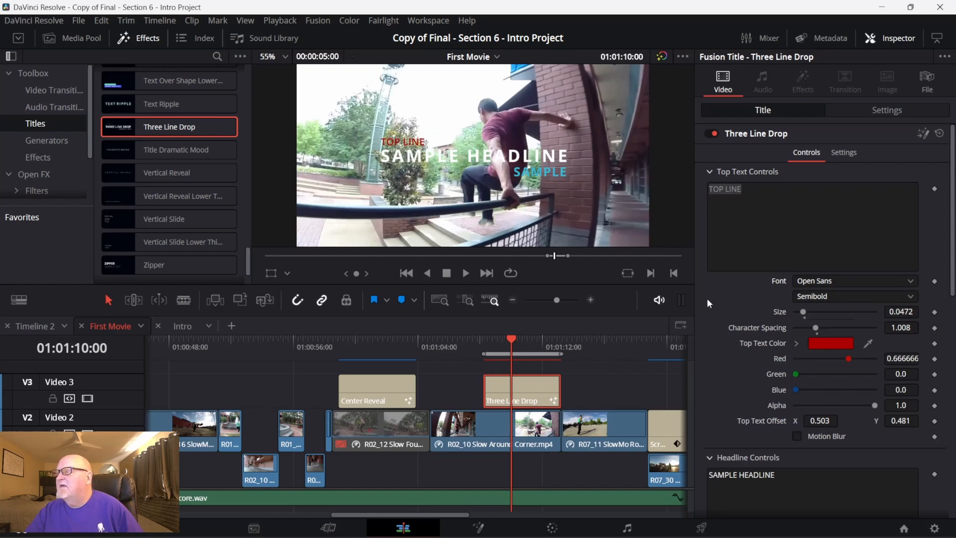
Step: Review the Three Line Drop title's Top Text, Headline and Bottom Text controls, including color, alpha, offset and motion blur
scroll(722, 322, "down", 3)
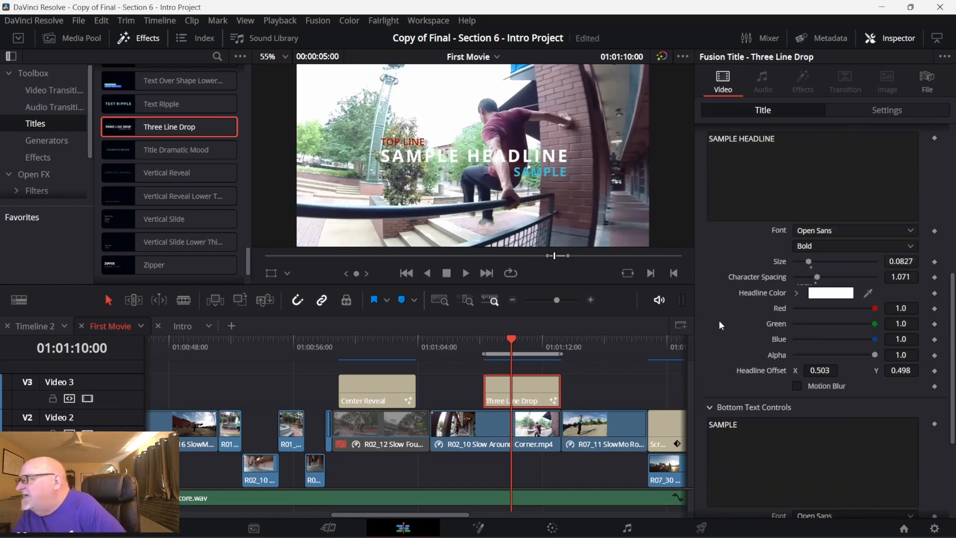
scroll(719, 321, "down", 3)
scroll(721, 332, "down", 1)
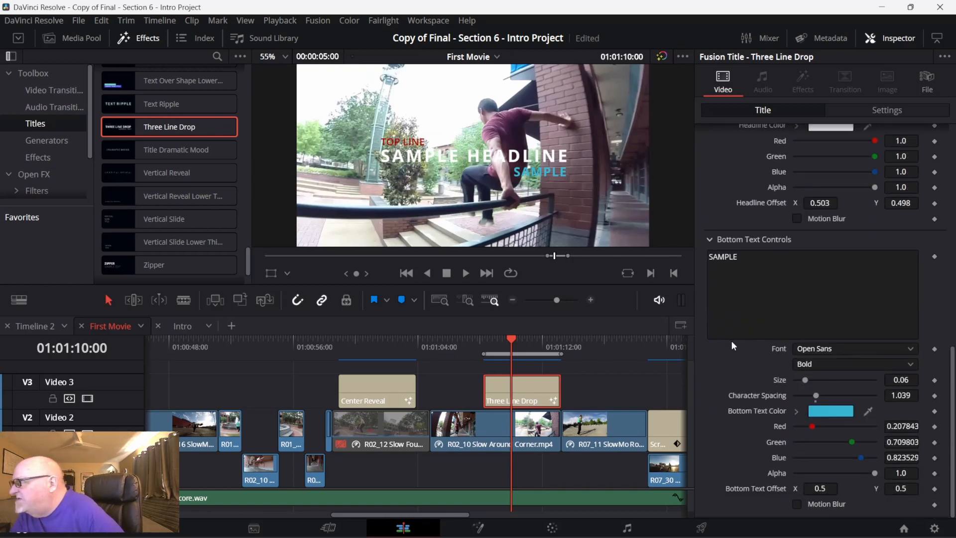
scroll(781, 352, "up", 6)
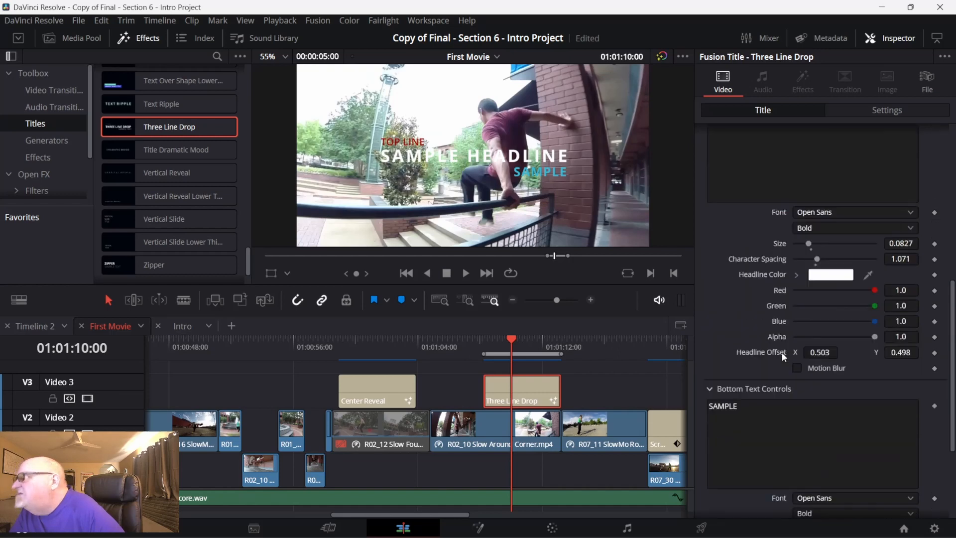
scroll(781, 351, "up", 1)
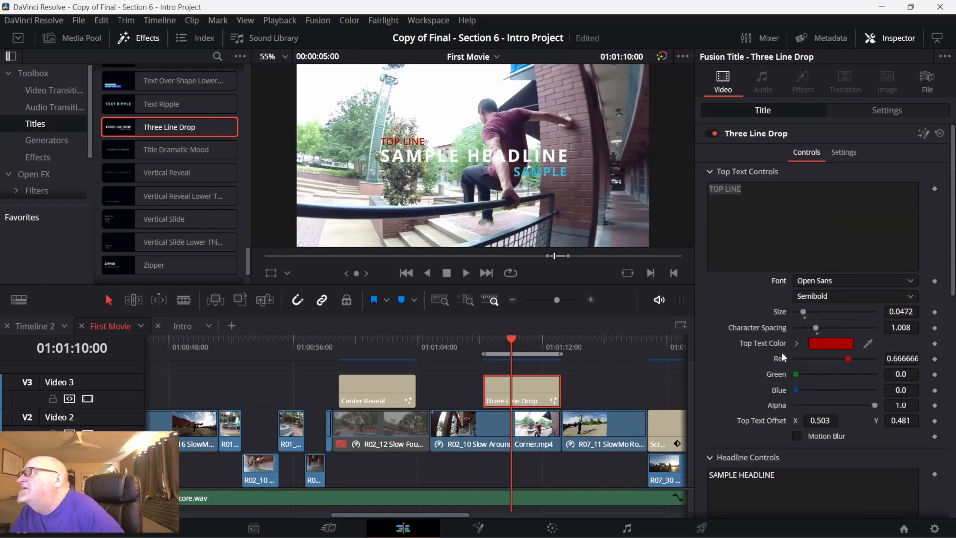
left_click(844, 148)
left_click(801, 154)
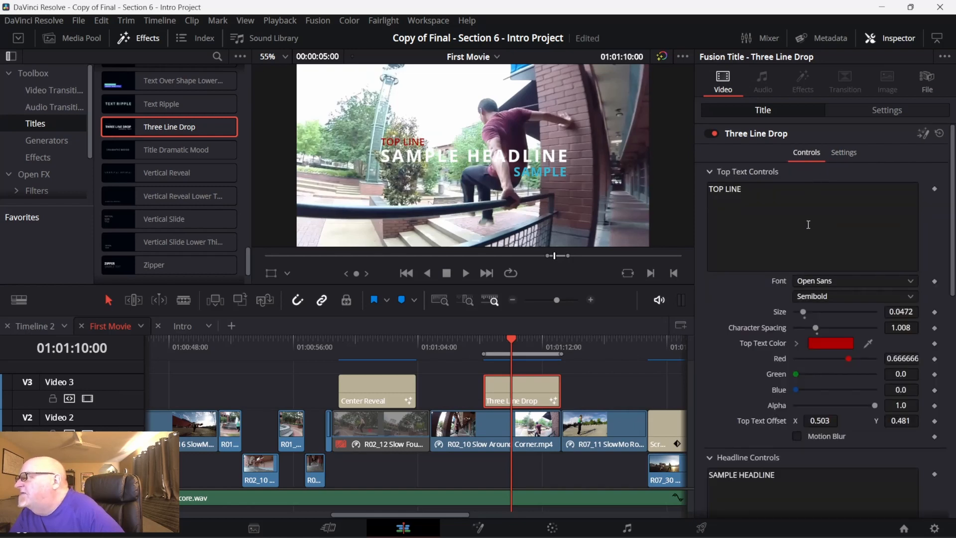
scroll(806, 255, "down", 3)
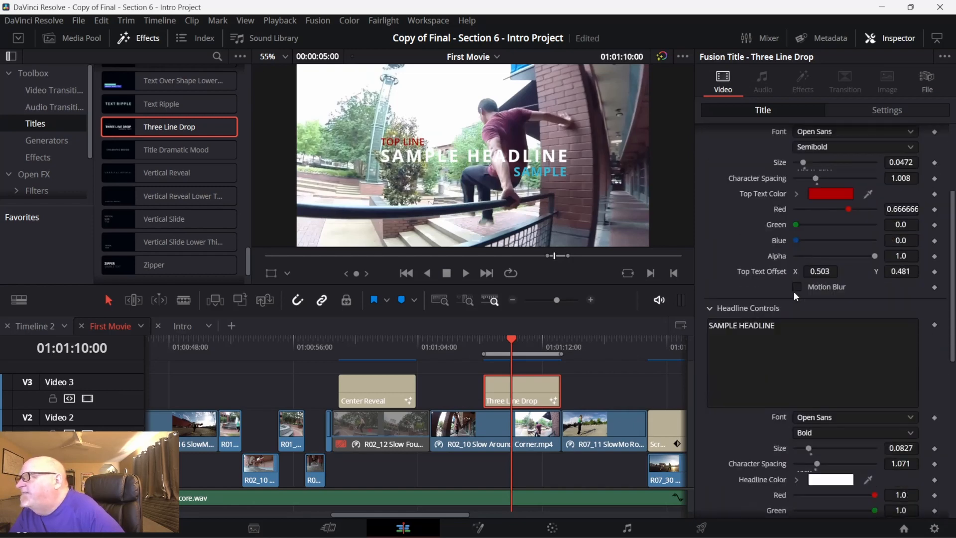
scroll(793, 291, "down", 2)
scroll(794, 319, "down", 2)
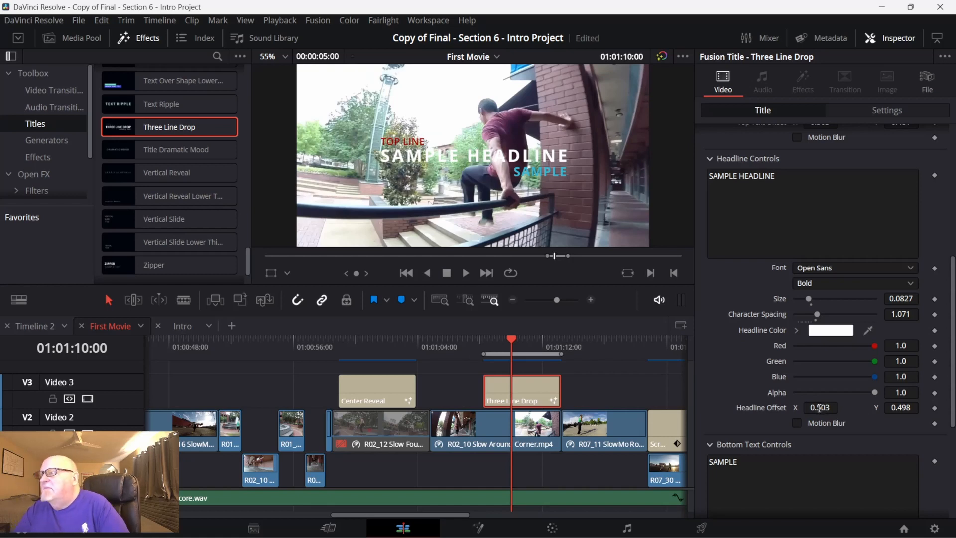
scroll(817, 411, "up", 1)
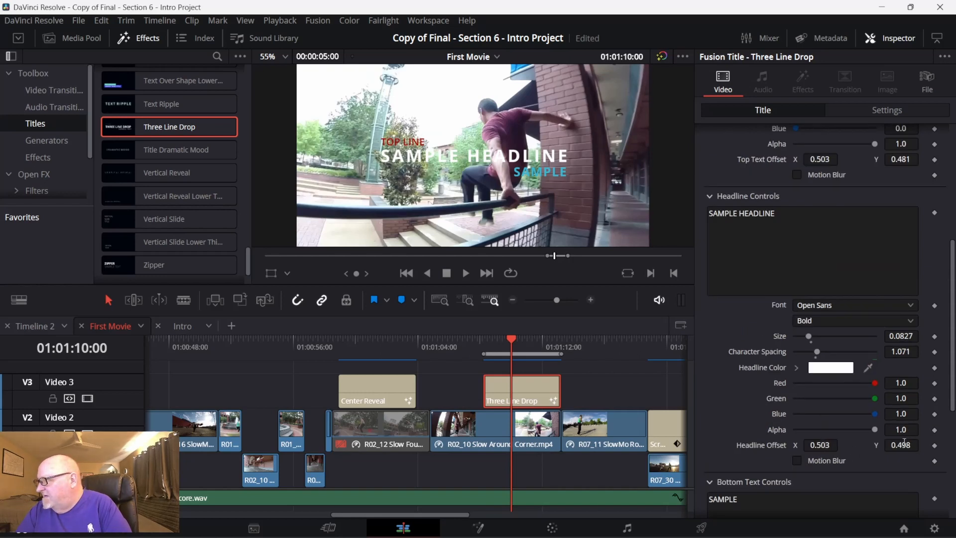
scroll(788, 447, "up", 7)
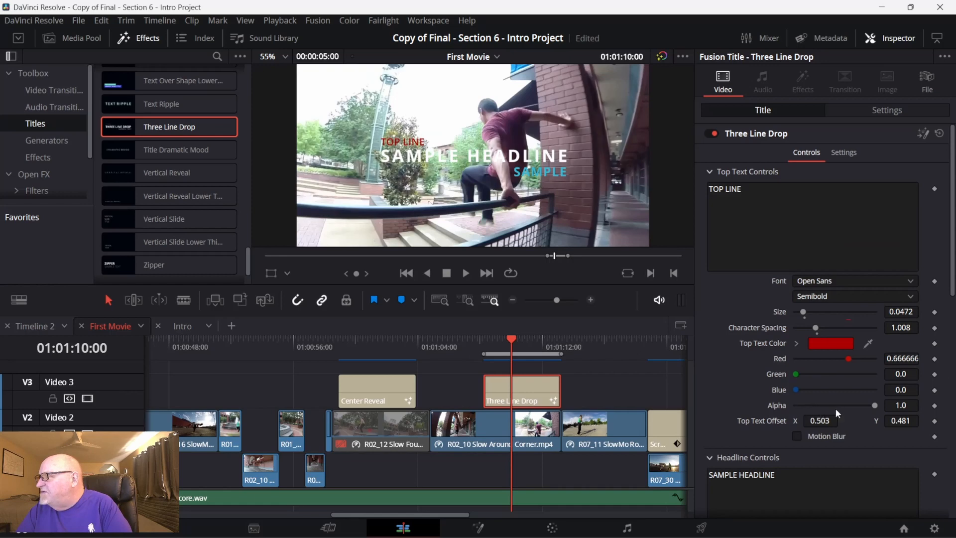
mouse_move(877, 405)
left_mouse_down()
mouse_move(830, 402)
mouse_move(874, 405)
left_mouse_up()
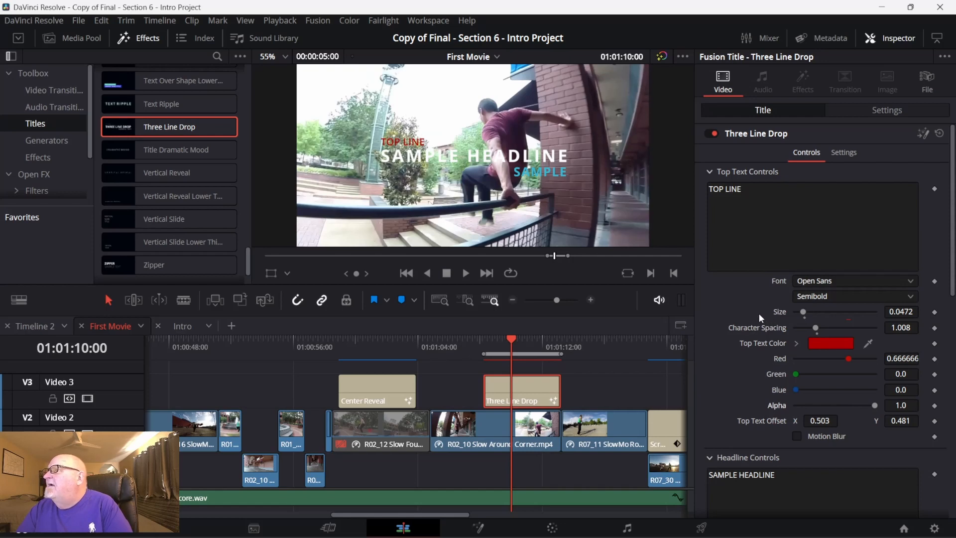
Step: Play the Three Line Drop title from its start, then park the playhead at 01:01:10:03
left_click_drag(510, 337, 490, 337)
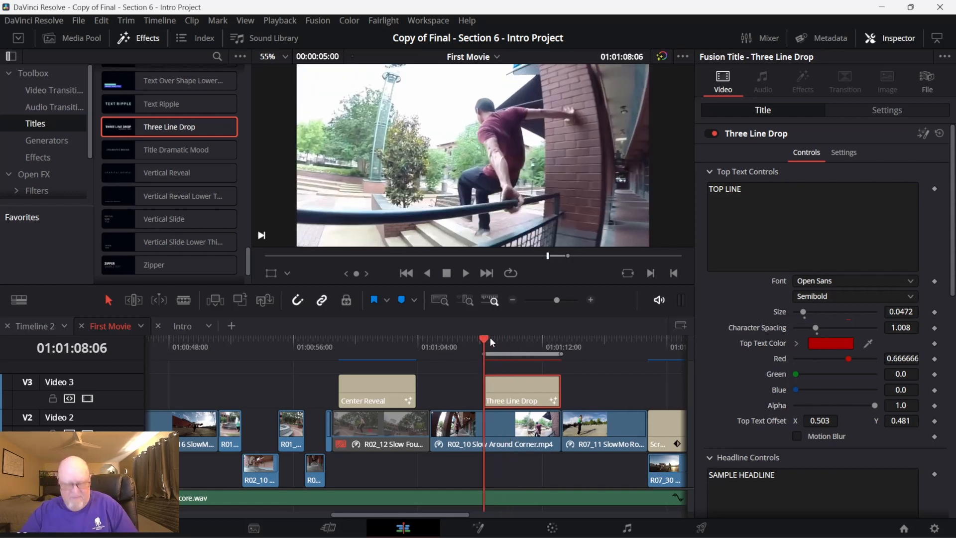
key("space")
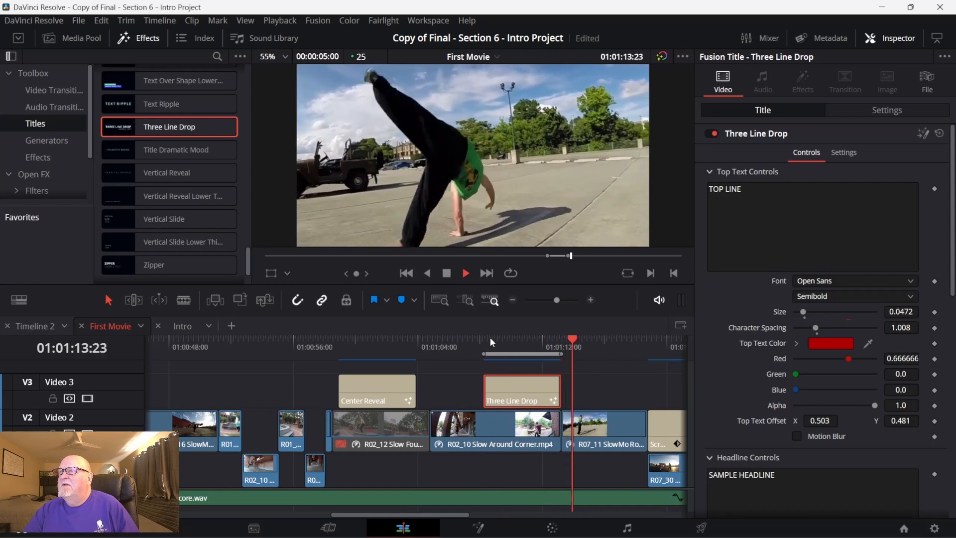
key("space")
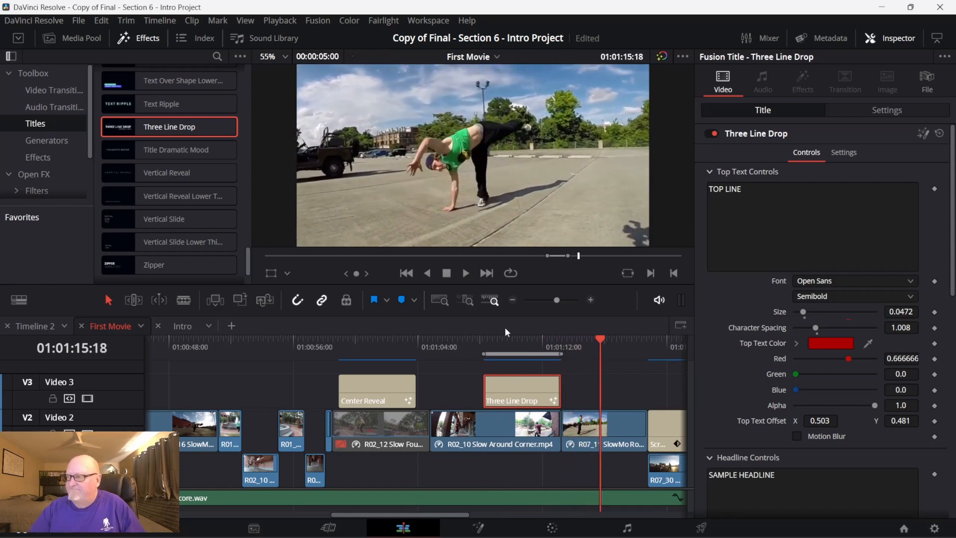
left_click(517, 342)
left_click_drag(514, 340, 511, 341)
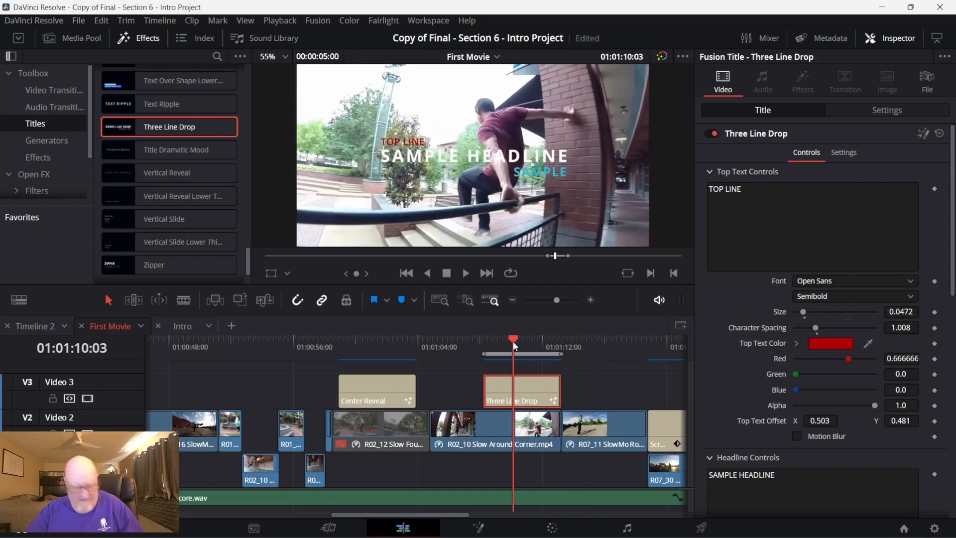
key("slash")
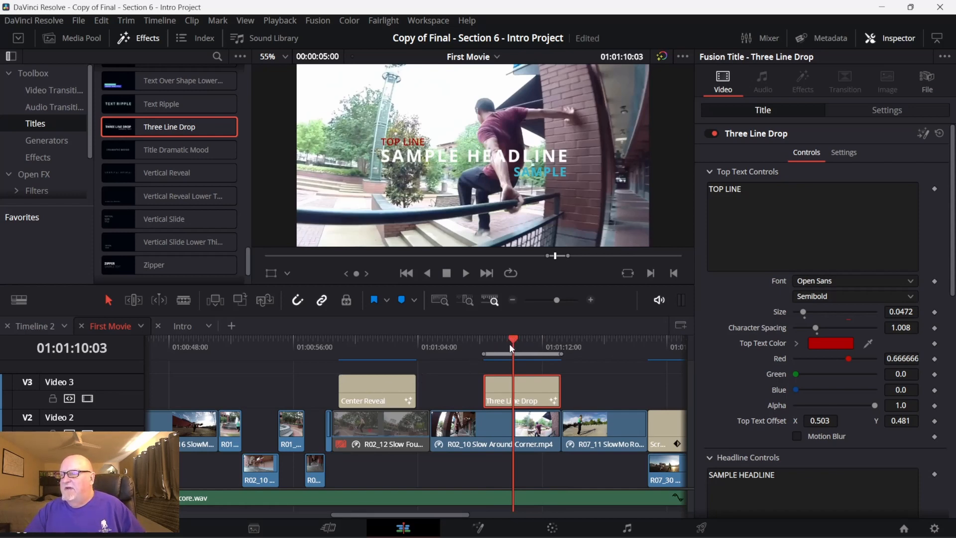
Step: Move the playhead to 01:01:01:09 and enable the R02_12 Slow Fountain Flips clip beneath the Center Reveal title
left_click_drag(512, 348, 374, 349)
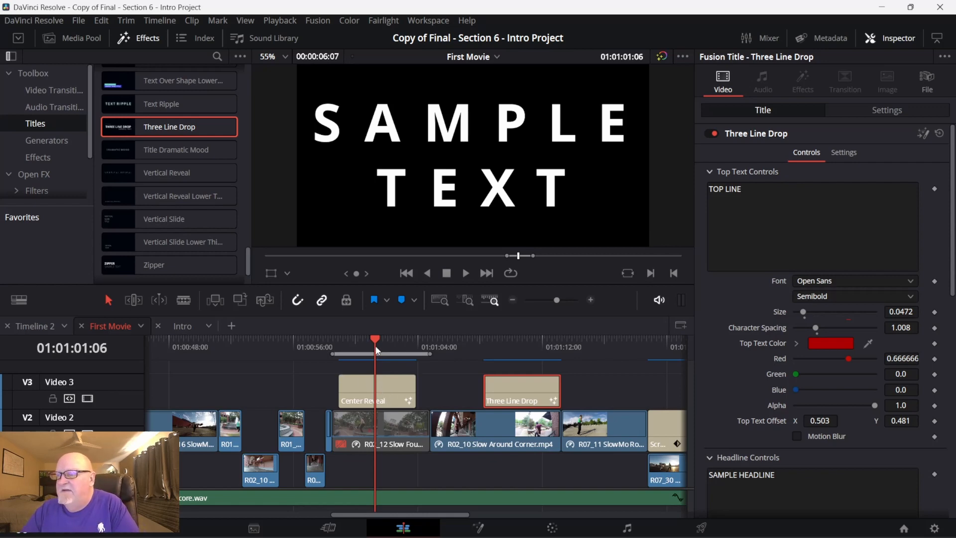
mouse_move(375, 339)
left_mouse_down()
mouse_move(337, 336)
mouse_move(399, 343)
mouse_move(377, 341)
left_mouse_up()
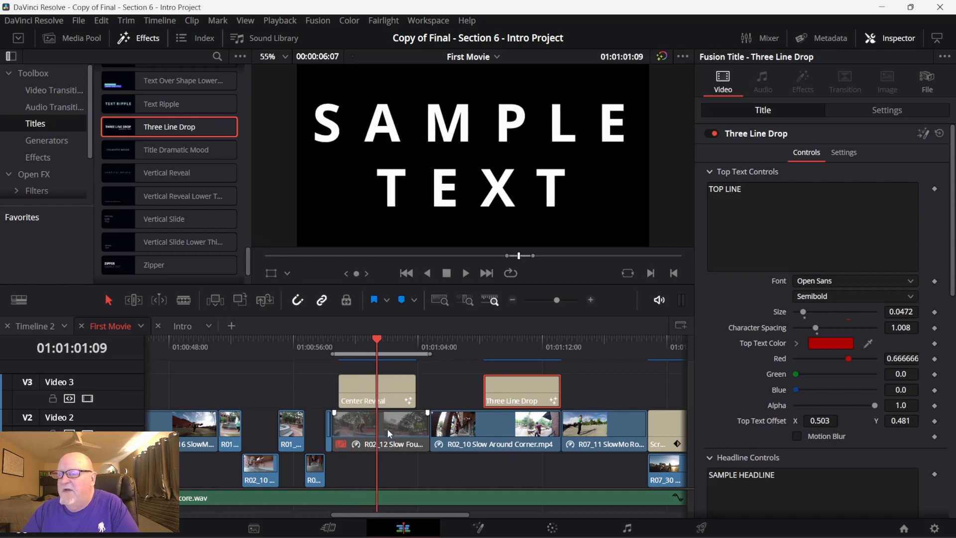
right_click(389, 428)
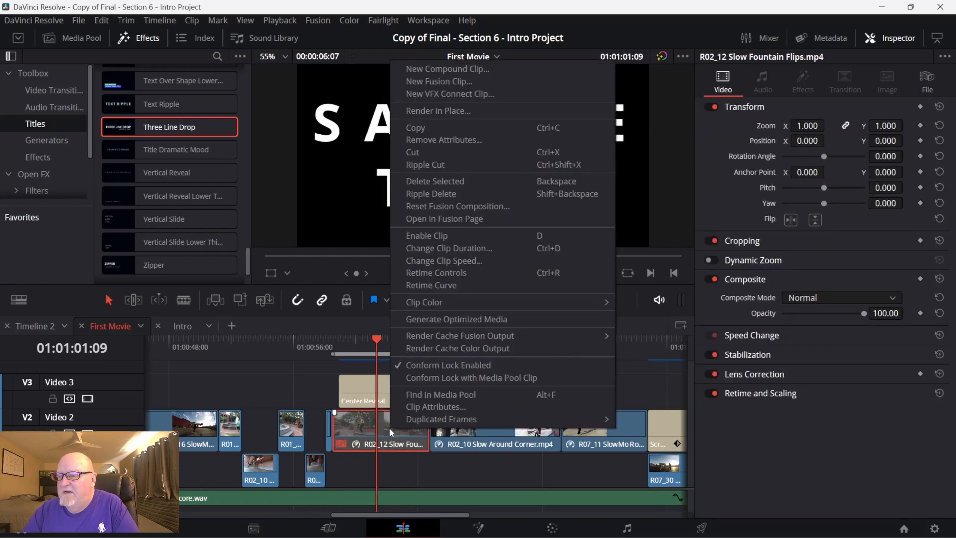
left_click(428, 236)
Step: Try the Multiply composite mode on the Center Reveal title and scrub through the title to check it
left_click(394, 382)
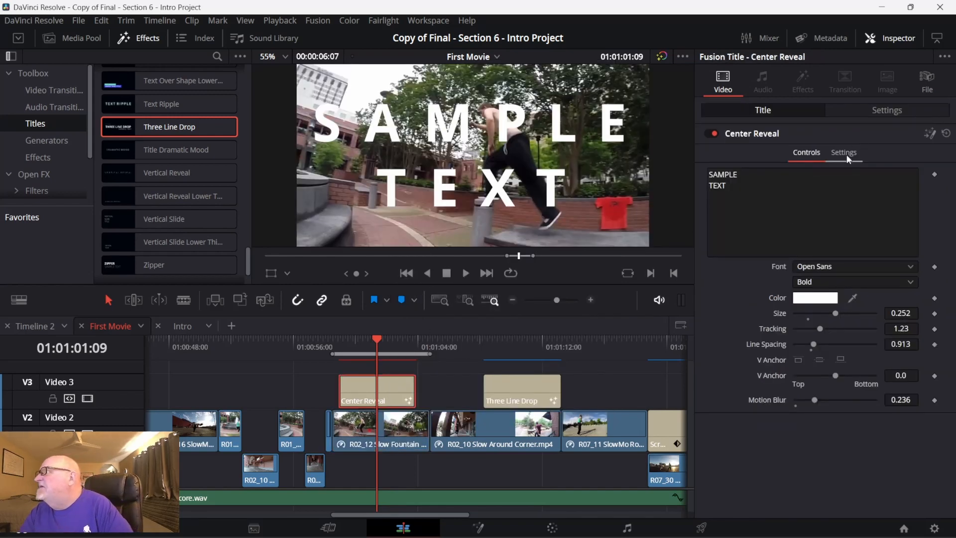
left_click(853, 160)
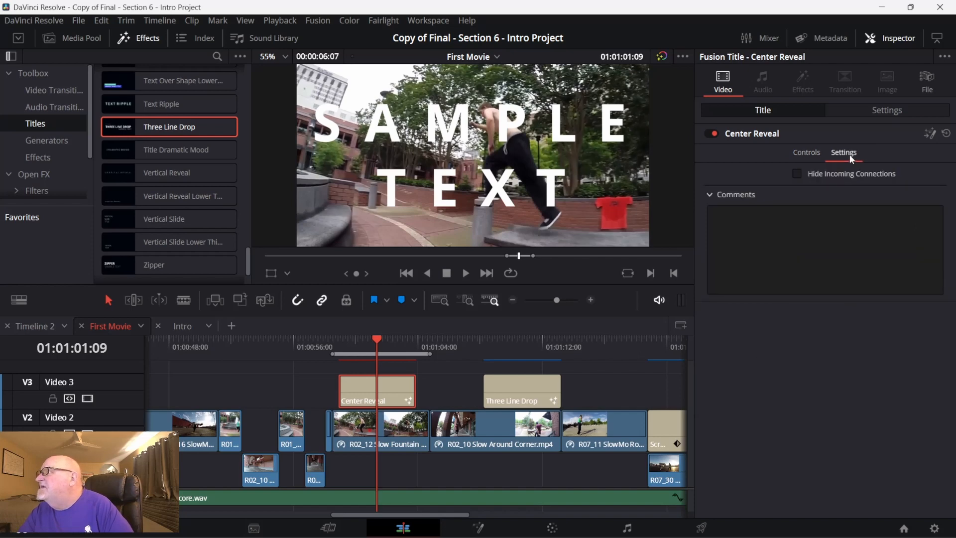
left_click(809, 152)
left_click(881, 109)
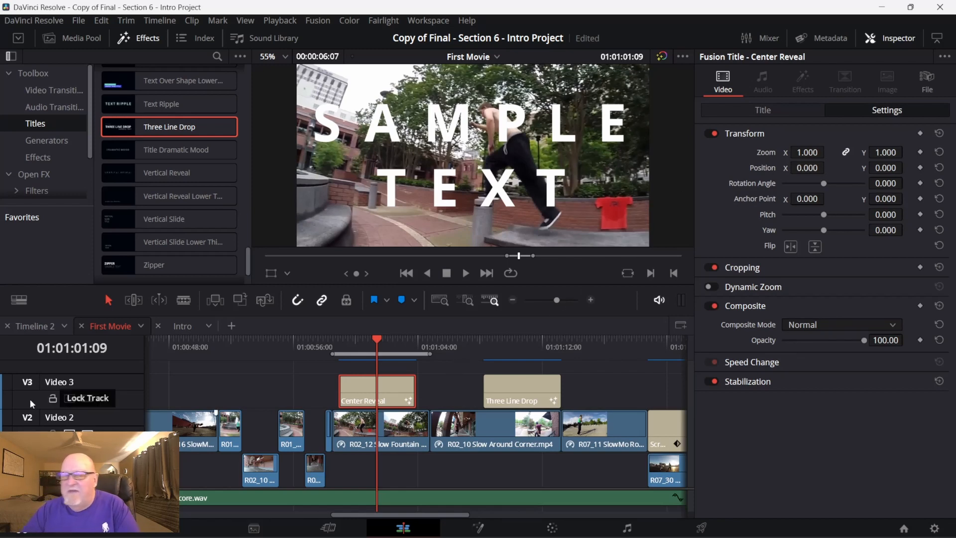
key("j")
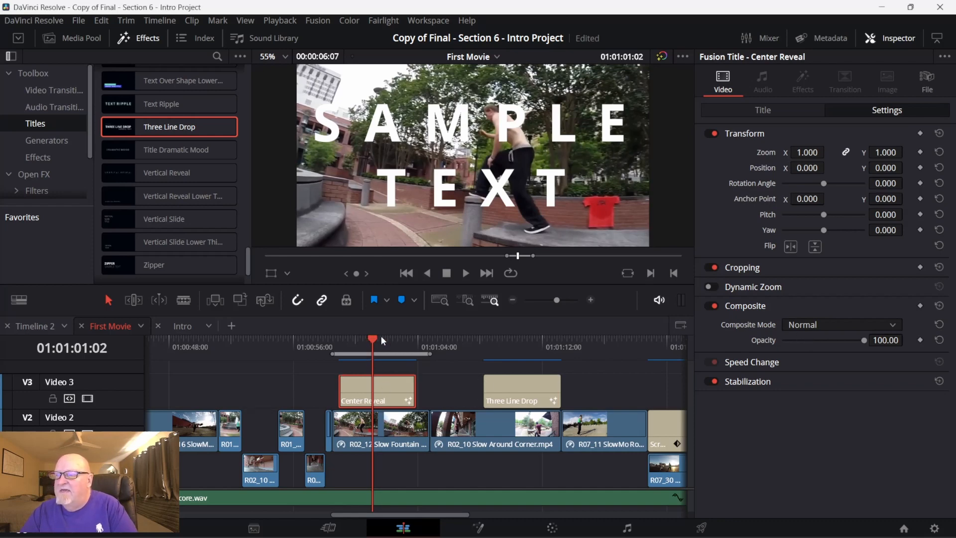
mouse_move(382, 338)
left_mouse_down()
mouse_move(345, 339)
mouse_move(376, 340)
left_mouse_up()
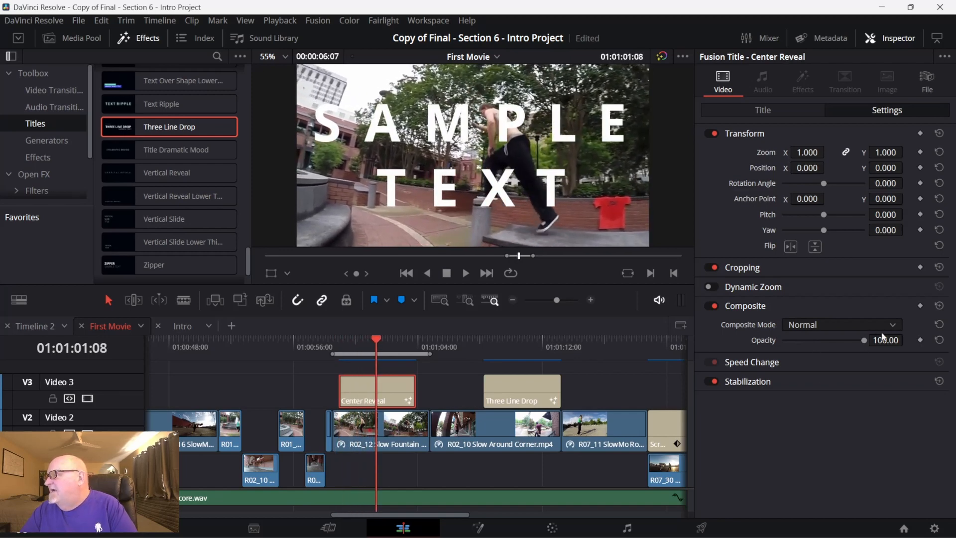
left_click(893, 327)
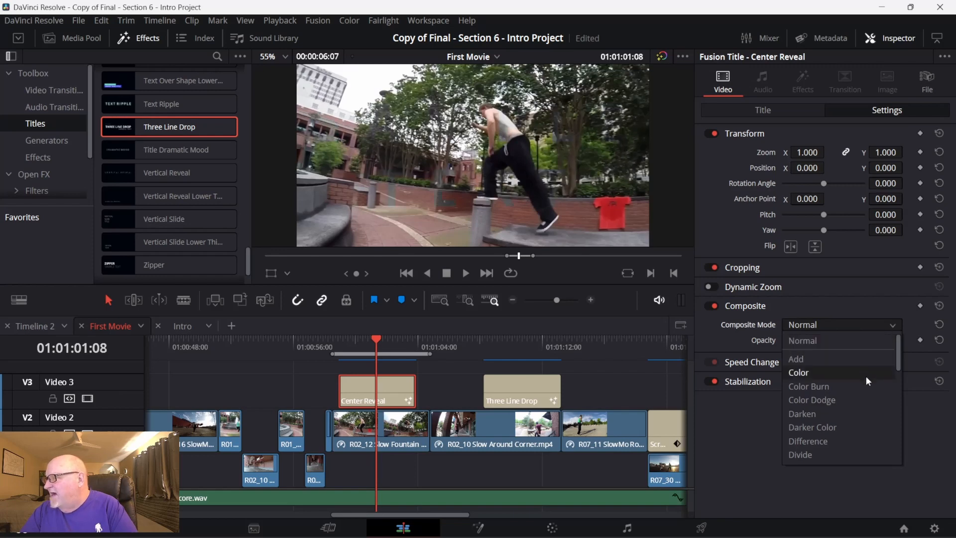
scroll(866, 378, "down", 3)
scroll(865, 378, "down", 3)
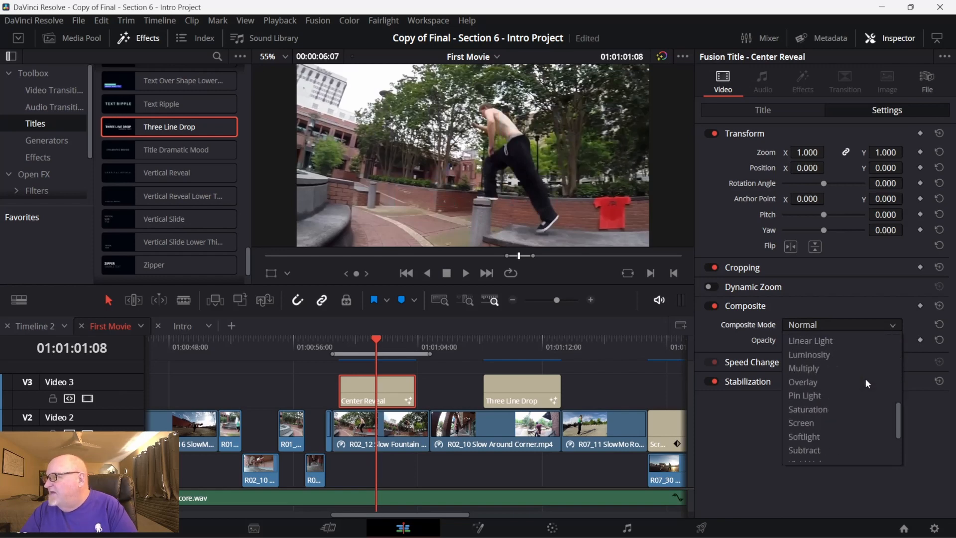
scroll(862, 380, "down", 4)
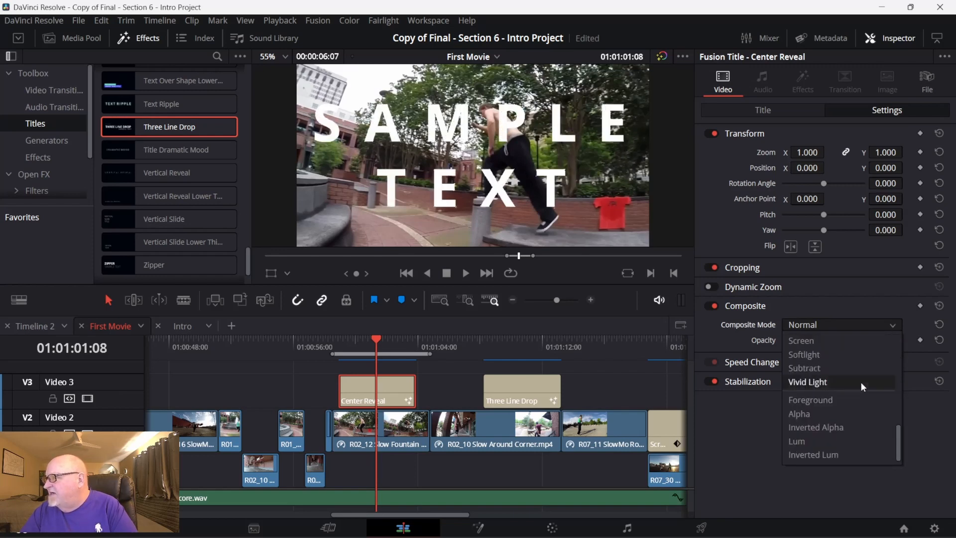
scroll(861, 381, "up", 4)
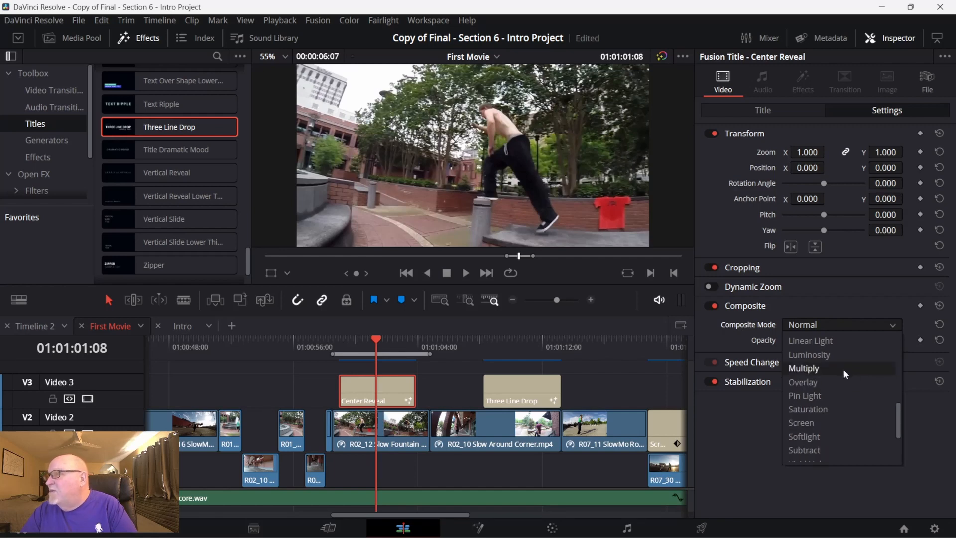
left_click(845, 371)
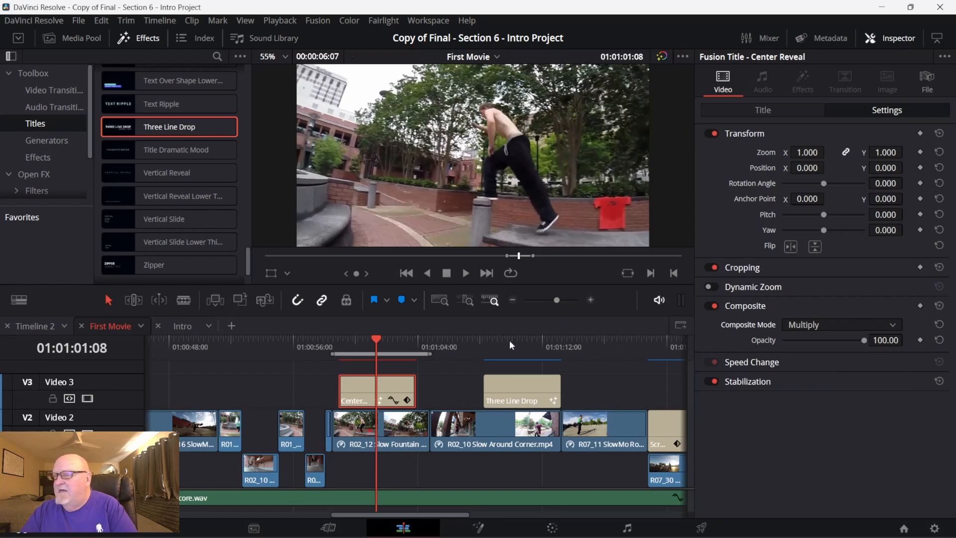
mouse_move(378, 338)
left_mouse_down()
mouse_move(338, 337)
mouse_move(403, 344)
mouse_move(383, 340)
left_mouse_up()
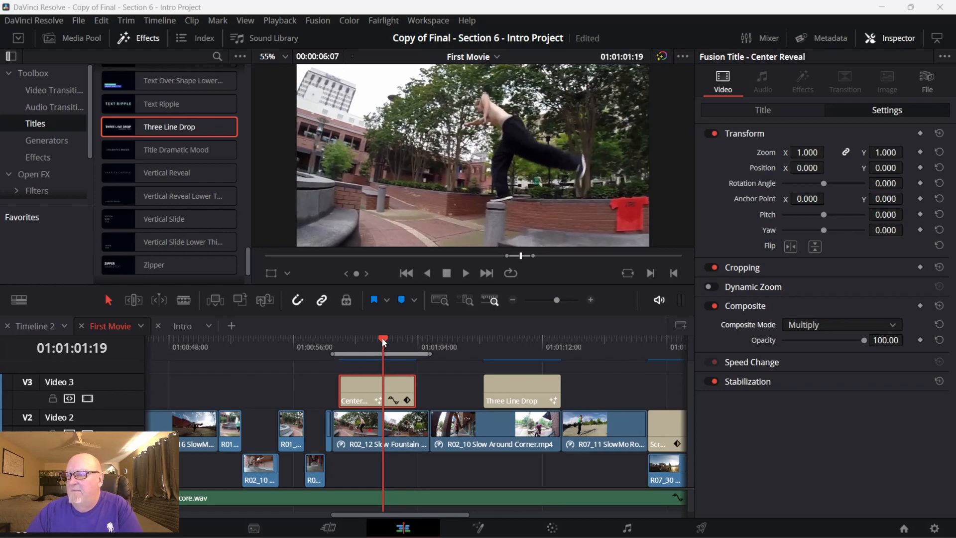
mouse_move(381, 338)
left_mouse_down()
mouse_move(356, 342)
mouse_move(417, 343)
mouse_move(394, 350)
left_mouse_up()
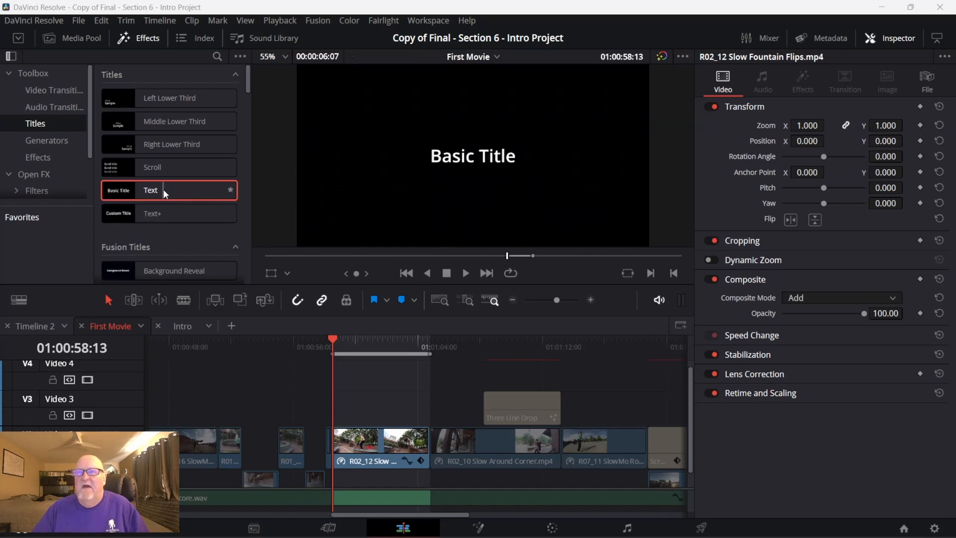
Step: Add a Text title on Video 3 at 01:00:58:13 spanning the R02_12 Slow Fountain Flips clip, with size 534 and tracking -28
left_click_drag(164, 190, 340, 423)
left_click(340, 424)
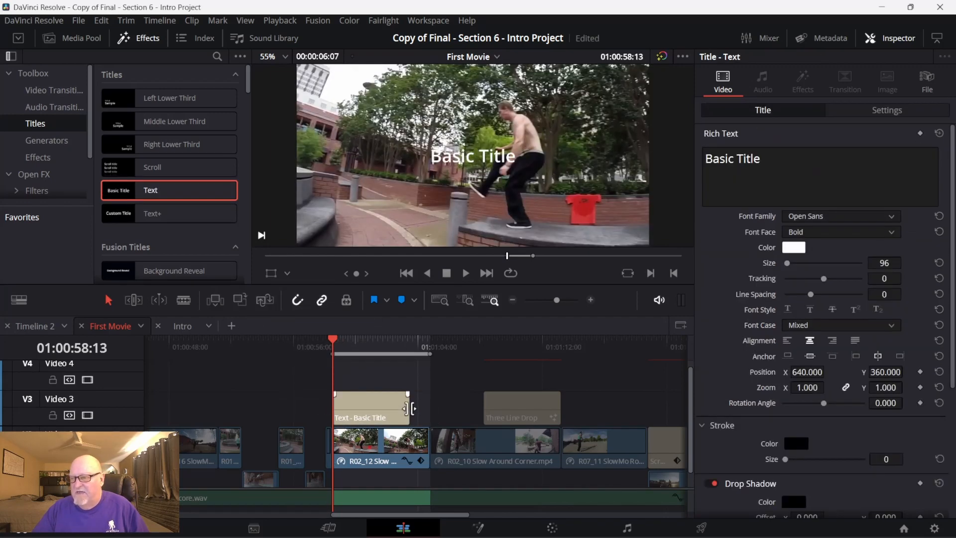
left_click_drag(409, 410, 426, 410)
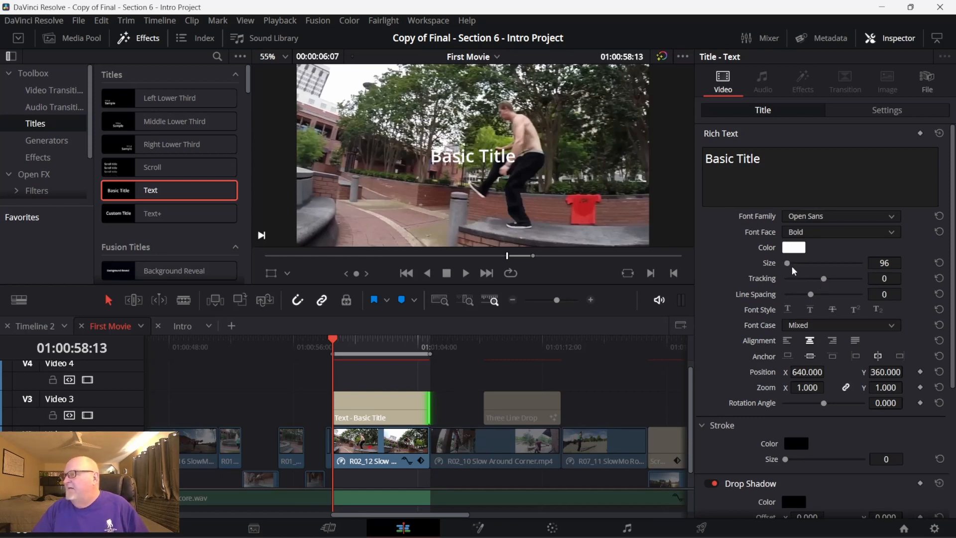
mouse_move(787, 263)
left_mouse_down()
mouse_move(820, 281)
mouse_move(797, 267)
left_mouse_up()
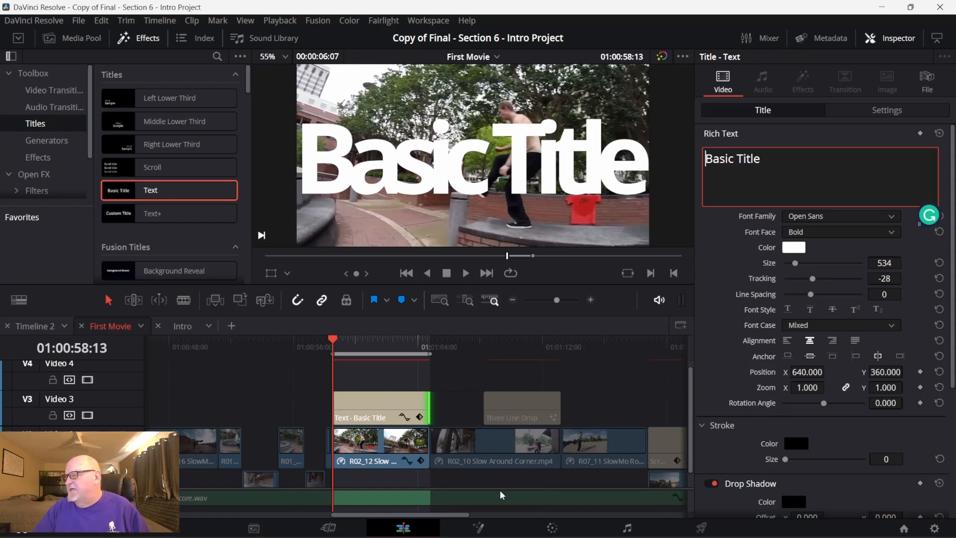
Step: Move the R02_12 Slow Fountain Flips clip to Video 4 above the Basic Title and set its composite mode to Normal
left_click(374, 454)
left_click_drag(374, 454, 377, 382)
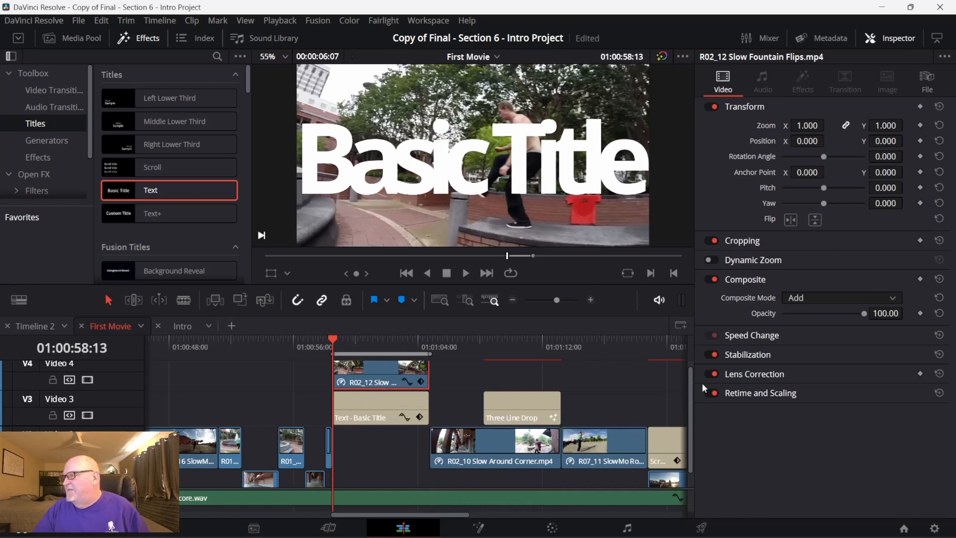
left_click(887, 297)
left_click(846, 313)
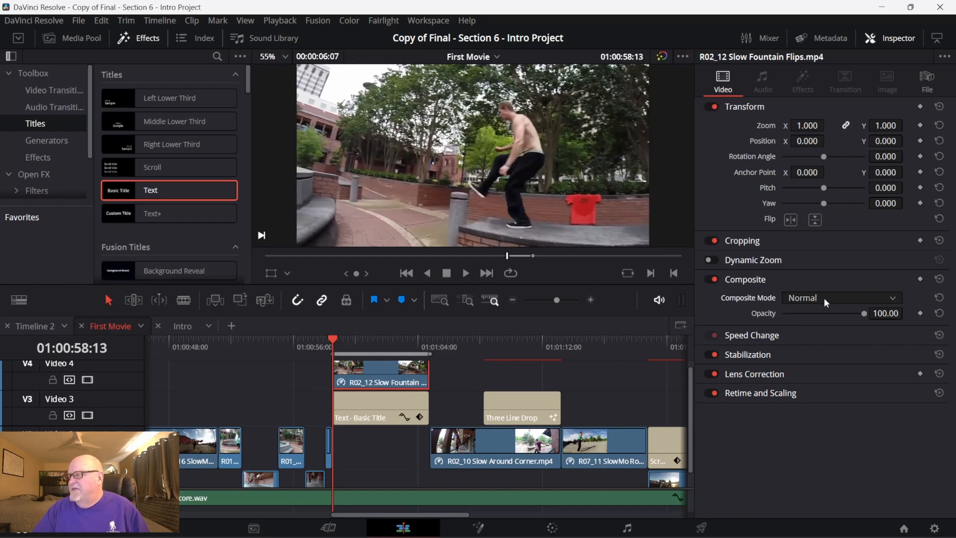
Step: Try Add, switch the R02_12 Slow Fountain Flips clip's composite mode to Multiply, and play back the video-filled title
left_click(888, 299)
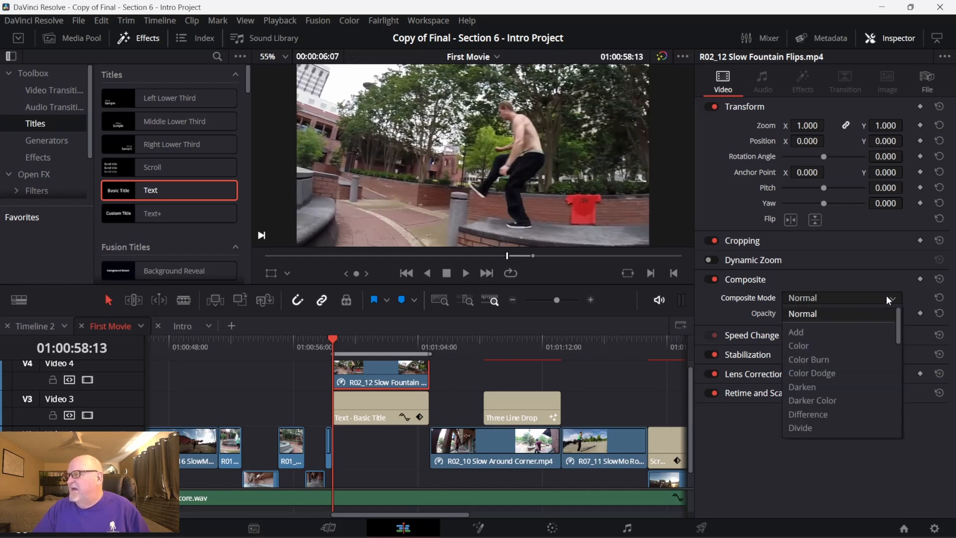
left_click(812, 334)
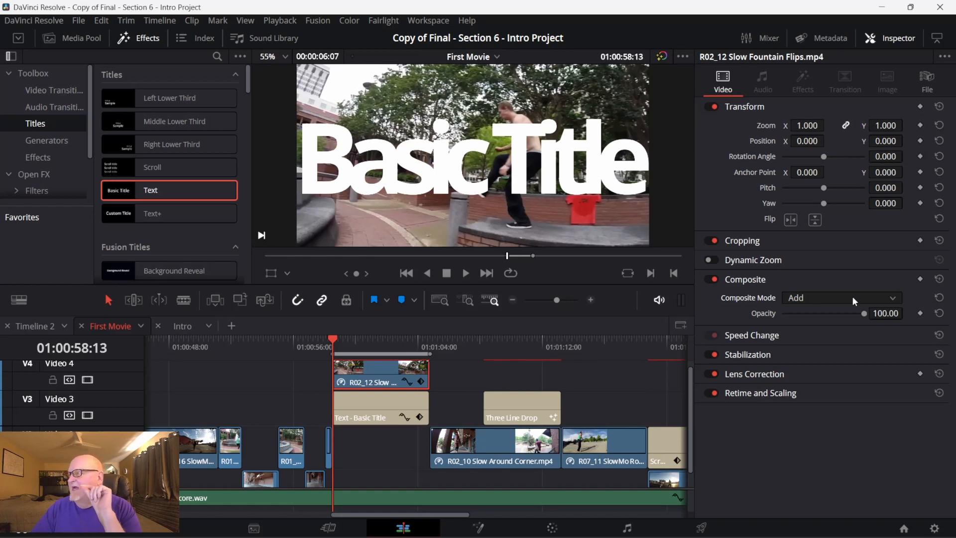
left_click(893, 298)
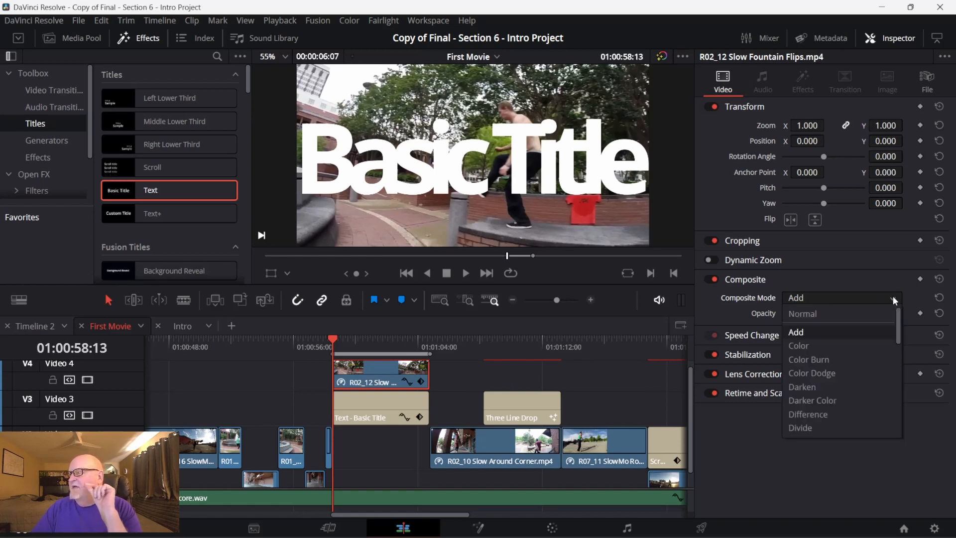
scroll(841, 378, "down", 5)
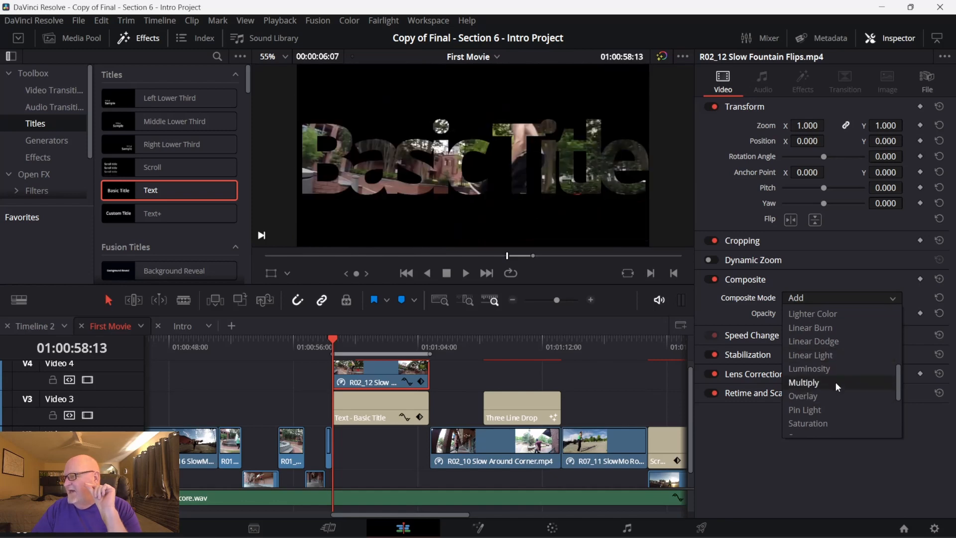
left_click(838, 386)
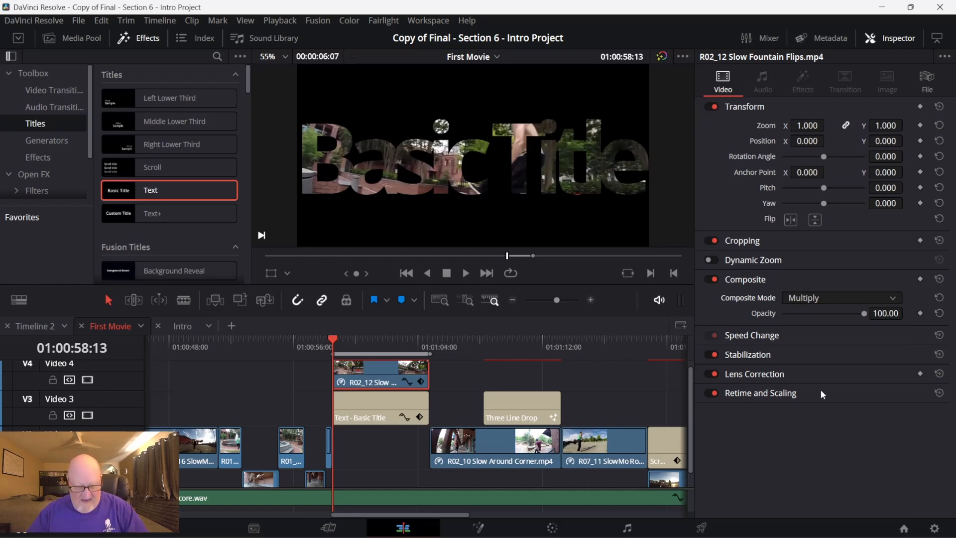
key("space")
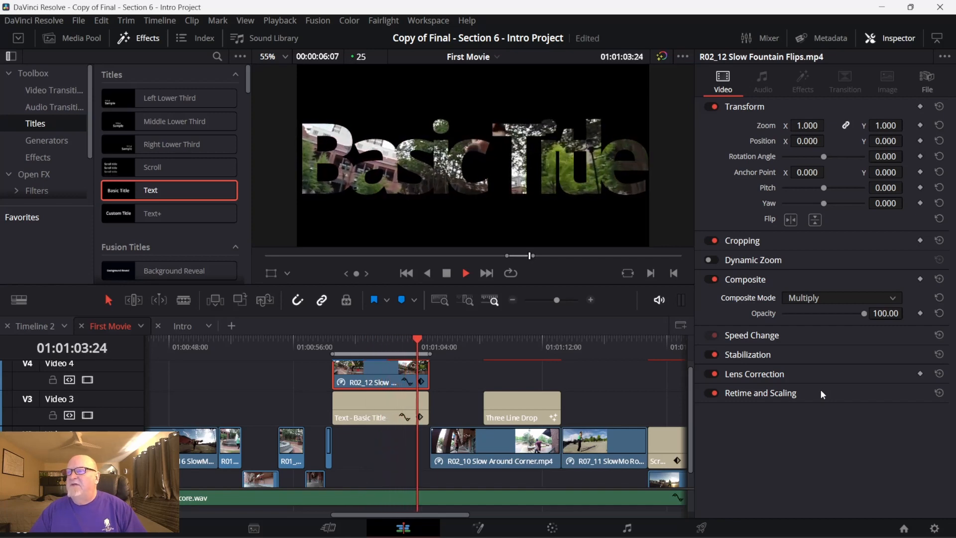
key("space")
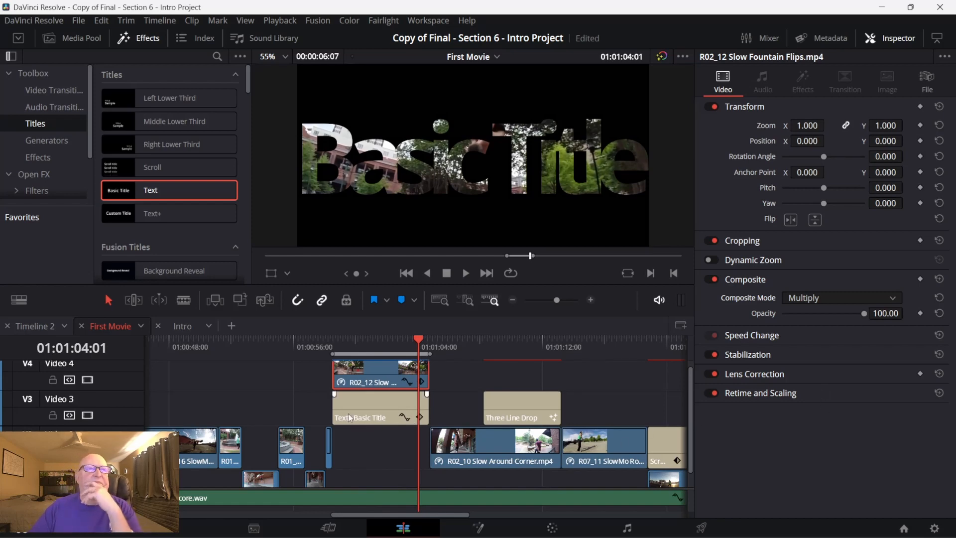
Step: Move the playhead to 01:01:09:22 and convert the Three Line Drop title into a compound clip named Compound Clip 1
left_click_drag(417, 341, 509, 365)
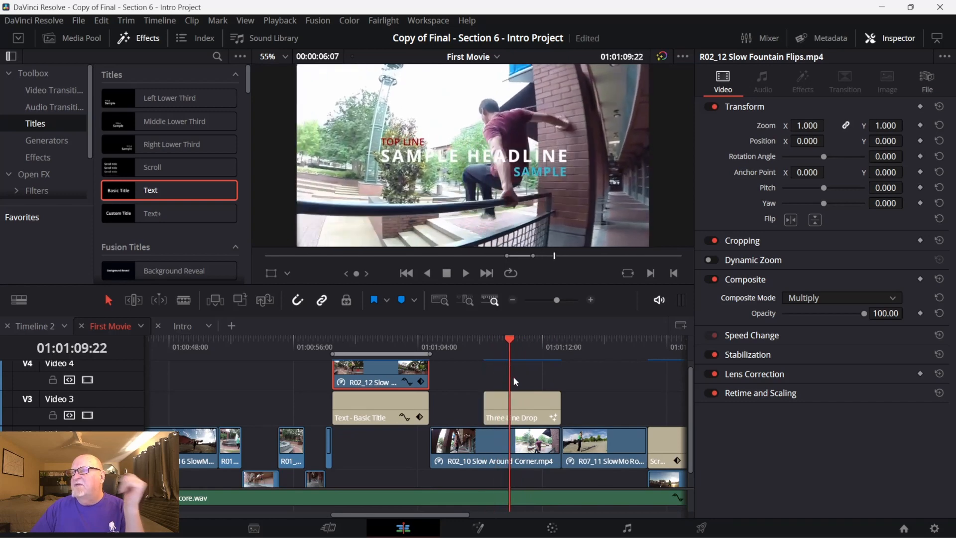
left_click(521, 405)
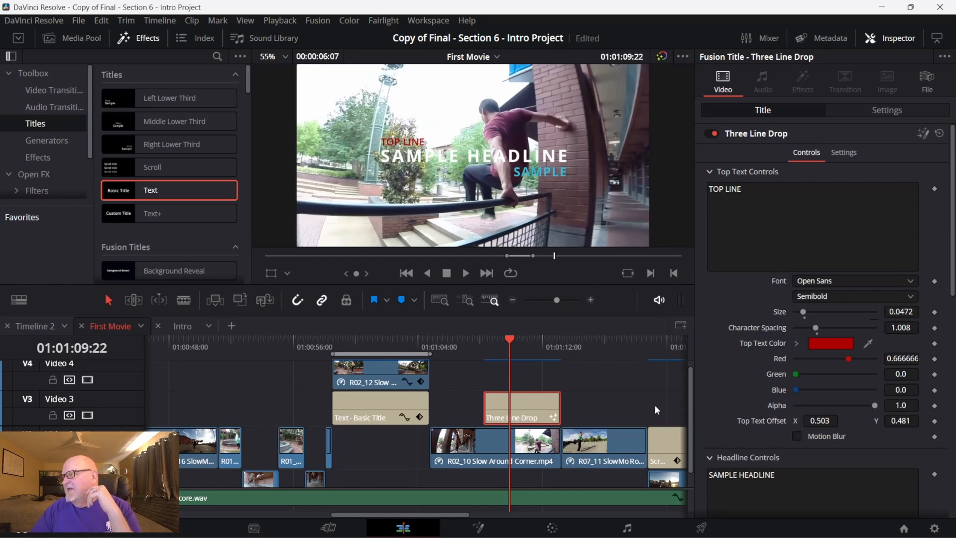
right_click(516, 399)
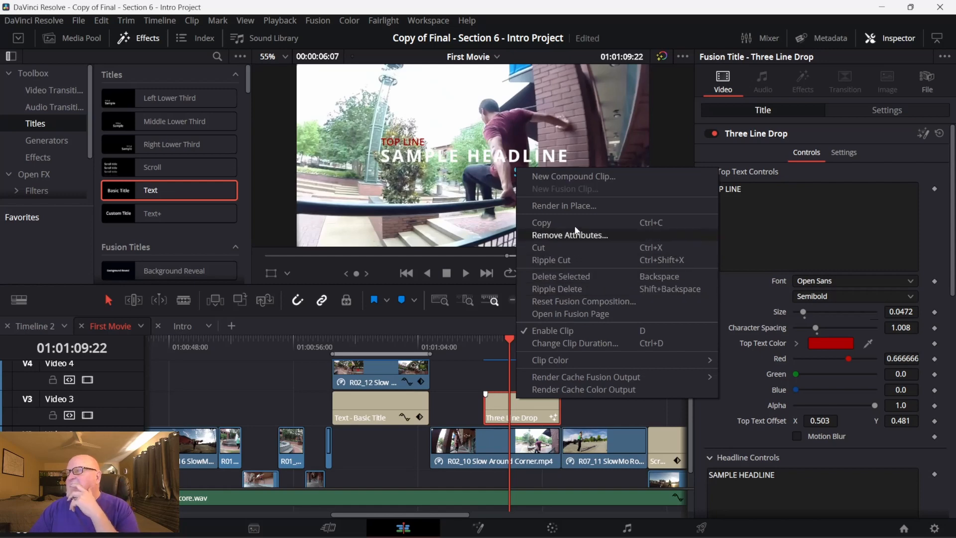
left_click(585, 178)
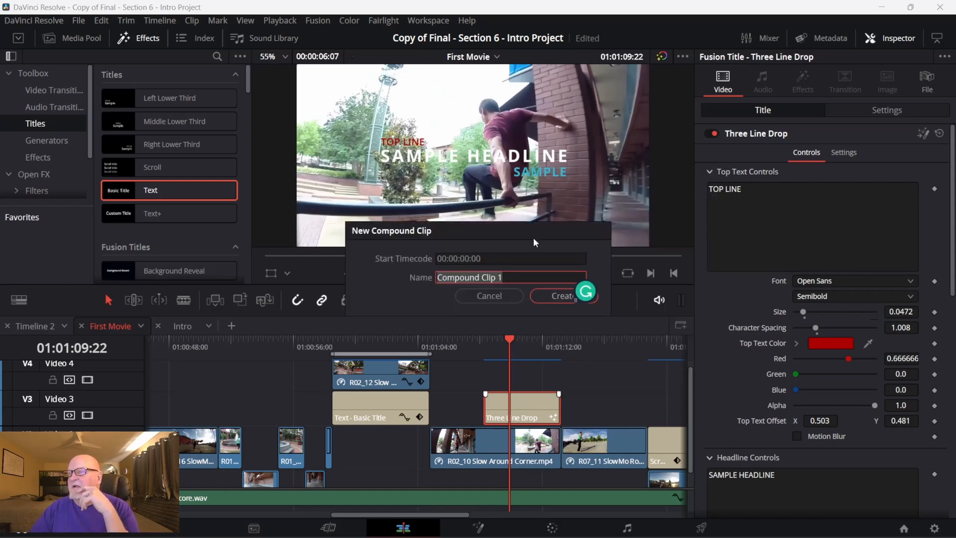
left_click(561, 296)
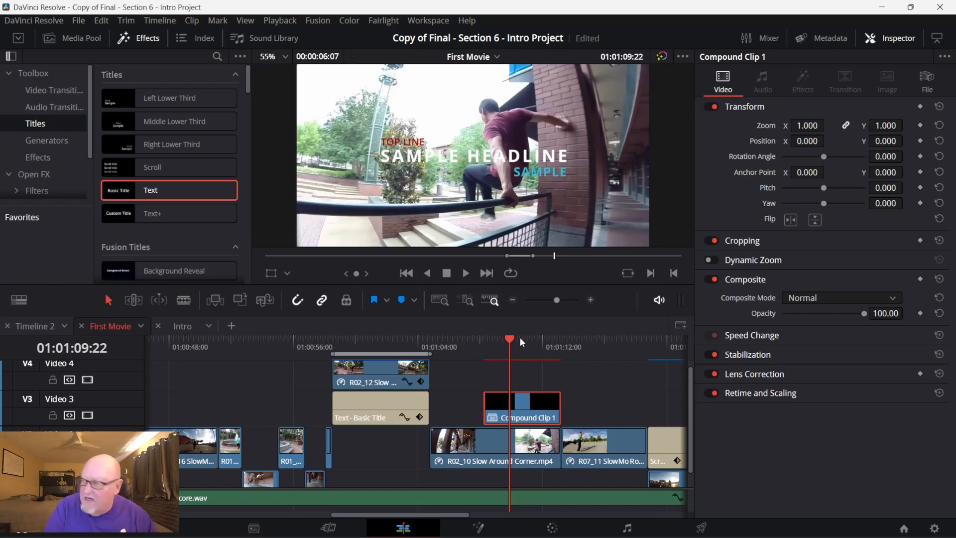
Step: Show retime controls on Compound Clip 1, split it at 01:01:09:17, and split it with the clips beneath at 01:01:11:05
key("ctrl+r")
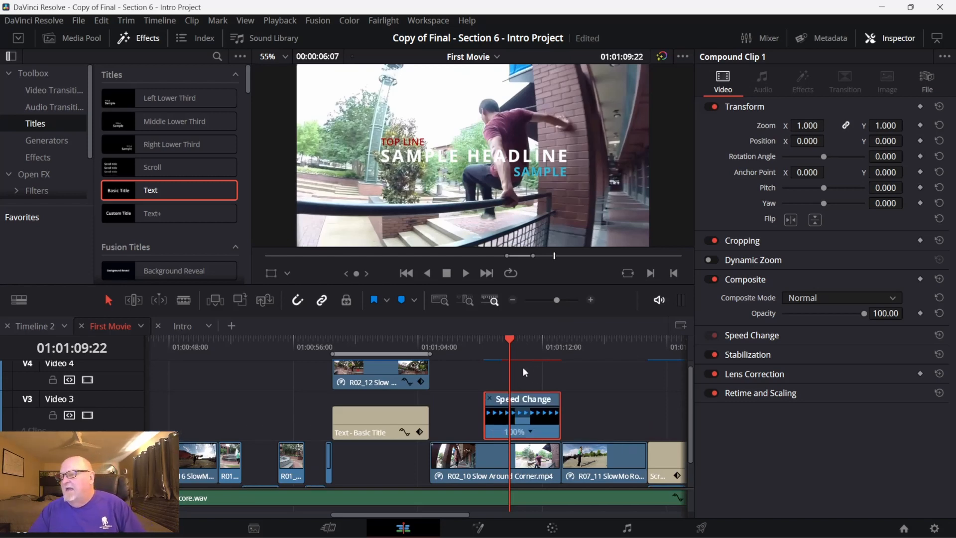
mouse_move(508, 339)
left_mouse_down()
mouse_move(499, 338)
mouse_move(535, 340)
mouse_move(507, 340)
left_mouse_up()
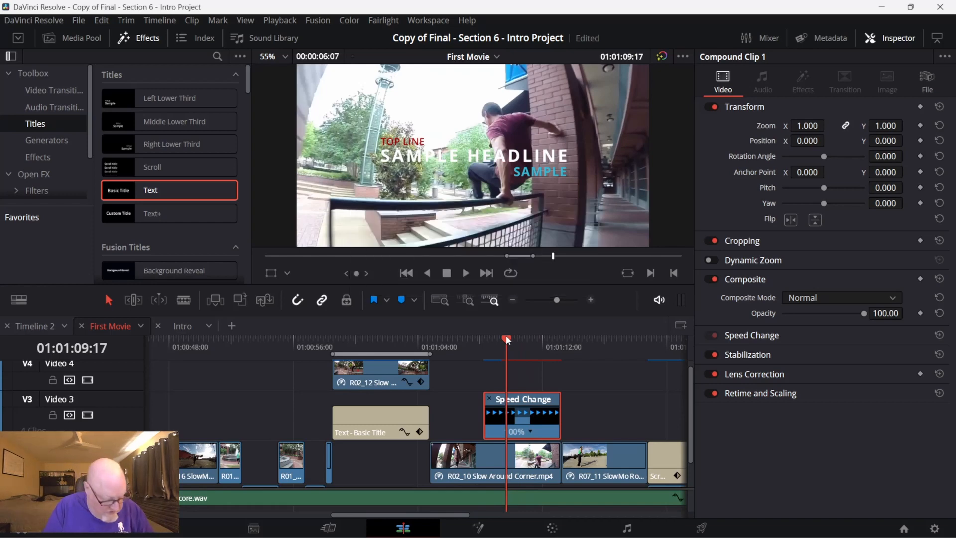
key("ctrl+b")
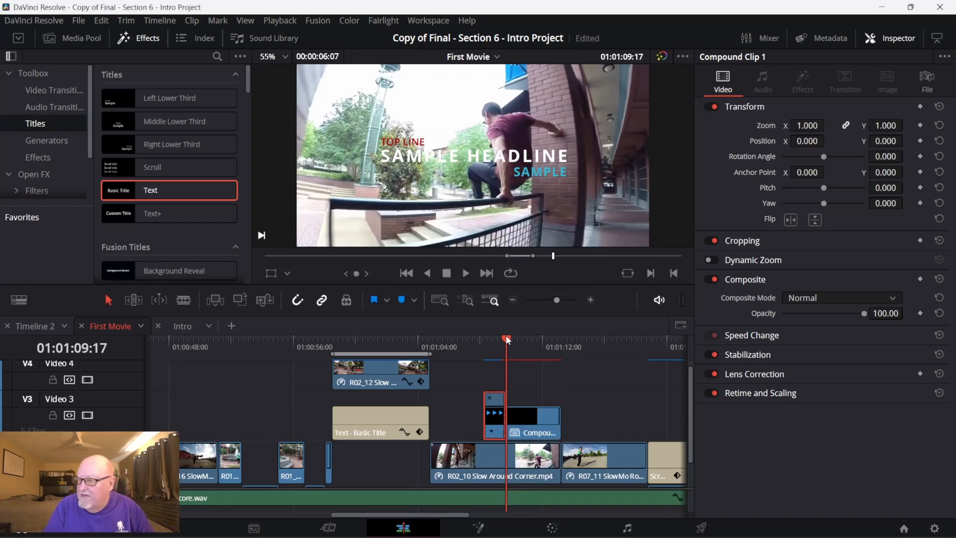
key("space")
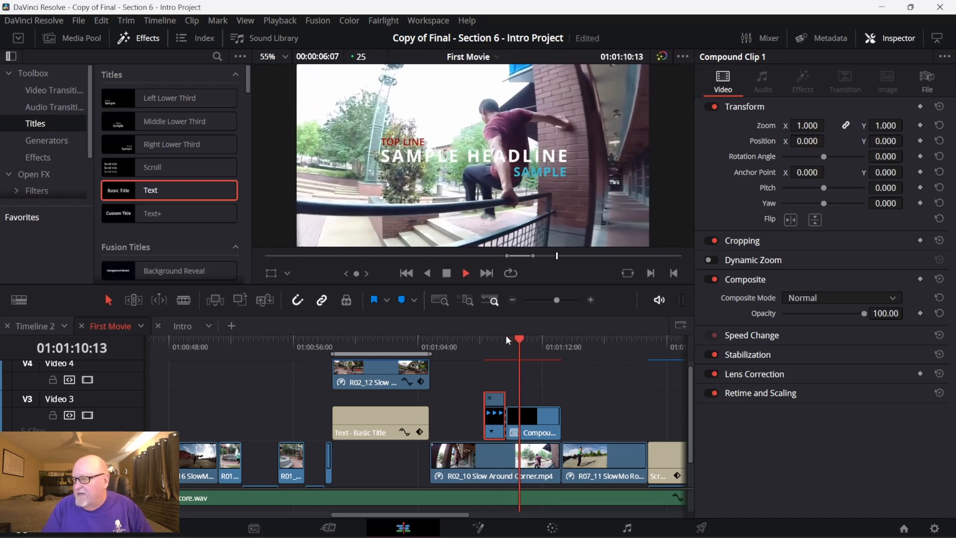
key("ctrl+b")
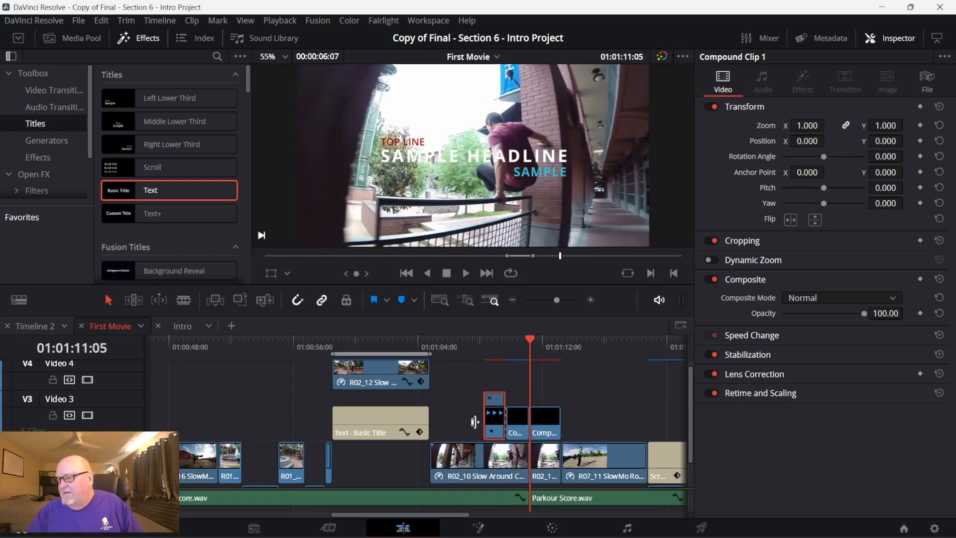
Step: Show the retime controls on the second and third segments of Compound Clip 1 in a detailed timeline view
left_click(465, 300)
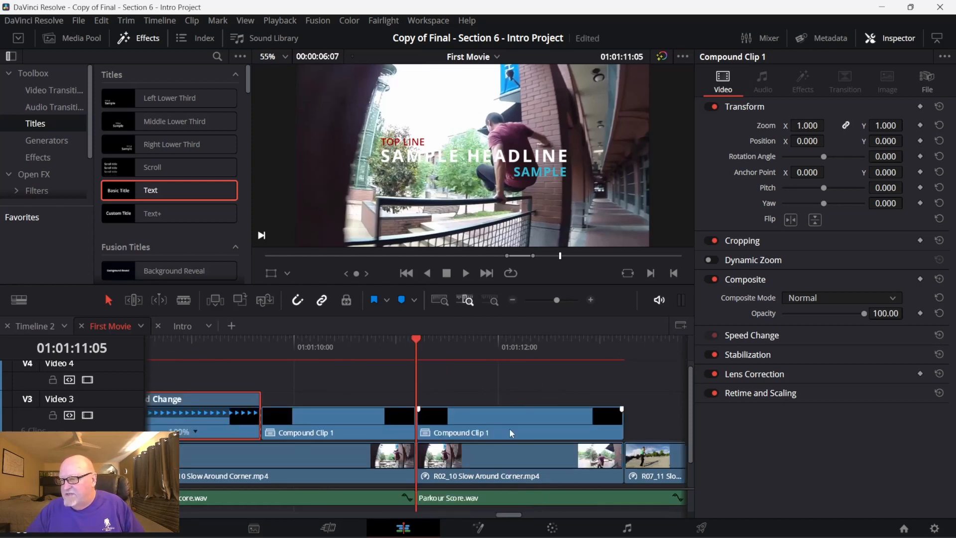
left_click(357, 421)
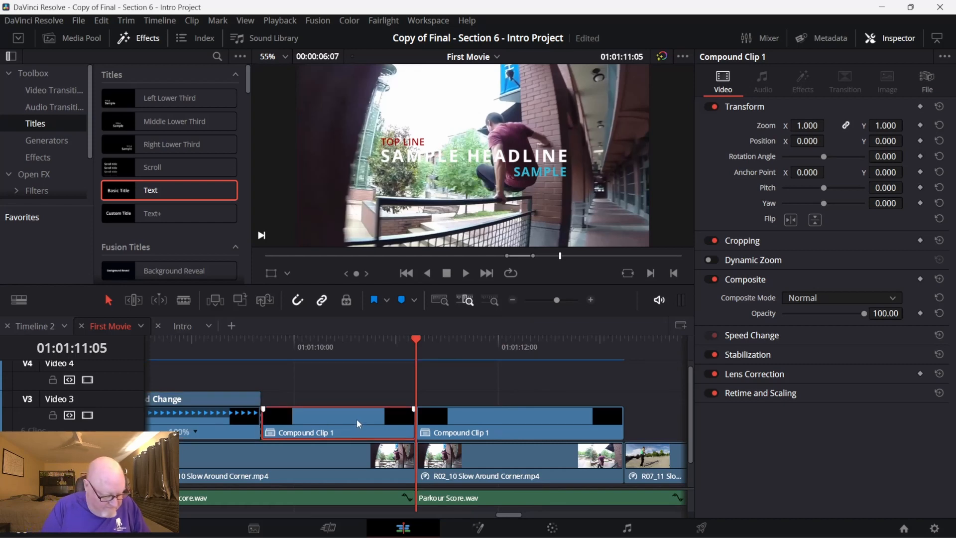
key("ctrl+r")
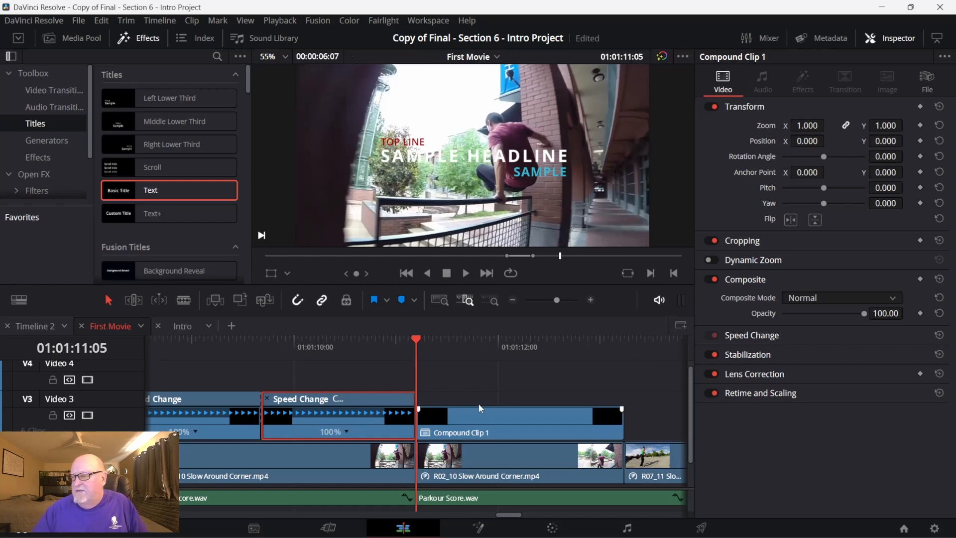
left_click(500, 428)
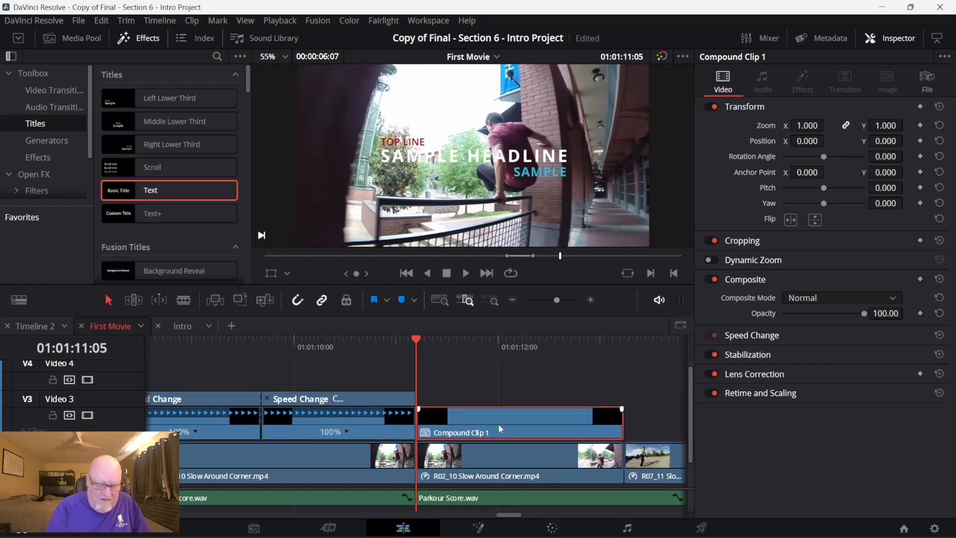
key("ctrl+r")
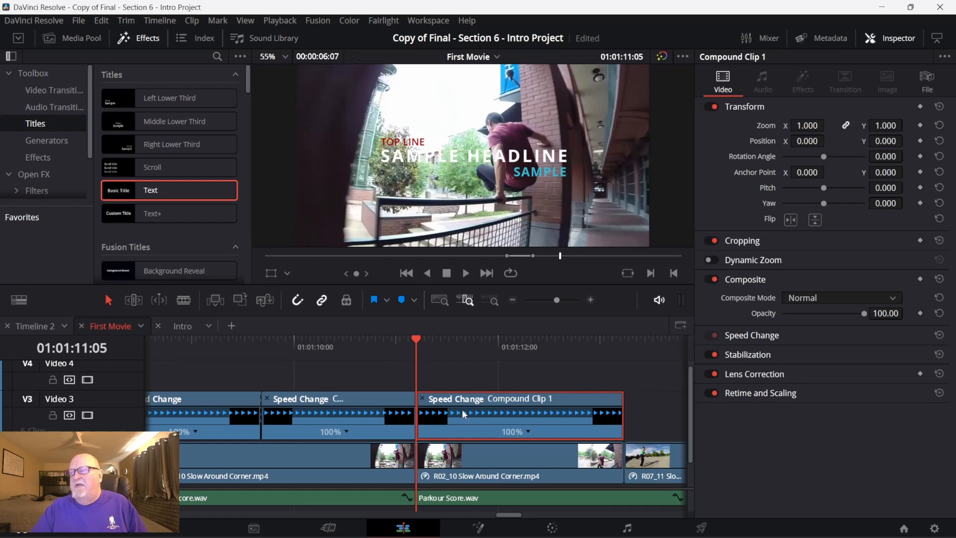
Step: Check the clip options of the middle Compound Clip 1 segment and scrub back to the Basic Title at 01:01:03:14
right_click(307, 420)
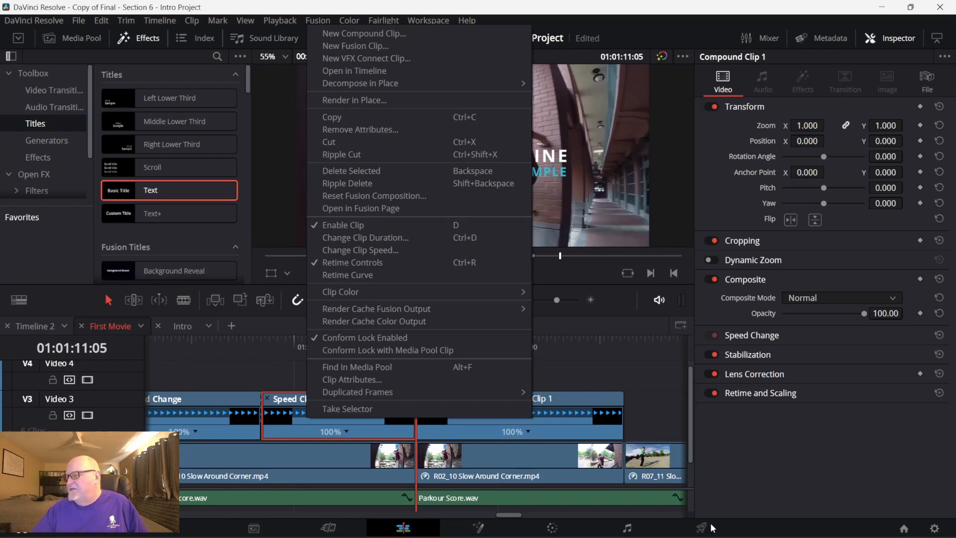
left_click(592, 370)
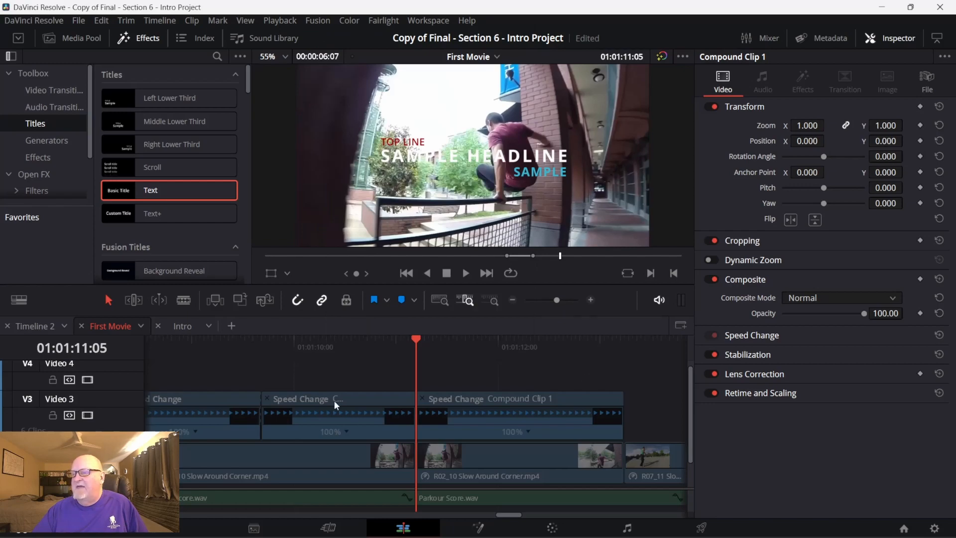
left_click_drag(417, 341, 287, 423)
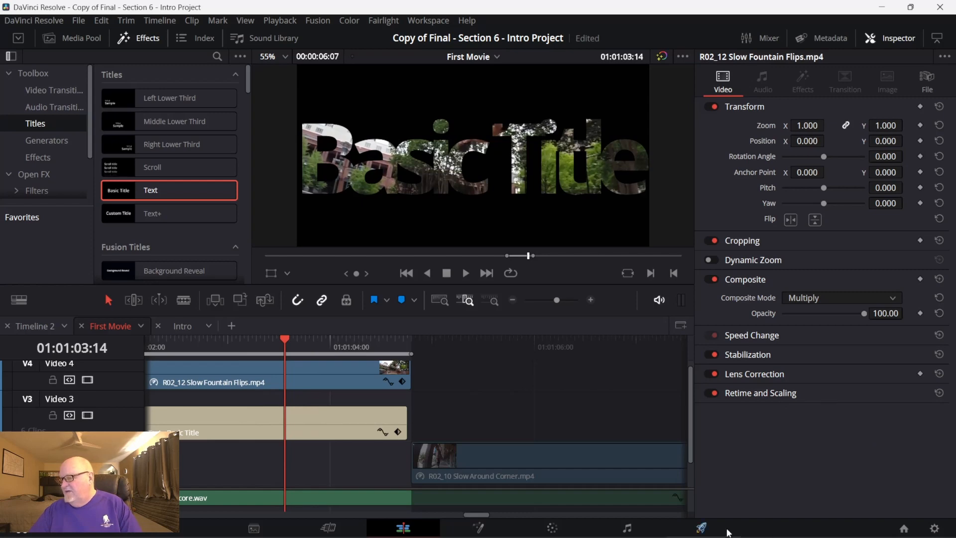
Step: Switch to the Udemy course page in Chrome and expand Section 13: ResolveFX: Applying Effects in the Edit Page
mouse_move(717, 535)
left_click(689, 523)
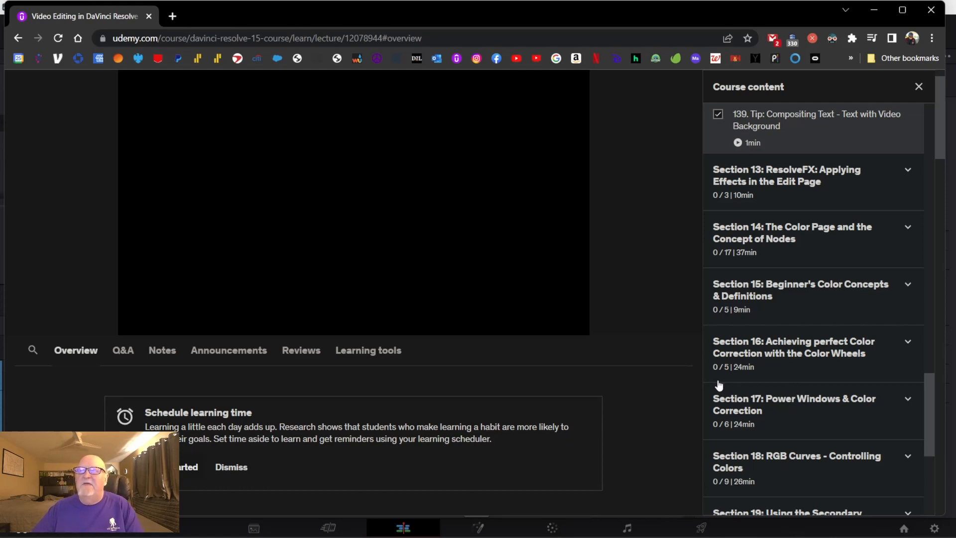
scroll(722, 385, "down", 5)
scroll(730, 383, "up", 4)
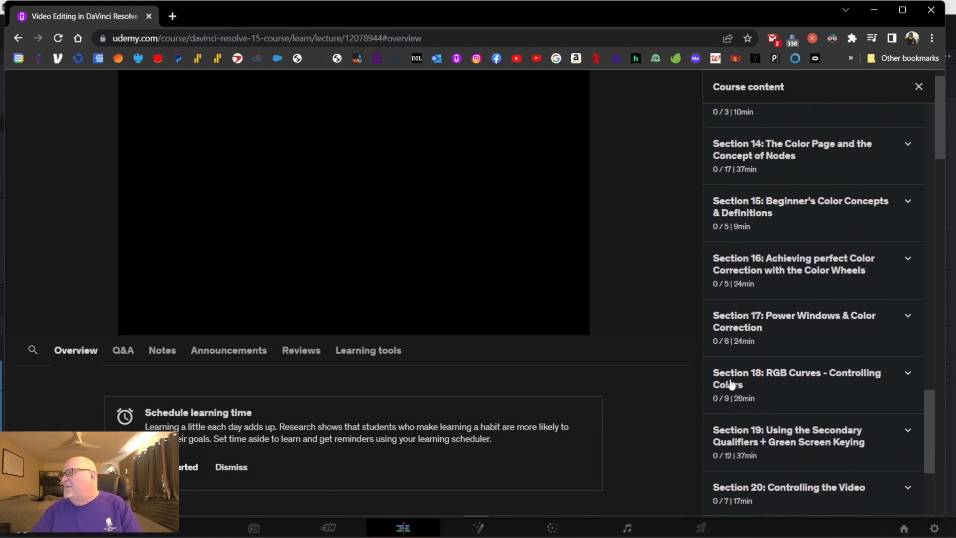
scroll(731, 383, "up", 4)
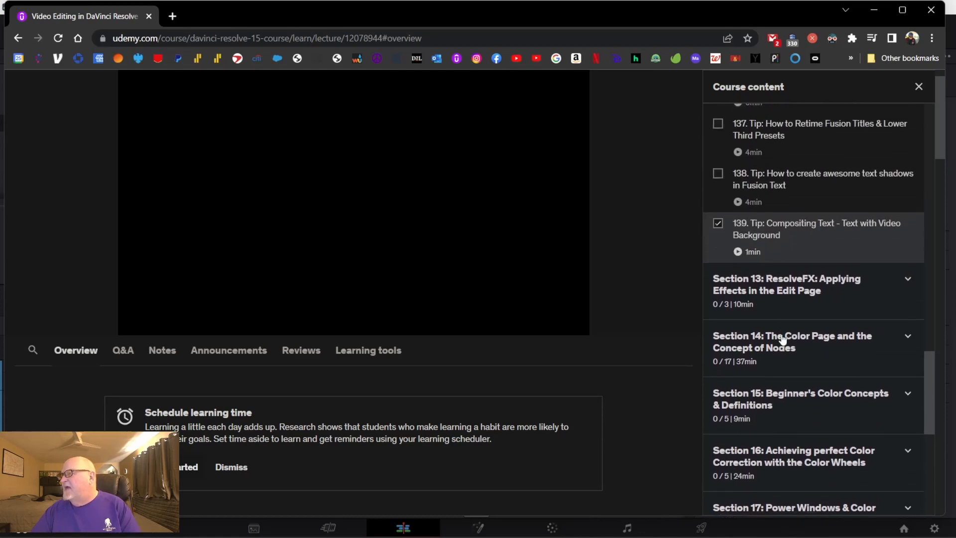
left_click(770, 310)
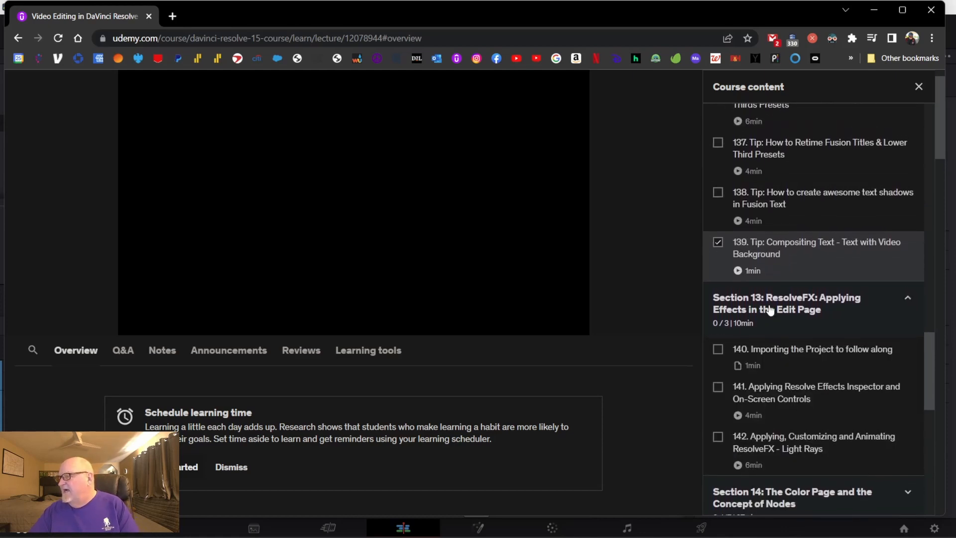